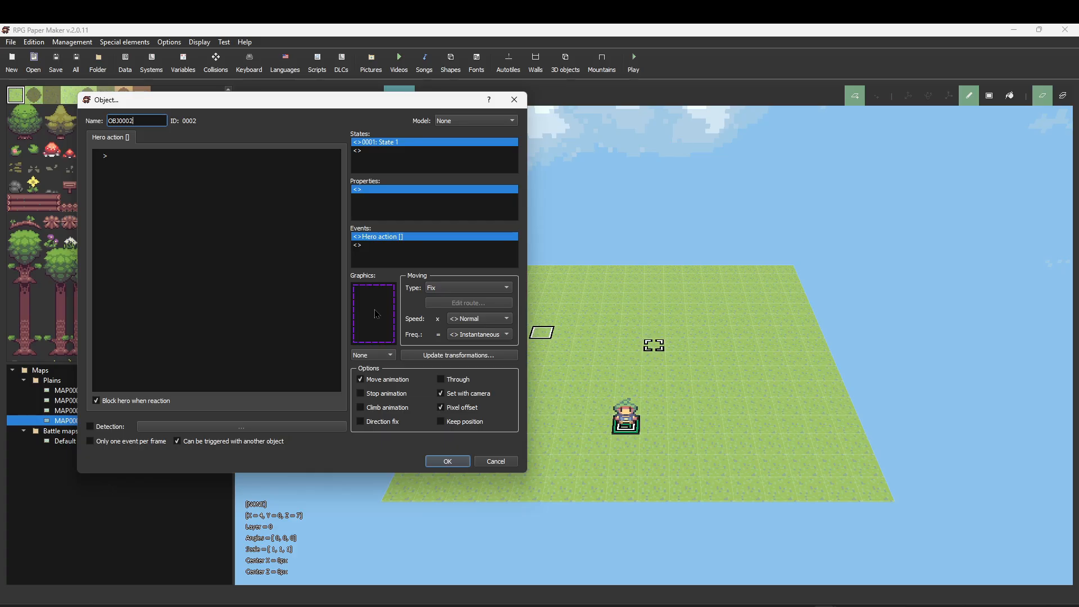
- Assign the kate.png character sprite as the graphic of the new map object OBJ0002 and save the object
double_click(377, 318)
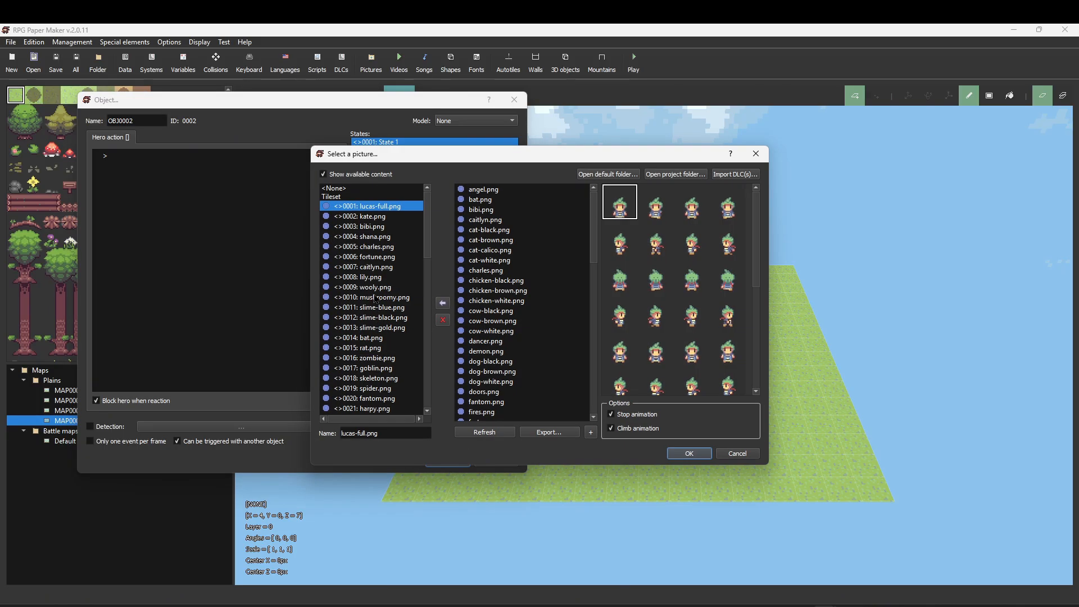
click(394, 218)
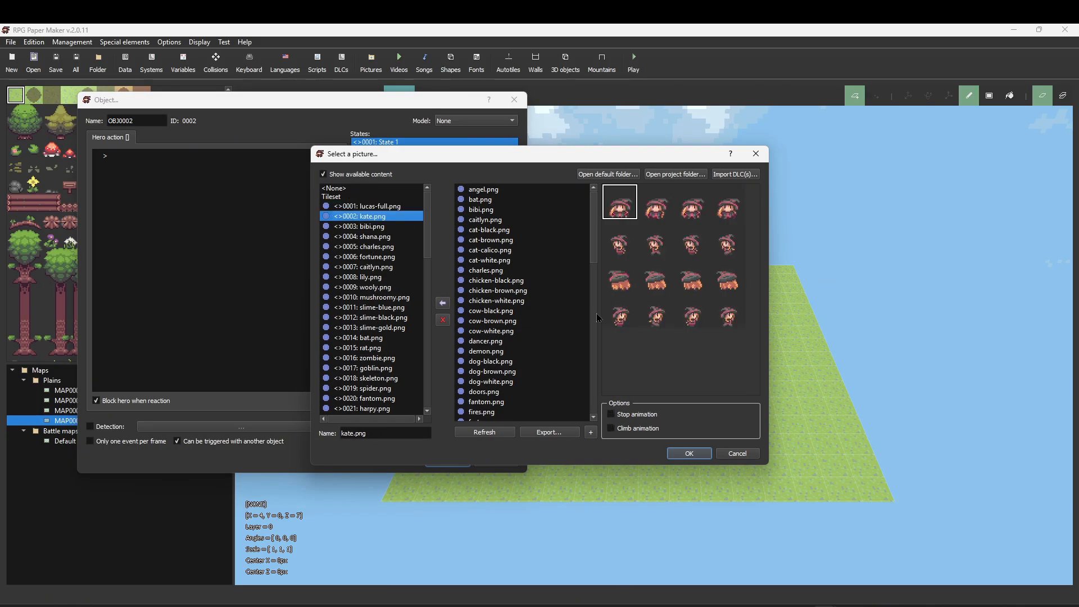
click(701, 453)
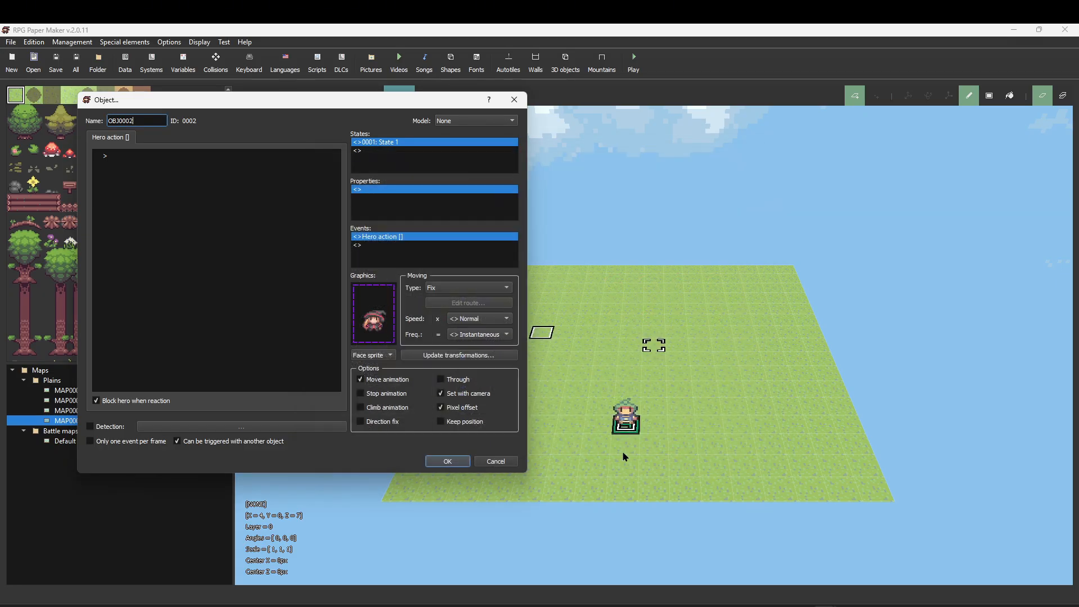
click(450, 464)
- Create another map object beside Kate using the lucas-full.png sprite, with stop animation enabled
right_click(641, 332)
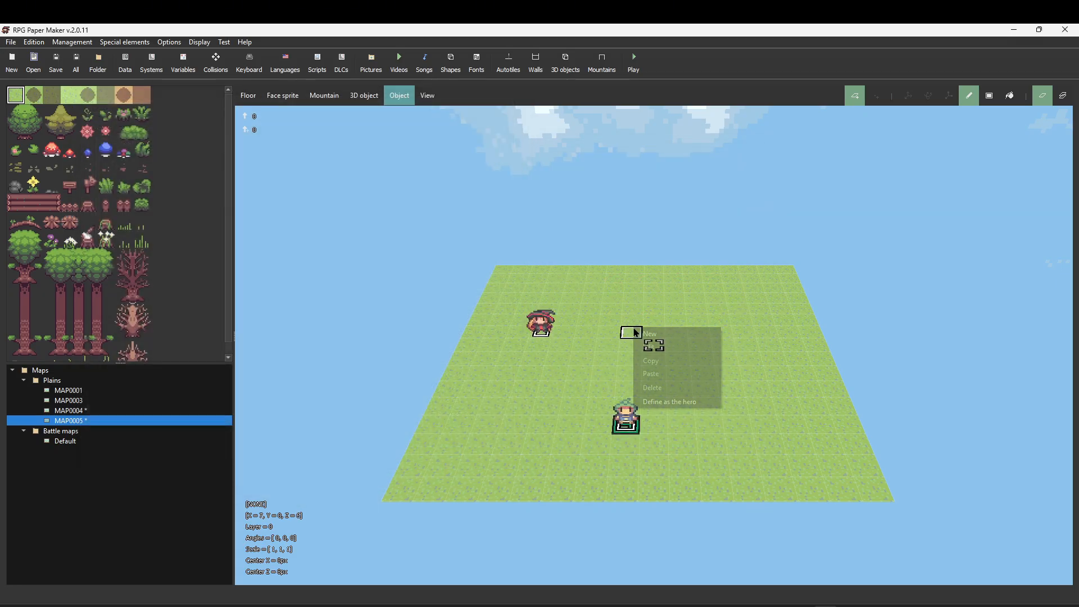
click(654, 334)
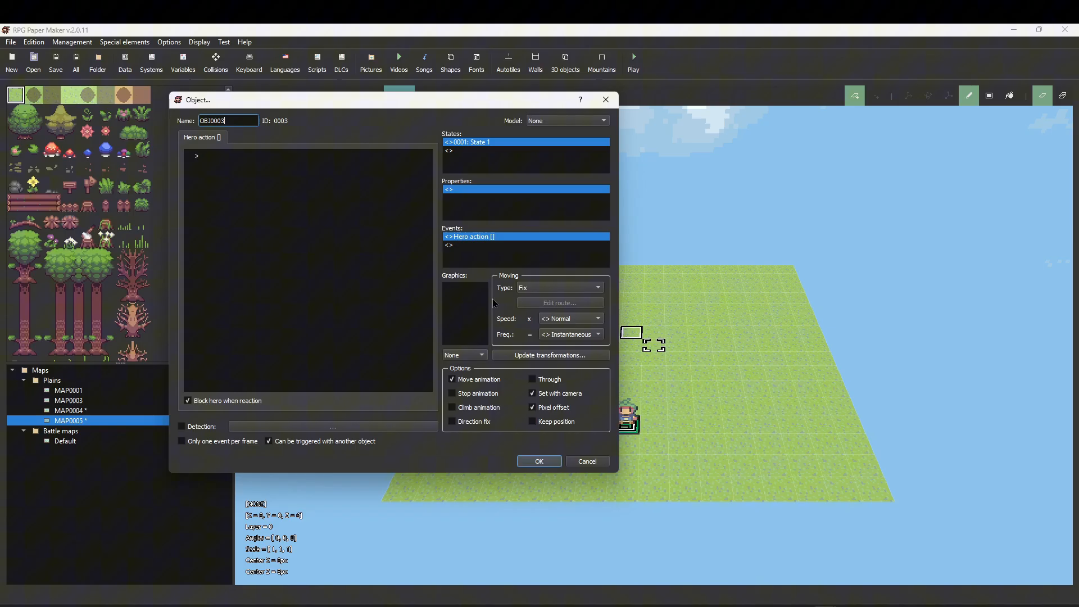
double_click(462, 294)
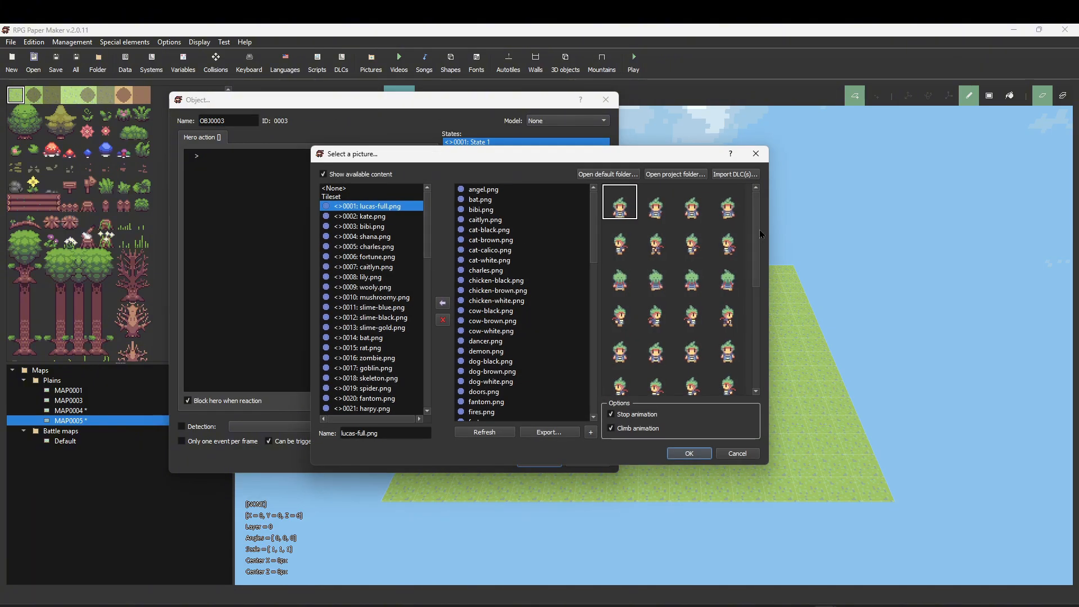
drag(759, 230, 757, 334)
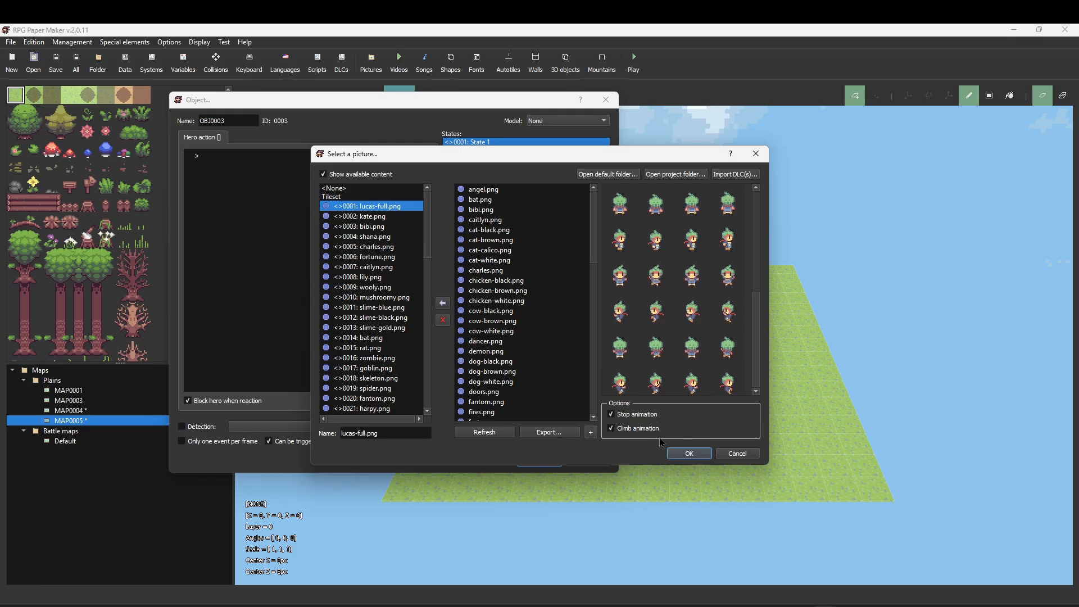
click(690, 454)
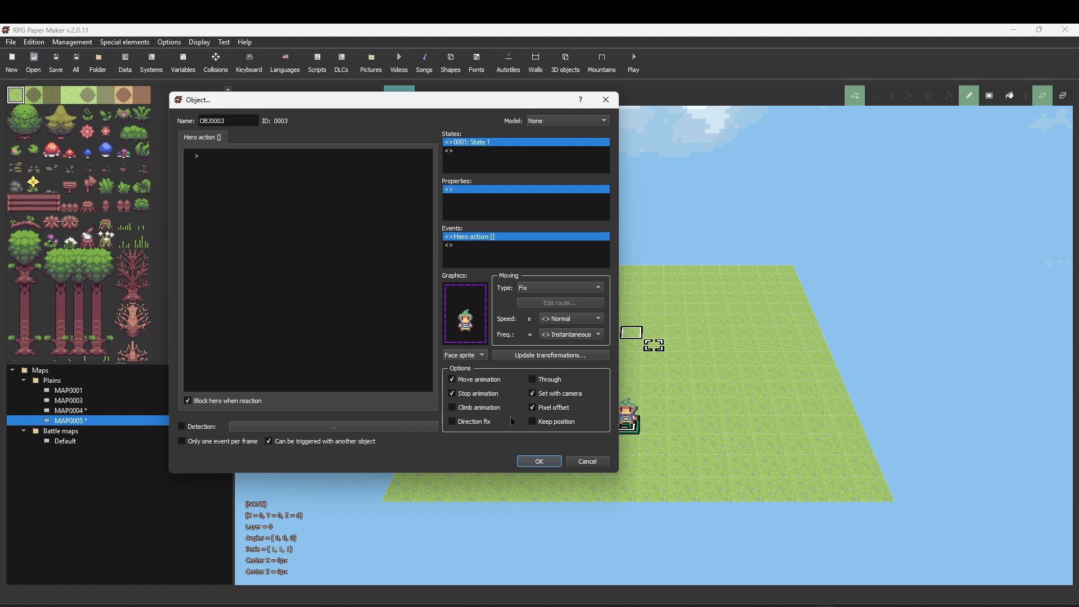
click(538, 461)
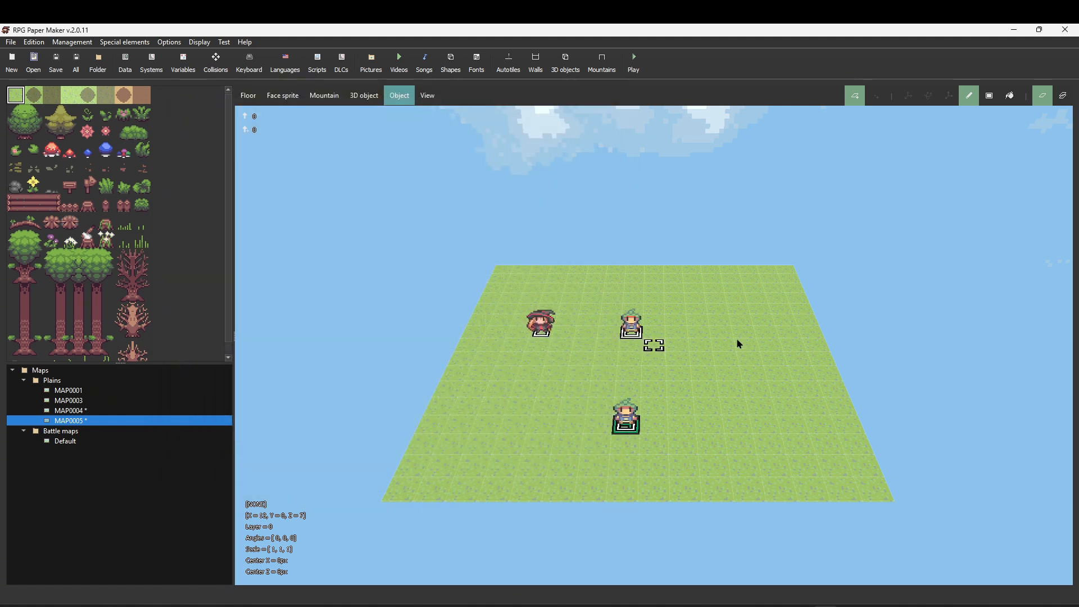
- Save all maps and playtest the project by starting a new game and walking the hero around
key(ctrl+shift+s)
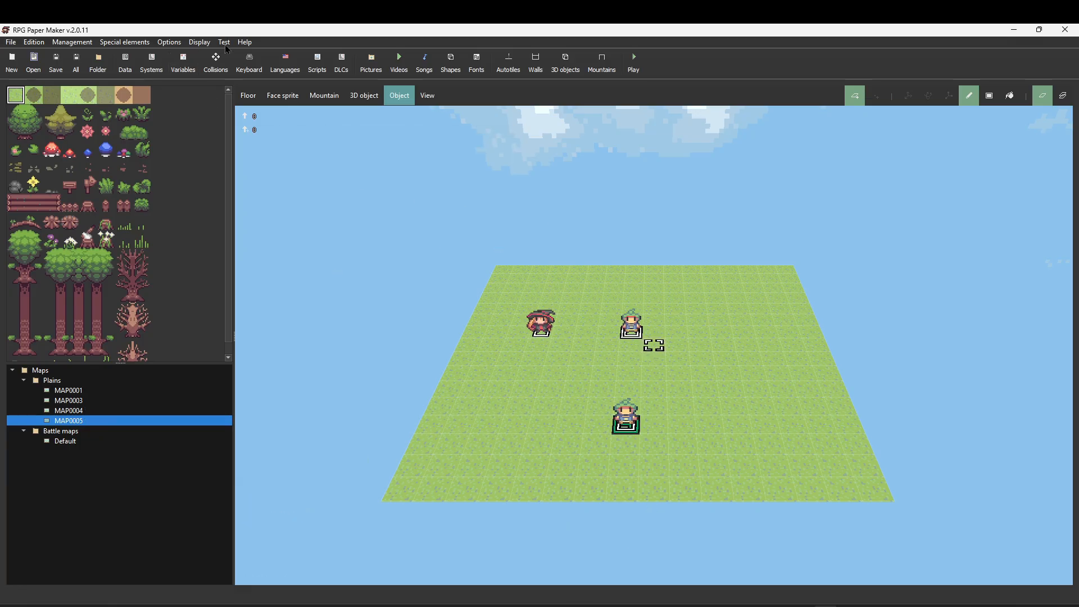
click(230, 65)
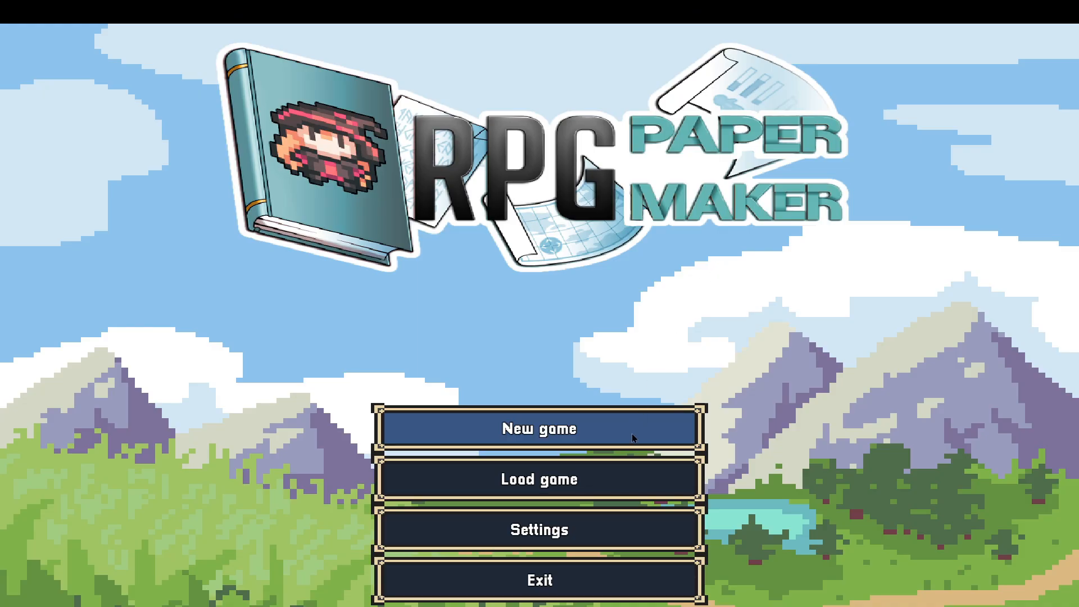
click(632, 433)
key(Up)
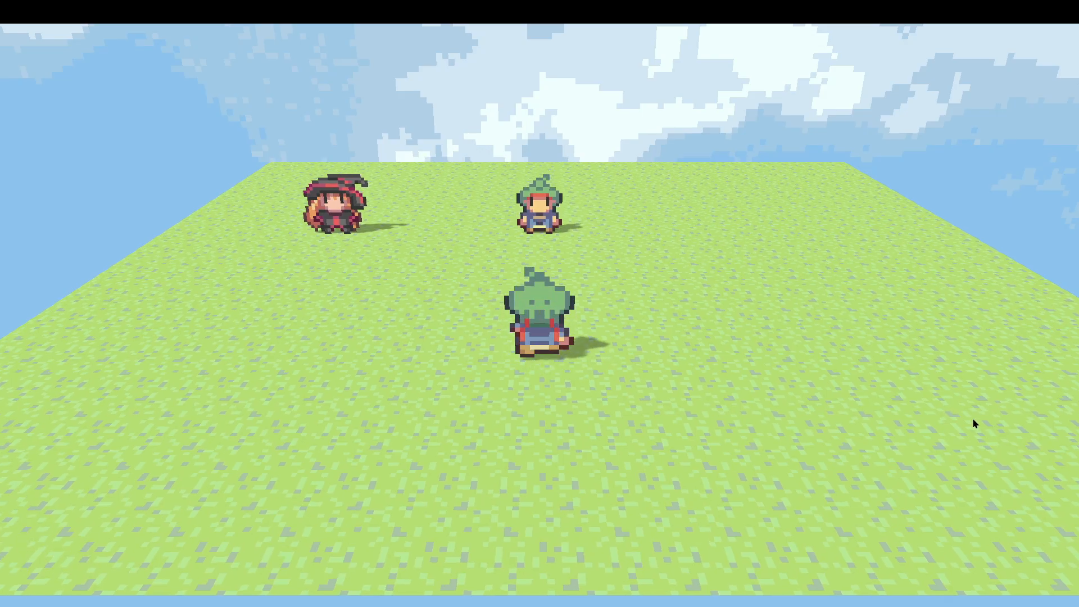
key(Left)
key(Down)
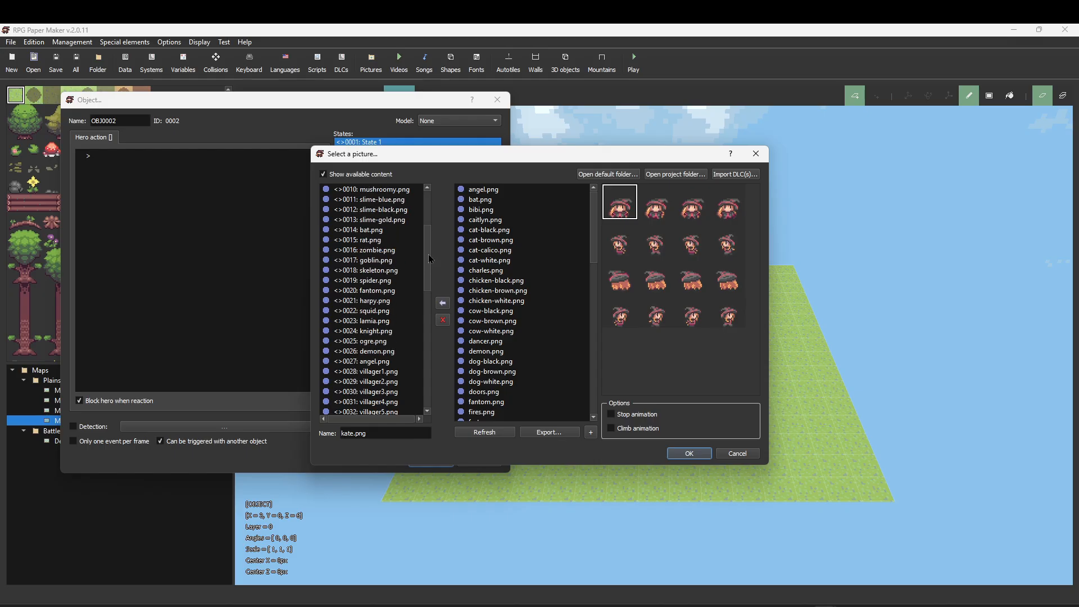
- Open the default character images folder from Kate's graphic selection and inspect the naked-man.png sprite sheet
drag(430, 259, 429, 220)
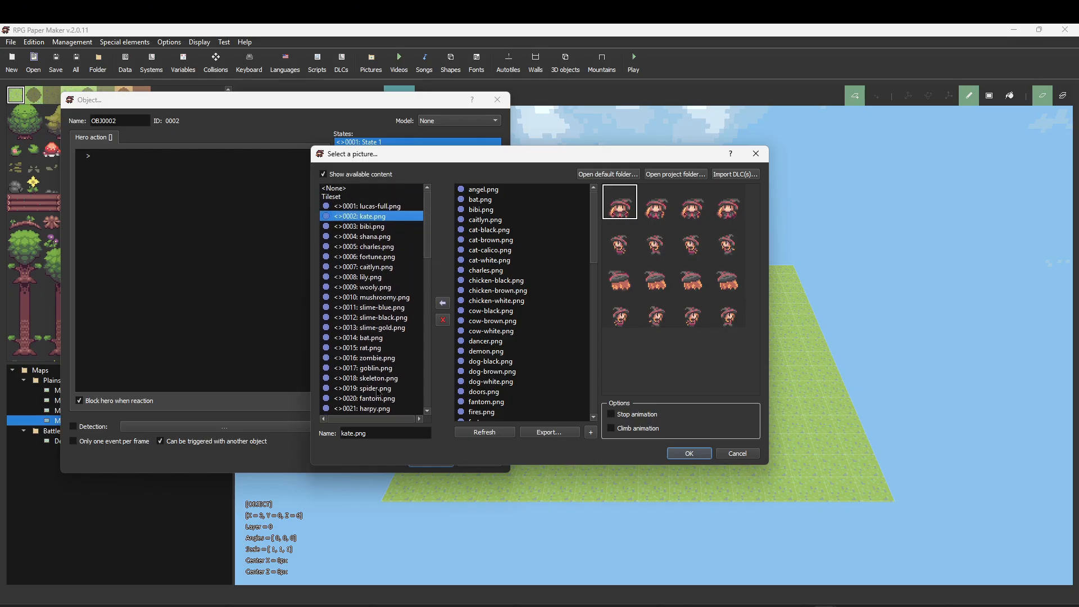
click(627, 175)
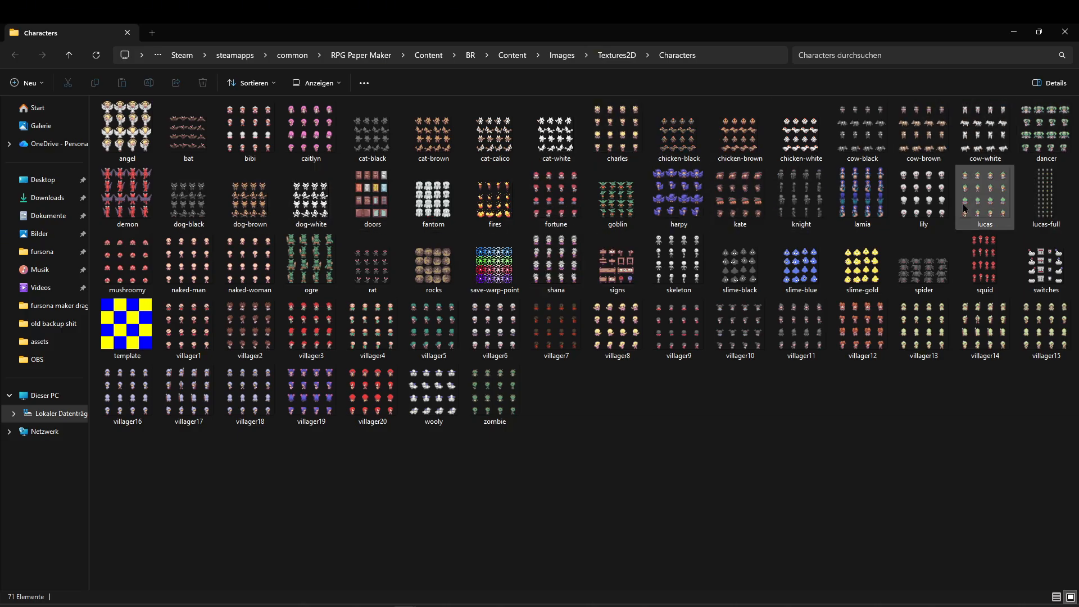
double_click(206, 276)
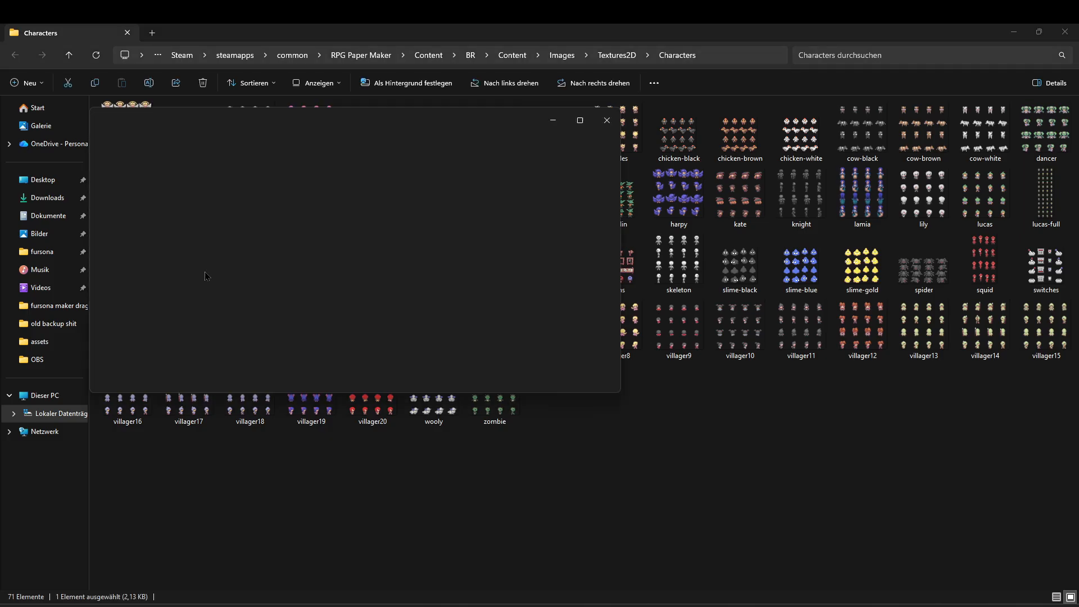
click(579, 121)
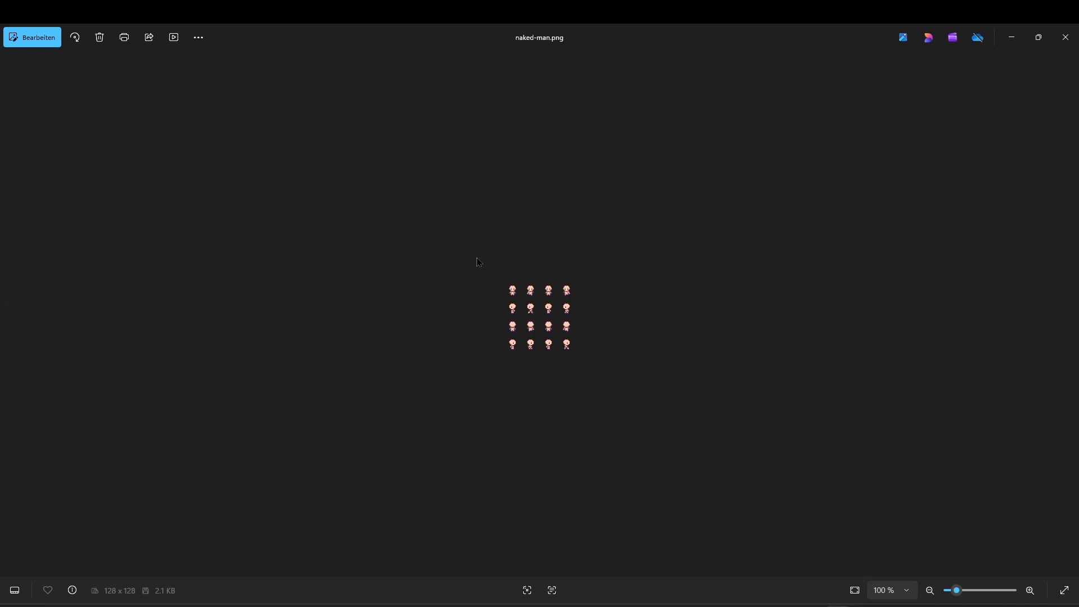
click(1064, 38)
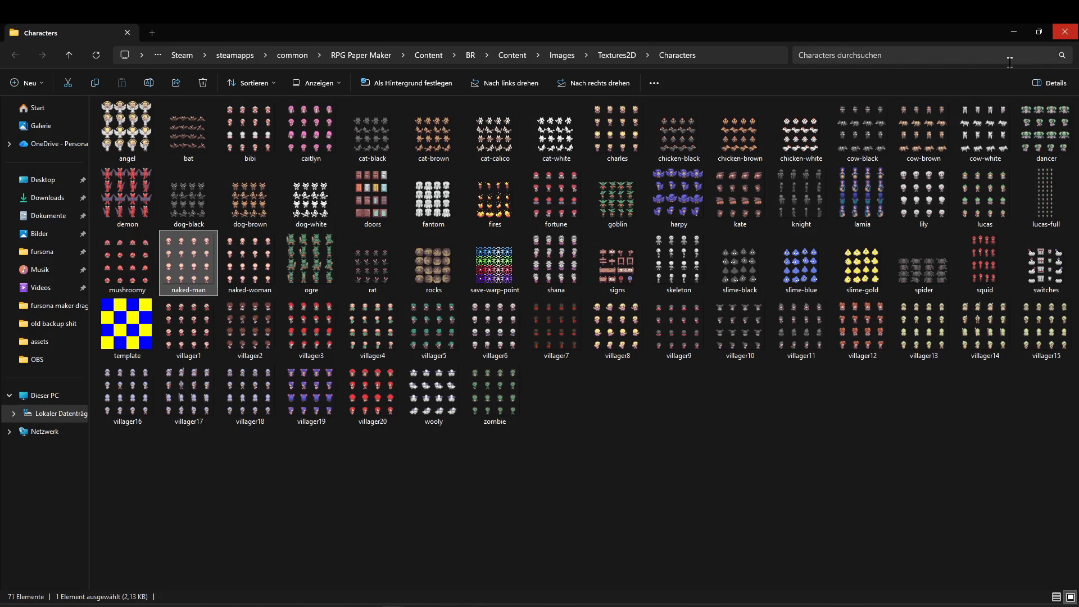
- Inspect the template.png sprite sheet, and return to the map without changing Kate's object
right_click(203, 278)
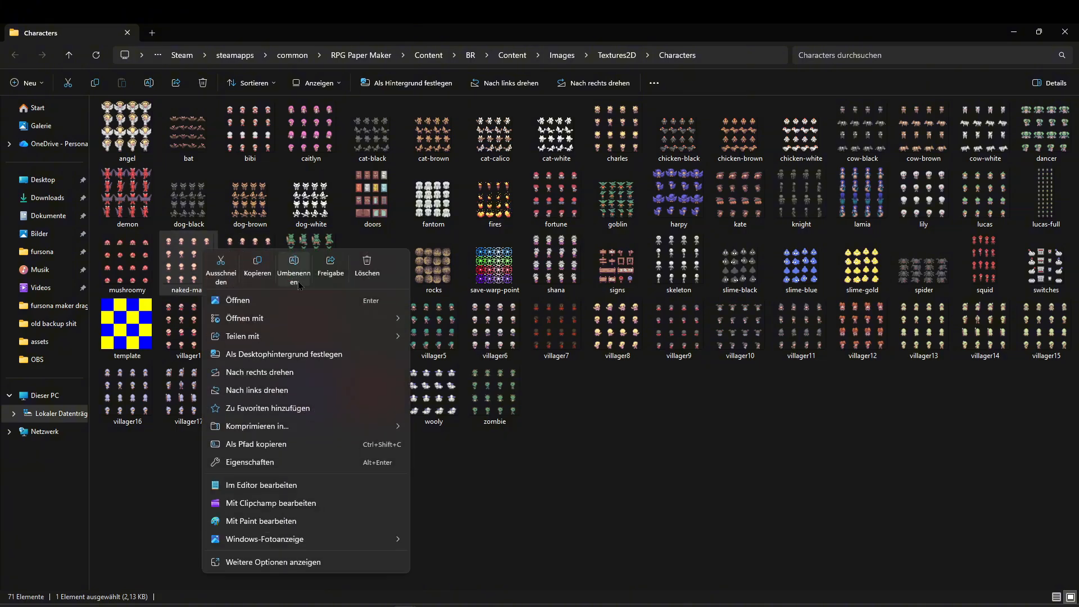
click(587, 471)
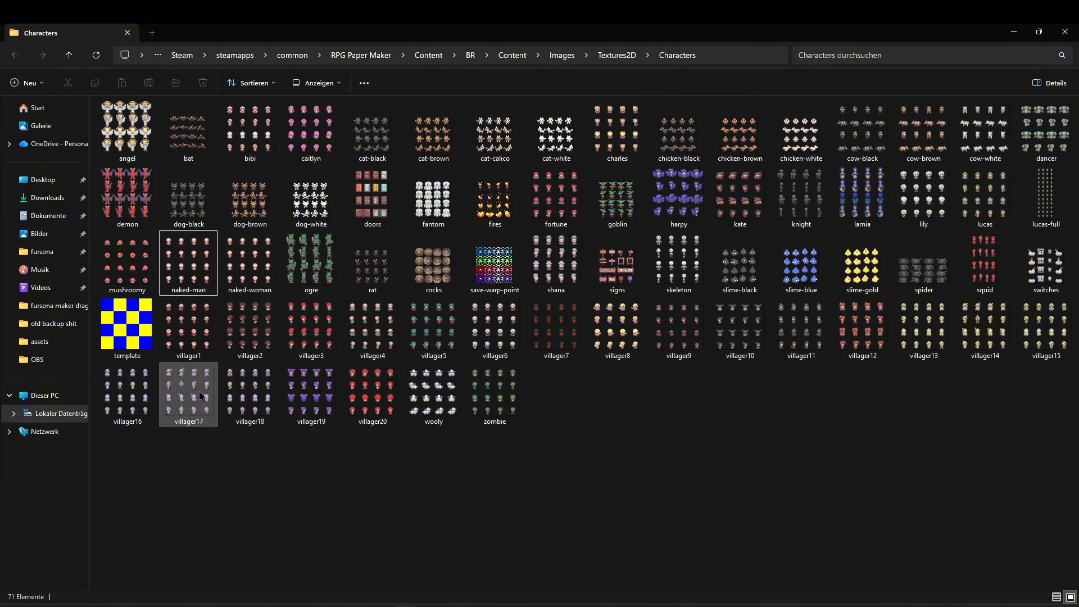
double_click(140, 346)
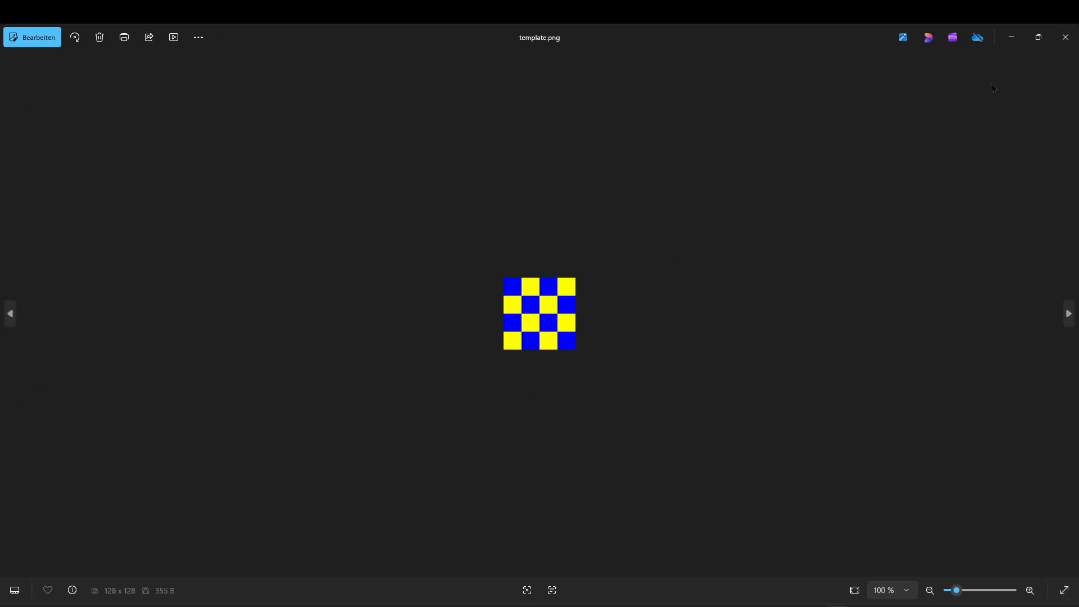
click(1066, 37)
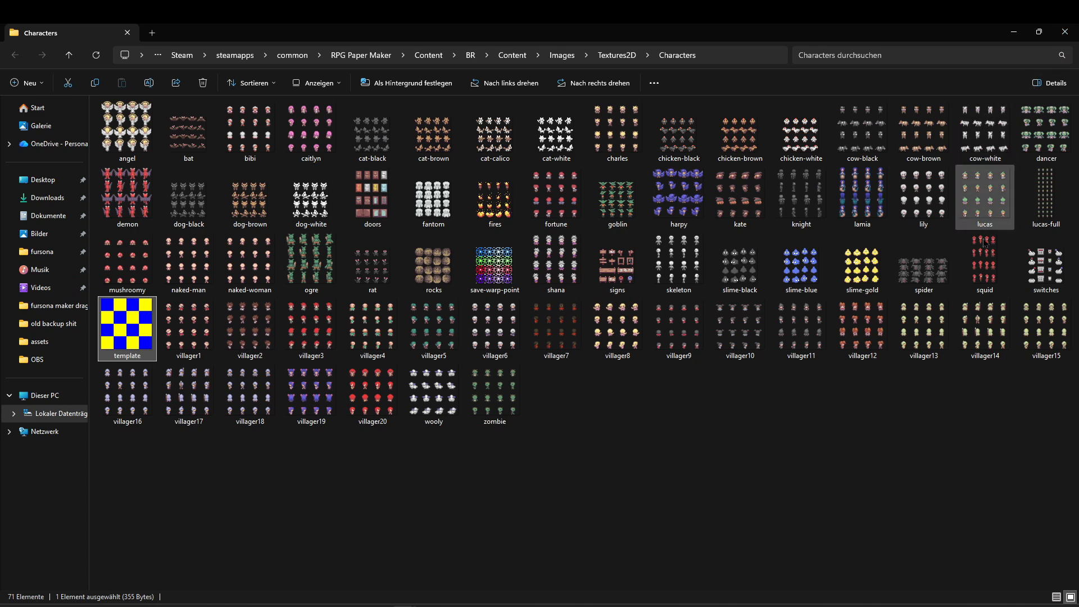
click(1064, 32)
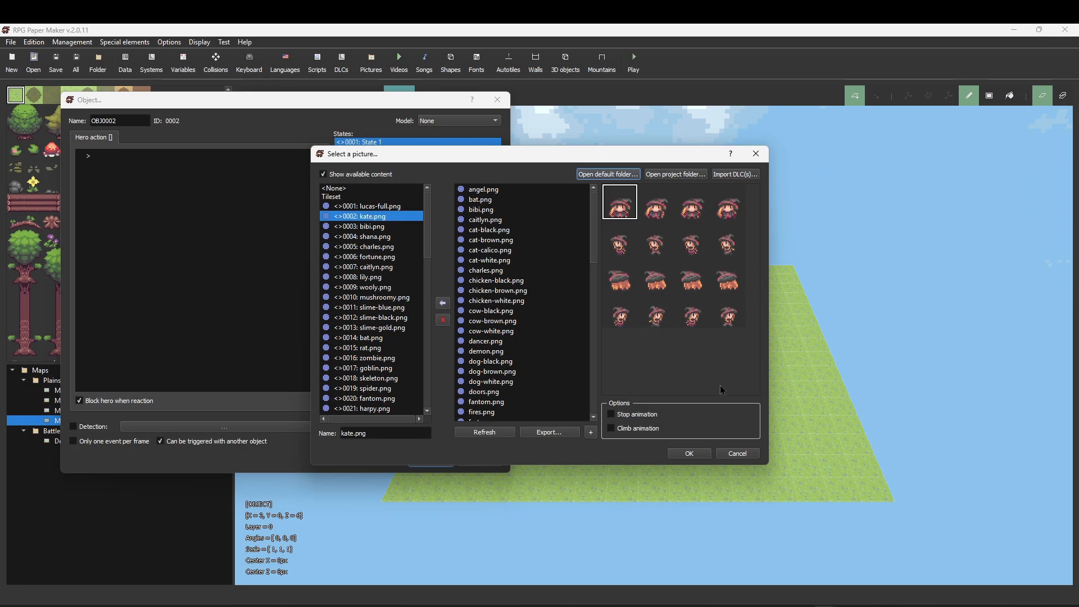
click(729, 453)
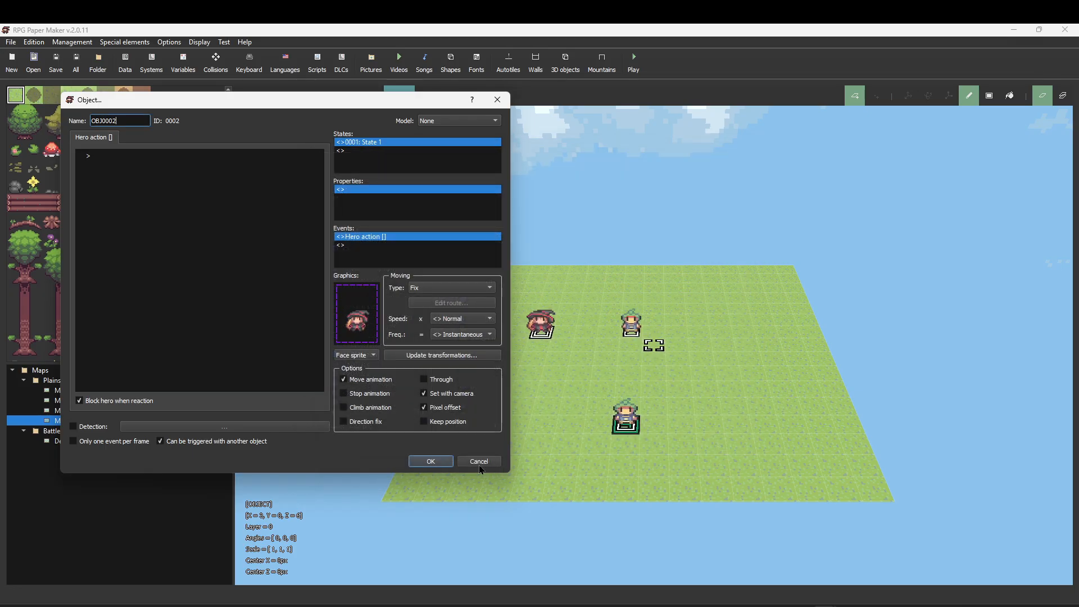
click(479, 464)
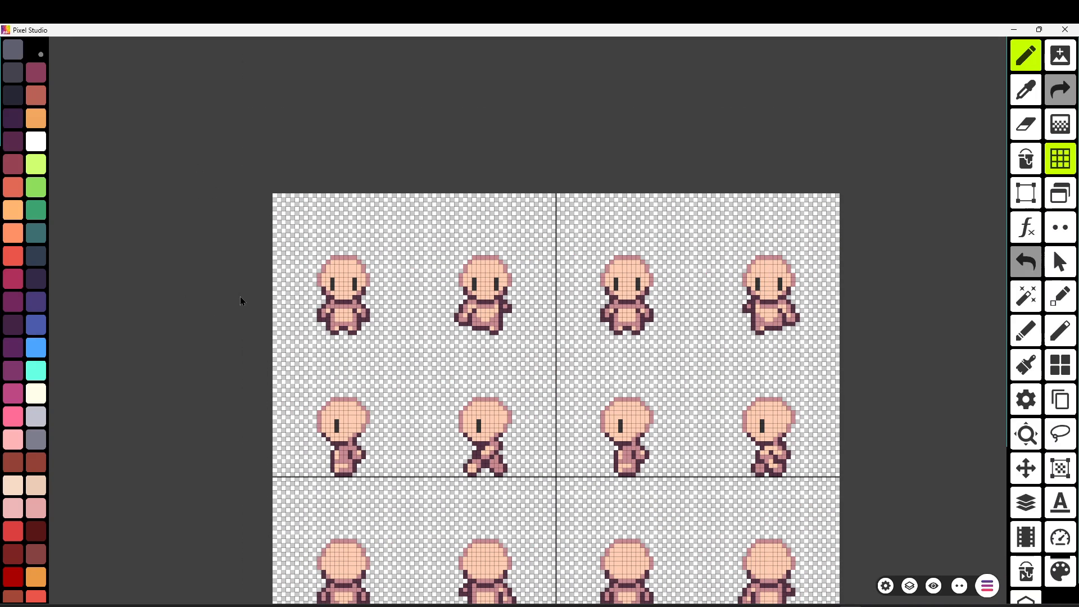
- Switch to Pixel Studio and outline side-swept reddish-brown hair around the first front-facing sprite's head
scroll(251, 291, up, 5)
click(35, 95)
mouse_move(497, 211)
mouse_down()
mouse_move(494, 264)
mouse_move(413, 242)
mouse_move(621, 222)
mouse_move(630, 331)
mouse_move(515, 218)
mouse_up()
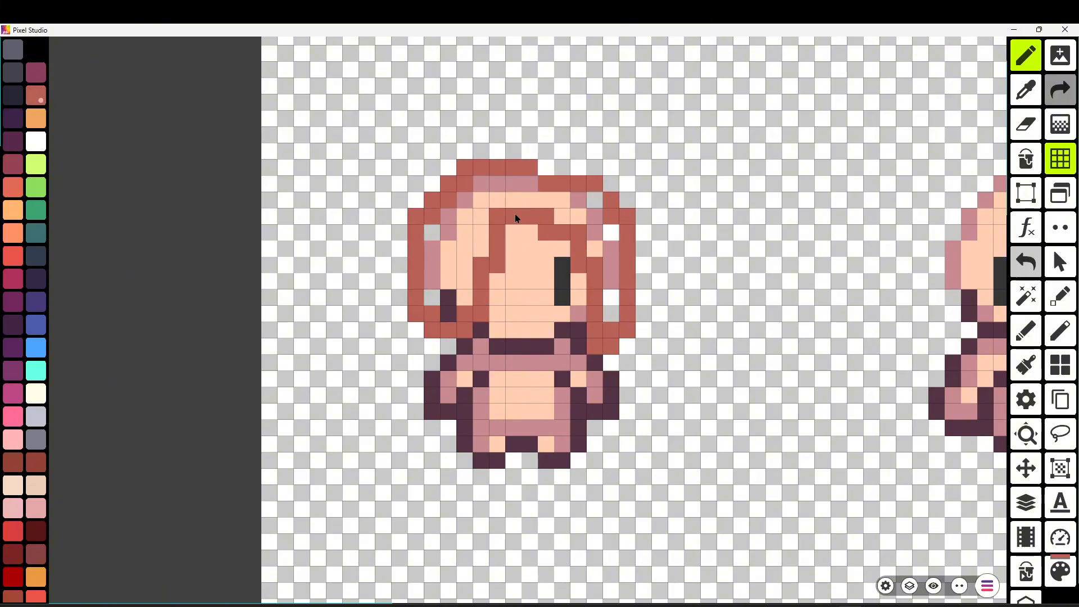
- Fill all areas inside the first sprite's hair outline with the same reddish-brown color
click(1025, 158)
click(527, 184)
click(485, 197)
click(466, 200)
click(448, 224)
click(432, 241)
click(449, 303)
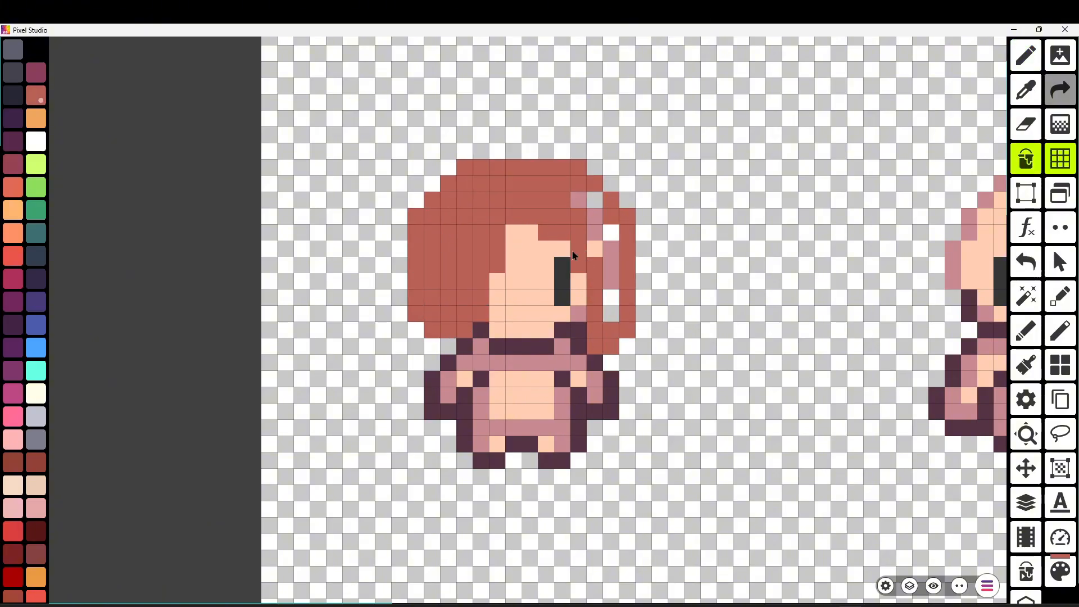
click(578, 199)
click(594, 216)
click(611, 233)
click(611, 292)
- Paint a lime-green short-sleeved shirt over the first sprite's torso and upper arms
click(1025, 54)
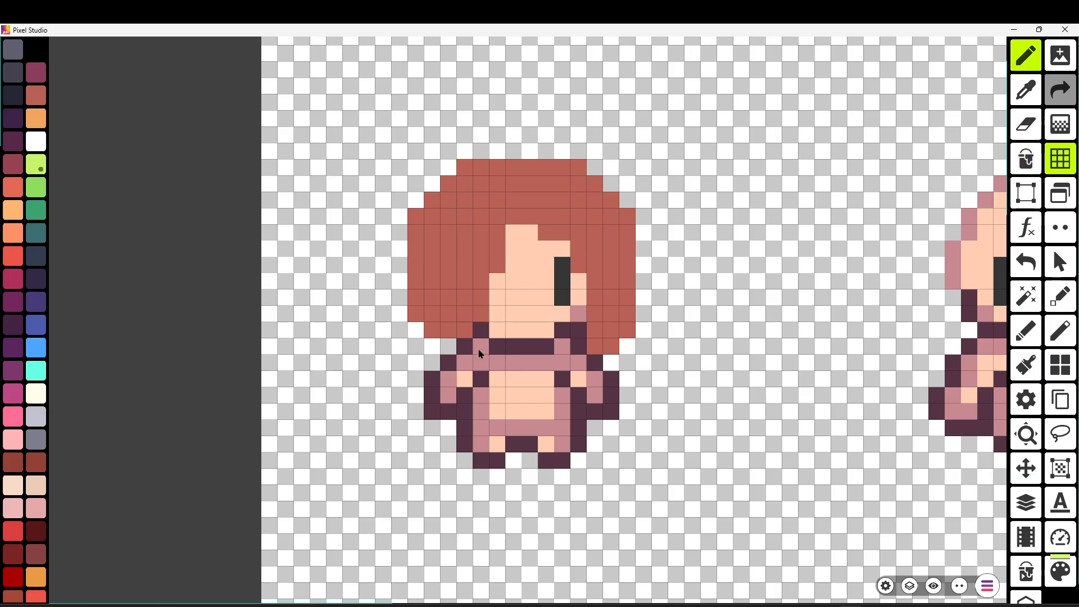
mouse_move(479, 353)
mouse_down()
mouse_move(452, 365)
mouse_move(481, 378)
mouse_move(472, 401)
mouse_move(533, 409)
mouse_move(574, 399)
mouse_up()
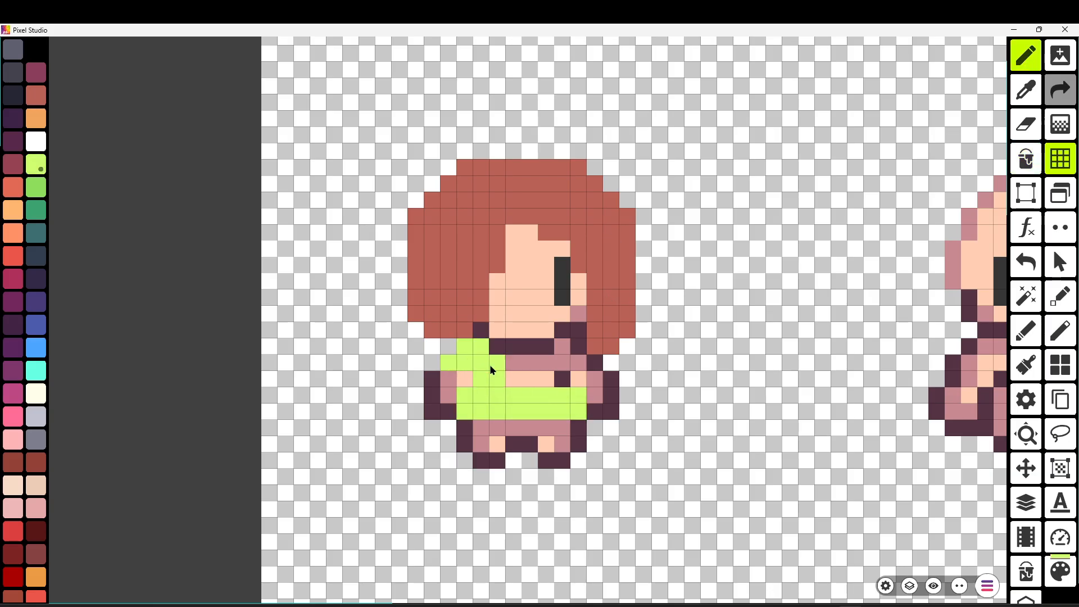
drag(429, 379, 582, 378)
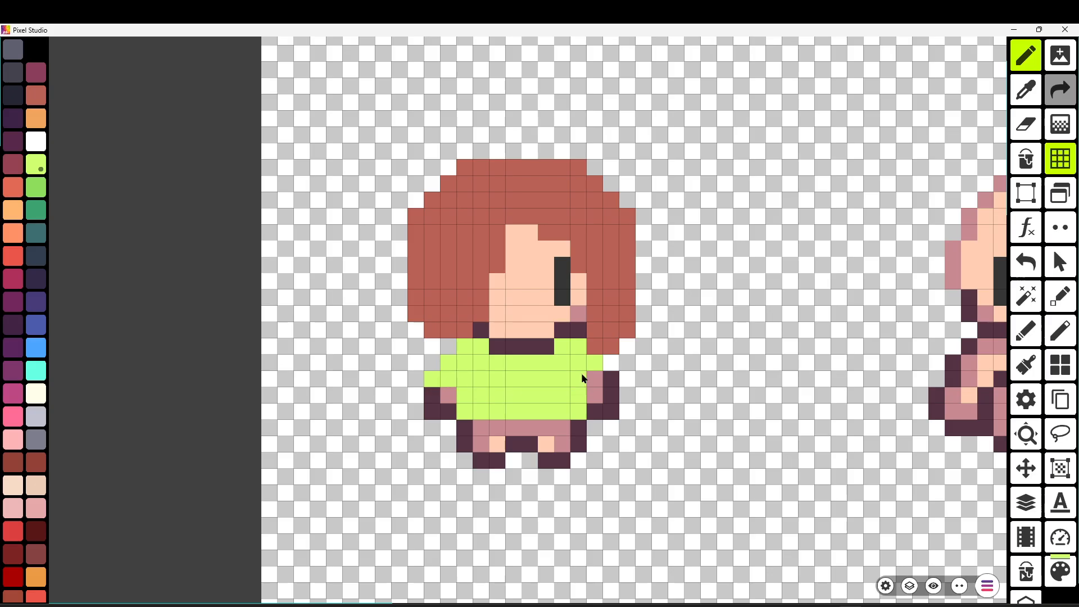
- Paint dark navy shorts across the first sprite's hips, undoing the lower row and darkening the shirt's bottom row instead
mouse_move(483, 428)
mouse_down()
mouse_move(460, 428)
mouse_move(577, 432)
mouse_up()
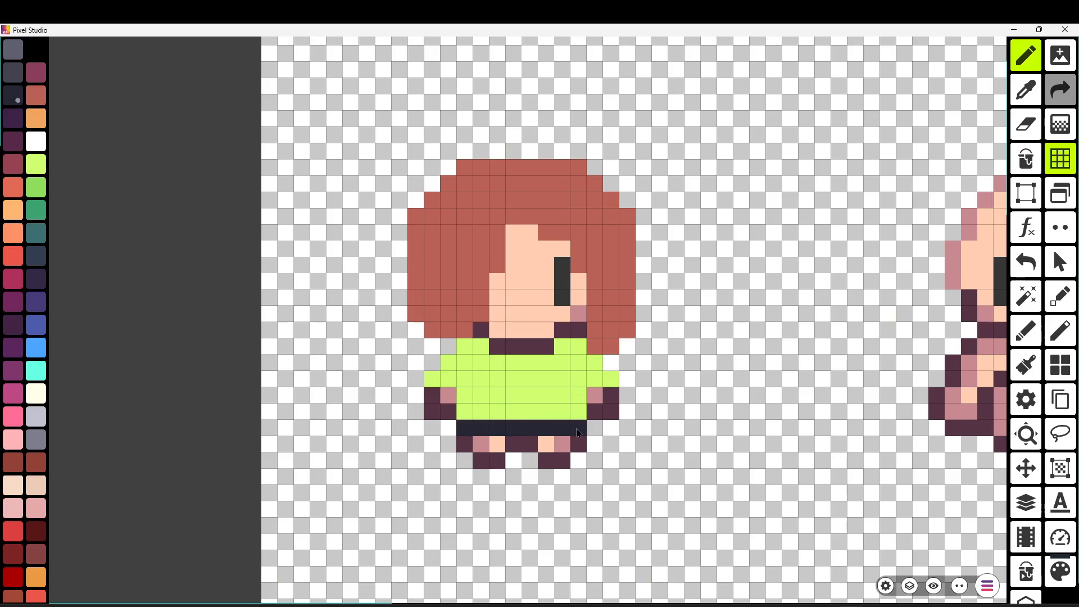
scroll(588, 422, down, 2)
scroll(588, 425, up, 3)
drag(482, 444, 608, 444)
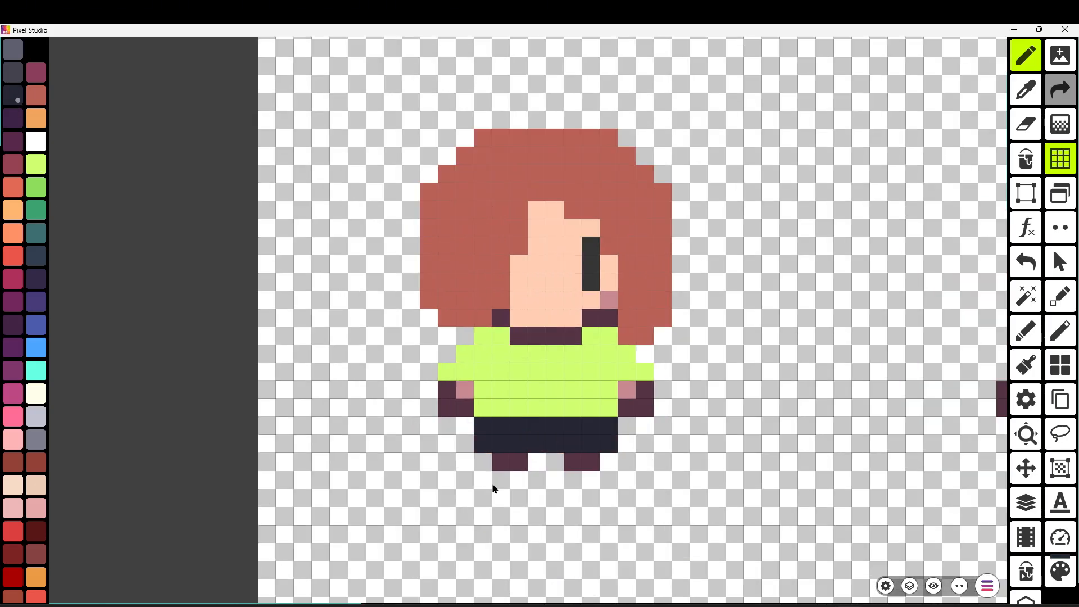
click(1027, 260)
drag(482, 410, 609, 408)
scroll(716, 419, down, 3)
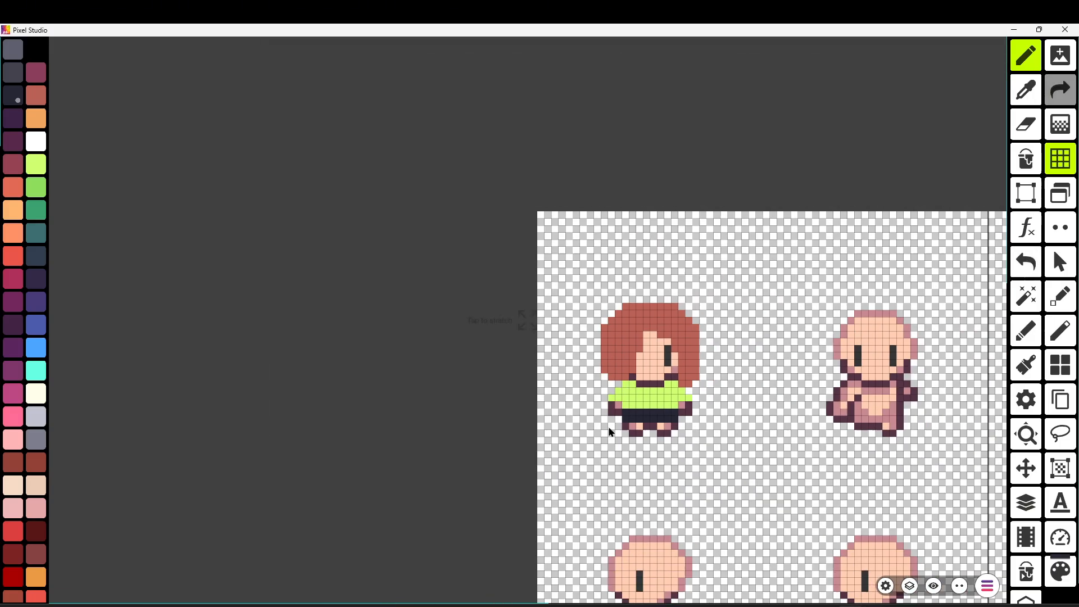
- Examine the rows of poses in the green-haired lucas-full sprite sheet
scroll(693, 480, down, 2)
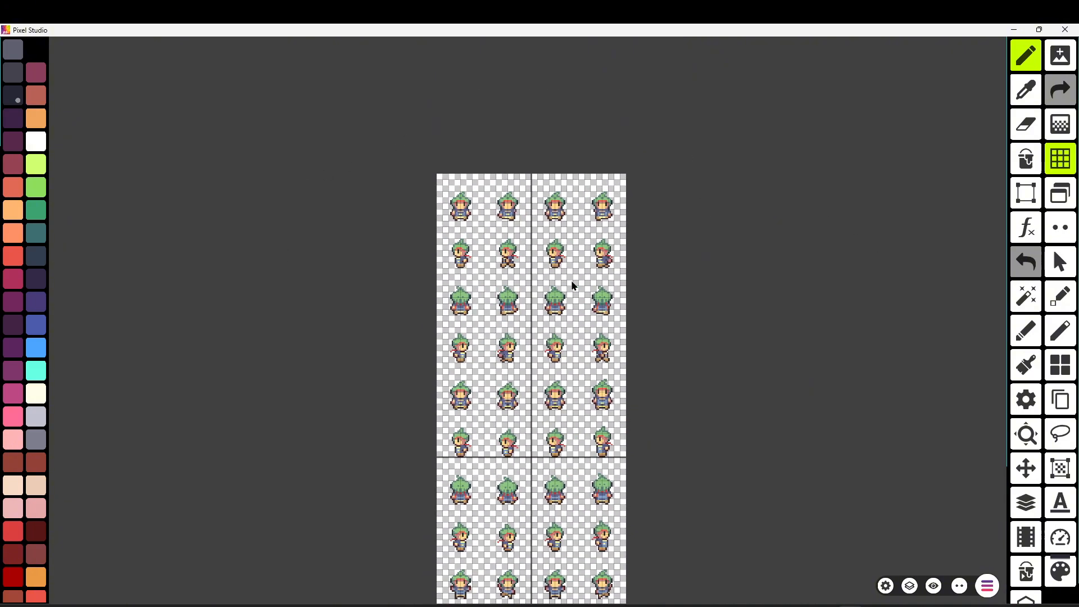
scroll(570, 281, up, 3)
scroll(614, 362, up, 1)
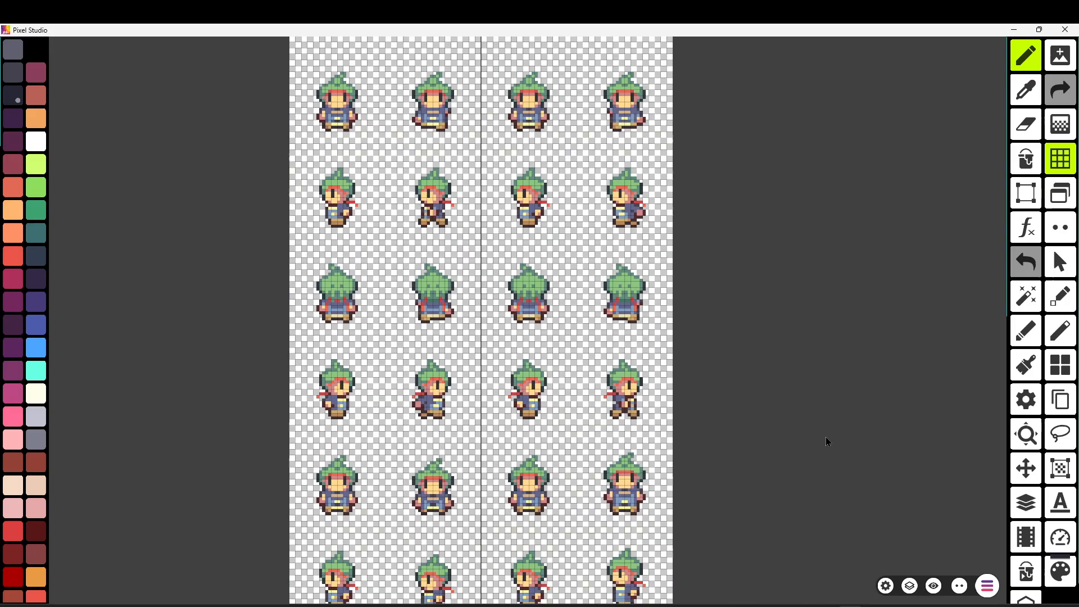
- Select the bottom four rows of sprites, a 128 by 128 pixel area, and cut them from the sheet
drag(824, 437, 831, 149)
drag(821, 429, 840, 259)
mouse_move(818, 458)
mouse_down()
mouse_move(834, 281)
mouse_move(835, 293)
mouse_up()
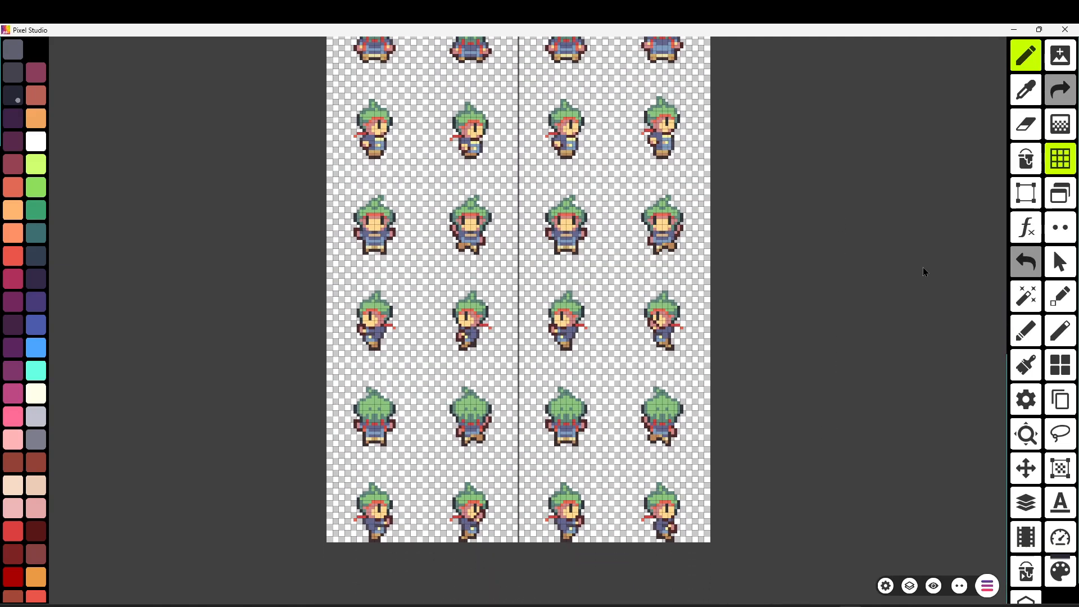
click(1029, 196)
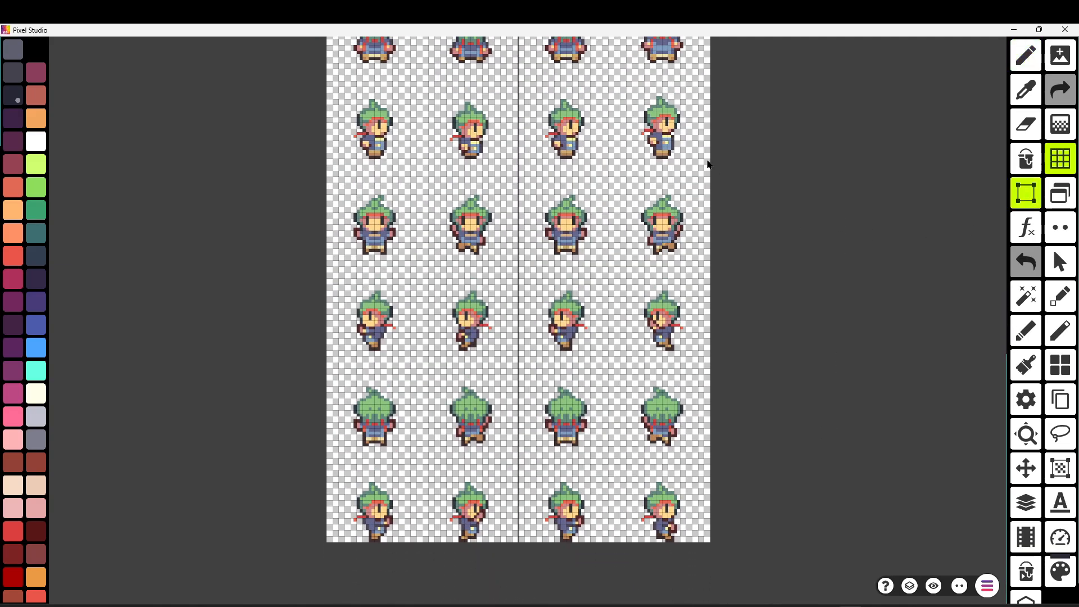
drag(707, 163, 329, 544)
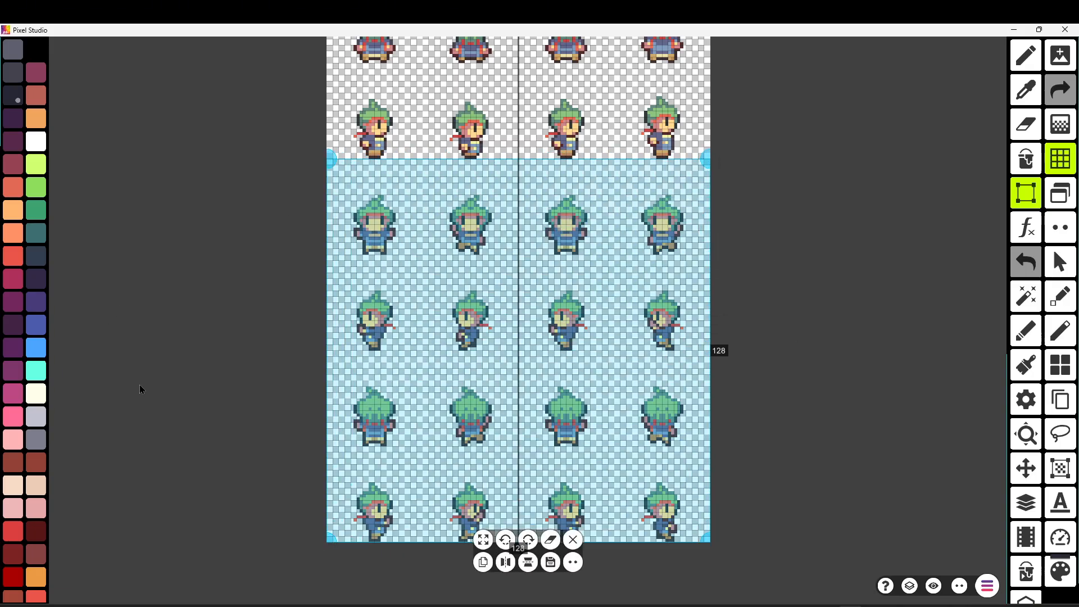
click(573, 562)
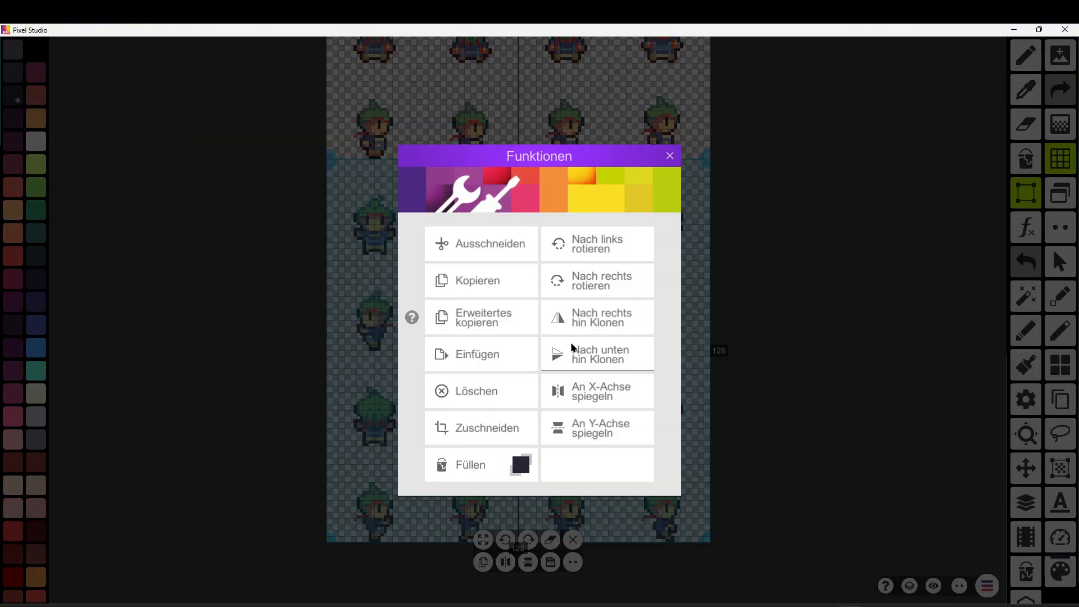
click(508, 248)
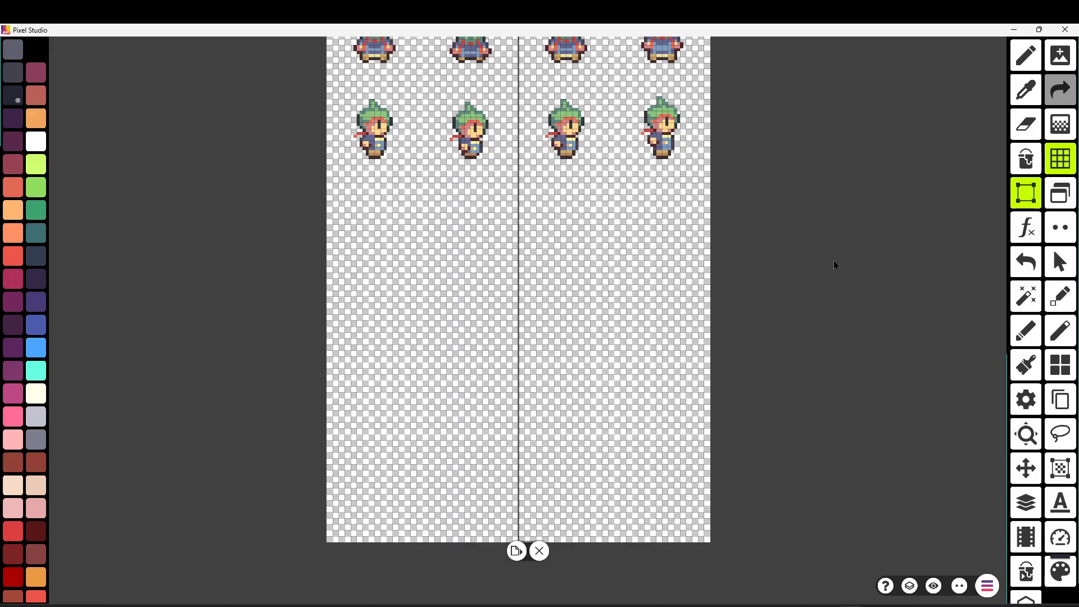
- Select the remaining eight rows of sprites, a 128 by 256 pixel area, and crop the image to that selection
drag(820, 264, 812, 575)
drag(772, 194, 782, 295)
scroll(780, 303, down, 1)
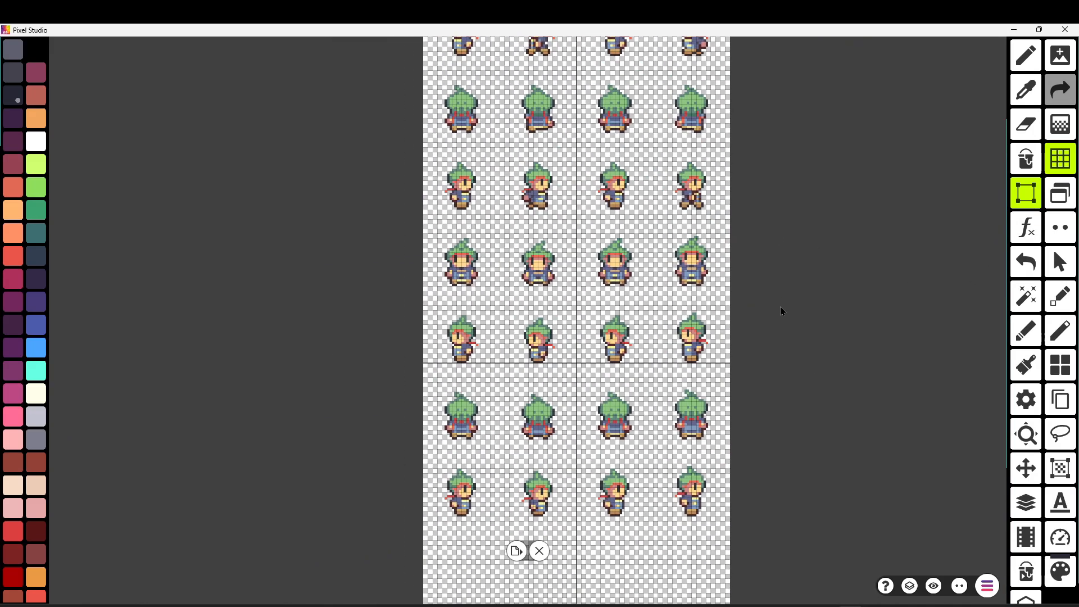
scroll(780, 309, down, 1)
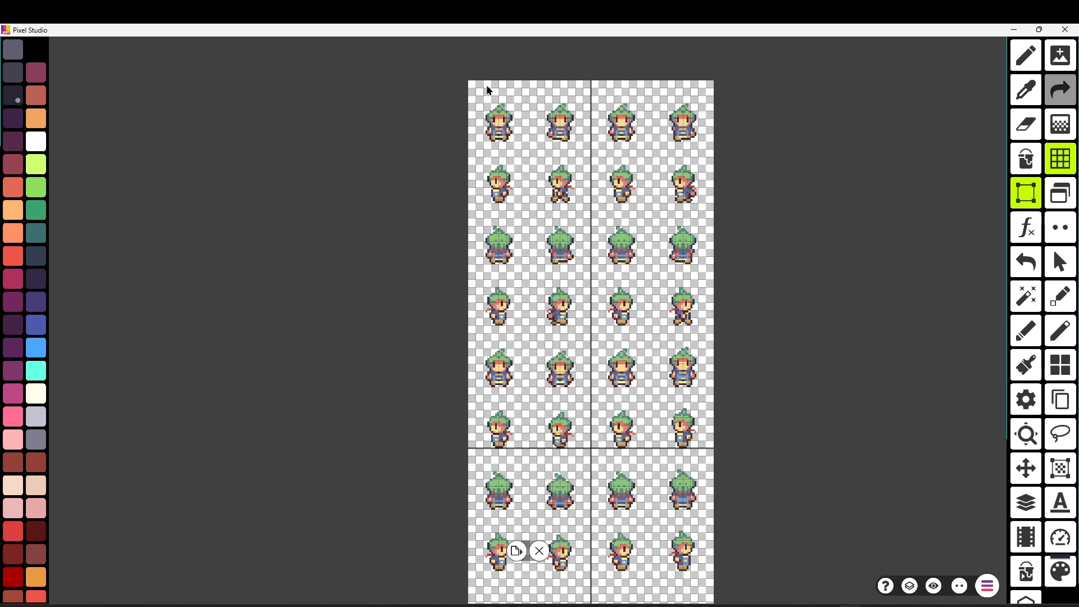
drag(471, 80, 745, 569)
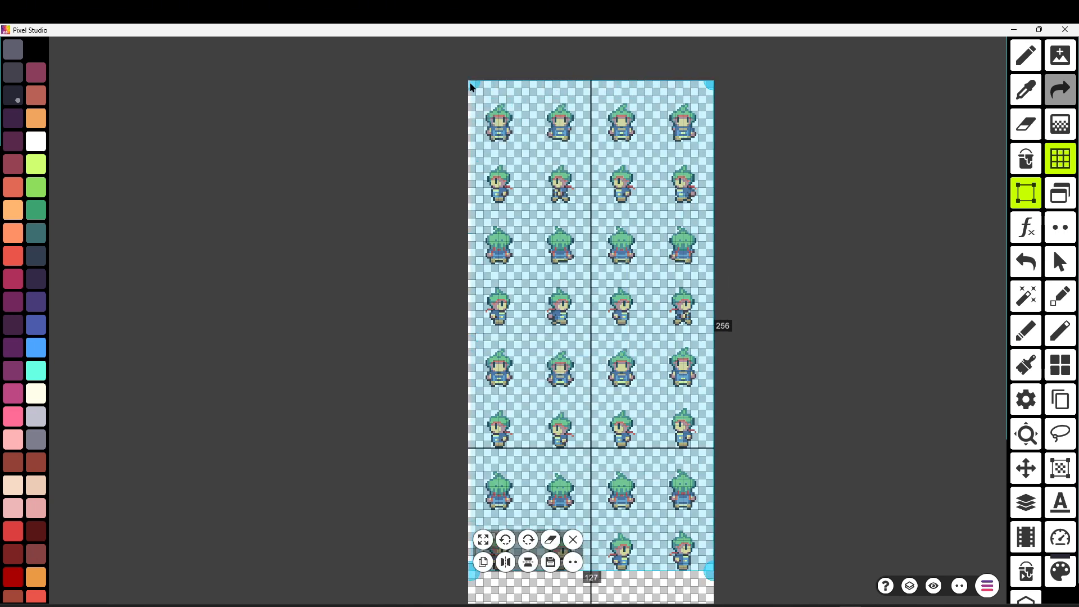
drag(862, 354, 853, 324)
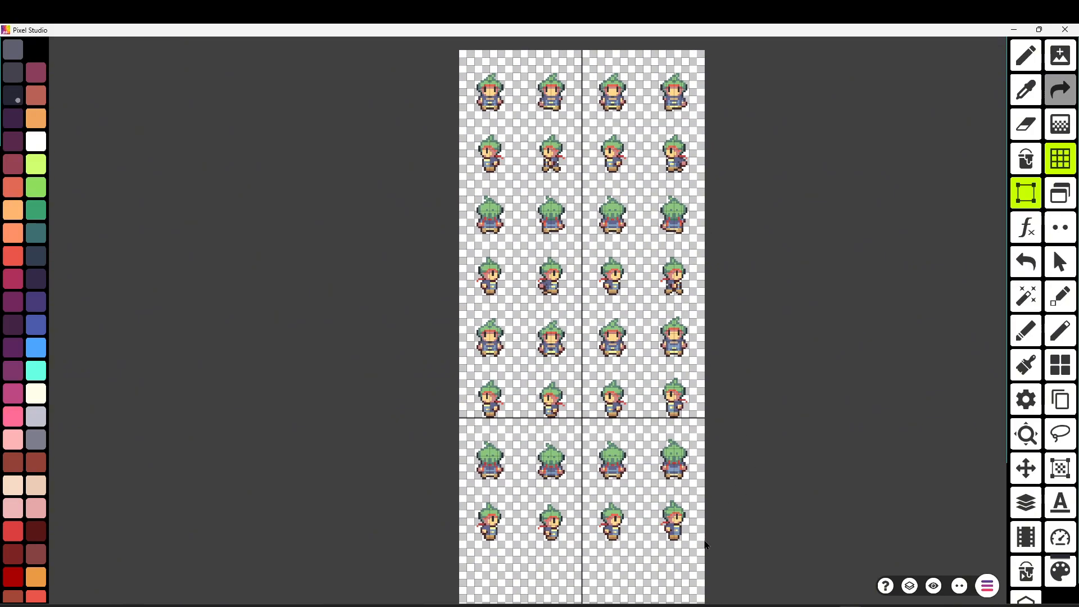
drag(704, 544, 447, 66)
click(573, 562)
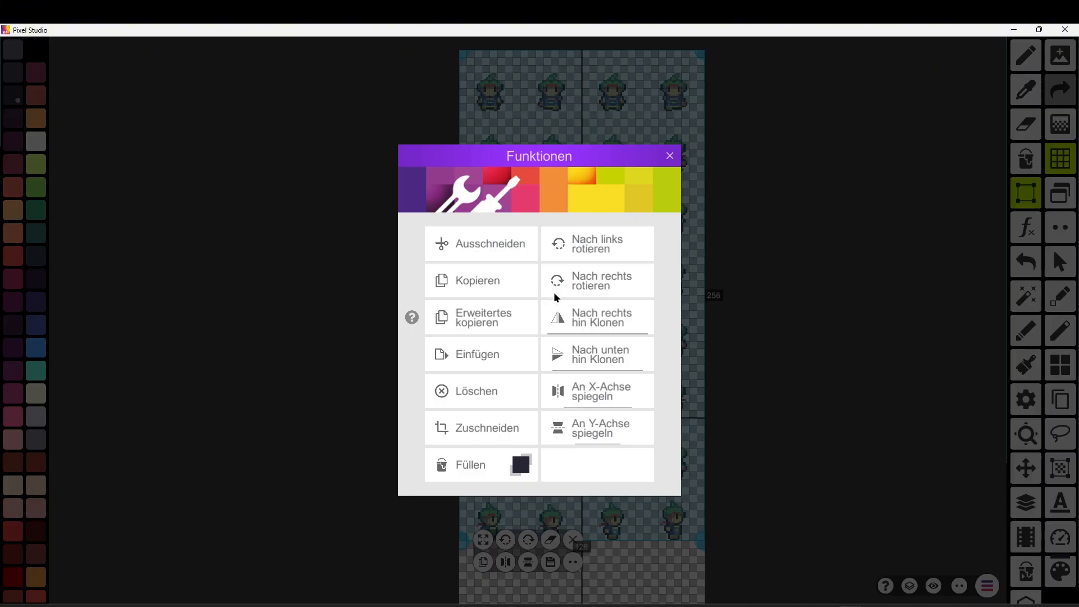
click(498, 427)
click(602, 380)
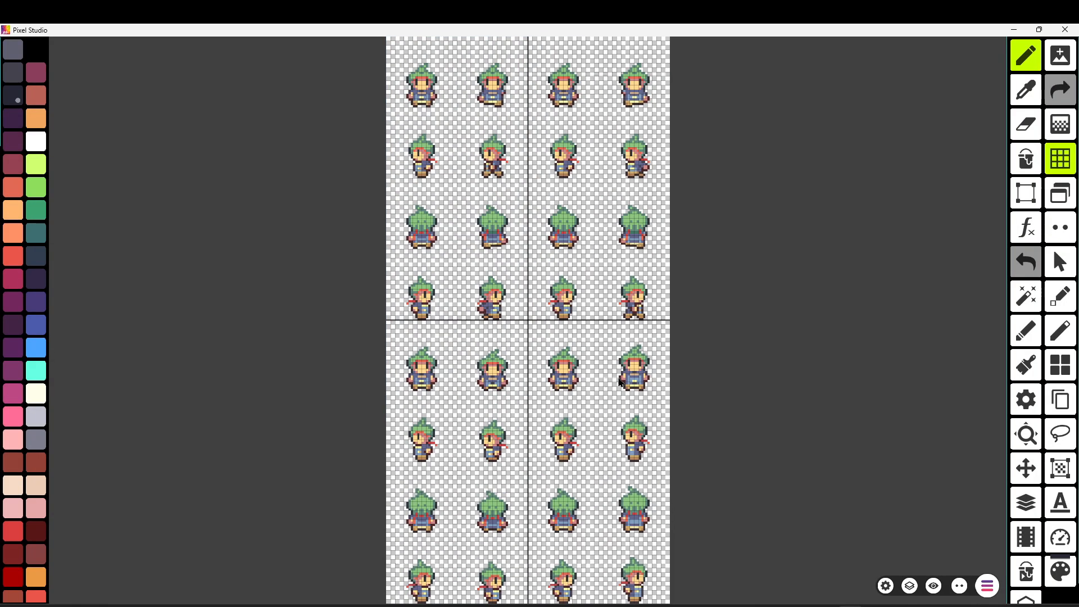
- Recolor the dark outline around the first sprite's arms, body and feet black
mouse_move(773, 342)
mouse_down()
mouse_move(770, 277)
mouse_move(768, 353)
mouse_up()
scroll(462, 352, up, 5)
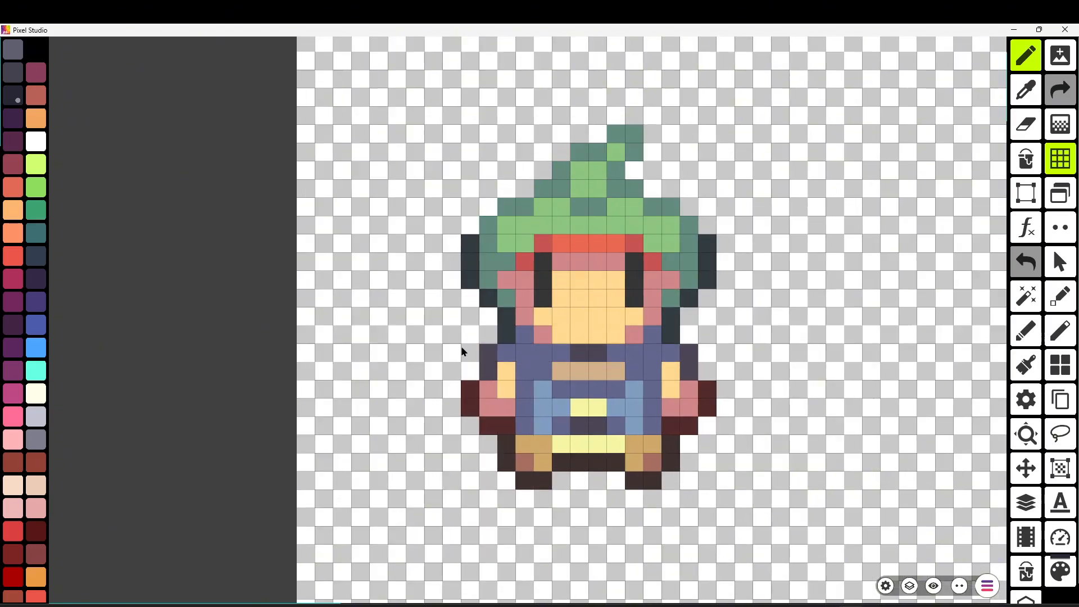
click(36, 49)
mouse_move(506, 441)
mouse_down()
mouse_move(509, 466)
mouse_move(651, 480)
mouse_move(672, 443)
mouse_up()
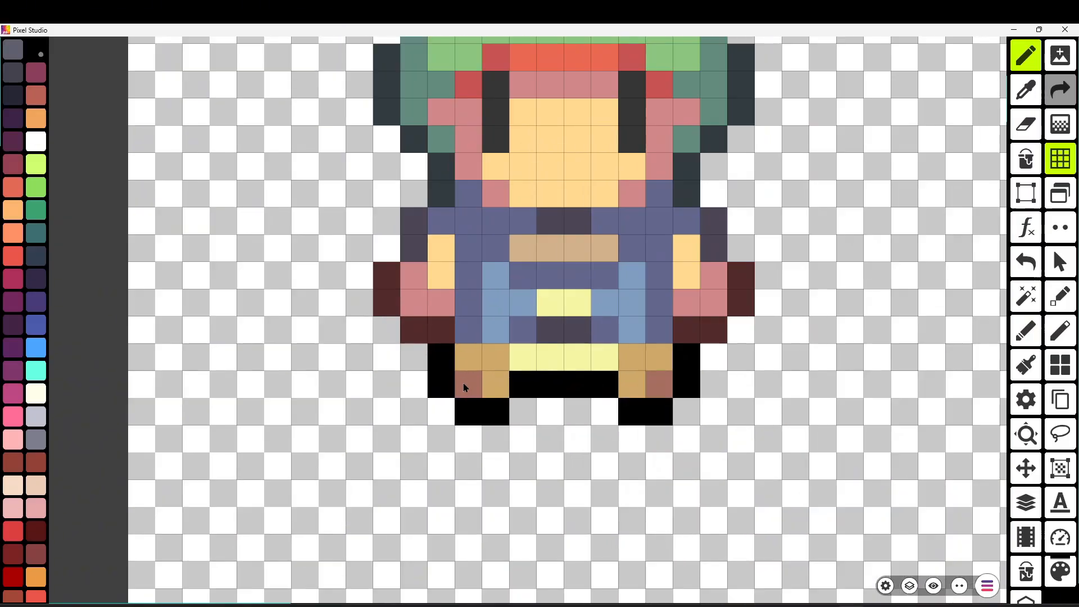
drag(441, 330, 413, 221)
drag(714, 221, 686, 330)
- Paint the first sprite's torso white and its arms and legs light blue
click(36, 141)
mouse_move(468, 193)
mouse_down()
mouse_move(470, 264)
mouse_move(604, 302)
mouse_up()
scroll(33, 374, down, 4)
click(13, 444)
mouse_move(441, 248)
mouse_down()
mouse_move(445, 284)
mouse_move(414, 275)
mouse_up()
drag(686, 248, 712, 297)
drag(489, 373, 659, 384)
scroll(628, 376, down, 2)
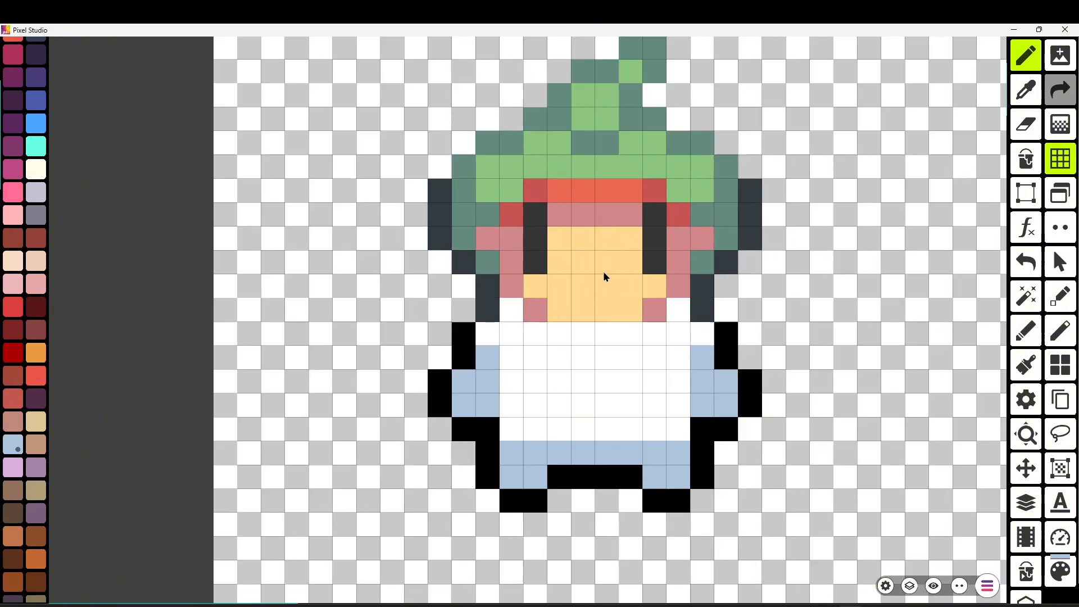
- Draw a black line beneath the first sprite's head and a rounded black outline along the head's sides and top
scroll(602, 271, up, 3)
scroll(562, 417, down, 2)
click(1025, 90)
click(701, 381)
mouse_move(518, 359)
mouse_down()
mouse_move(635, 359)
mouse_move(496, 375)
mouse_move(459, 337)
mouse_up()
click(1025, 261)
drag(701, 337, 679, 359)
drag(437, 249, 437, 315)
drag(723, 248, 723, 315)
click(723, 227)
click(438, 227)
drag(437, 204, 480, 161)
drag(503, 138, 636, 139)
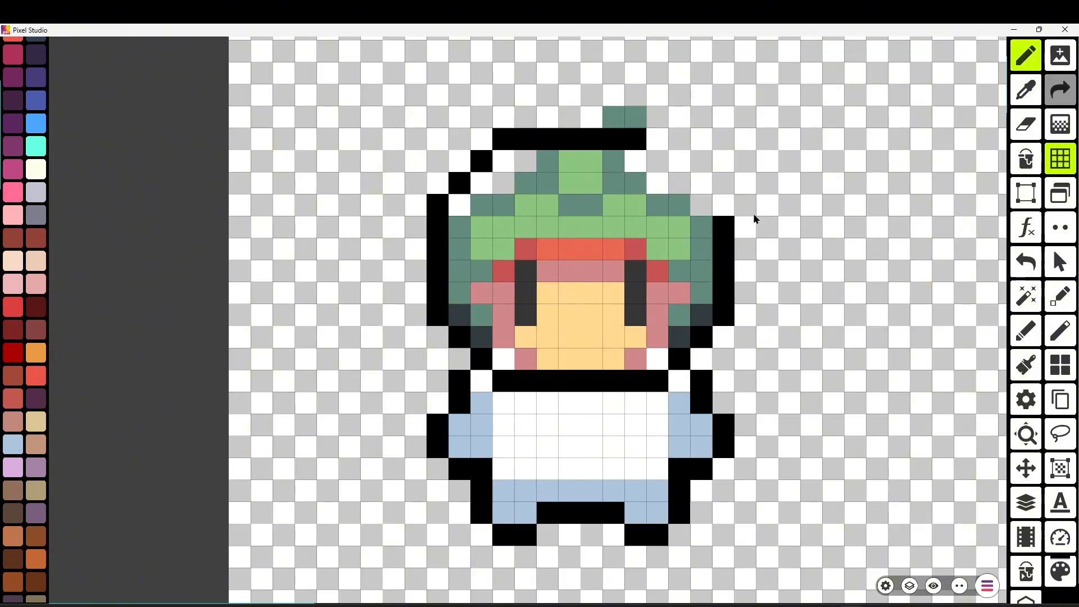
- Paint the whole inside of the head light blue and complete its black outline
click(13, 444)
mouse_move(723, 204)
mouse_down()
mouse_move(657, 139)
mouse_move(504, 336)
mouse_move(647, 206)
mouse_move(588, 337)
mouse_move(679, 292)
mouse_up()
click(1025, 90)
click(724, 249)
click(437, 270)
- Paint a blue muzzle with a dark purple nose in the lower middle of the light blue head
scroll(514, 348, up, 1)
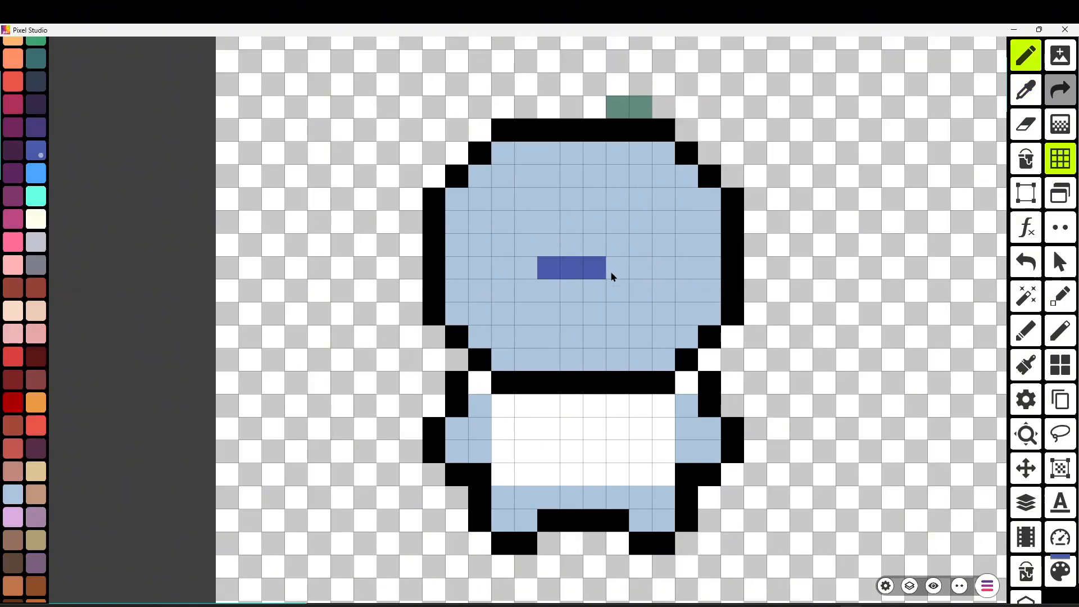
drag(611, 277, 639, 291)
click(31, 109)
mouse_move(549, 290)
mouse_down()
mouse_move(610, 323)
mouse_move(595, 290)
mouse_up()
scroll(600, 322, down, 1)
- Recolor the black outline of the head and body to match the muzzle's blue
click(1026, 90)
click(584, 388)
click(1025, 158)
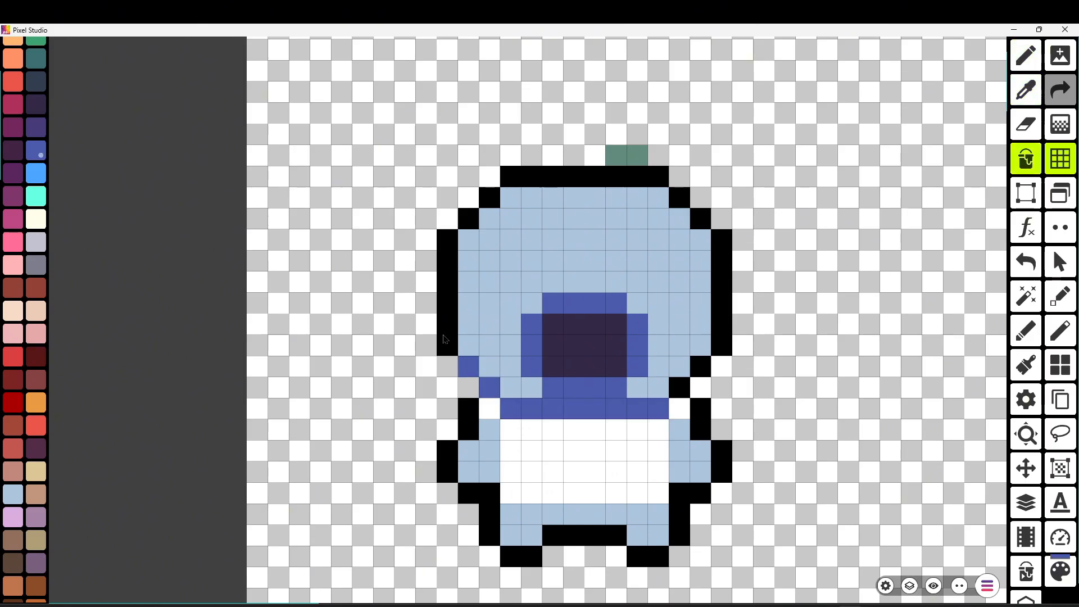
click(443, 339)
key(b)
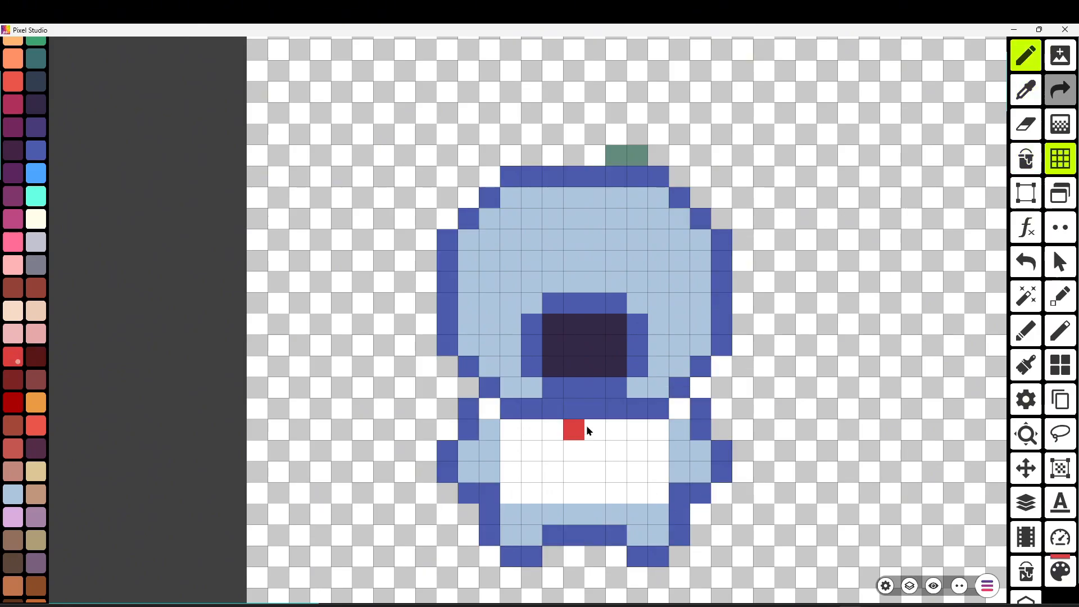
- Paint a two-pixel red mark at the top center of the white torso, directly beneath the chin
click(1025, 261)
drag(582, 413, 616, 429)
scroll(611, 452, down, 1)
click(1025, 261)
scroll(584, 306, up, 1)
- Paint two dark purple eyes with cream highlights and trim the nose's corners with the muzzle's blue
click(36, 105)
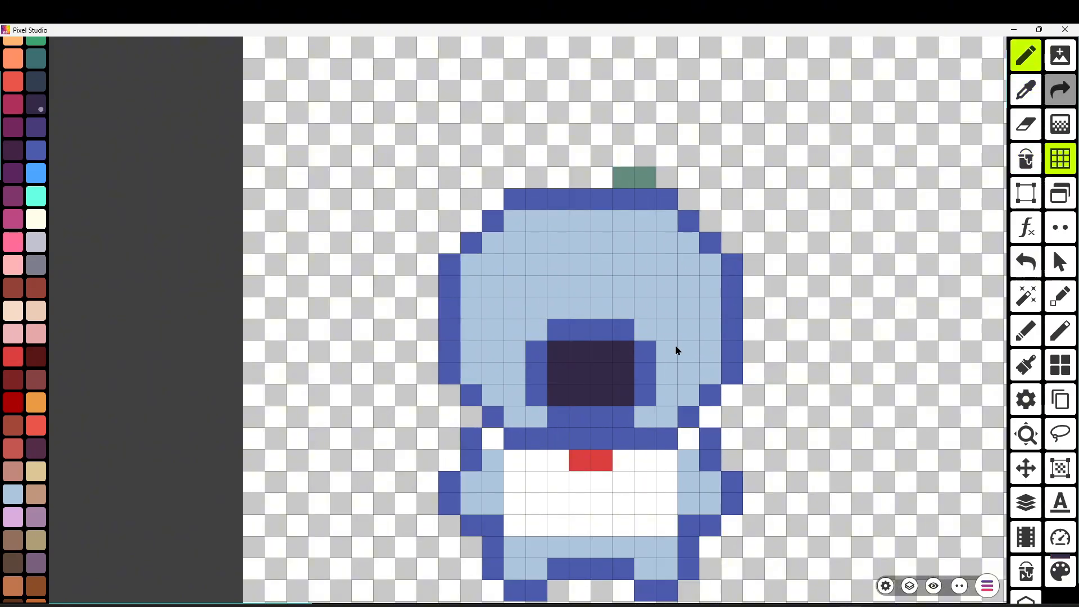
drag(667, 330, 644, 264)
drag(536, 330, 515, 264)
click(35, 218)
click(536, 264)
click(666, 264)
click(1025, 90)
click(645, 351)
scroll(701, 438, down, 1)
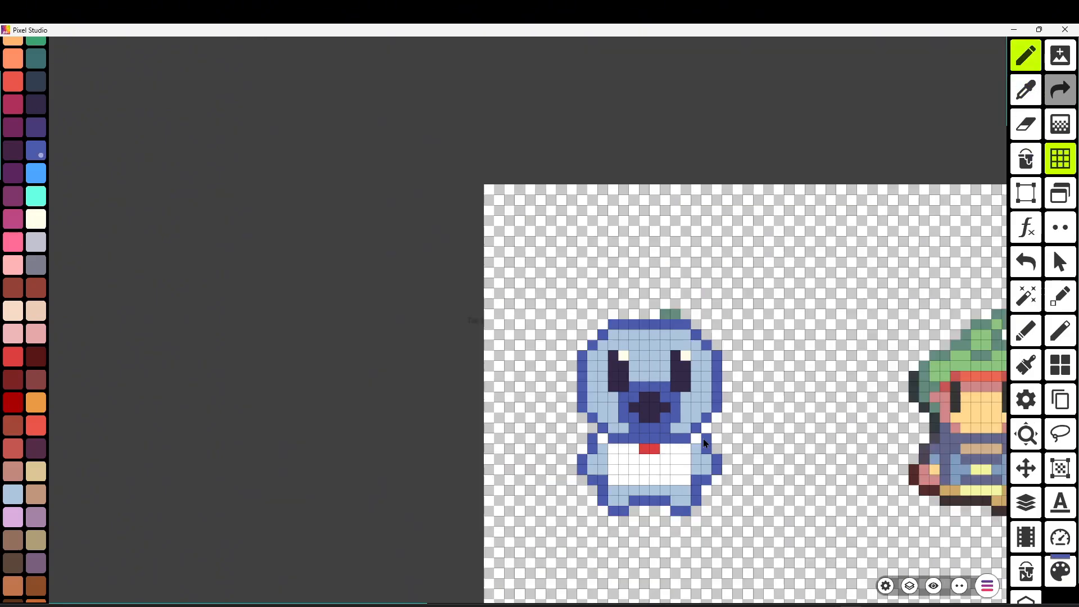
- Outline a tall cap with a slanted lower edge over the head in dark purple, covering part of one eye
scroll(685, 440, up, 1)
click(37, 104)
click(1025, 261)
mouse_move(706, 210)
mouse_down()
mouse_move(650, 263)
mouse_move(593, 275)
mouse_up()
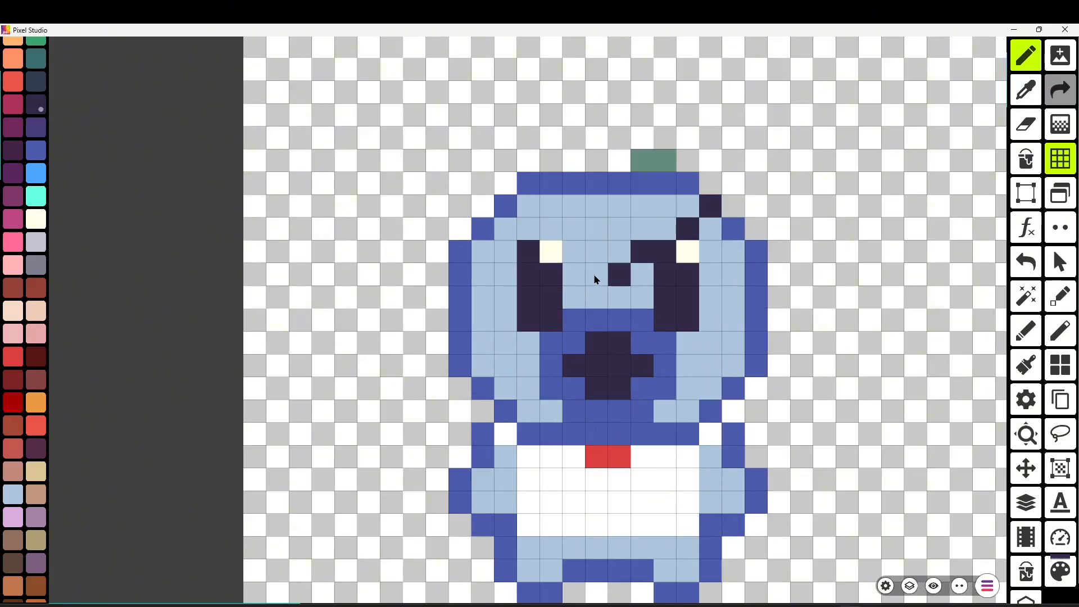
click(1025, 124)
click(436, 296)
click(1025, 55)
mouse_move(437, 267)
mouse_down()
mouse_move(437, 205)
mouse_move(482, 115)
mouse_up()
drag(713, 182, 500, 115)
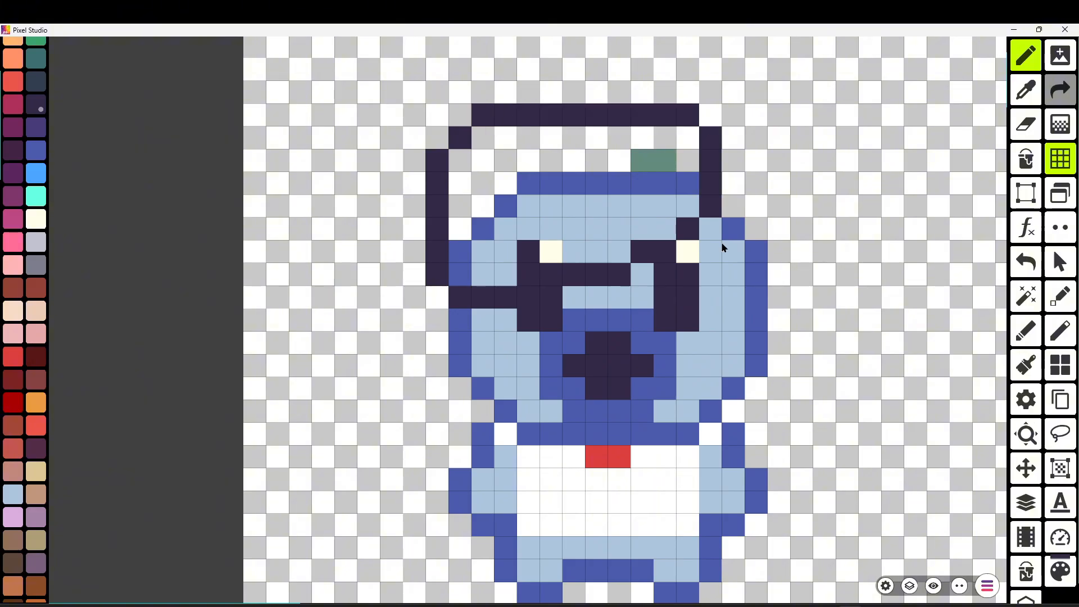
- Fill everything inside the cap's outline with cream, covering the hair remnant and the head beneath it
click(1025, 158)
click(523, 236)
click(551, 251)
click(653, 160)
scroll(637, 412, down, 1)
click(1025, 55)
click(35, 219)
mouse_move(463, 165)
mouse_down()
mouse_move(638, 149)
mouse_move(530, 281)
mouse_move(703, 188)
mouse_move(619, 232)
mouse_up()
scroll(783, 426, up, 1)
scroll(783, 426, up, 1)
- Paint two bright blue stripes along the cap's slanted lower edge
click(35, 173)
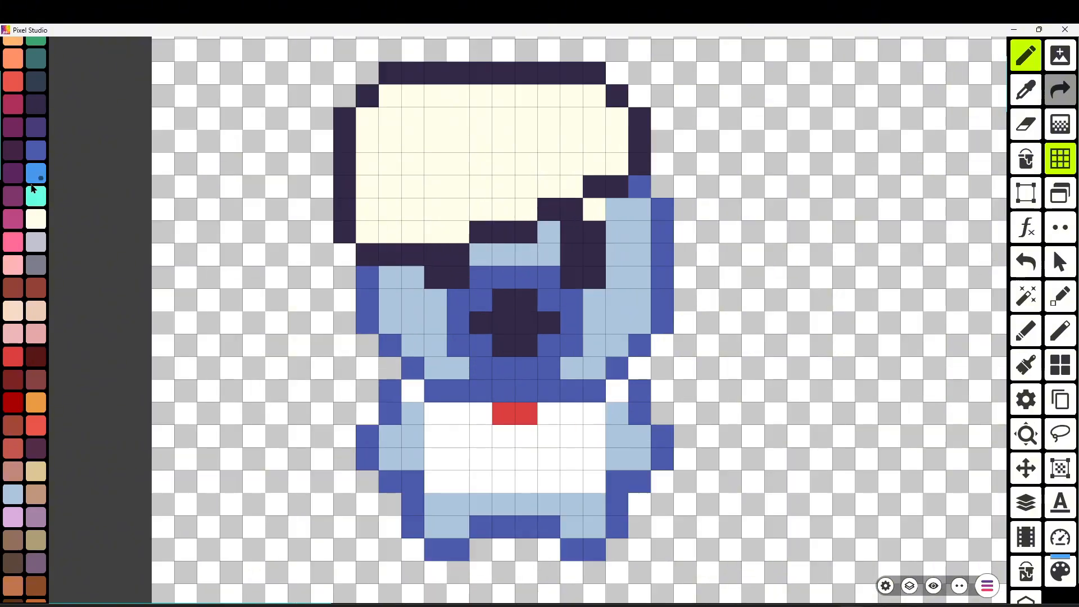
mouse_move(367, 209)
mouse_down()
mouse_move(457, 209)
mouse_move(617, 141)
mouse_move(348, 237)
mouse_move(617, 186)
mouse_move(368, 254)
mouse_up()
click(1025, 262)
click(36, 151)
click(639, 140)
click(36, 173)
scroll(602, 519, down, 2)
scroll(545, 312, up, 1)
- Add a two-by-two turquoise square and a single turquoise pixel to the cap's cream area
click(35, 196)
drag(419, 214, 397, 236)
click(460, 235)
scroll(676, 400, down, 3)
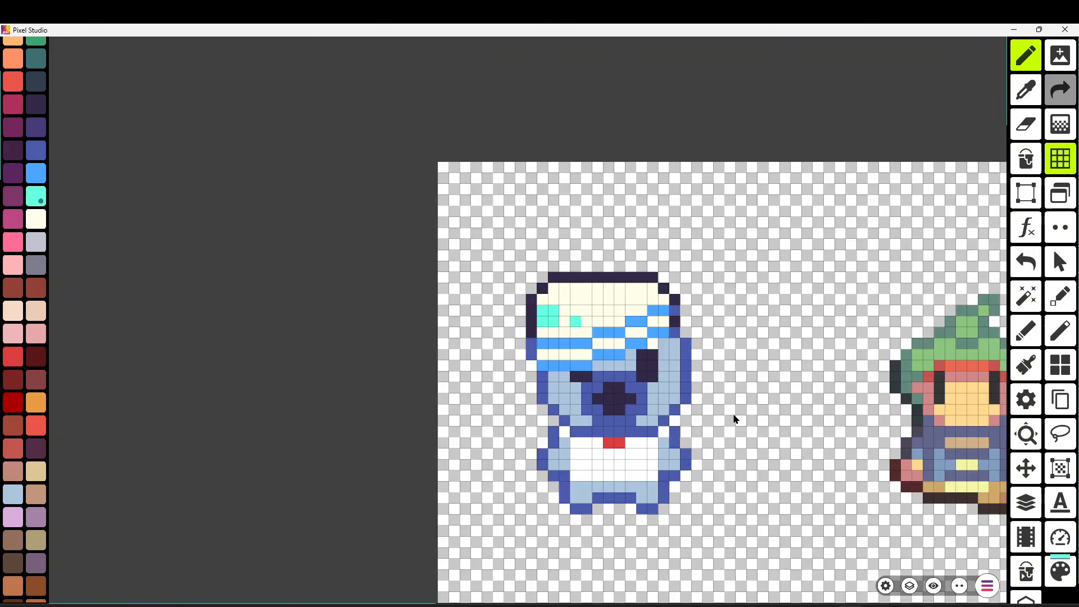
- Recolor the muzzle bright blue, keeping the chin line and the nose's corners in the darker outline blue
scroll(677, 400, up, 3)
key(i)
click(573, 263)
key(g)
drag(459, 427, 604, 428)
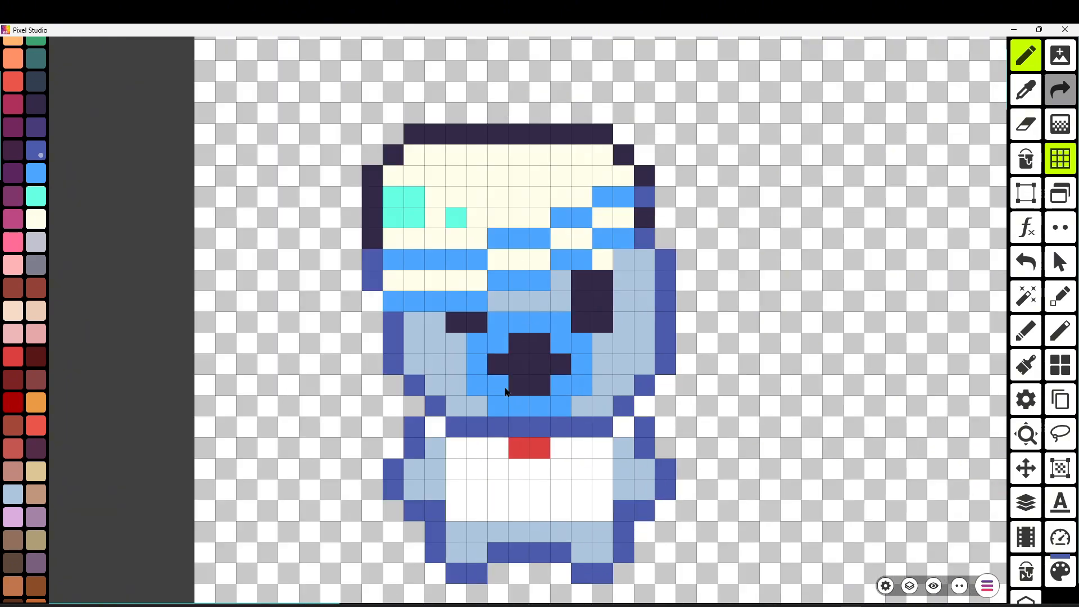
click(497, 344)
click(560, 384)
scroll(470, 219, down, 5)
- Recolor the cap's dark purple outline to the body outline's blue
scroll(470, 219, up, 5)
key(i)
key(e)
key(g)
click(558, 153)
scroll(558, 153, down, 5)
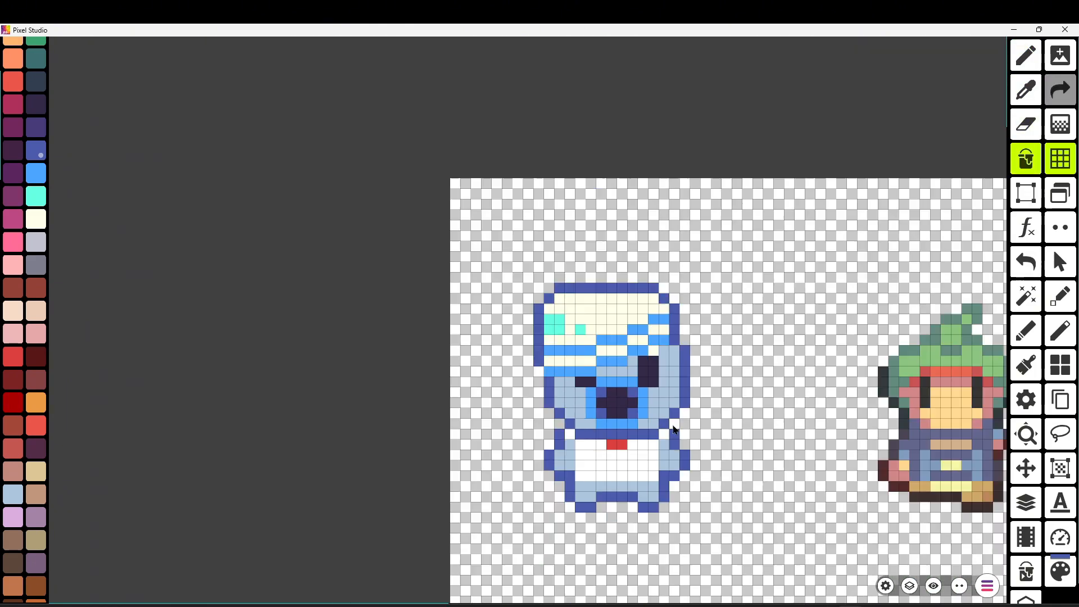
- Paint cheeks on both sides of the muzzle and color them lilac
scroll(590, 315, up, 6)
key(i)
scroll(589, 315, down, 1)
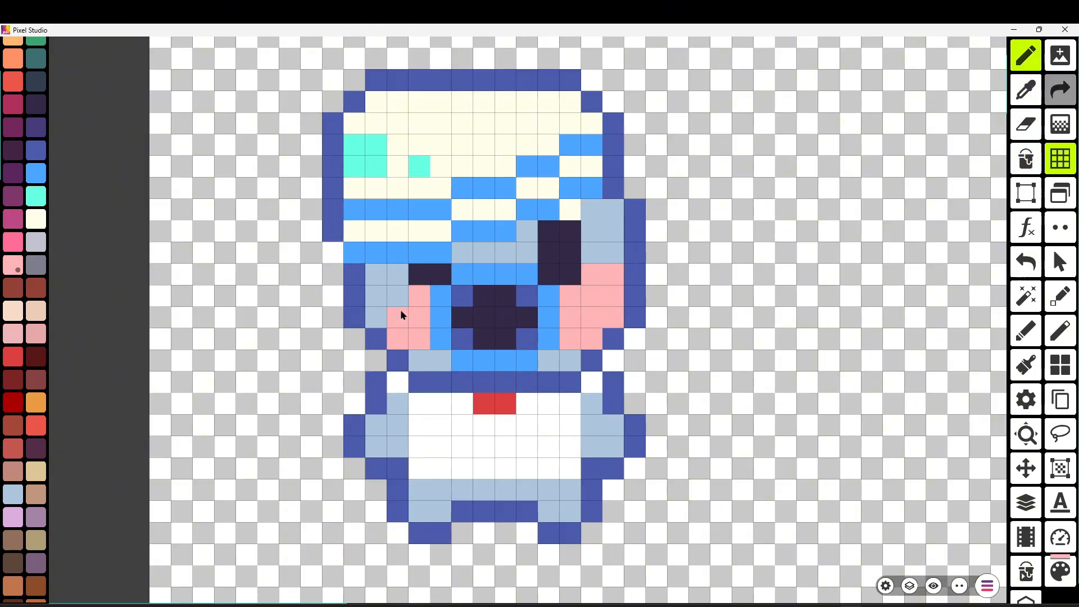
click(15, 516)
key(g)
click(596, 331)
key(b)
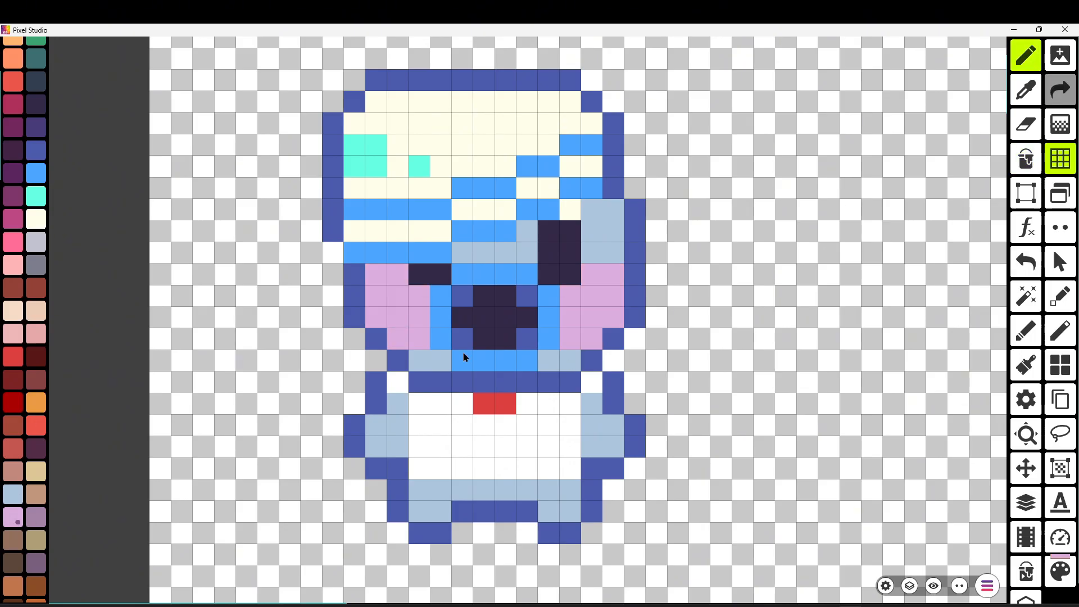
- Try a darker mauve shading inside the cheek below the half-covered eye
key(i)
click(595, 246)
click(1024, 264)
mouse_move(397, 273)
mouse_down()
mouse_move(375, 274)
mouse_move(398, 317)
mouse_up()
key(i)
click(612, 295)
click(591, 274)
click(36, 563)
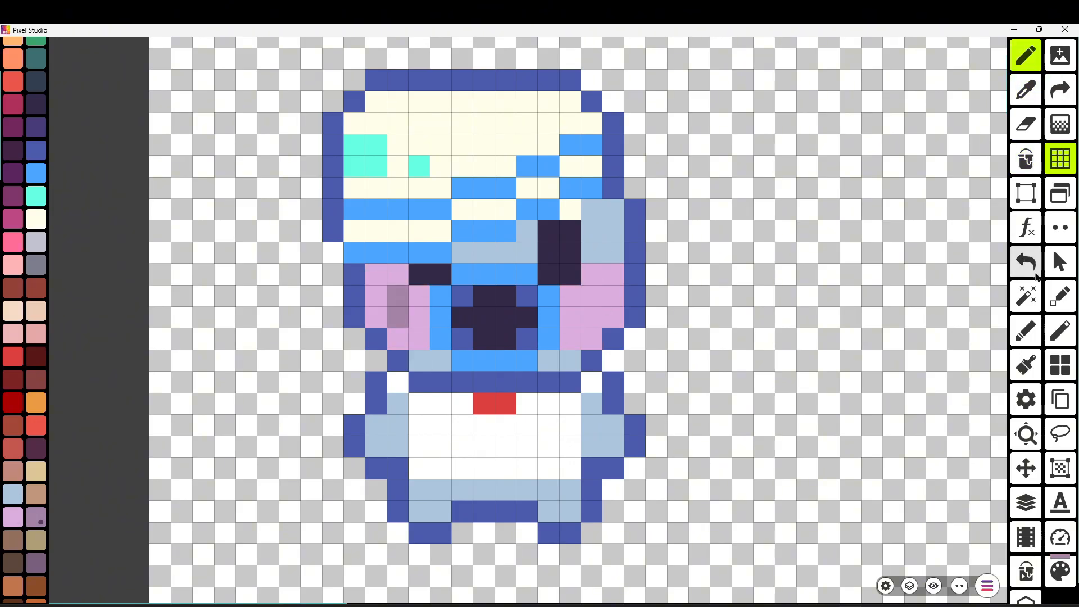
click(1025, 263)
- Recolor the head outline beside both lilac cheeks mauve
drag(634, 274, 635, 317)
click(36, 517)
drag(397, 361, 354, 274)
drag(592, 360, 634, 273)
scroll(685, 505, down, 5)
scroll(641, 482, up, 5)
- Fill in the nose's corners with dark purple so that it forms a solid rectangle
key(i)
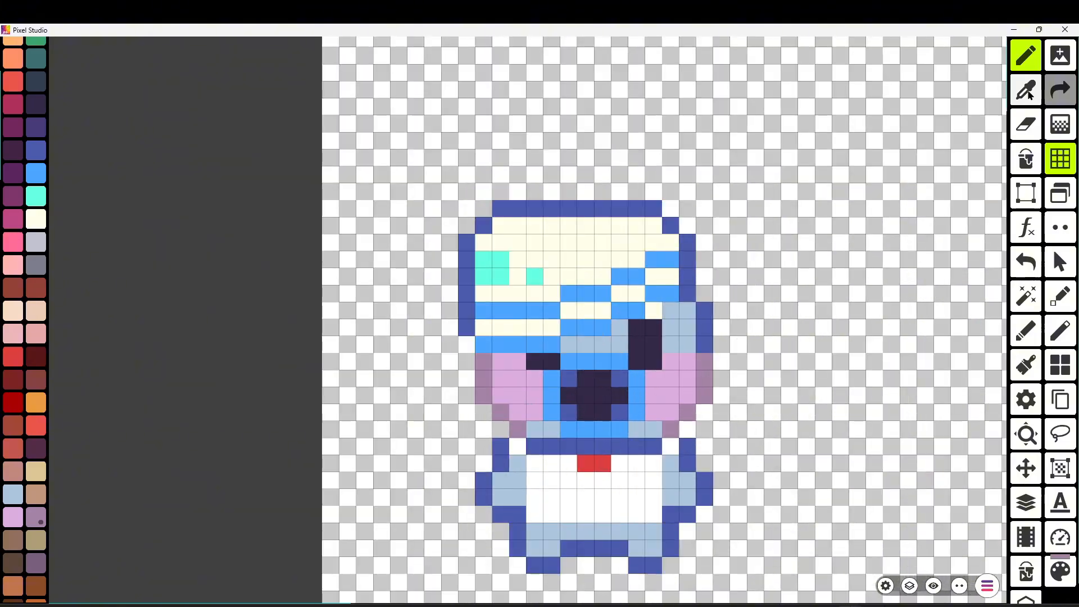
click(593, 360)
mouse_move(615, 358)
mouse_down()
mouse_move(635, 399)
mouse_move(532, 337)
mouse_up()
click(635, 368)
scroll(678, 462, down, 3)
key(ctrl+z)
click(634, 399)
scroll(740, 472, up, 3)
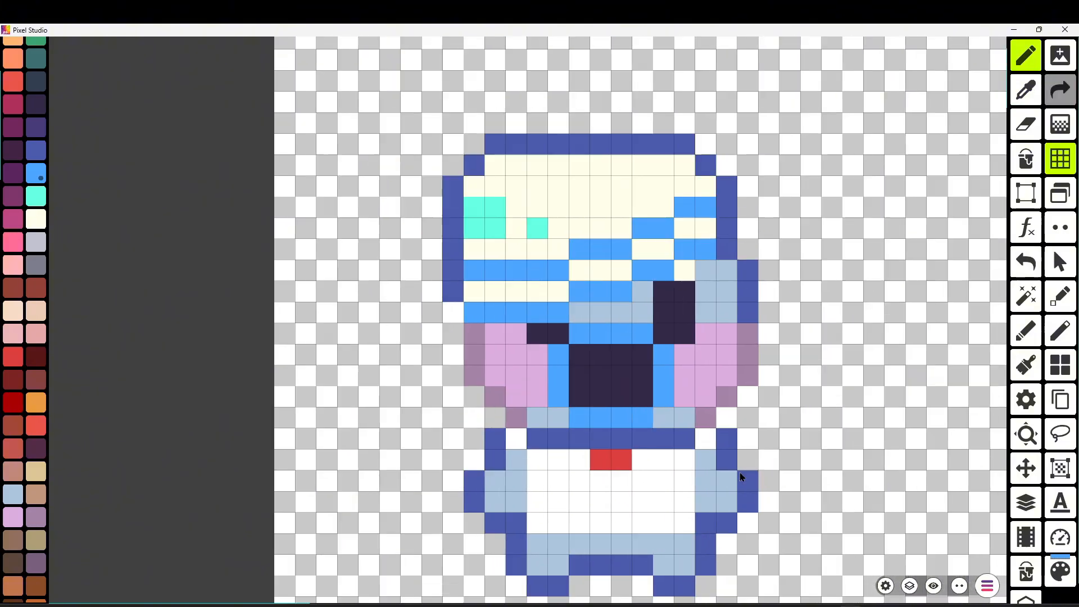
- Shade the lowest row of the white torso light gray
drag(739, 472, 670, 401)
drag(475, 456, 623, 456)
click(644, 395)
scroll(570, 519, down, 4)
scroll(593, 544, up, 3)
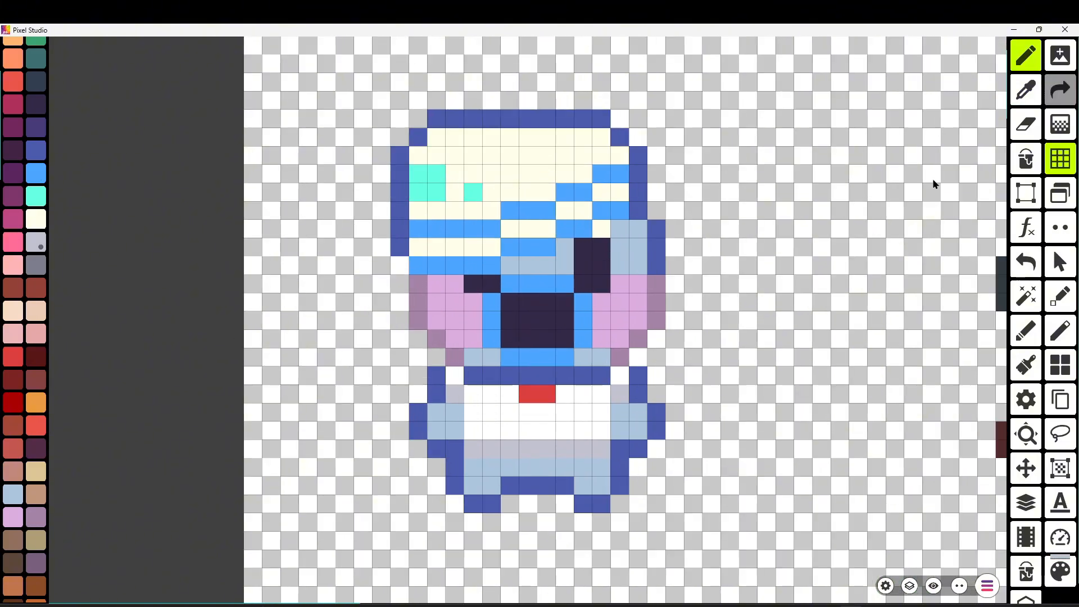
- Add a cream highlight to the upper outer corner of the fully visible eye
click(36, 218)
click(600, 247)
scroll(632, 366, down, 3)
scroll(632, 367, up, 2)
scroll(2, 157, up, 3)
- Paint a small black block in the center of the dark purple nose
click(36, 49)
mouse_move(523, 342)
mouse_down()
mouse_move(571, 341)
mouse_move(560, 327)
mouse_up()
scroll(573, 341, down, 3)
key(ctrl+z)
- Draw black-outlined raised arms on both sides of the body and fill them light blue
scroll(527, 312, up, 3)
scroll(560, 328, down, 3)
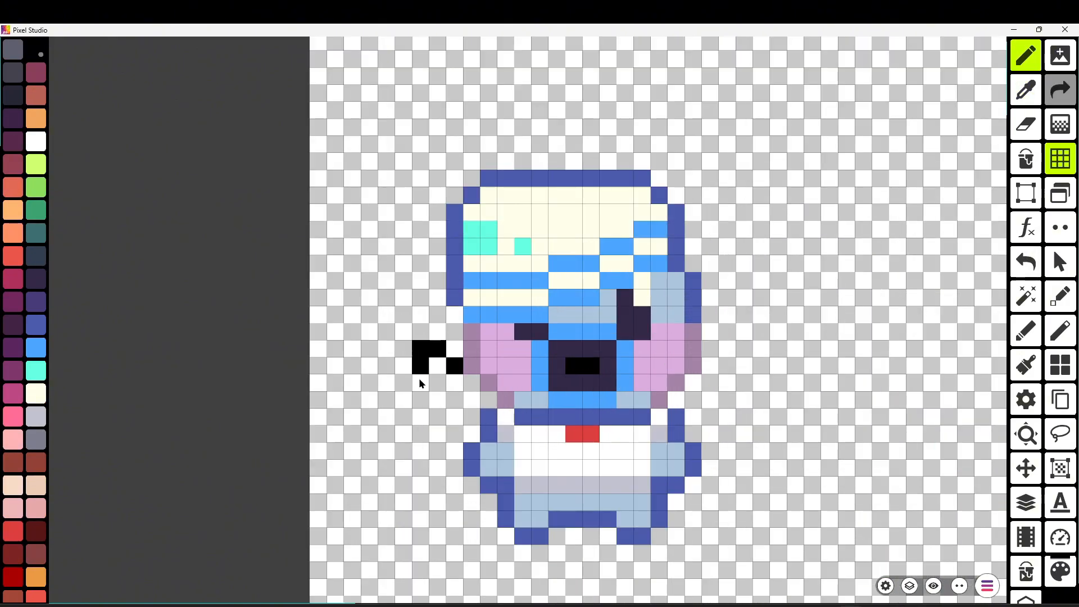
click(667, 459)
click(1025, 159)
click(454, 393)
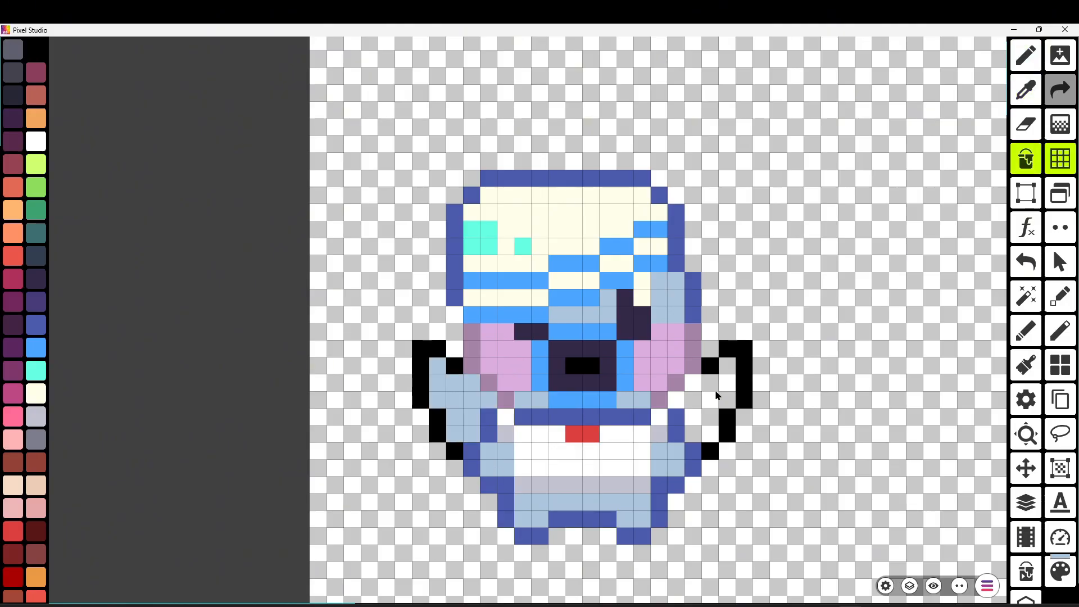
click(715, 395)
- Recolor both raised-arm outlines indigo and draw a curled indigo tail outline beside the body
click(736, 348)
click(429, 349)
scroll(506, 442, down, 3)
scroll(580, 438, up, 3)
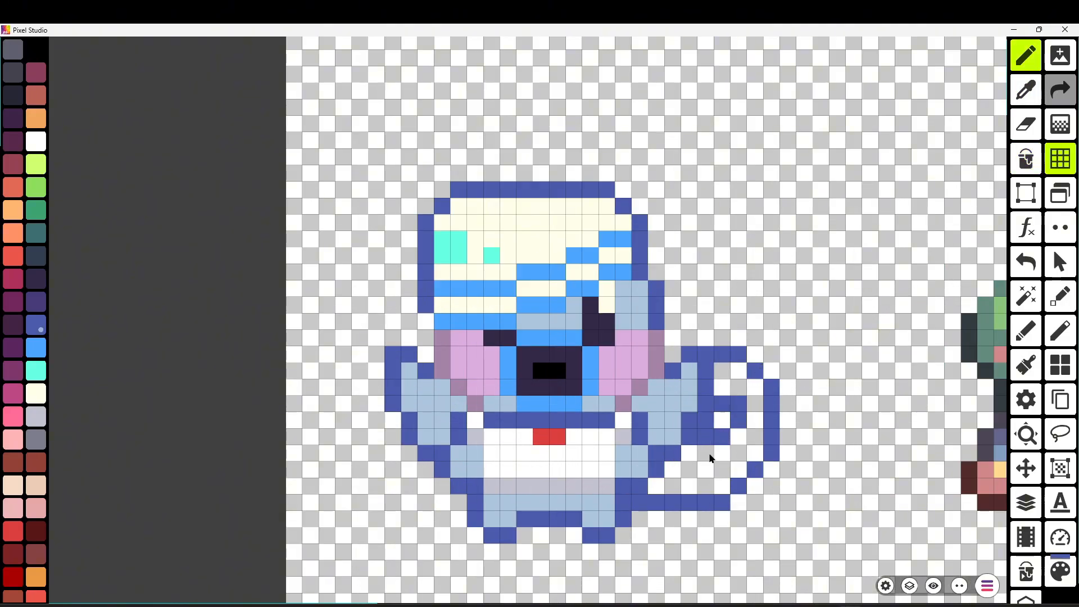
- Fill the inside of the curled tail with the light blue of the body
right_click(674, 432)
key(g)
click(734, 438)
click(724, 418)
- Recolor the body, arm and tail outlines and the bright blue muzzle a muted medium blue
scroll(730, 421, down, 3)
scroll(730, 421, up, 3)
mouse_move(724, 393)
mouse_down()
mouse_move(616, 515)
mouse_move(425, 342)
mouse_up()
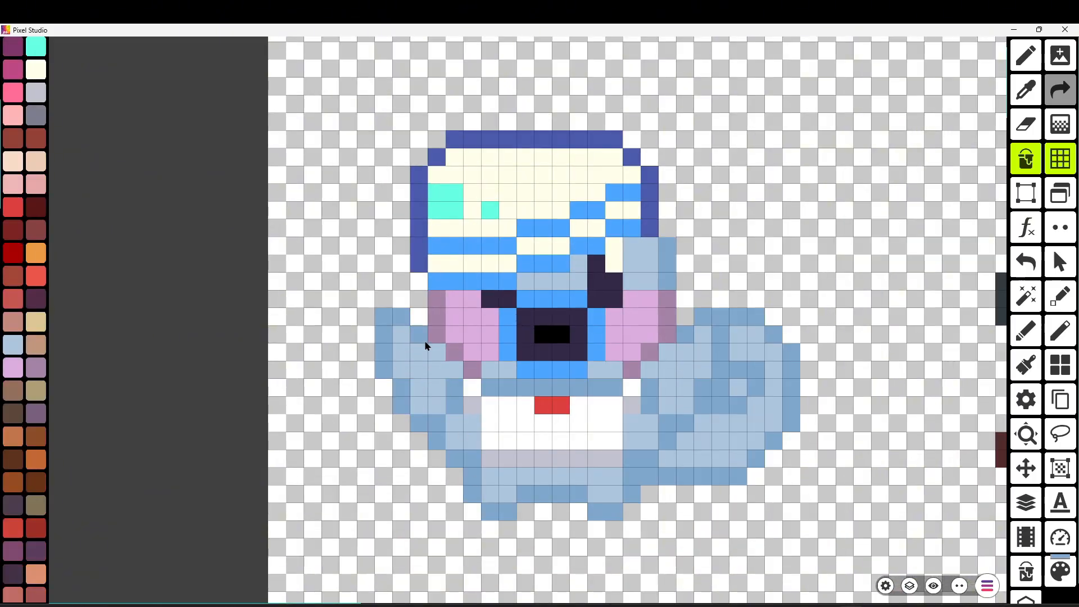
click(509, 337)
click(552, 369)
scroll(511, 348, down, 3)
scroll(506, 483, up, 3)
- Darken the feet, chin line and body outline with a deeper steel blue
click(1059, 571)
click(1024, 55)
drag(469, 528, 601, 531)
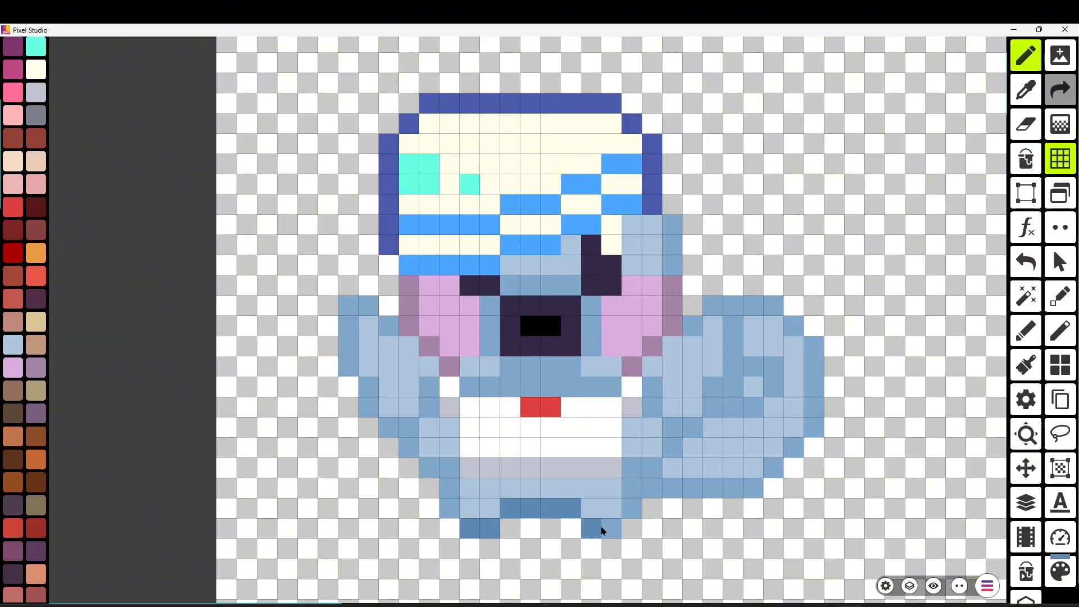
scroll(797, 510, down, 3)
drag(674, 447, 649, 386)
scroll(797, 511, up, 3)
scroll(751, 508, down, 2)
mouse_move(428, 408)
mouse_down()
mouse_move(443, 493)
mouse_move(595, 388)
mouse_up()
scroll(671, 467, up, 3)
scroll(594, 382, down, 3)
scroll(598, 355, up, 3)
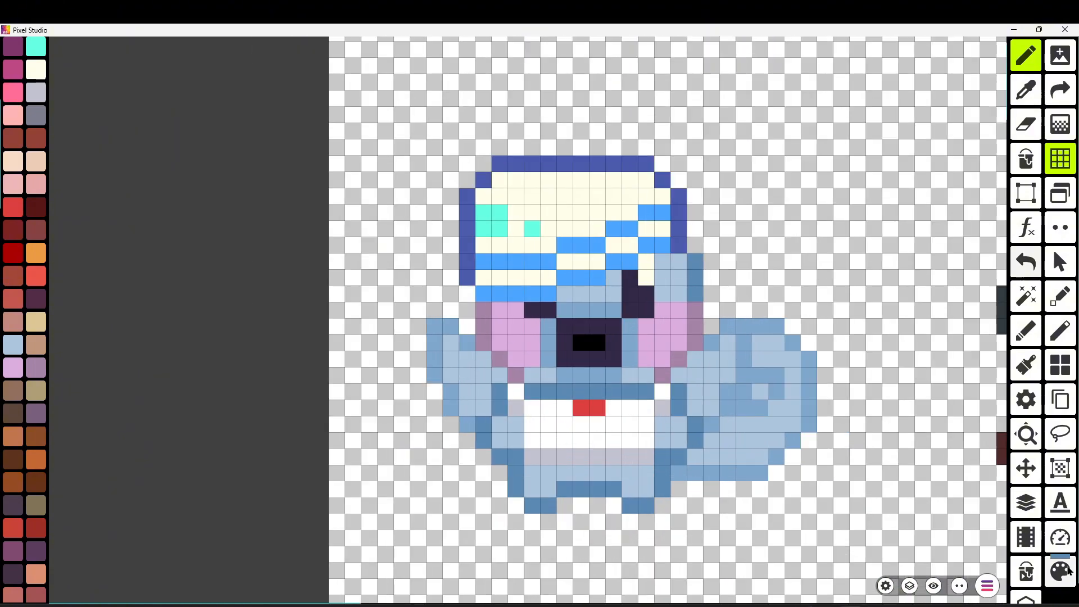
- Recolor the nose navy with a darker navy center
key(g)
click(597, 355)
scroll(608, 419, up, 3)
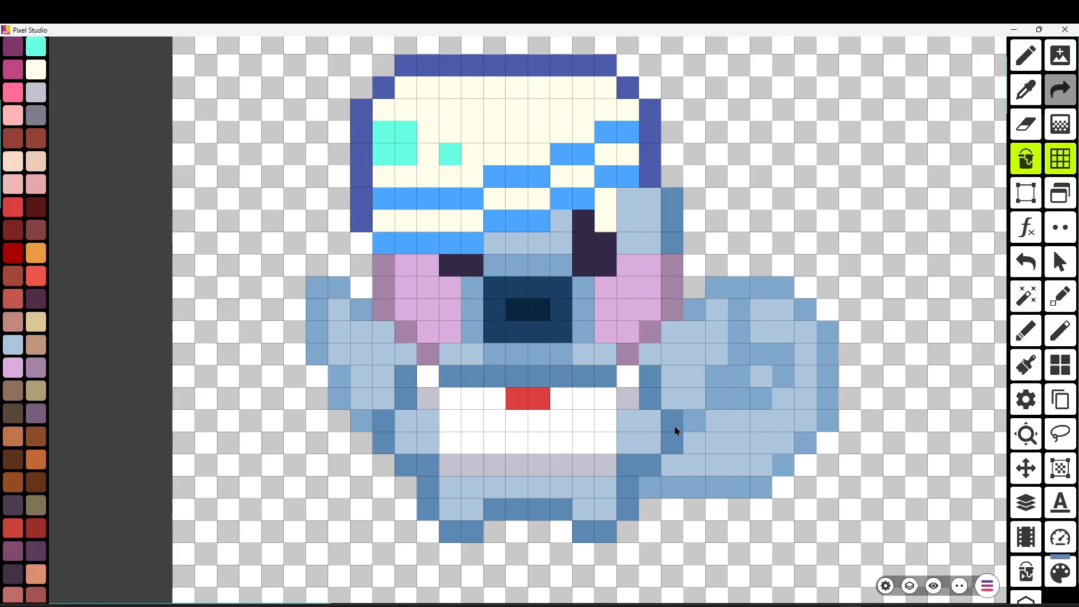
- Choose a darker blue and repaint the outlines of both raised arms with it
key(c)
click(548, 235)
key(Return)
key(b)
drag(694, 420, 716, 397)
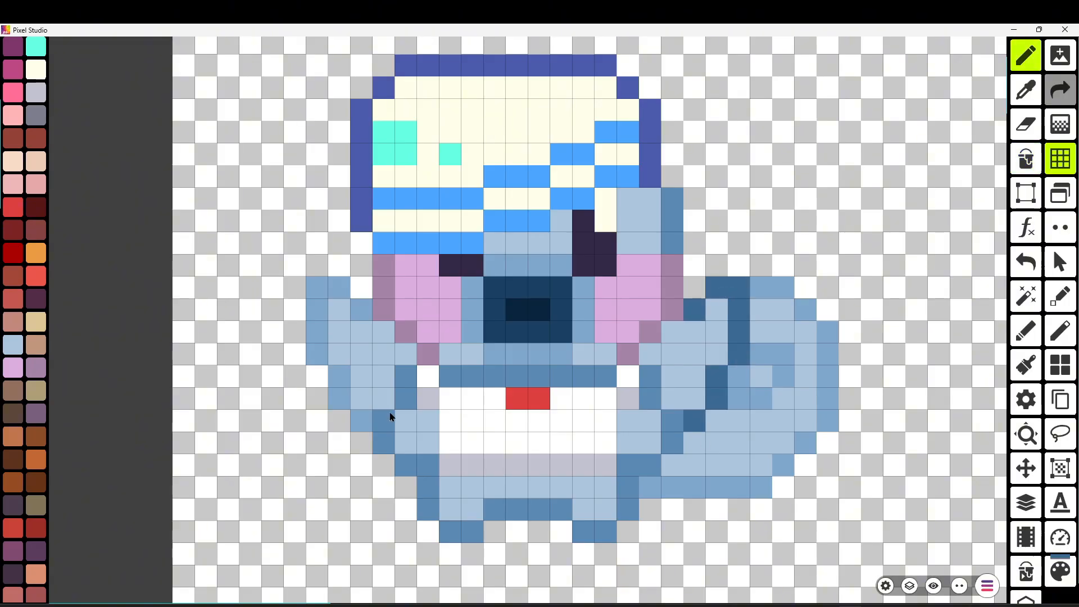
drag(362, 420, 361, 309)
scroll(635, 537, down, 3)
scroll(636, 536, up, 2)
- Choose a deep navy blue and repaint the tail's inner swirl and outer outline
click(1059, 571)
click(566, 257)
key(Return)
drag(732, 387, 752, 408)
drag(773, 386, 752, 367)
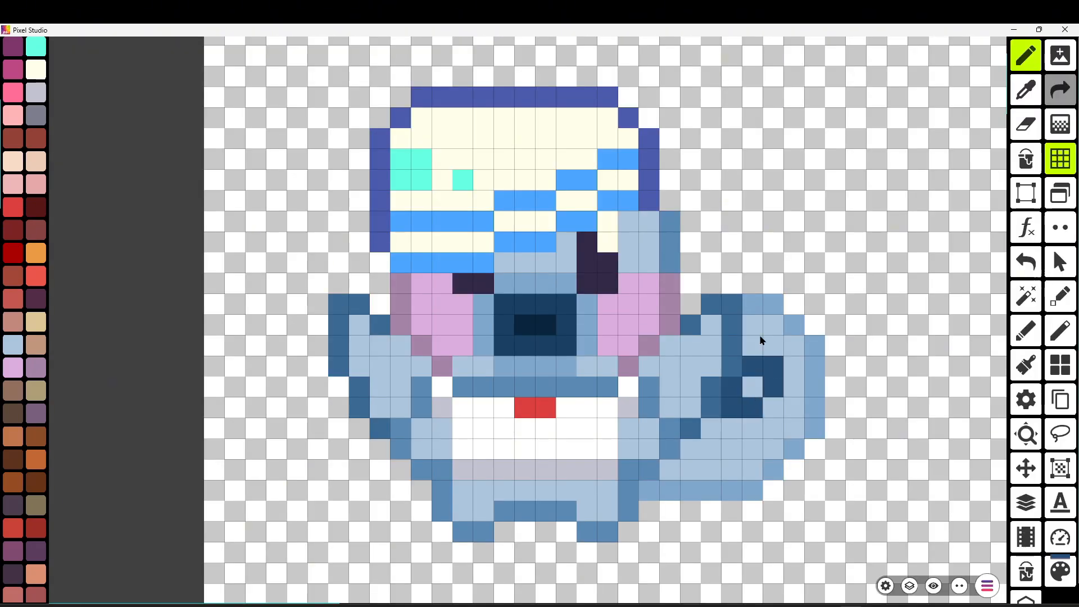
mouse_move(752, 304)
mouse_down()
mouse_move(677, 490)
mouse_move(649, 490)
mouse_up()
scroll(673, 500, down, 2)
scroll(585, 534, up, 2)
- Shade the lower and inner areas of the tail and raised arms medium blue
key(i)
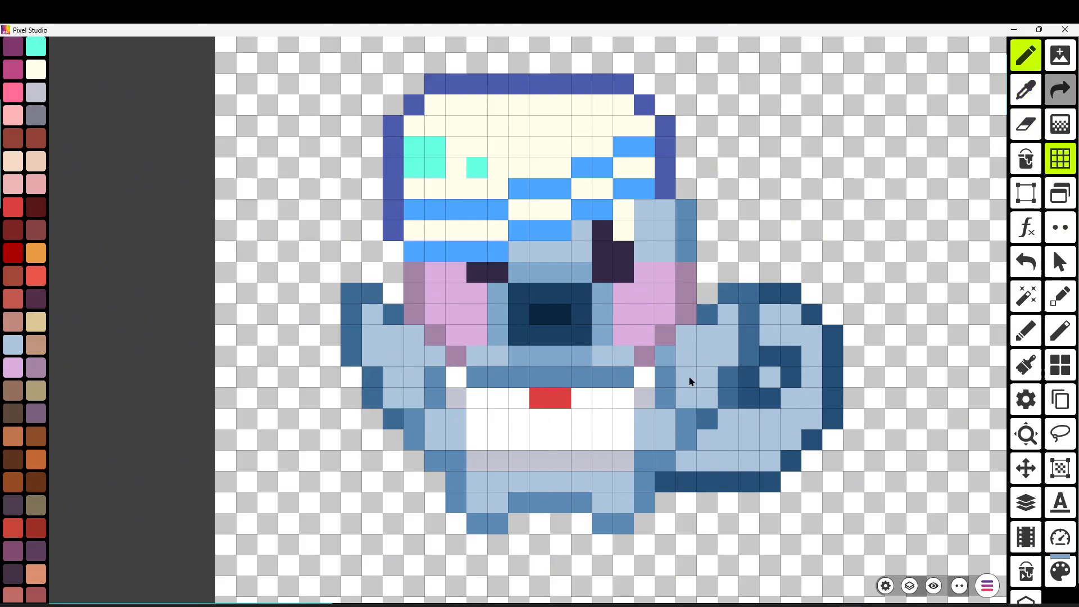
drag(725, 422, 769, 460)
click(770, 376)
drag(769, 335, 790, 335)
click(790, 398)
scroll(731, 479, down, 1)
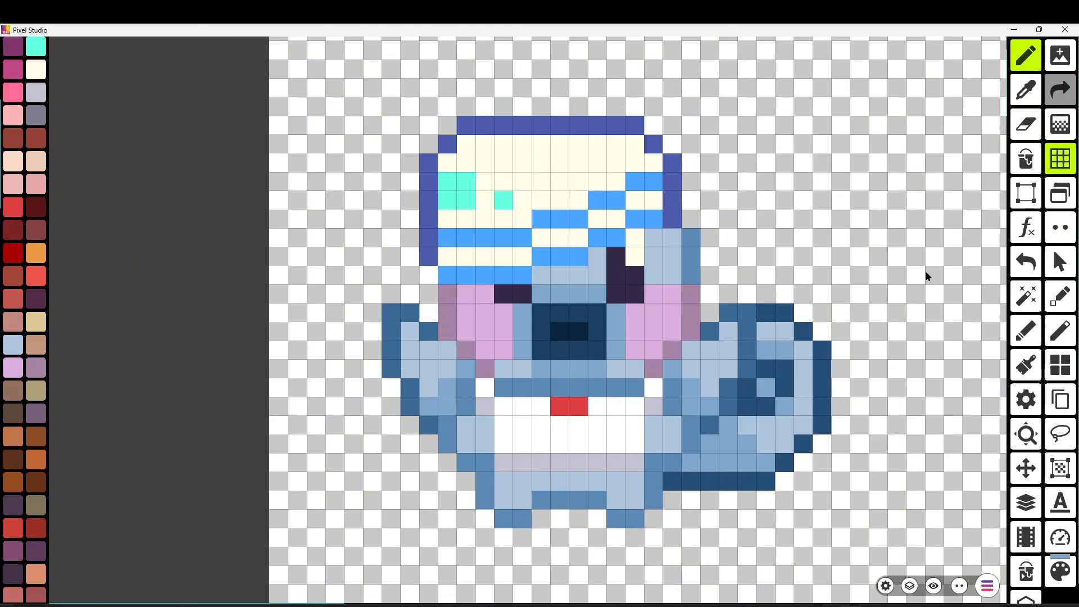
- Recolor the dark purple pixels of both eyes indigo
key(i)
scroll(715, 413, down, 2)
scroll(11, 259, up, 5)
click(38, 328)
key(g)
click(559, 321)
click(646, 313)
scroll(612, 455, up, 1)
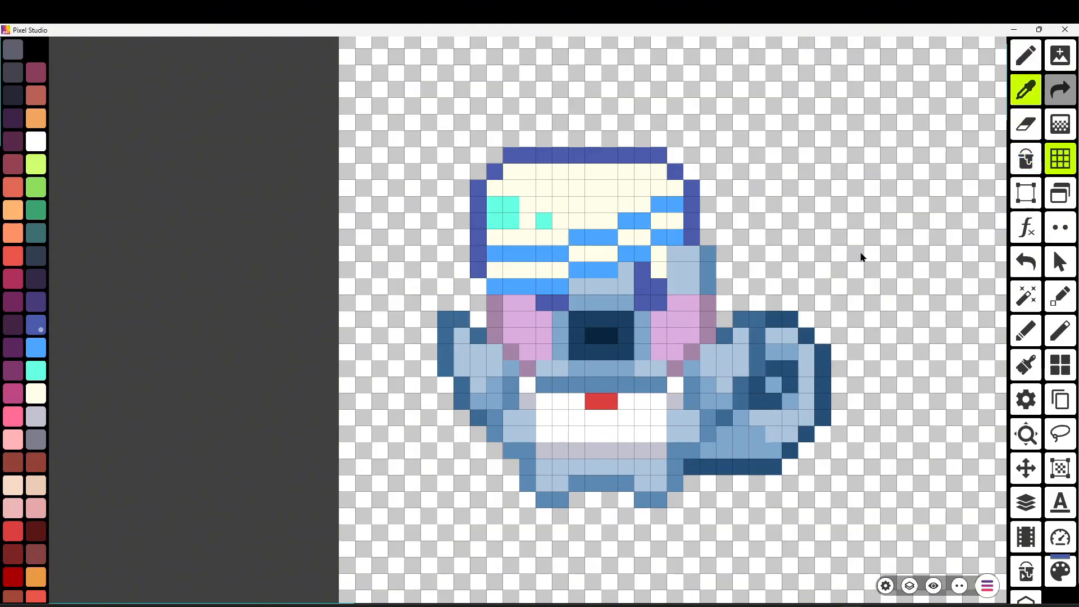
- Shade the middle of the lower belly below the shirt medium blue
key(g)
key(b)
scroll(742, 487, down, 2)
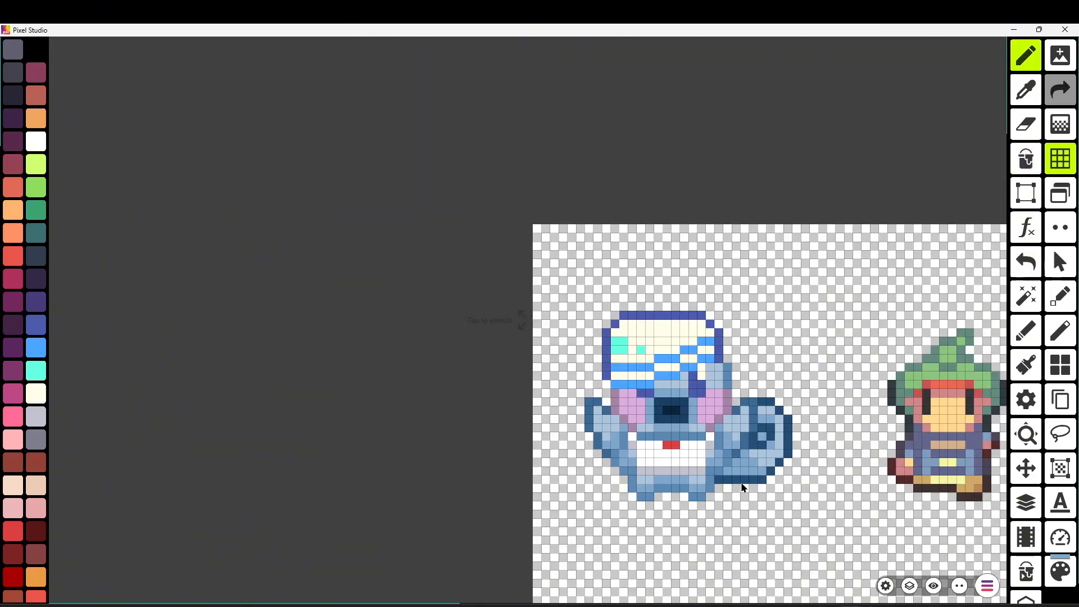
scroll(741, 487, up, 2)
- Try a jagged steel blue fur tuft on the side of the head behind the hat
key(i)
scroll(679, 337, down, 2)
scroll(666, 308, up, 2)
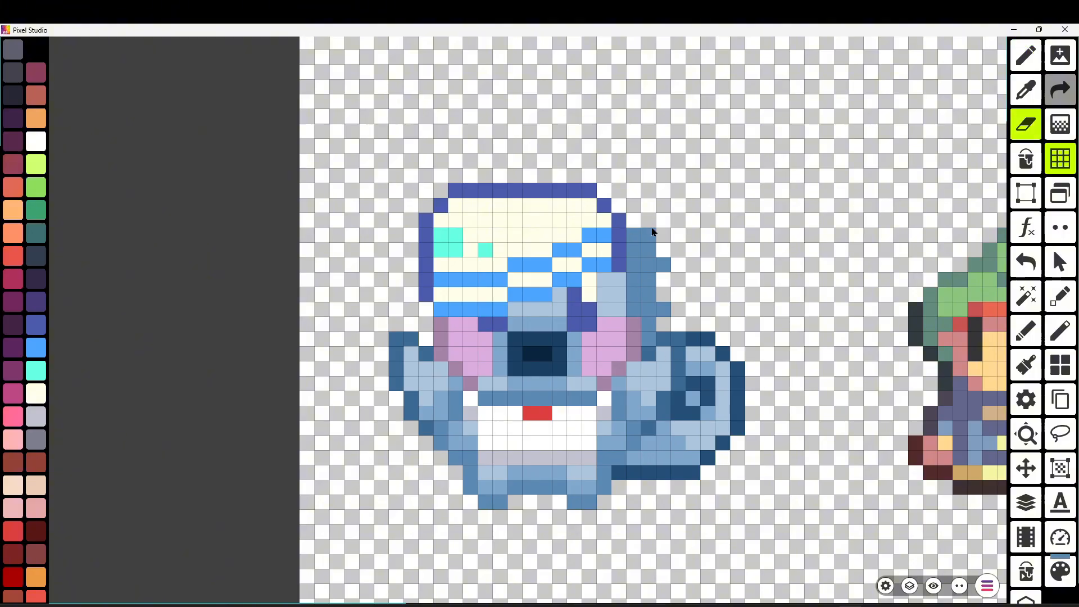
scroll(652, 228, down, 1)
click(1020, 265)
click(1021, 265)
click(1021, 266)
- Darken the bottom row of both eyes and the lower ends of the hat outline with deep purple
scroll(565, 376, up, 2)
key(i)
key(b)
drag(586, 345, 571, 346)
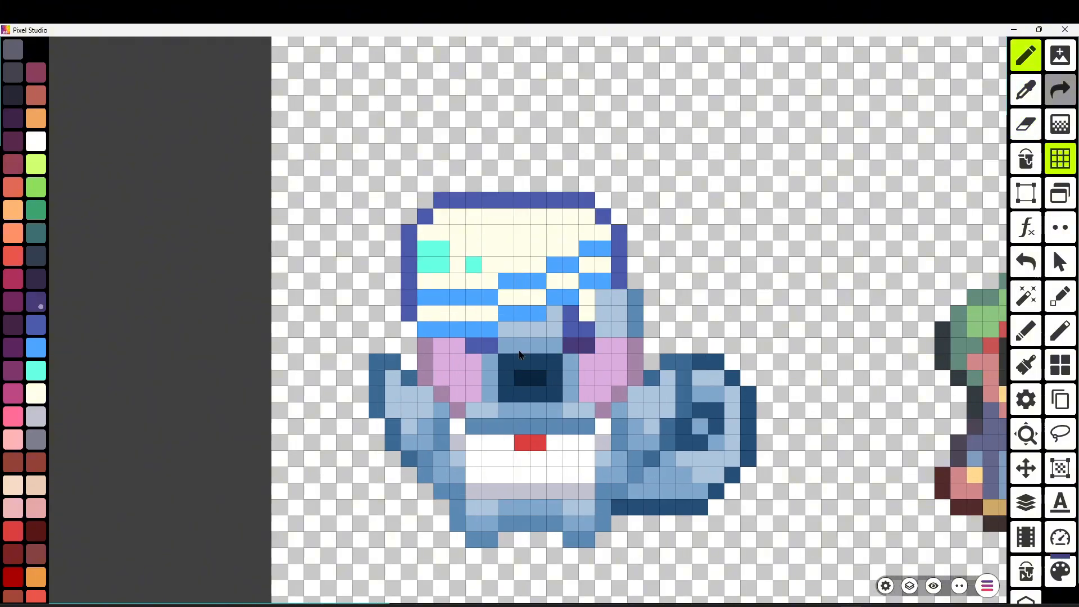
scroll(520, 355, up, 1)
click(620, 281)
click(409, 313)
drag(474, 345, 490, 345)
- Try recoloring the hat's lower blue stripe deep purple
drag(425, 330, 554, 295)
key(ctrl+z)
scroll(256, 375, down, 3)
scroll(256, 376, up, 2)
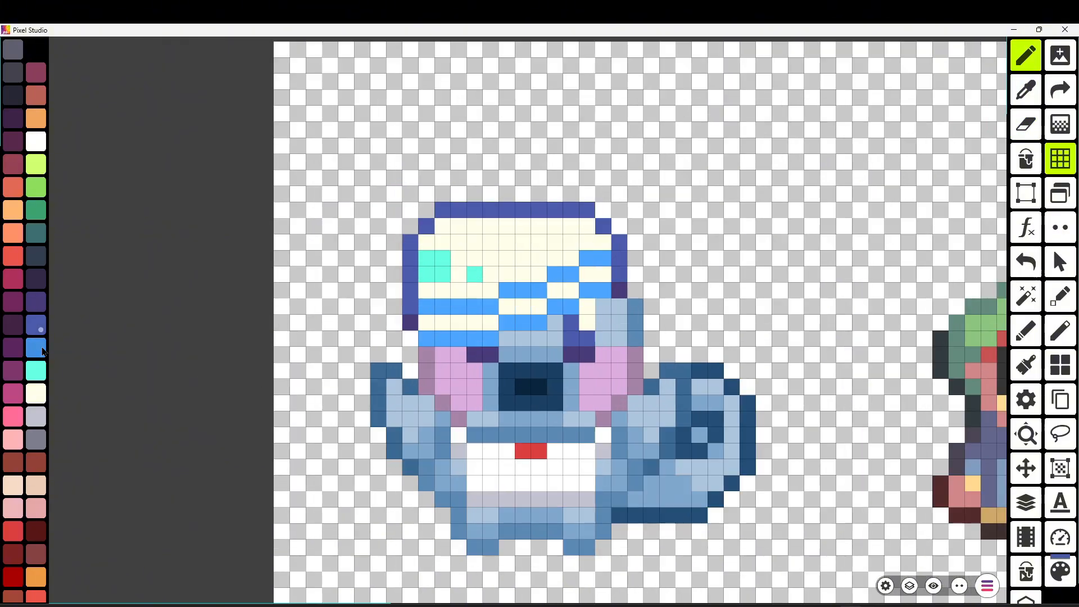
- Break up the hat's upper outline with bright blue pixels toward the fur side of the head
click(41, 351)
drag(523, 209, 603, 225)
scroll(491, 257, down, 1)
scroll(644, 358, up, 1)
scroll(539, 414, up, 1)
- Darken the feet and the body outline beneath both arms with a deeper steel blue
key(i)
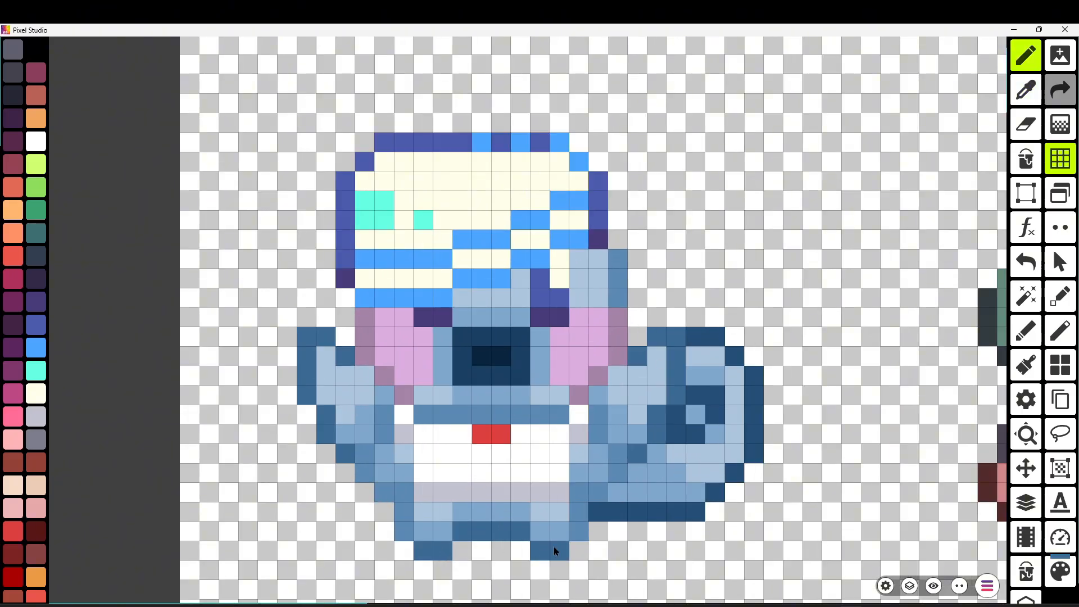
drag(384, 492, 365, 472)
drag(597, 491, 617, 472)
scroll(638, 449, down, 2)
scroll(649, 527, up, 1)
scroll(595, 398, down, 2)
scroll(585, 403, up, 3)
- Shade the creases between arms and body and the gap between the legs navy
key(i)
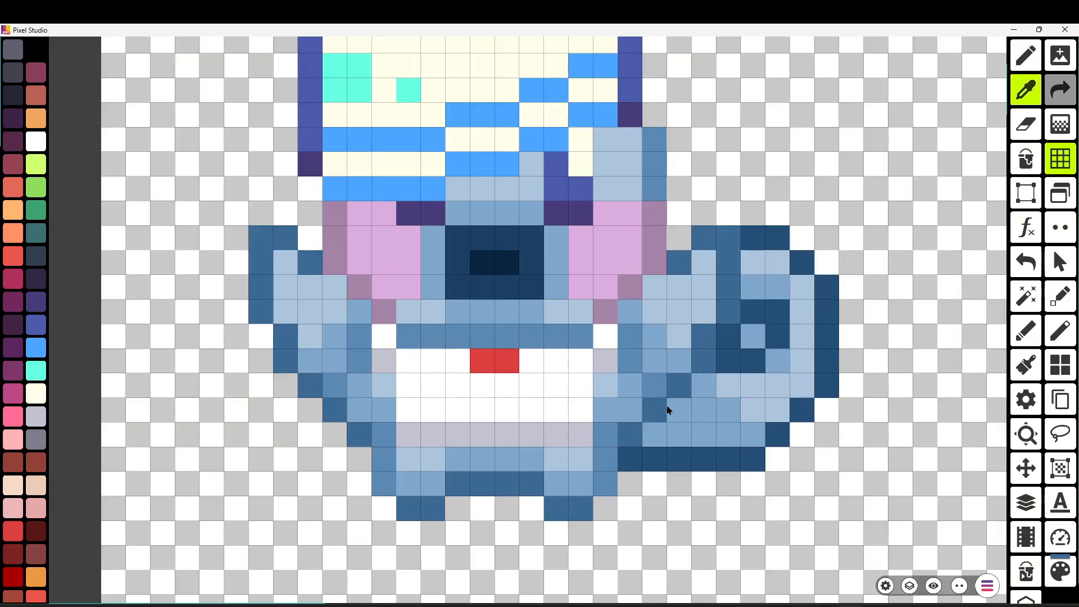
scroll(732, 450, down, 2)
scroll(727, 470, up, 1)
scroll(514, 490, down, 2)
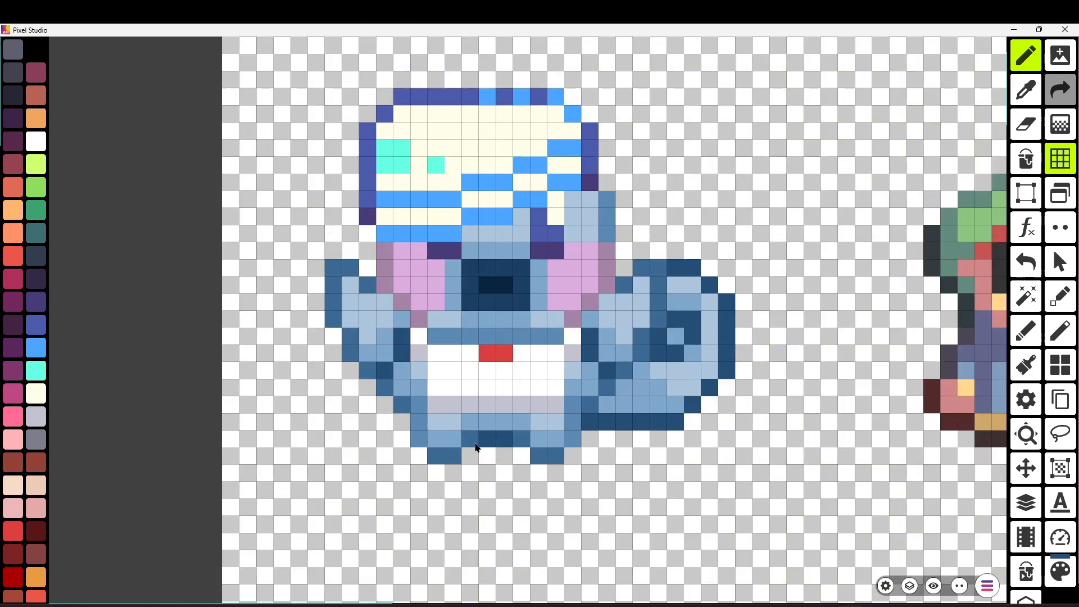
scroll(674, 525, up, 2)
scroll(691, 399, down, 2)
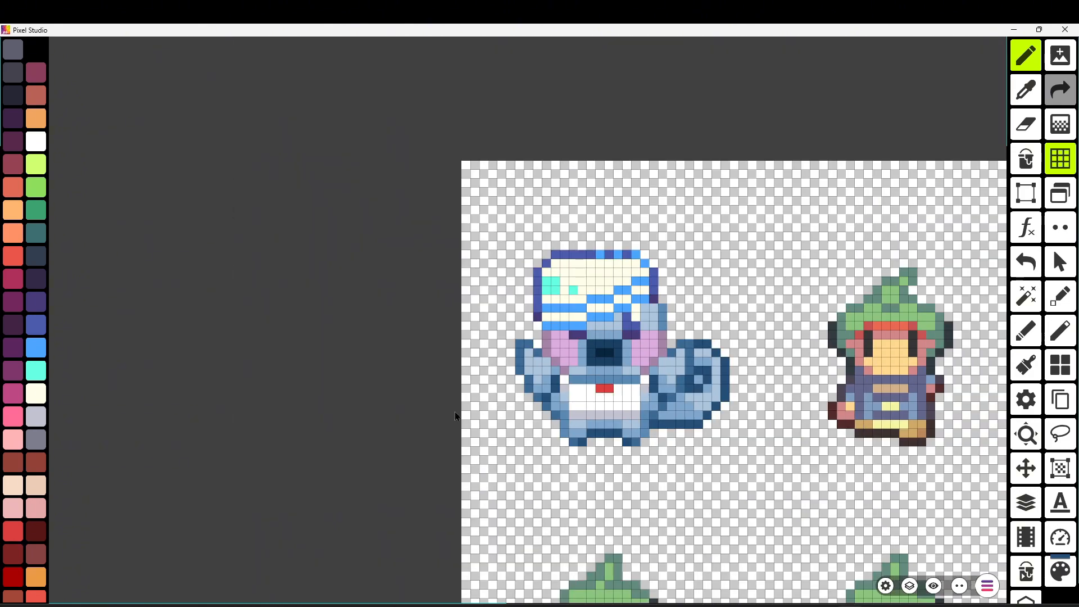
- Recolor the shirt's gray shoulder corners and hem bright blue, and turn the hat's cream areas white
scroll(489, 328, up, 2)
click(443, 323)
drag(460, 377, 549, 362)
key(ctrl+z)
drag(478, 377, 580, 377)
click(602, 323)
scroll(585, 402, down, 1)
scroll(584, 402, up, 2)
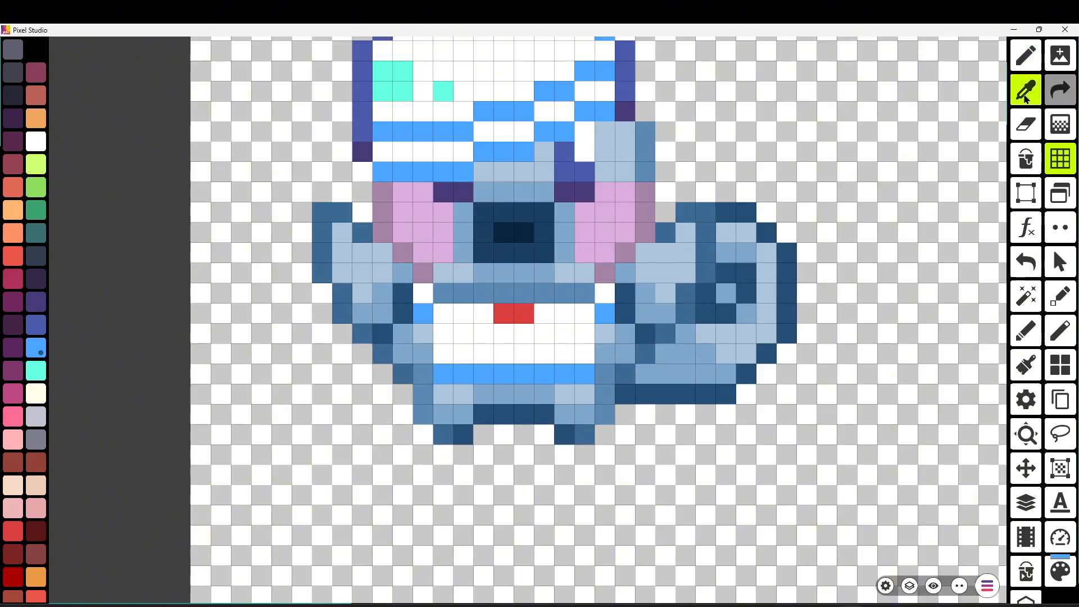
- Try a different color along the lower edge of the shirt
drag(452, 395, 585, 395)
scroll(674, 421, down, 2)
scroll(427, 432, up, 2)
key(ctrl+z)
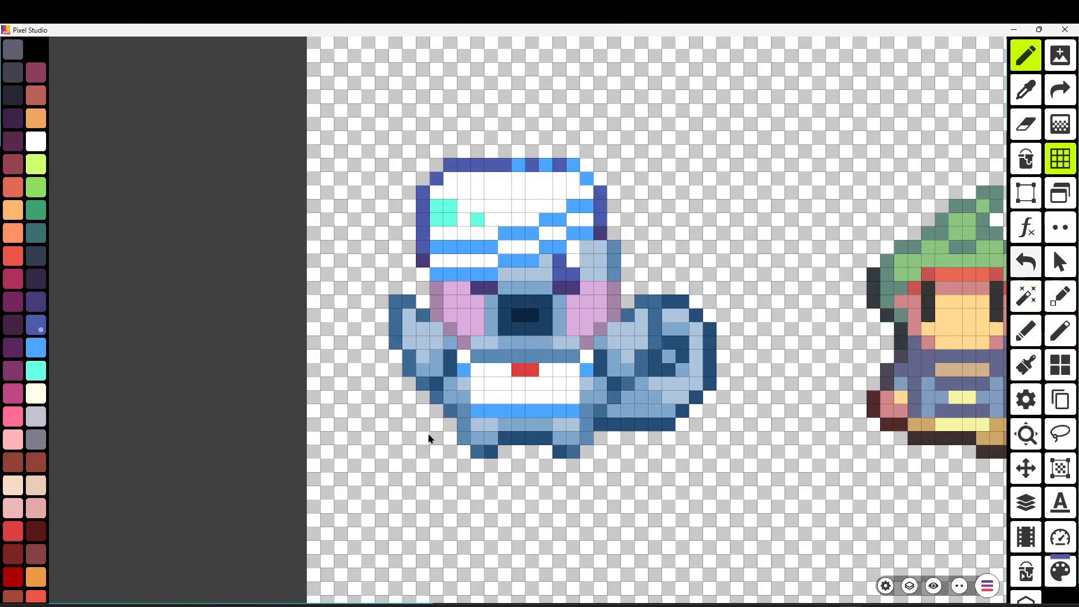
- Add two red pixels diagonally below the red collar piece to form neckerchief ends
right_click(519, 369)
click(498, 383)
click(541, 384)
scroll(7, 471, down, 2)
scroll(7, 471, down, 3)
- Recolor the neckerchief a brighter coral red
key(g)
scroll(580, 362, up, 2)
scroll(8, 471, down, 3)
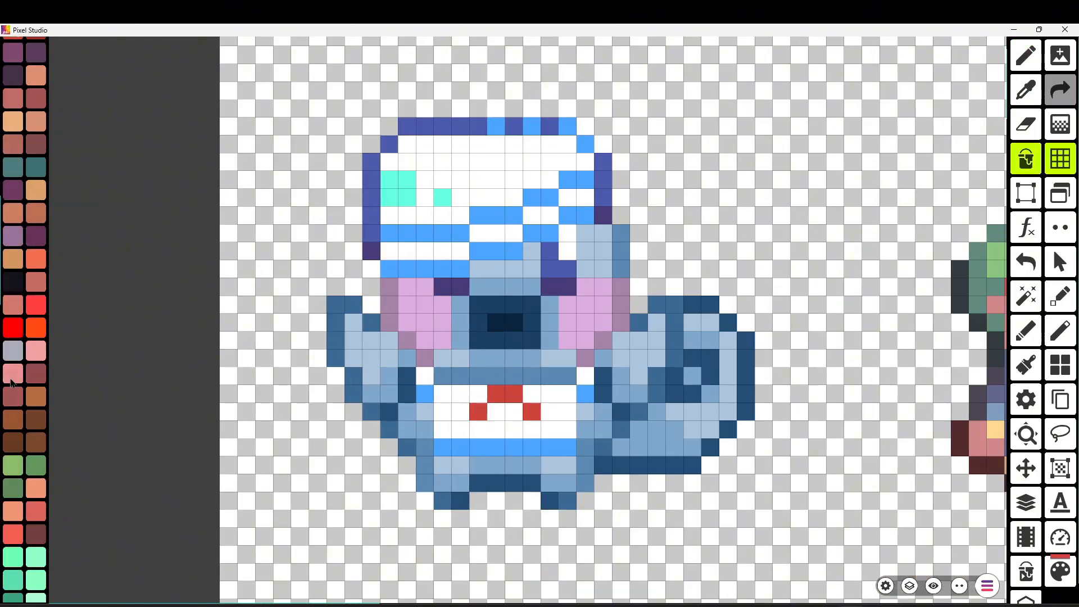
scroll(581, 362, down, 1)
click(13, 434)
click(472, 402)
scroll(649, 465, up, 1)
scroll(286, 323, down, 5)
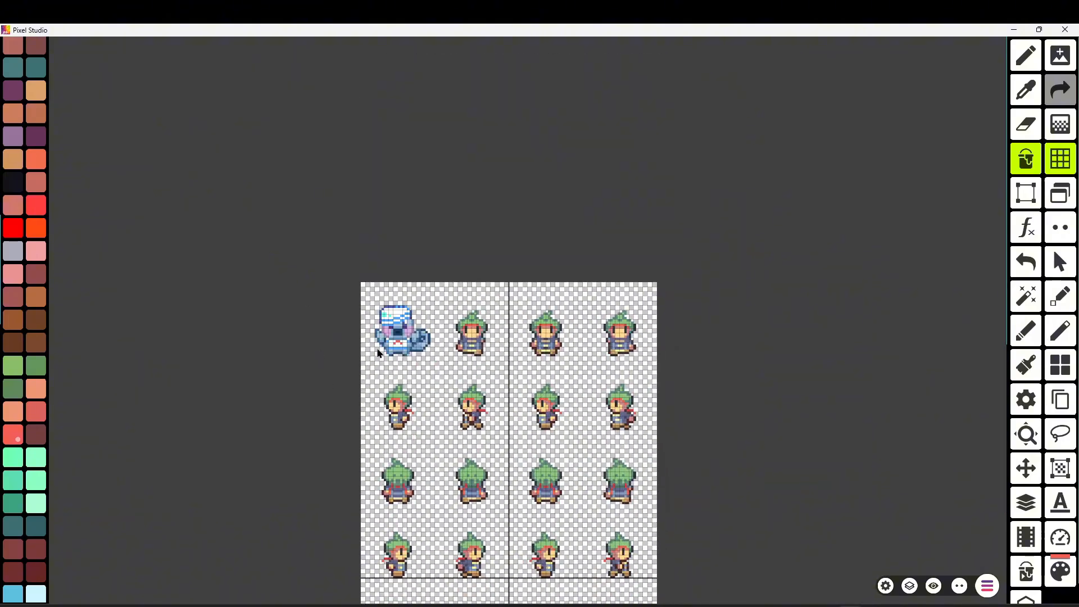
- Darken the strip directly below the nose with steel blue
scroll(665, 349, up, 6)
scroll(366, 368, down, 5)
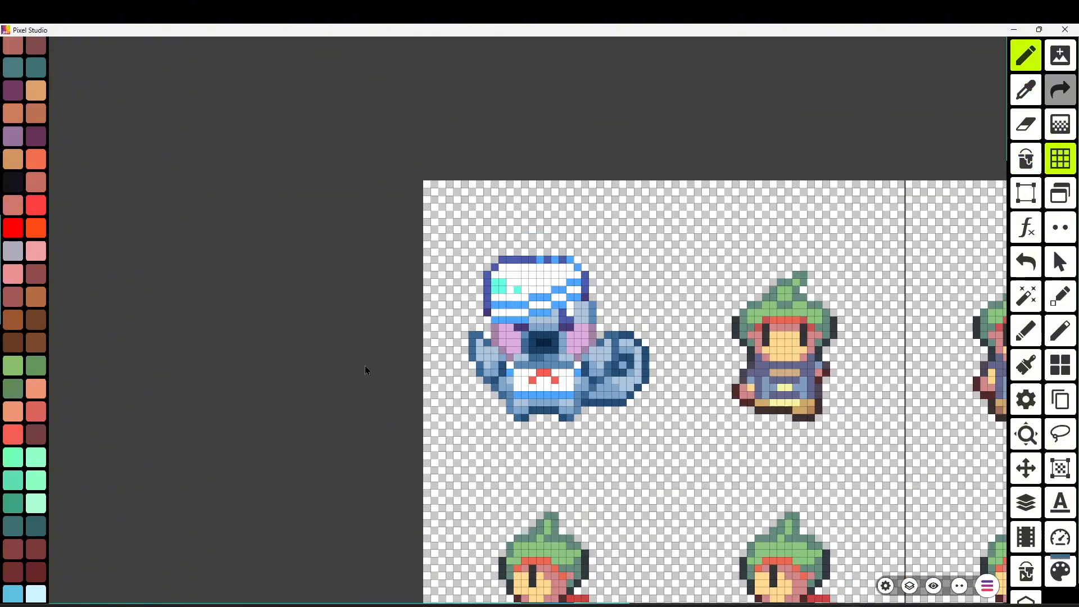
scroll(596, 317, up, 5)
- Try a short steel blue tuft on the head beside the hat's edge
scroll(596, 317, down, 1)
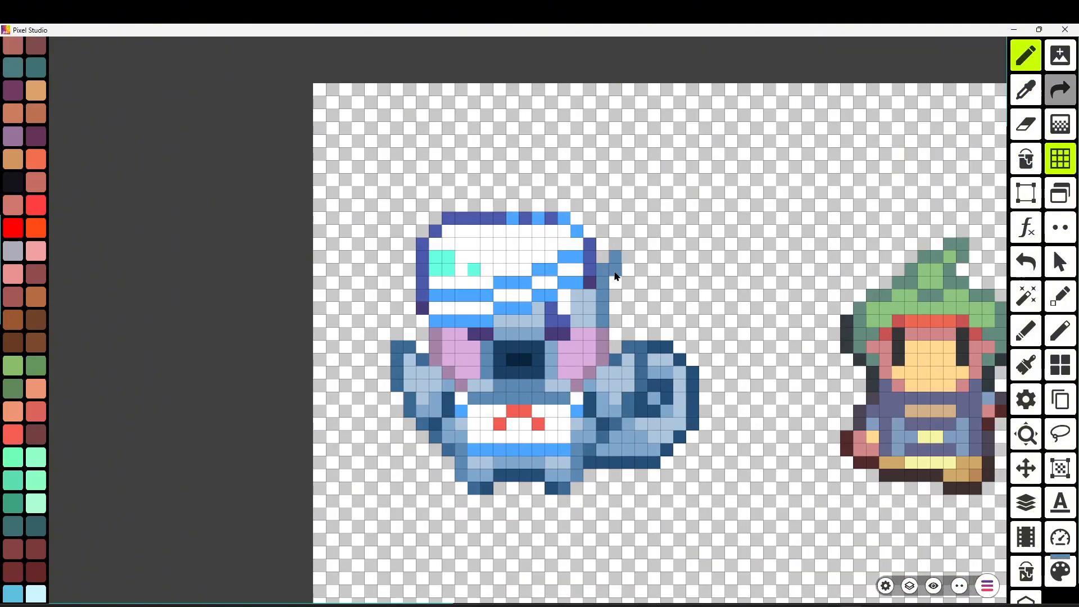
scroll(614, 336, down, 5)
scroll(623, 297, up, 5)
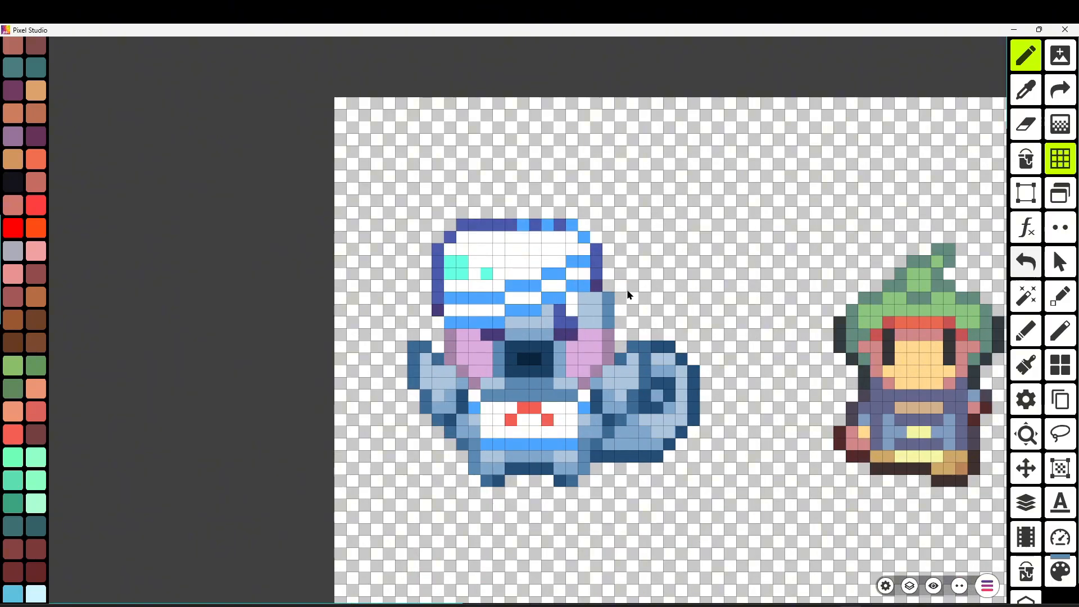
- Draw a jagged steel blue tuft of fur down the side of the head behind the hat
scroll(618, 292, down, 3)
scroll(665, 315, up, 1)
scroll(730, 377, down, 1)
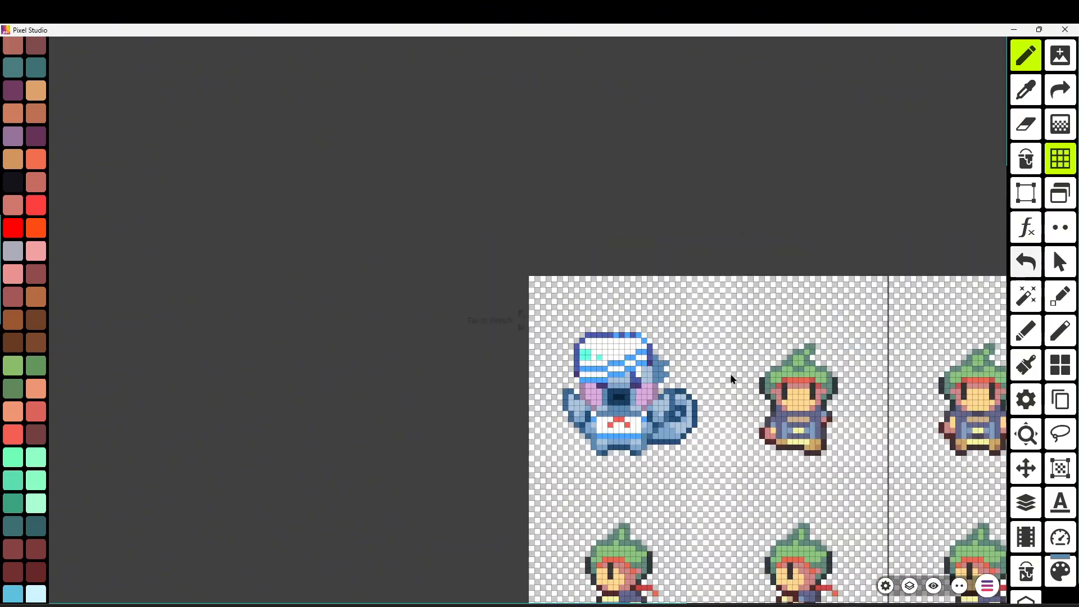
scroll(636, 324, up, 3)
scroll(636, 328, down, 2)
scroll(562, 337, up, 2)
scroll(457, 215, down, 3)
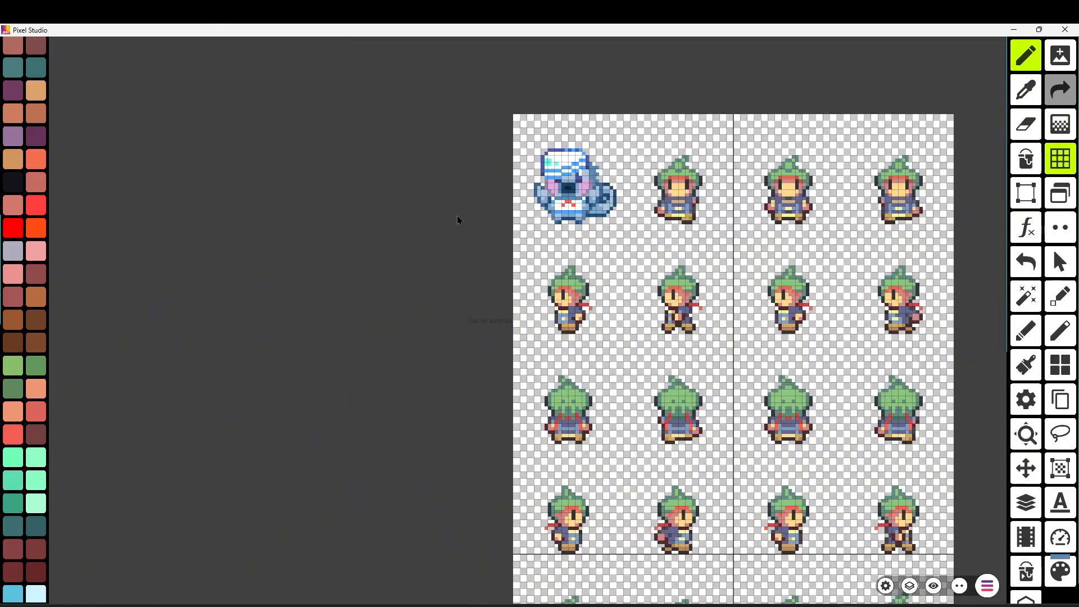
- Widen the hat by one pixel column opposite the fur tuft and lighten its top outline to periwinkle
scroll(742, 316, up, 4)
scroll(742, 315, up, 1)
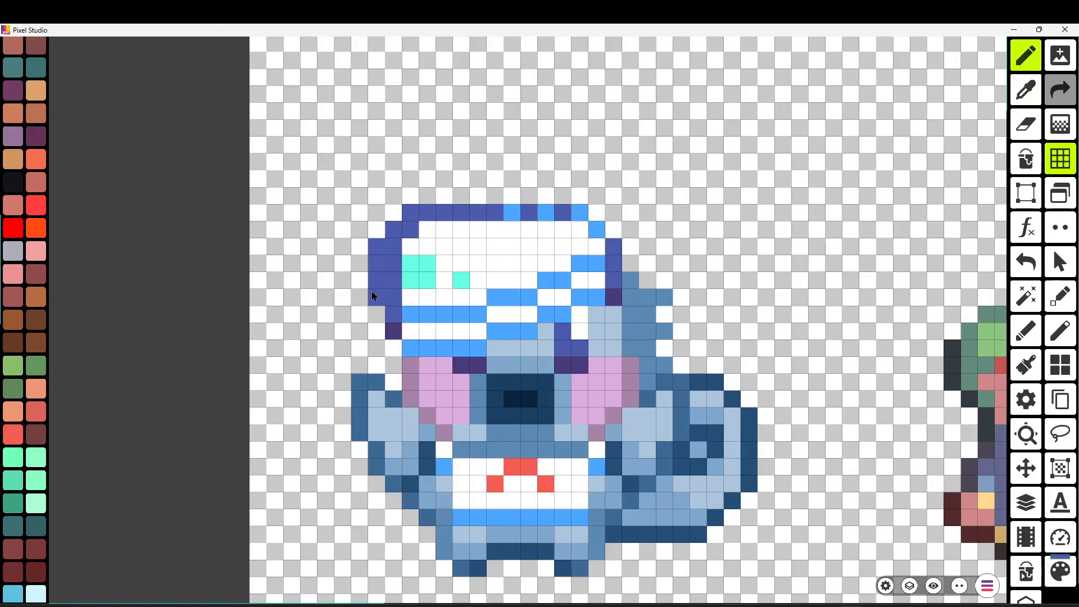
scroll(572, 320, down, 2)
scroll(561, 326, down, 1)
scroll(555, 331, up, 1)
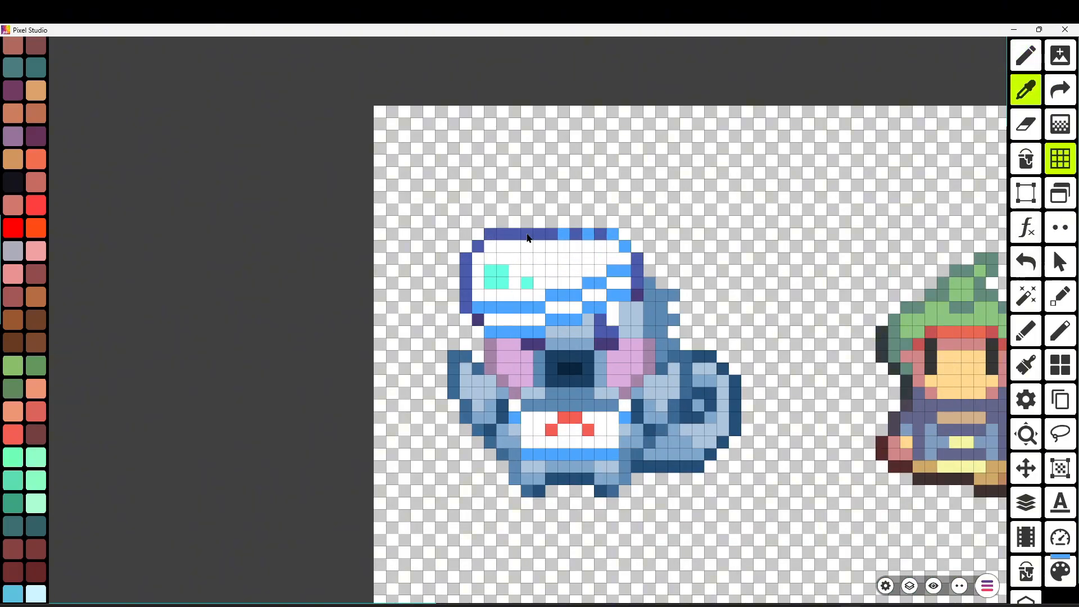
scroll(555, 332, down, 2)
scroll(564, 281, up, 3)
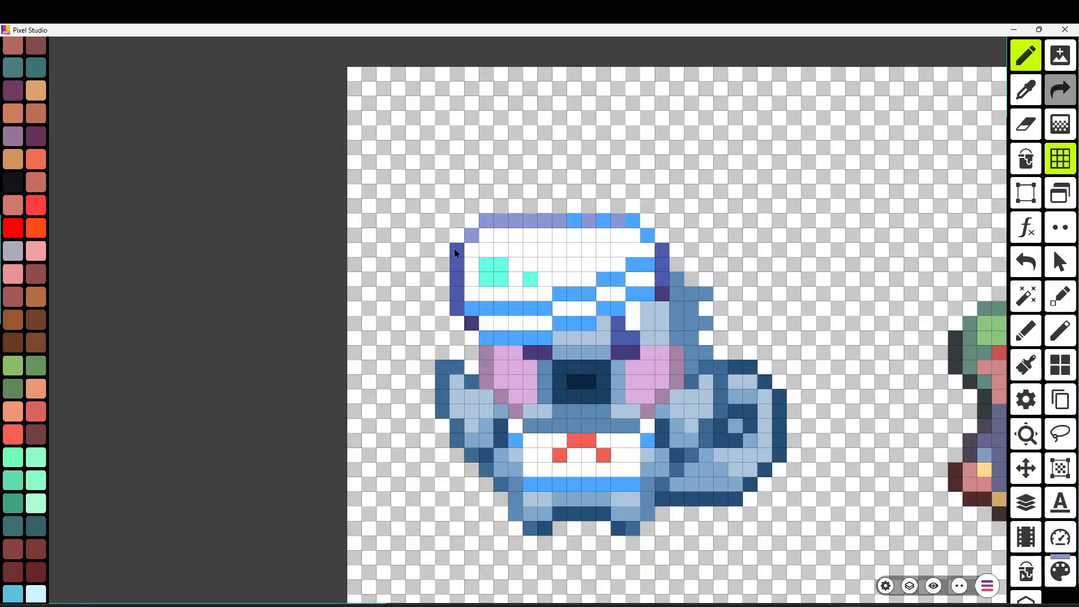
- Finish the hat's top outline in periwinkle, replacing its remaining bright blue pixels
scroll(380, 332, down, 2)
scroll(770, 212, up, 2)
scroll(276, 320, down, 3)
scroll(447, 265, up, 1)
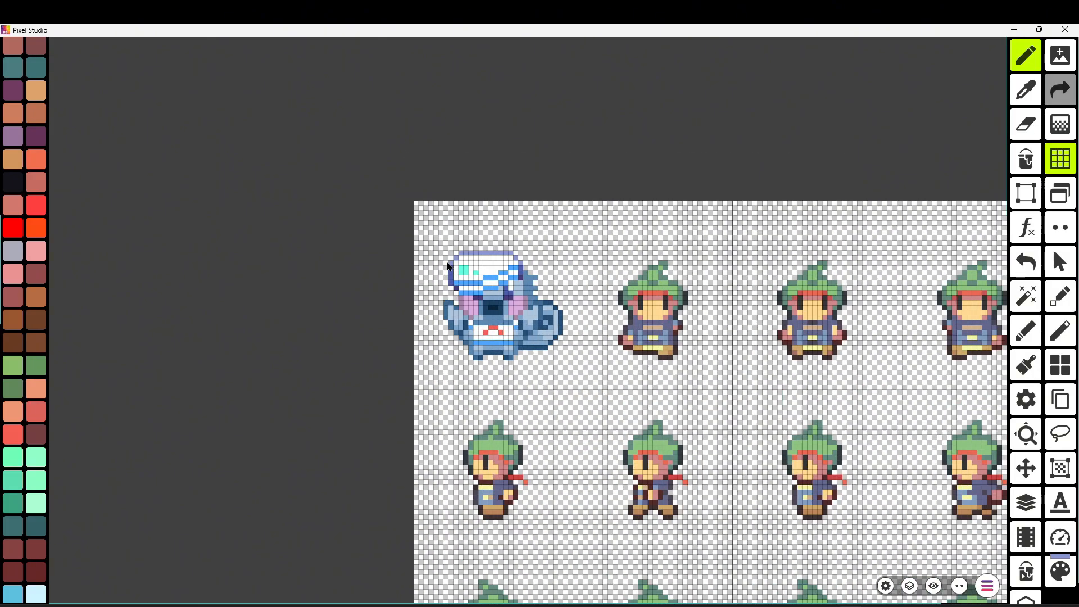
scroll(448, 265, up, 3)
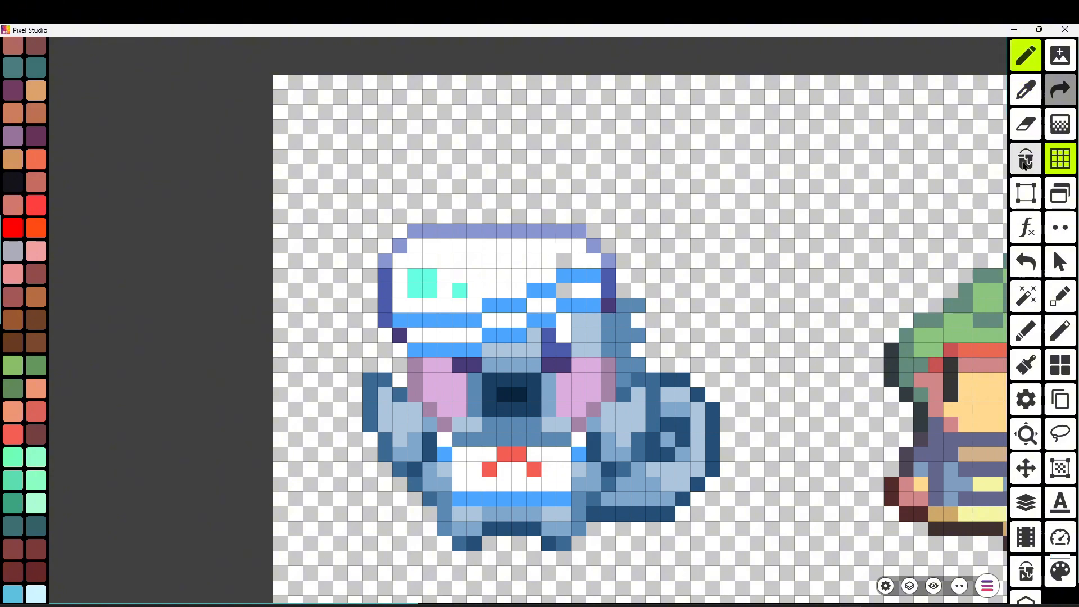
click(1023, 162)
click(564, 291)
scroll(571, 285, down, 3)
scroll(518, 302, up, 3)
- Heighten the hat by one pixel row and step its upper corners into a rounder outline
click(1025, 192)
mouse_move(494, 191)
mouse_down()
mouse_move(662, 202)
mouse_move(662, 185)
mouse_move(513, 192)
mouse_up()
click(1019, 118)
click(496, 175)
click(683, 175)
click(1028, 163)
click(590, 193)
click(1025, 55)
scroll(455, 265, down, 3)
scroll(475, 256, up, 3)
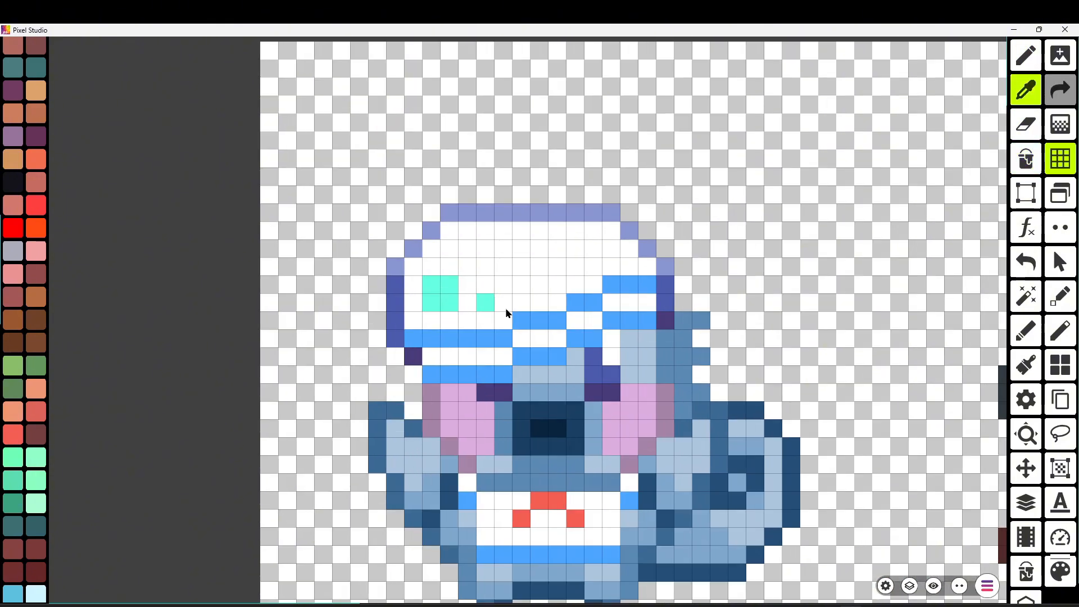
- Fill the hat's middle area and the gaps between its blue stripes with pale blue, keeping the top highlight white
click(1023, 62)
click(1026, 159)
click(530, 302)
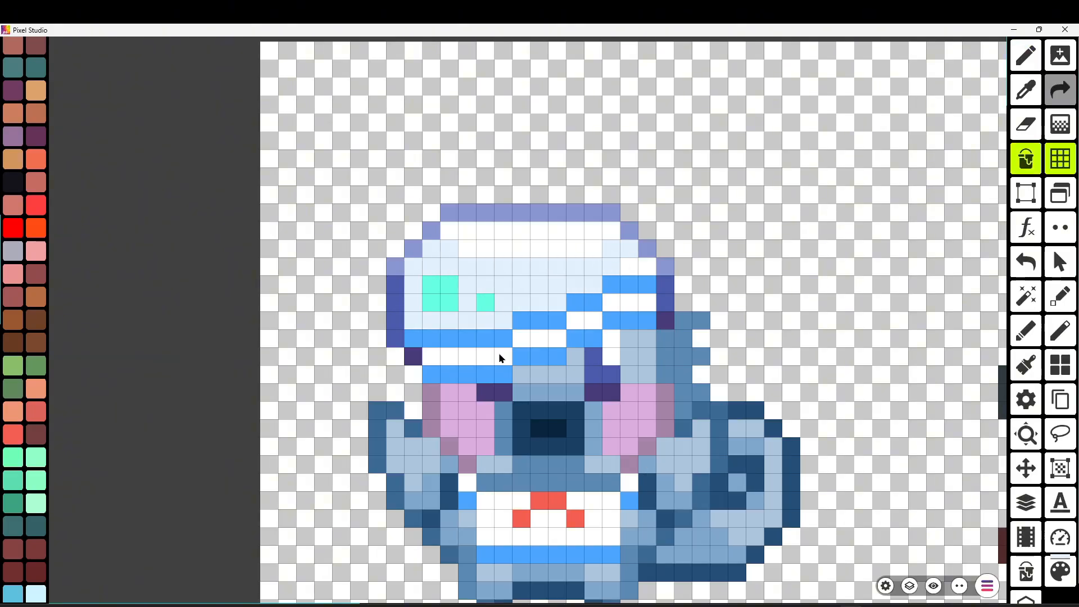
click(498, 353)
scroll(561, 337, down, 3)
click(635, 323)
scroll(635, 323, up, 3)
click(1026, 90)
scroll(41, 207, up, 5)
scroll(41, 207, up, 3)
click(36, 347)
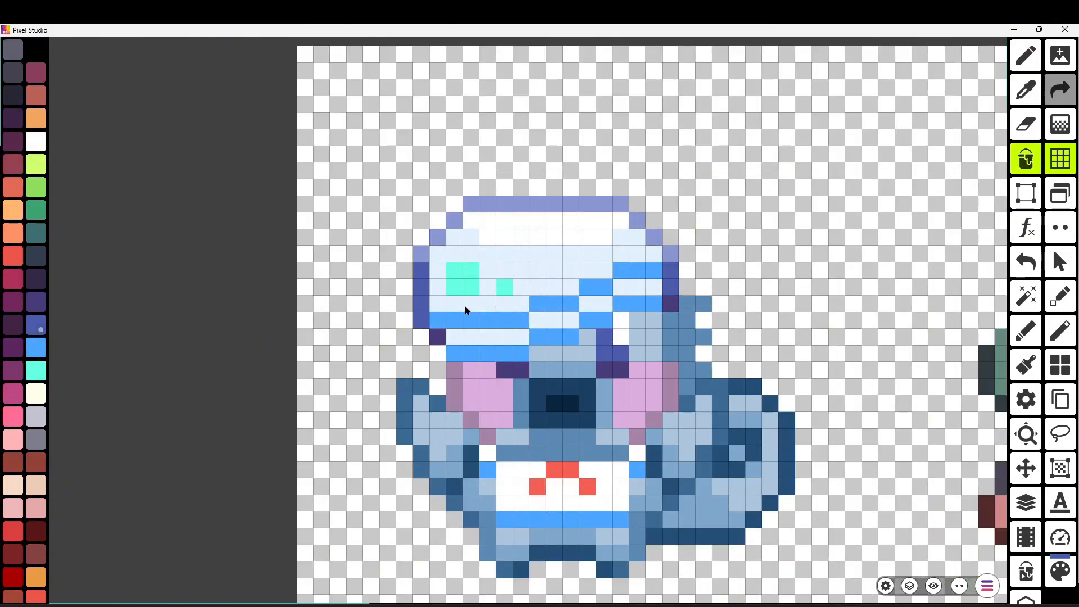
scroll(452, 269, down, 3)
scroll(465, 278, up, 3)
key(i)
click(486, 237)
key(c)
click(539, 546)
scroll(608, 292, down, 3)
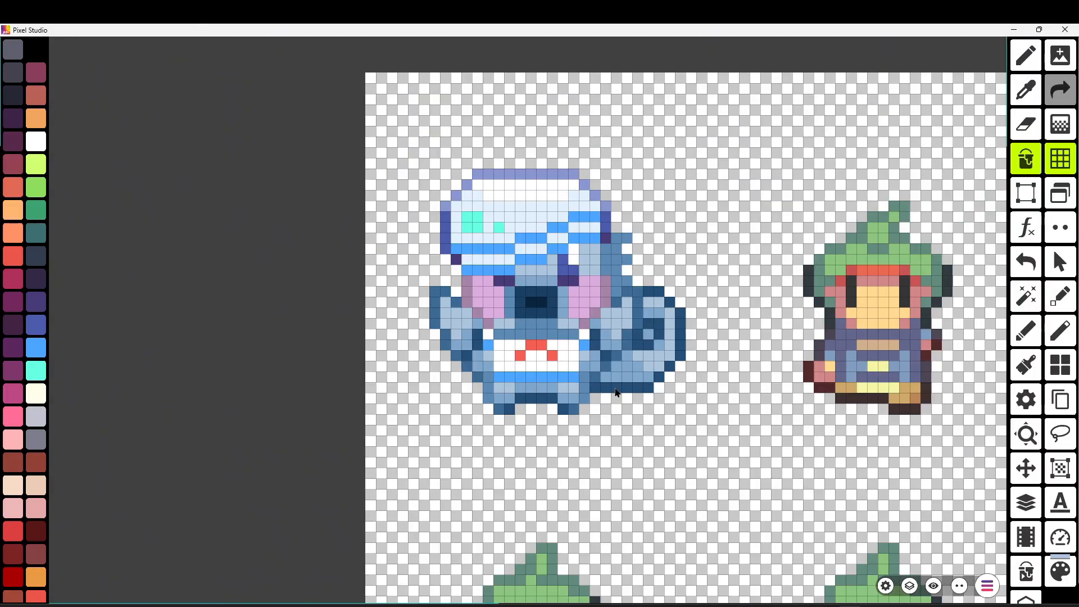
- Recolor the red emblem on the creature's white shirt to a lighter salmon
scroll(608, 293, up, 3)
click(512, 160)
click(523, 160)
click(556, 547)
click(556, 438)
click(588, 459)
- Mix a brighter violet and fill the main area of the cheek nearest the tail with it
key(c)
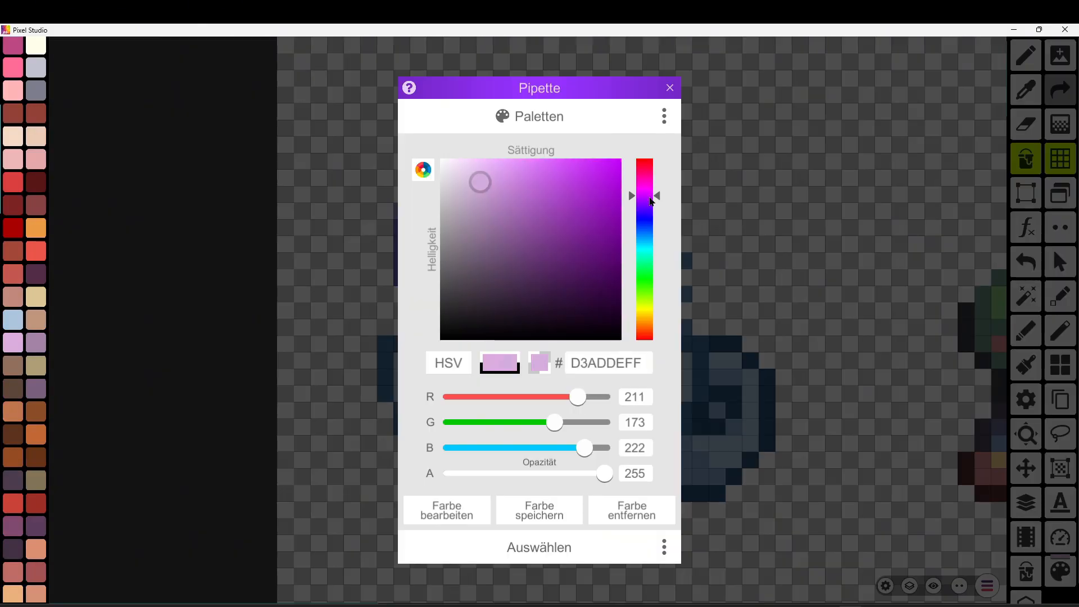
drag(640, 196, 639, 200)
click(539, 547)
key(i)
key(c)
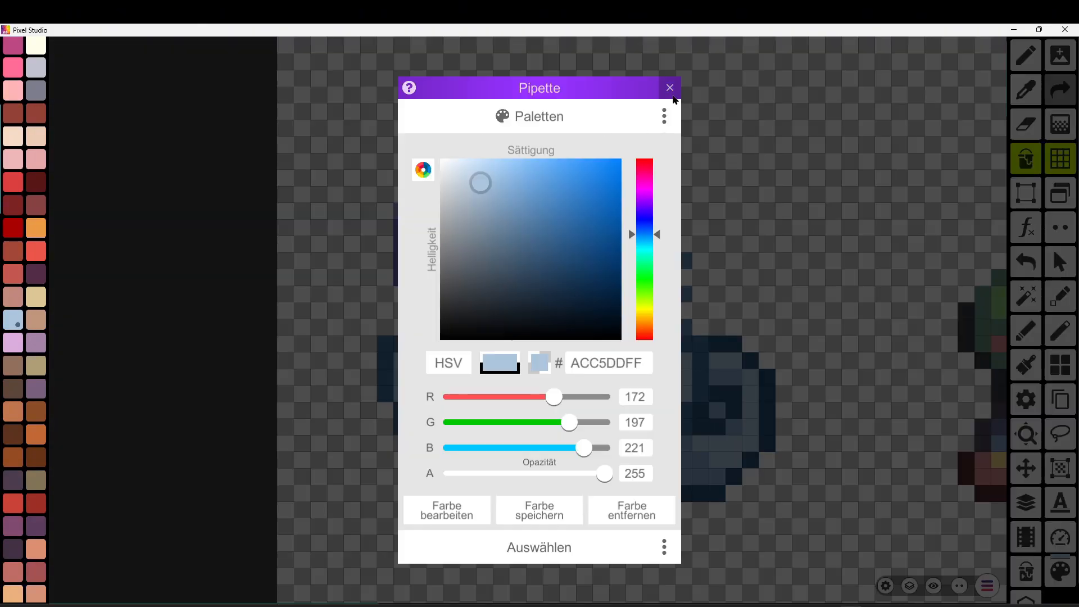
click(669, 90)
key(c)
drag(494, 173, 502, 150)
click(645, 205)
click(585, 546)
click(618, 351)
- Fill that cheek's shaded edge with a deeper violet and recolor the opposite cheek to match
key(c)
click(515, 174)
click(588, 544)
scroll(697, 404, down, 1)
click(654, 348)
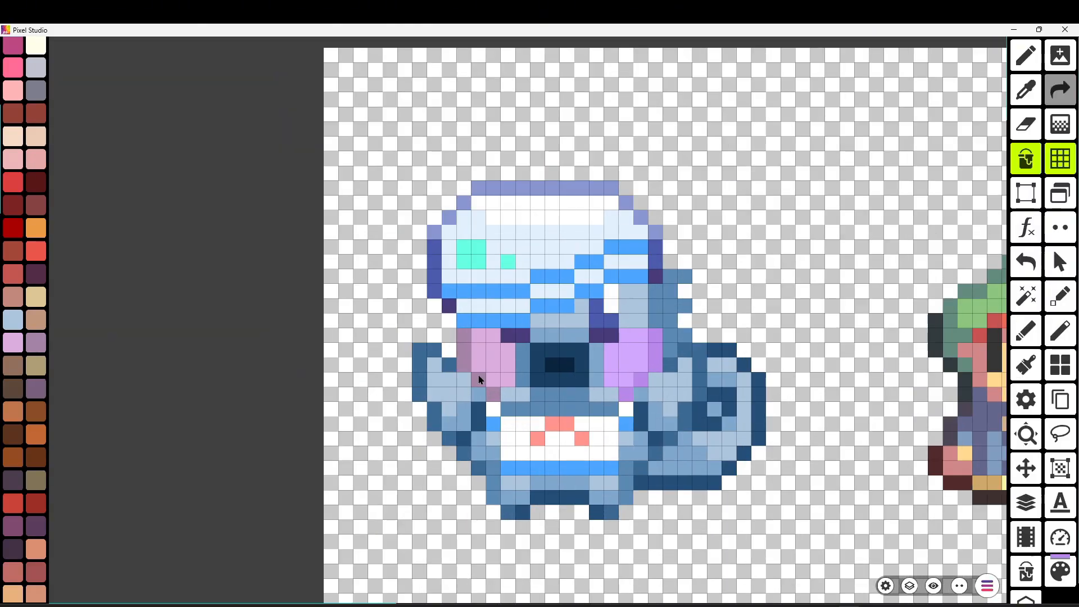
scroll(588, 422, up, 1)
drag(588, 422, 675, 460)
click(653, 460)
- Recolor the hat's turquoise square badge salmon and the small pixel beside it violet
click(554, 283)
scroll(596, 319, down, 5)
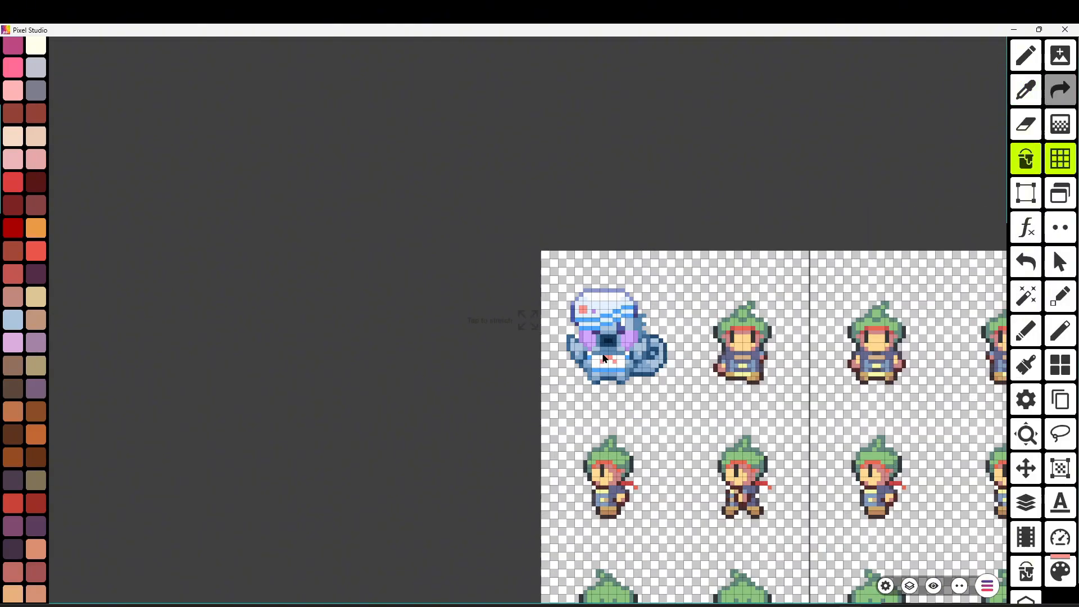
scroll(610, 341, up, 4)
click(1059, 571)
click(468, 165)
click(540, 546)
click(562, 287)
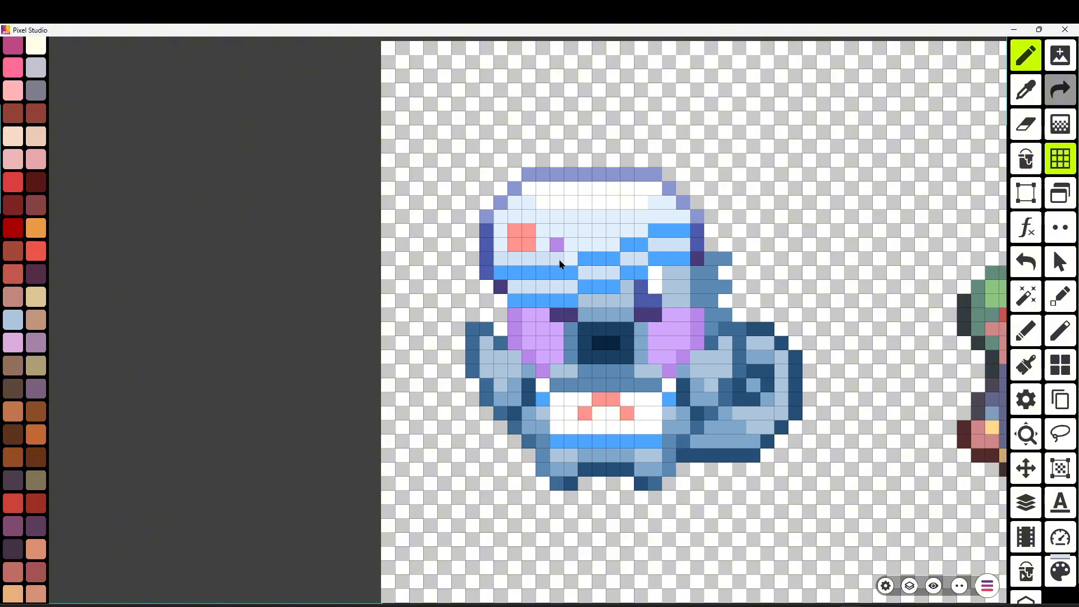
- Shade the hat's lower band and the gaps between its blue stripes with a greyer pale blue
scroll(968, 576, down, 1)
click(1059, 571)
click(477, 177)
click(539, 547)
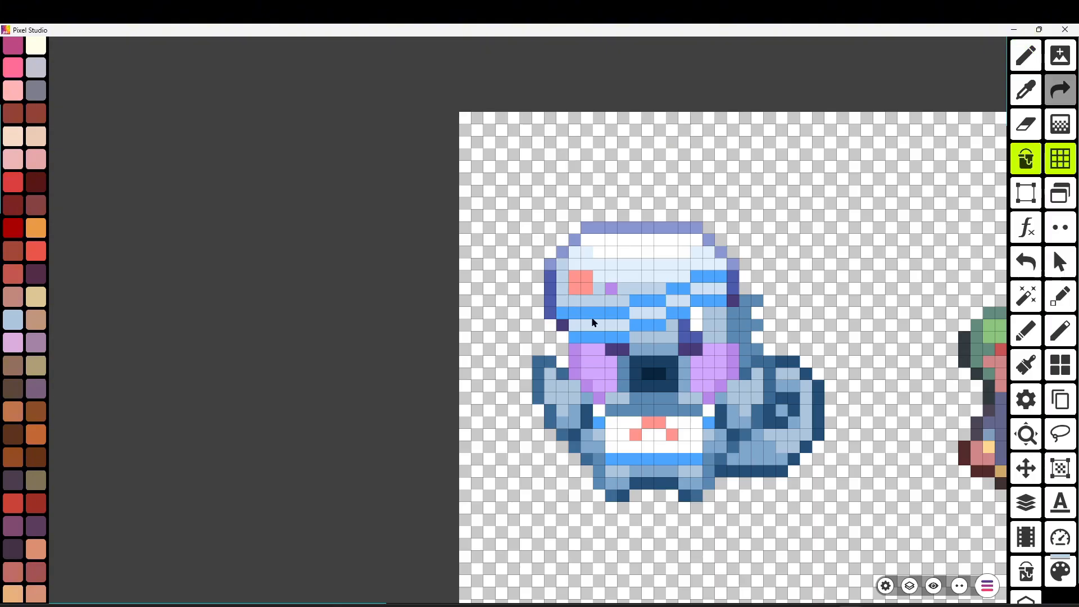
click(592, 322)
scroll(621, 327, down, 6)
scroll(646, 347, up, 7)
click(1056, 568)
click(539, 547)
scroll(648, 354, down, 2)
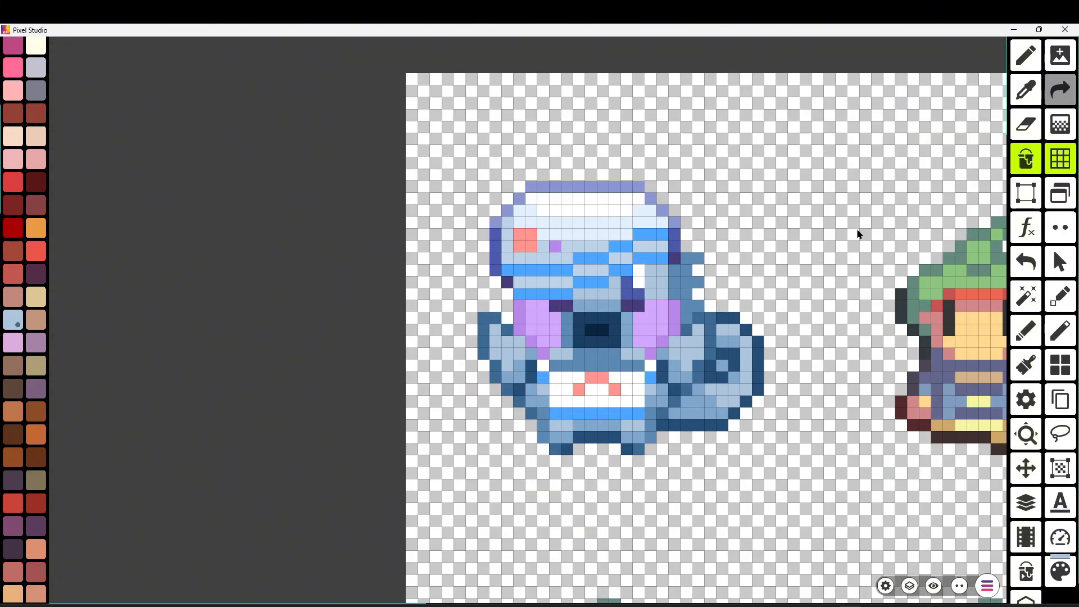
- Mix a brighter light blue and fill the lighter fur areas of the head, arms, body and tail with it
scroll(675, 303, down, 2)
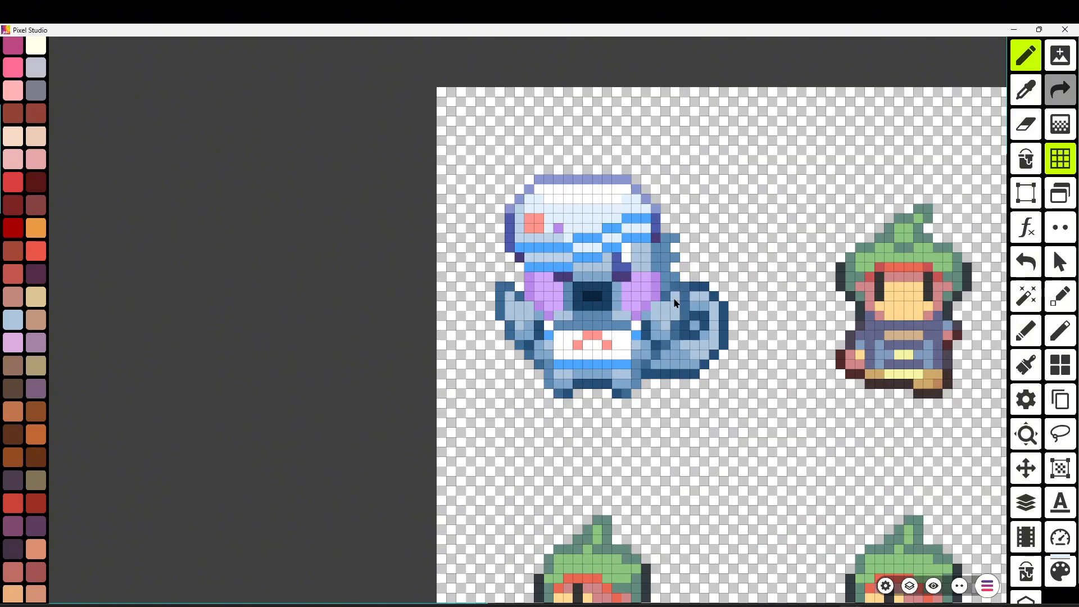
scroll(671, 359, up, 2)
right_click(629, 222)
click(1059, 571)
click(540, 546)
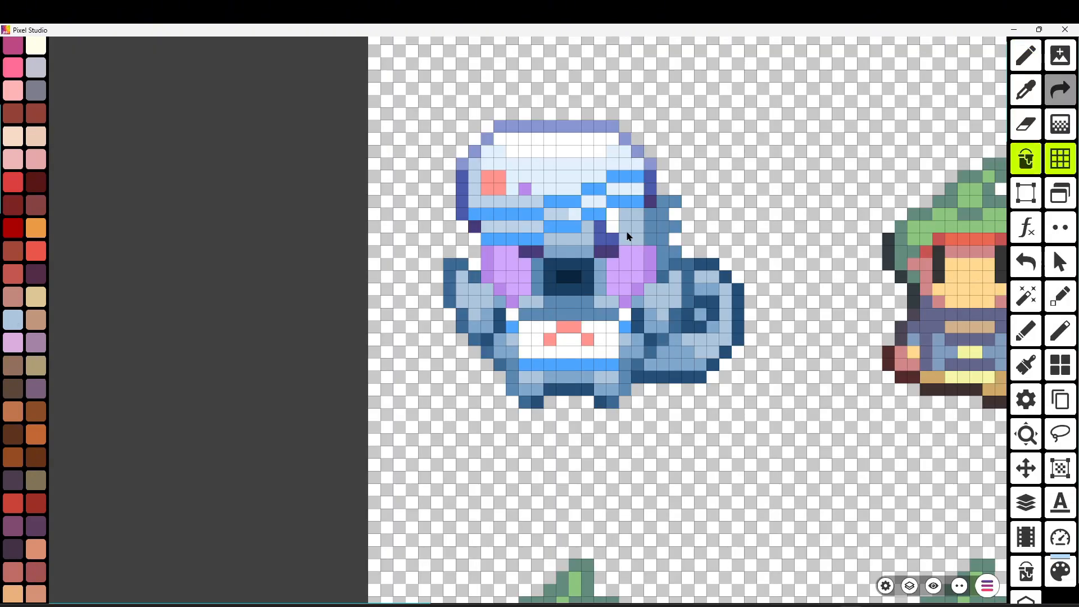
click(626, 233)
click(573, 236)
scroll(570, 342, down, 1)
click(560, 338)
click(507, 354)
- Add deeper violet pencil shading inside both cheeks
scroll(507, 354, down, 3)
scroll(610, 322, up, 4)
right_click(860, 169)
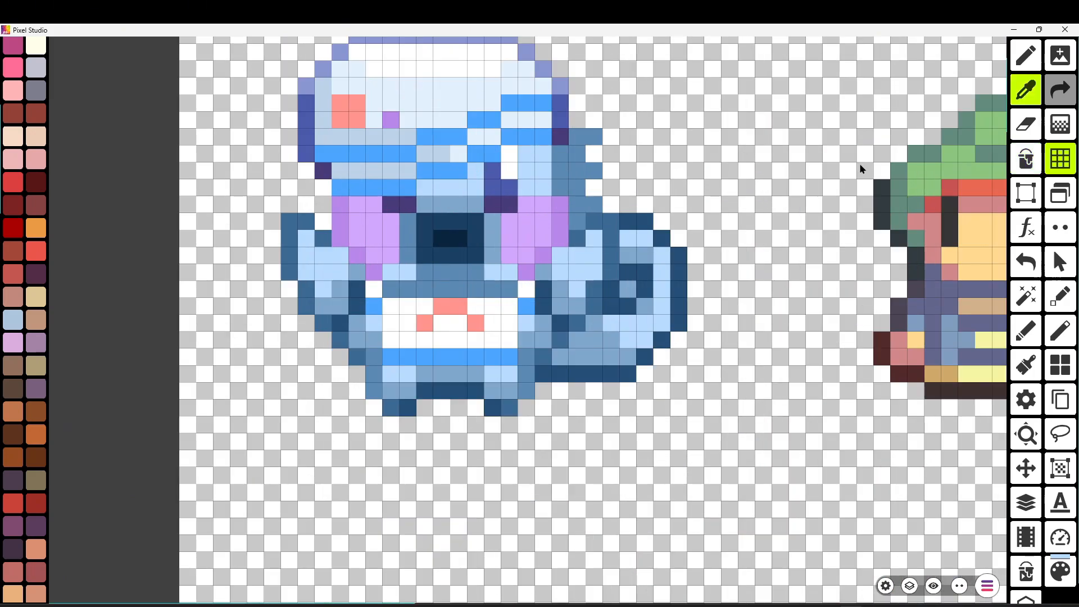
scroll(375, 233, down, 3)
scroll(561, 324, up, 2)
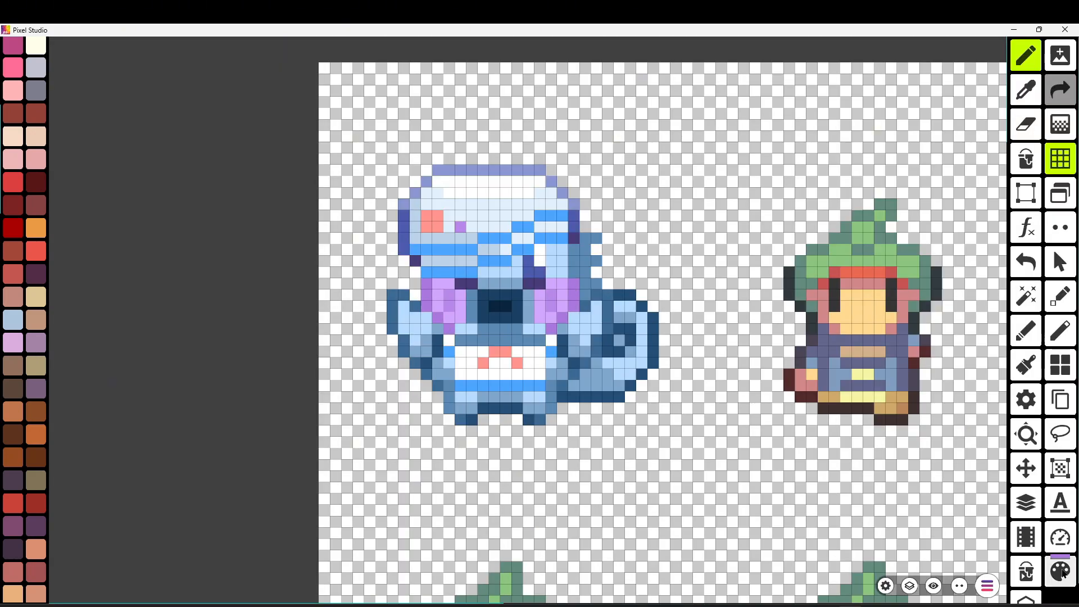
- Darken the strip of fur between the face and the shirt with dark blue
click(1060, 571)
click(540, 547)
scroll(507, 445, up, 2)
scroll(568, 348, down, 6)
scroll(548, 337, up, 6)
right_click(584, 320)
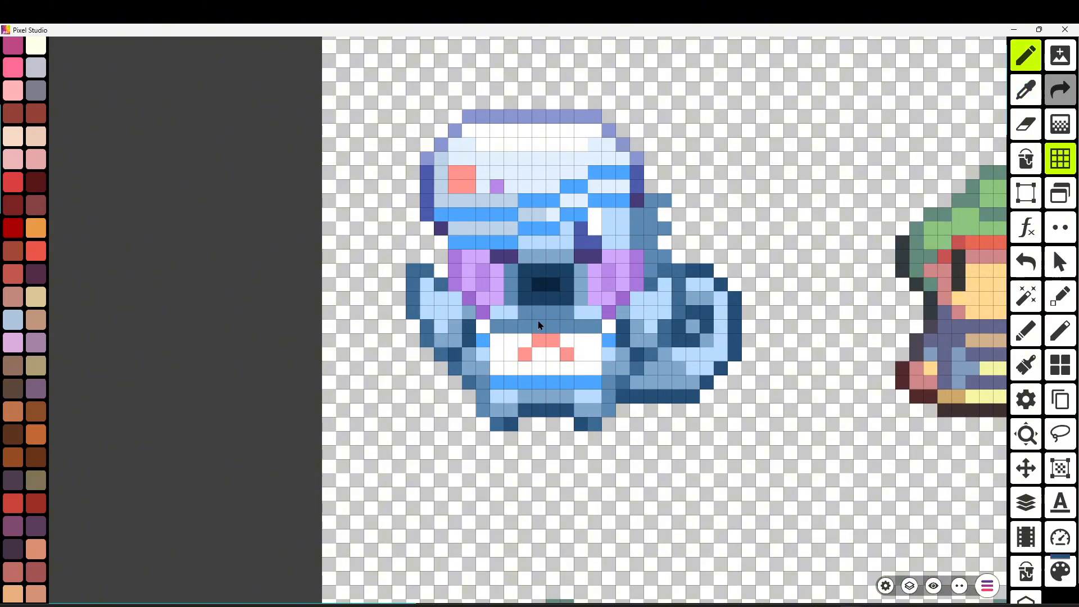
scroll(538, 320, down, 5)
scroll(349, 253, up, 4)
- Copy the finished blue creature and place the copy over the second sprite in the top row
key(m)
drag(303, 207, 582, 454)
click(573, 561)
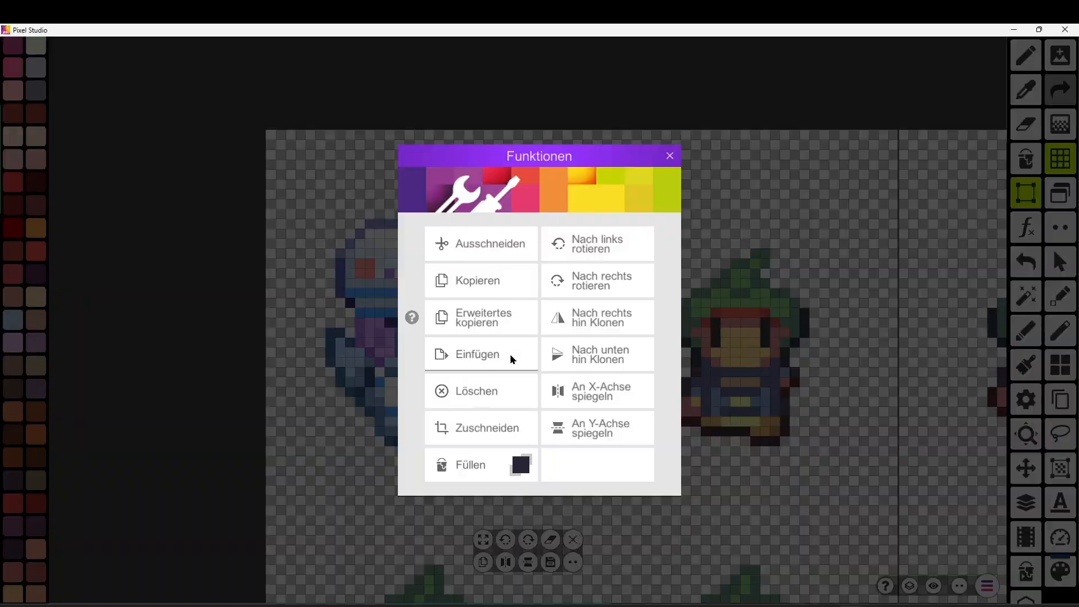
click(510, 355)
mouse_move(746, 327)
mouse_down()
mouse_move(755, 297)
mouse_move(765, 329)
mouse_move(755, 328)
mouse_up()
key(ctrl+z)
scroll(802, 268, down, 2)
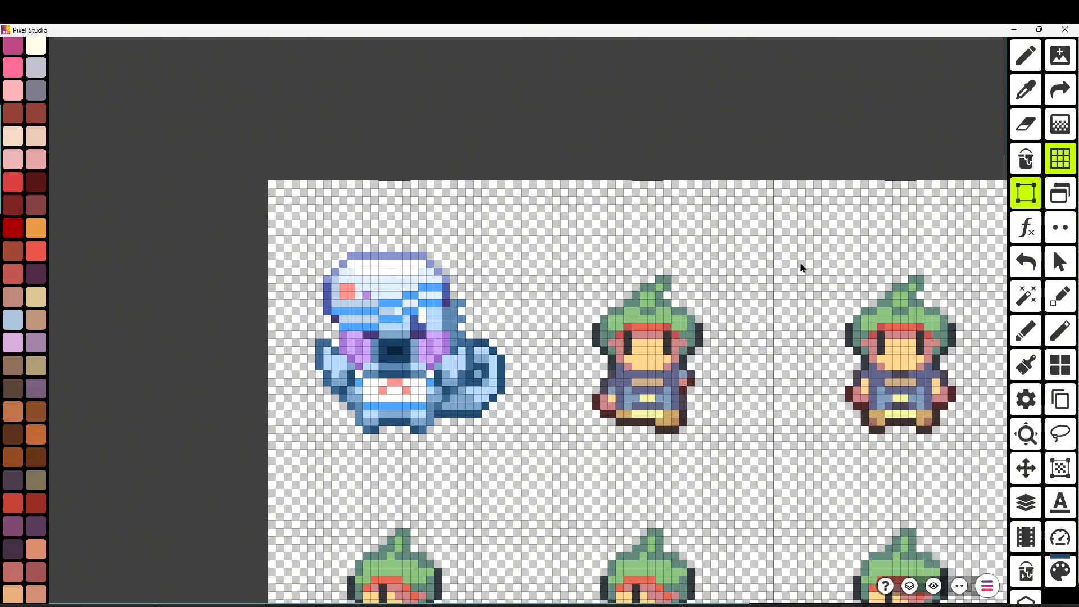
drag(802, 268, 778, 268)
key(ctrl+v)
drag(427, 346, 680, 345)
- Erase the leftover pixels around the second sprite and its foot opposite the tail to make a walking frame
scroll(615, 452, up, 2)
key(e)
drag(555, 382, 568, 396)
scroll(548, 430, up, 2)
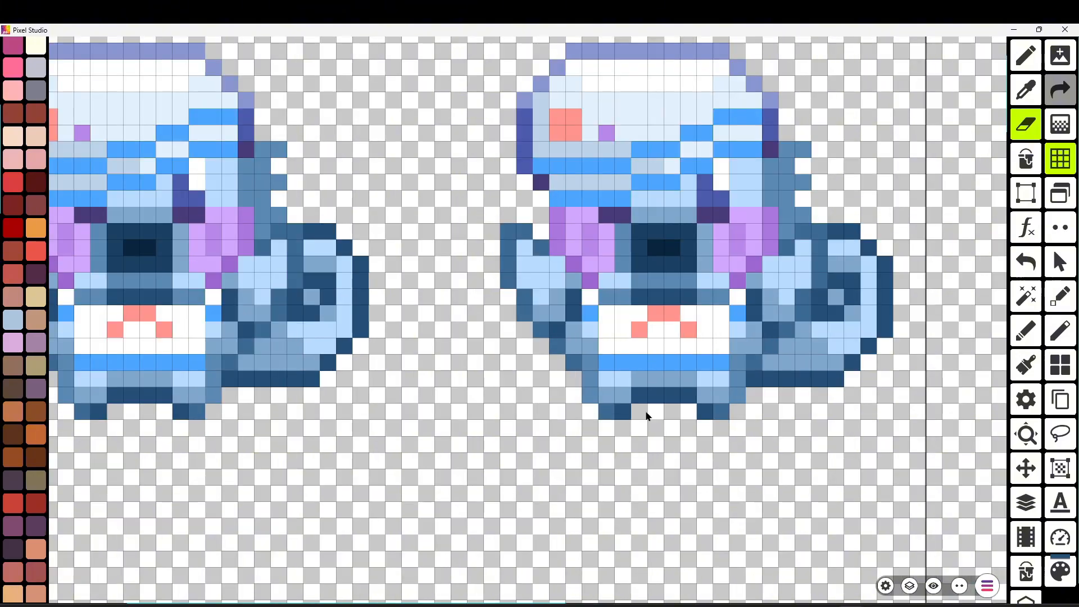
click(639, 394)
key(e)
scroll(787, 257, down, 4)
scroll(610, 318, up, 2)
- Paste copies of the blue creature over the third and fourth sprites in the top row
key(m)
key(ctrl+v)
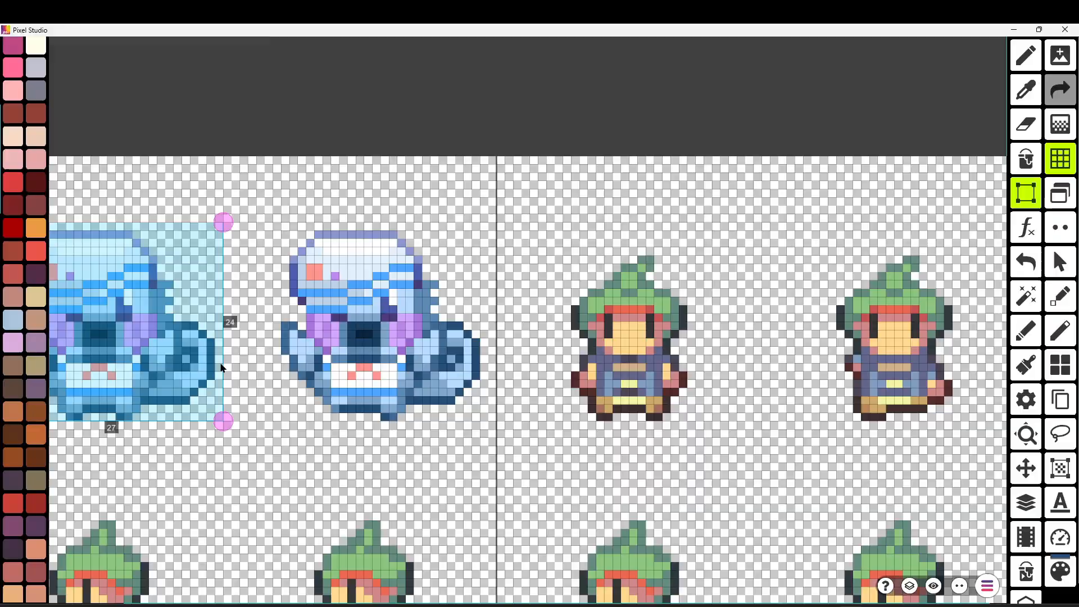
drag(221, 365, 752, 365)
drag(768, 282, 747, 296)
key(ctrl+v)
drag(573, 326, 1008, 319)
key(e)
- Clean up the stray brown pixel between the fourth sprite's feet
scroll(964, 444, up, 2)
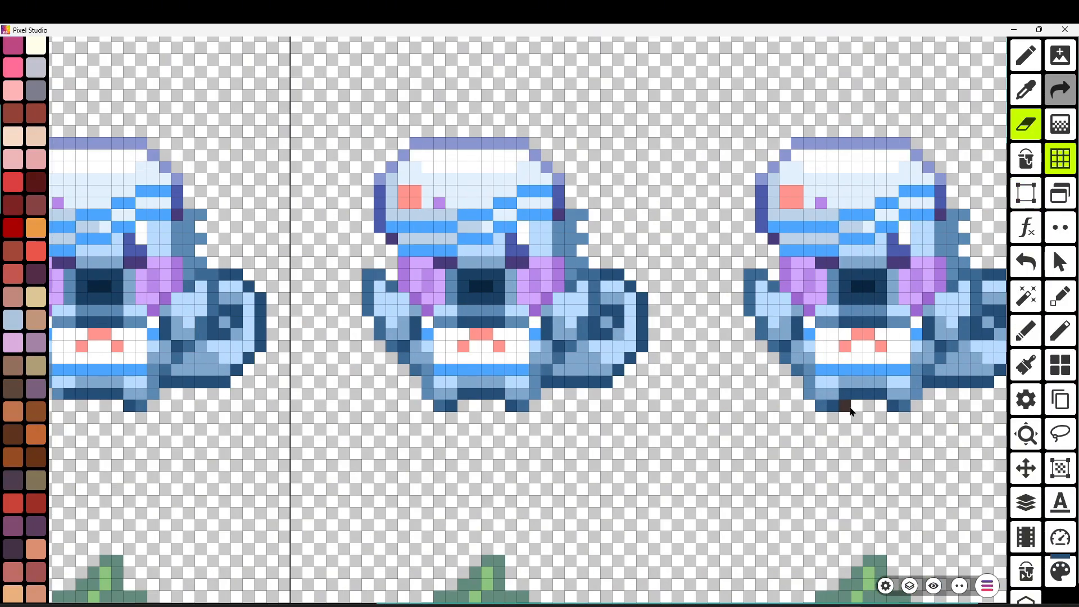
key(b)
mouse_move(844, 406)
mouse_down()
mouse_move(904, 405)
mouse_move(837, 339)
mouse_up()
right_click(902, 394)
key(e)
scroll(898, 423, down, 5)
- Copy the first blue creature over the first sprite of the lower character set and copy that placed sprite
key(m)
drag(330, 54, 441, 154)
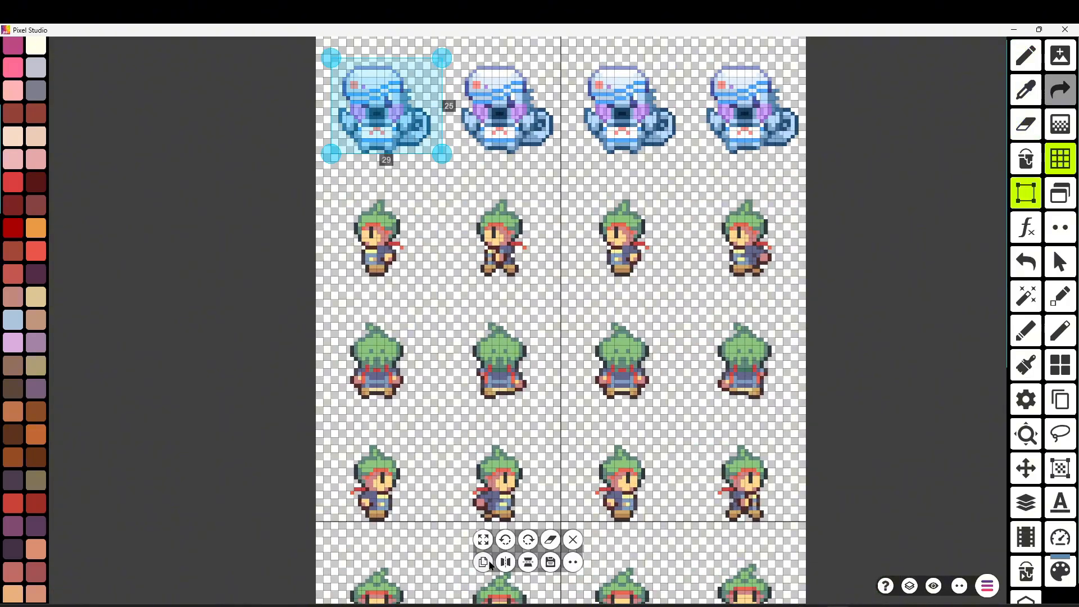
key(ctrl+c)
scroll(521, 425, down, 1)
key(ctrl+v)
drag(458, 113, 457, 490)
scroll(445, 529, up, 2)
drag(472, 422, 472, 428)
drag(393, 341, 577, 504)
key(ctrl+c)
key(ctrl+v)
drag(471, 429, 690, 423)
key(ctrl+z)
key(ctrl+z)
- Paste a copy of the blue creature over the second front-facing sprite of the lower character set
drag(572, 414, 594, 437)
key(ctrl+y)
key(ctrl+v)
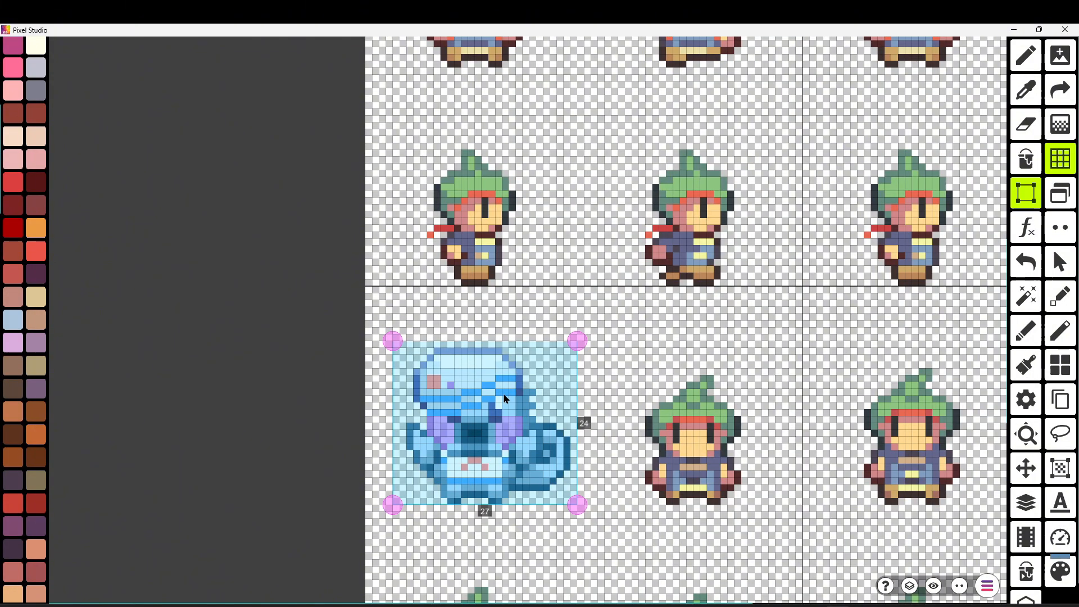
drag(481, 420, 698, 416)
click(759, 511)
- Lower the second sprite's upper body by one pixel and repair the pixels around its feet and tail
scroll(759, 514, up, 1)
key(e)
key(m)
mouse_move(554, 466)
mouse_down()
mouse_move(576, 428)
mouse_move(816, 282)
mouse_up()
drag(761, 392, 761, 402)
scroll(763, 502, up, 1)
key(i)
click(747, 470)
drag(710, 482, 730, 481)
scroll(735, 523, down, 2)
- Paste copies of the blue creature over the third and fourth front-facing sprites of the lower set
key(m)
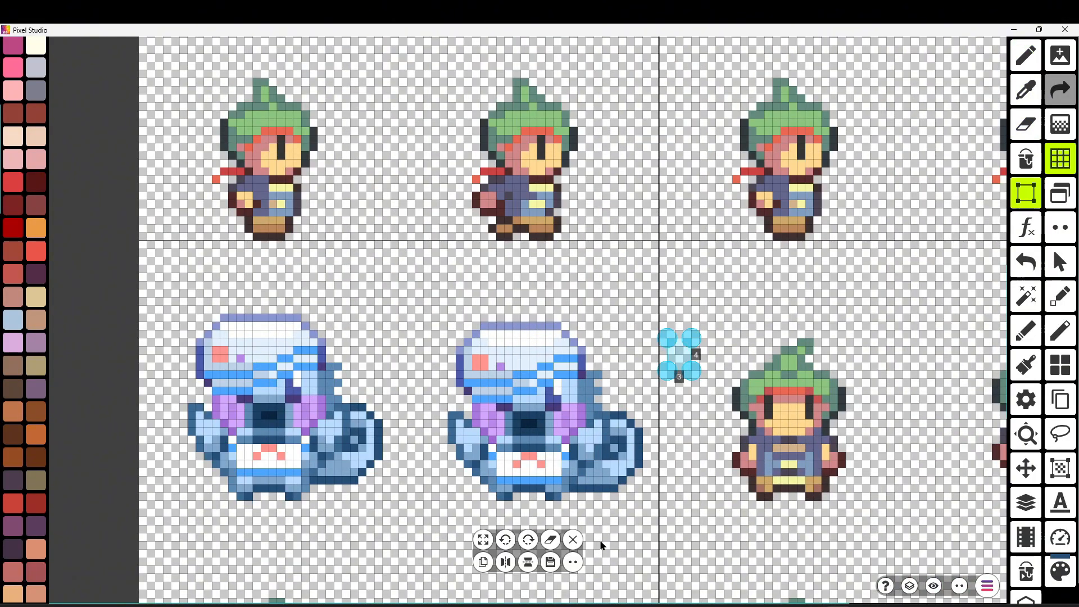
key(ctrl+v)
drag(784, 410, 801, 403)
click(907, 529)
scroll(847, 463, down, 1)
key(ctrl+v)
drag(238, 419, 862, 420)
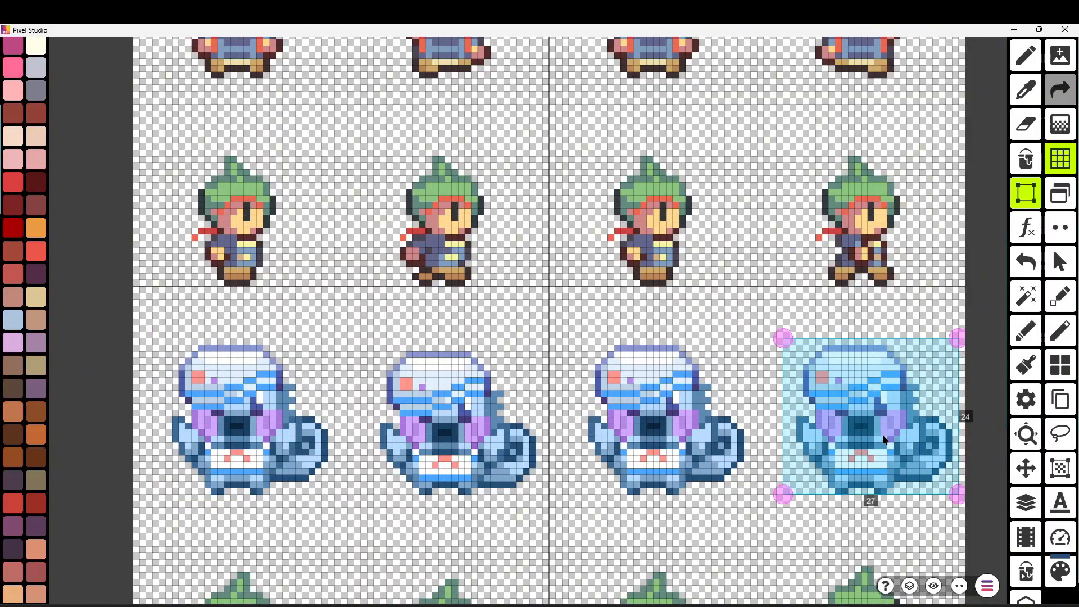
click(910, 508)
- Move the upper part of the fourth lower creature up by one pixel, leaving its feet in place
scroll(910, 500, up, 2)
drag(736, 460, 973, 276)
drag(927, 393, 927, 384)
click(882, 484)
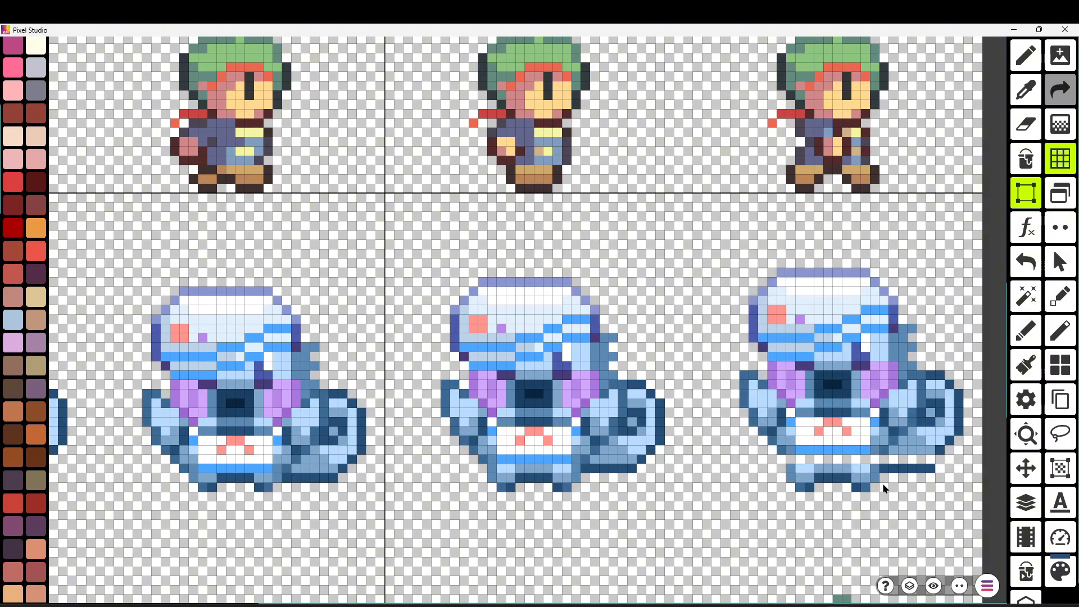
- Fill the gap between the fourth creature's body and feet with matching blues and clean up the tail's underside
scroll(879, 481, up, 1)
key(i)
click(783, 443)
drag(783, 454, 862, 454)
key(i)
click(940, 466)
scroll(952, 479, down, 4)
scroll(951, 479, up, 5)
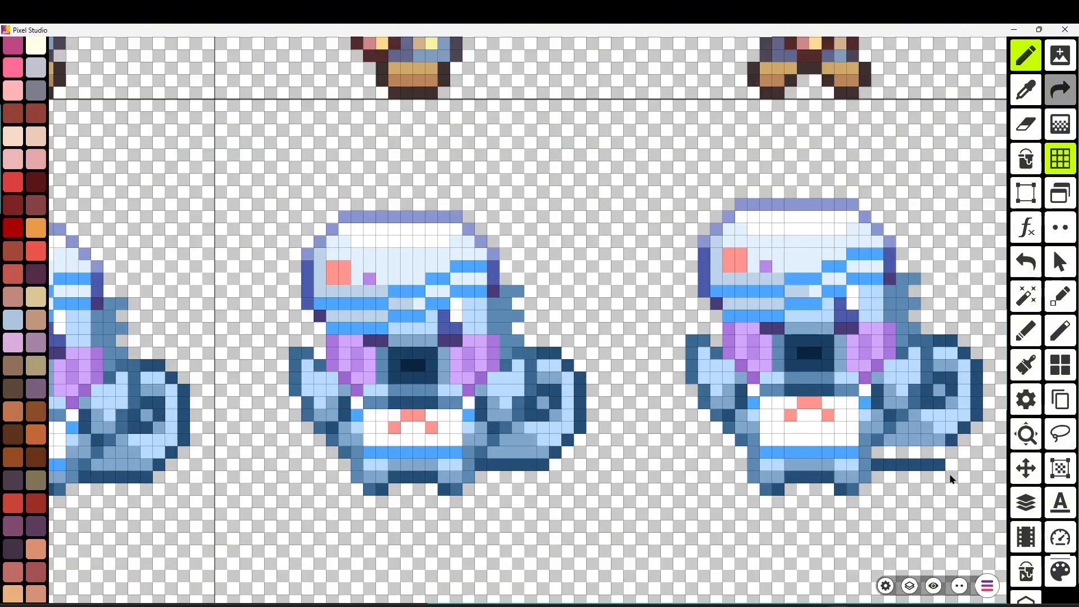
drag(951, 479, 784, 392)
key(e)
mouse_move(773, 375)
mouse_down()
mouse_move(708, 376)
mouse_move(717, 367)
mouse_move(707, 361)
mouse_up()
key(b)
scroll(871, 416, down, 6)
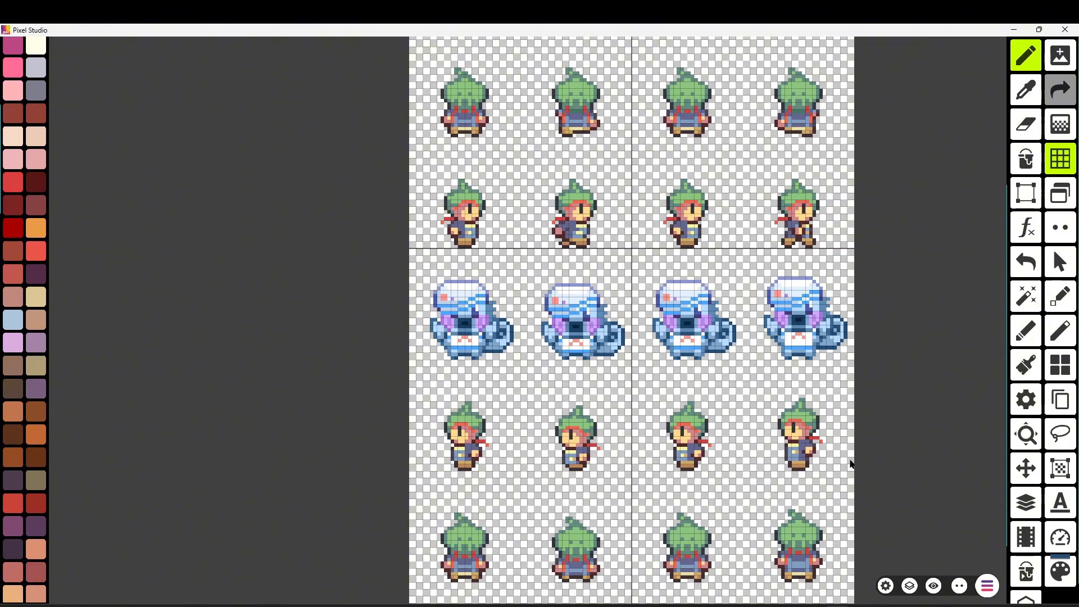
- Recolour the first side-facing sprite's outfit below with a white shirt, blue trim, pink accents and blue legs
drag(846, 458, 842, 241)
scroll(786, 241, up, 2)
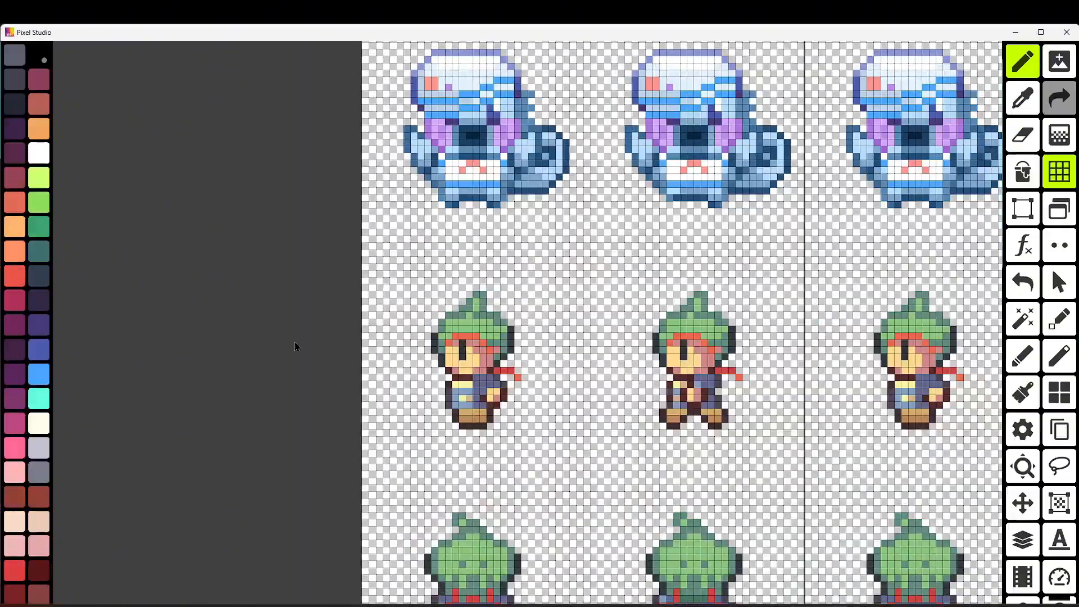
drag(408, 326, 424, 421)
scroll(424, 422, up, 3)
alt+click(486, 514)
mouse_move(485, 530)
mouse_down()
mouse_move(488, 549)
mouse_move(524, 534)
mouse_up()
scroll(506, 539, up, 2)
alt+click(494, 498)
alt+click(522, 545)
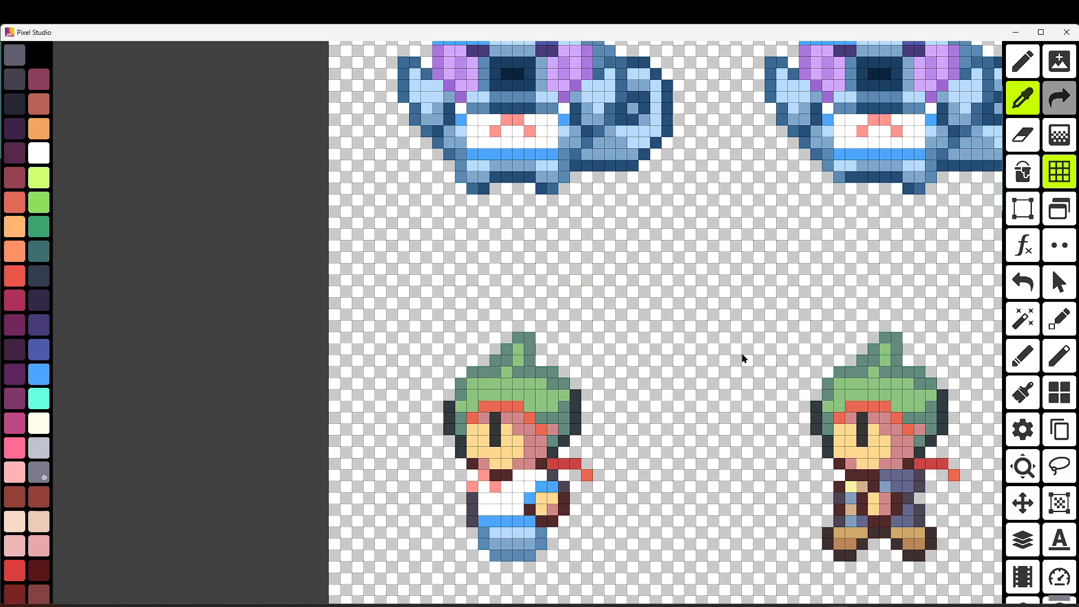
- Recolour the front edge of the side-facing sprite's shirt and fill its hand with light blue
drag(472, 498, 472, 510)
click(39, 349)
click(472, 521)
scroll(605, 518, down, 1)
click(1022, 98)
click(511, 532)
click(1022, 172)
click(541, 498)
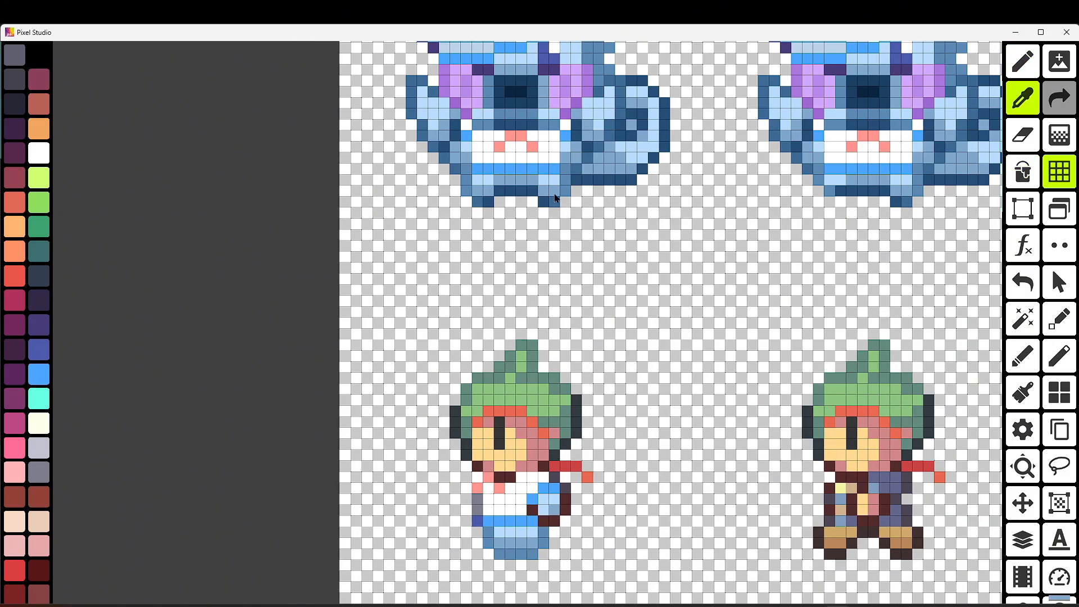
- Outline the side-facing sprite's arm in blue and paste a copy of the creature's head beside it as a reference
click(1022, 98)
click(1022, 208)
key(ctrl+v)
scroll(730, 258, up, 1)
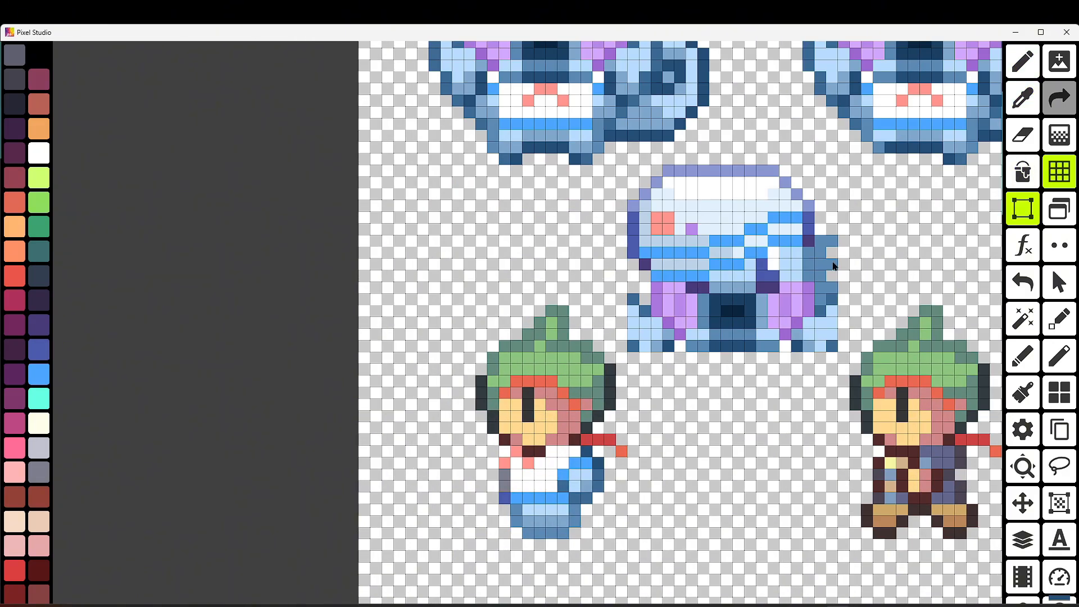
- Erase the side-facing sprite's red scarf end, darken its neck line to blue and fill the head with light blue
click(1022, 135)
drag(586, 439, 621, 451)
click(1022, 98)
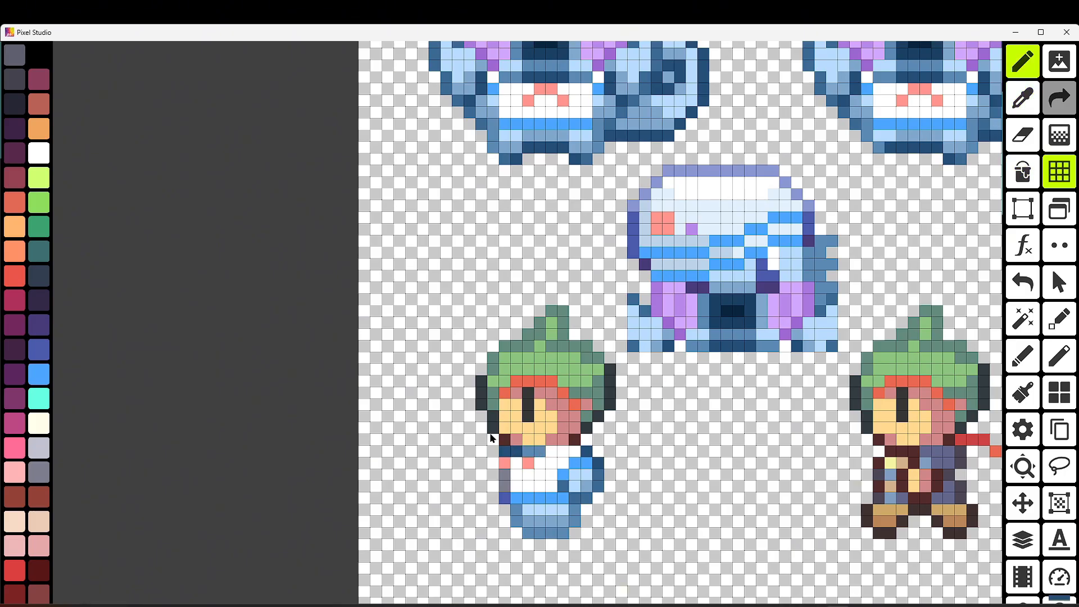
click(490, 436)
click(1022, 98)
click(953, 135)
click(1028, 171)
mouse_move(517, 438)
mouse_down()
mouse_move(543, 379)
mouse_move(592, 393)
mouse_up()
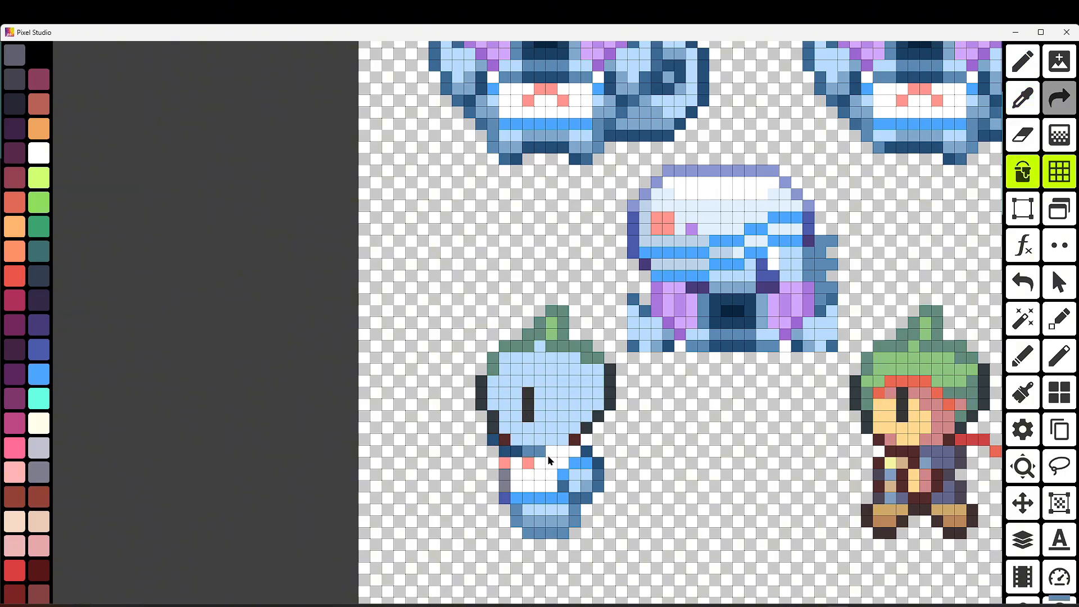
- Paint a purple cheek, a grey-blue snout and a dark eye with a white highlight on the side-facing head
click(1022, 61)
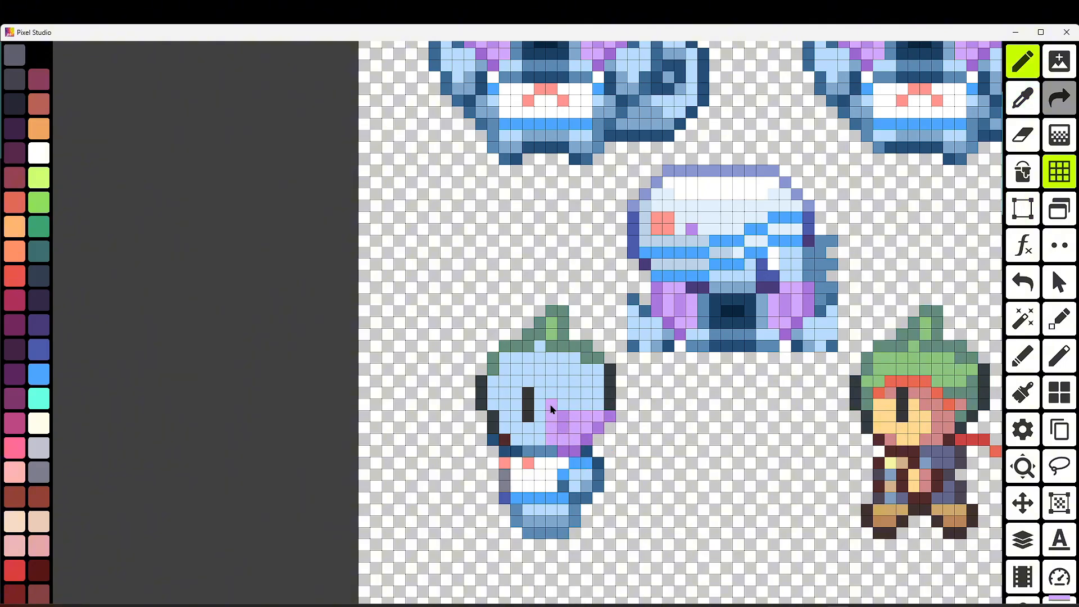
click(1021, 97)
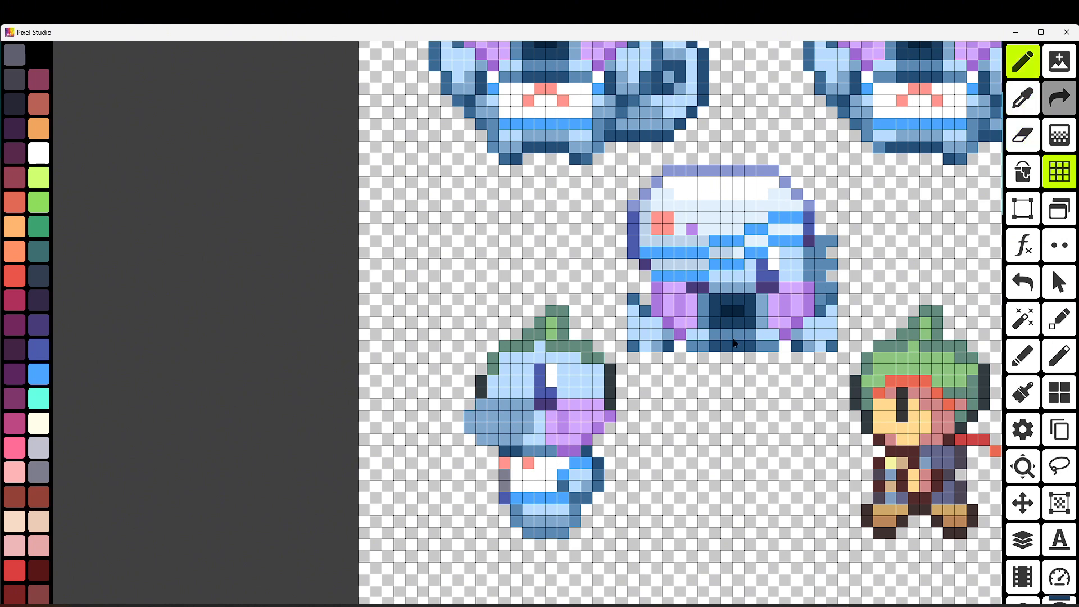
click(1022, 208)
mouse_move(536, 366)
mouse_down()
mouse_move(554, 407)
mouse_move(534, 393)
mouse_move(481, 392)
mouse_up()
- Remove the remaining green hat, recolour the head's dark outline blue and add a dark nose to the snout
click(1022, 62)
click(1022, 171)
right_click(570, 412)
right_click(820, 247)
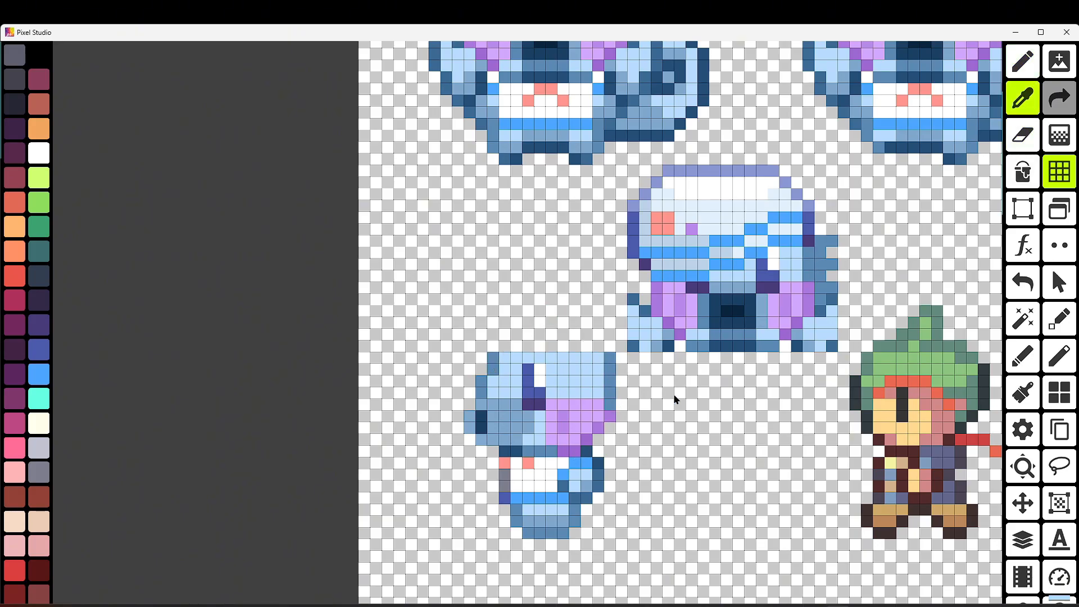
- Rearrange the pink and white pixels on the side-facing creature's shirt front
scroll(503, 449, up, 2)
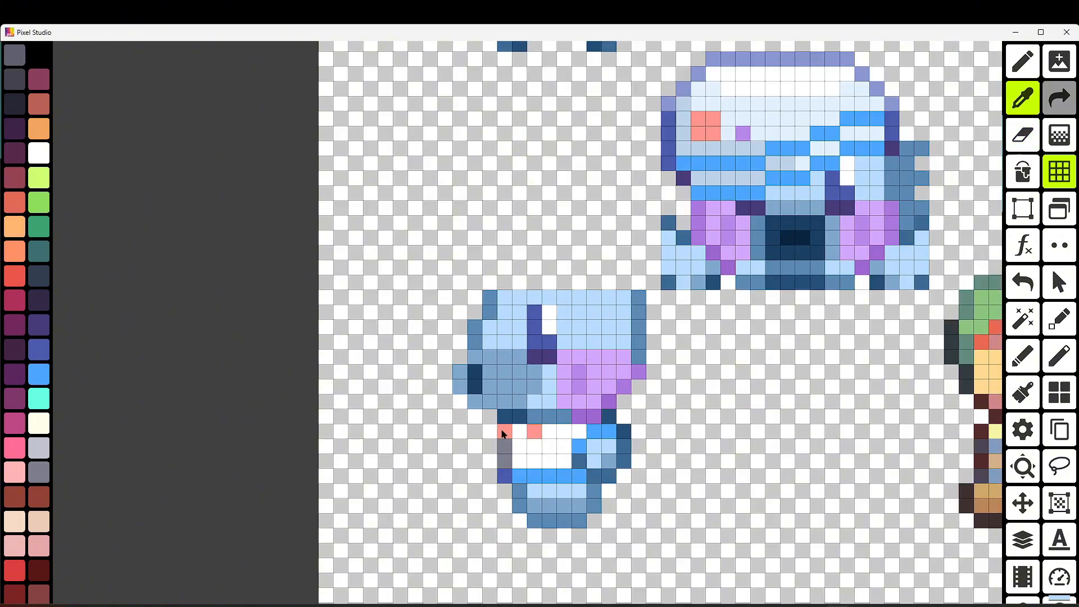
click(547, 444)
click(534, 428)
right_click(504, 429)
scroll(537, 427, down, 3)
click(526, 427)
key(ctrl+z)
click(537, 436)
scroll(553, 458, up, 1)
- Paint the blue hat brim above the eye and outline the side-view hat in dark and pale purple-blue
right_click(850, 175)
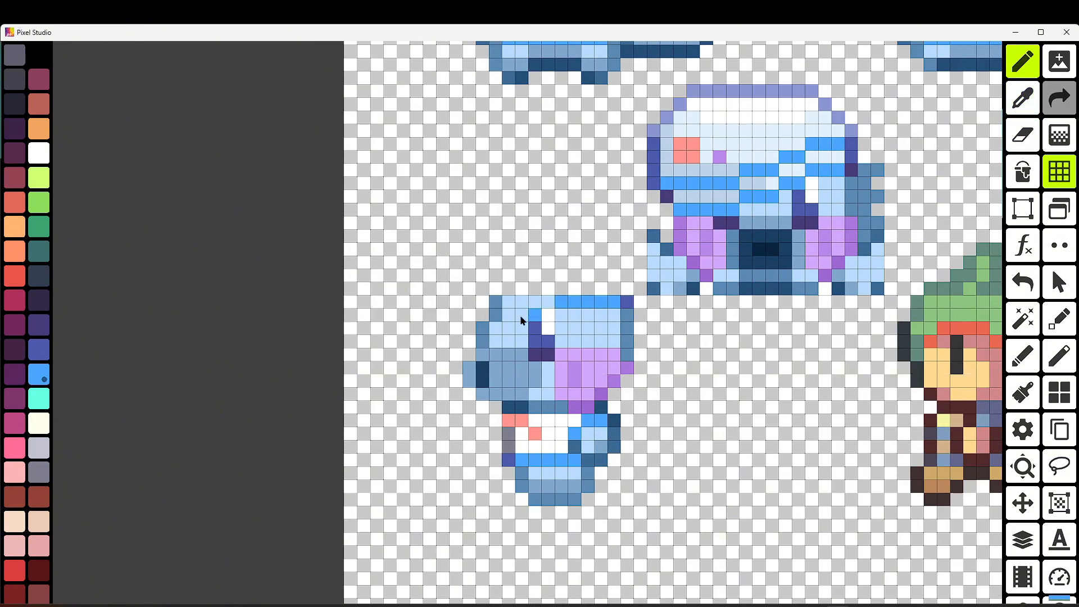
click(627, 301)
click(459, 330)
right_click(534, 327)
drag(457, 315, 470, 249)
click(824, 104)
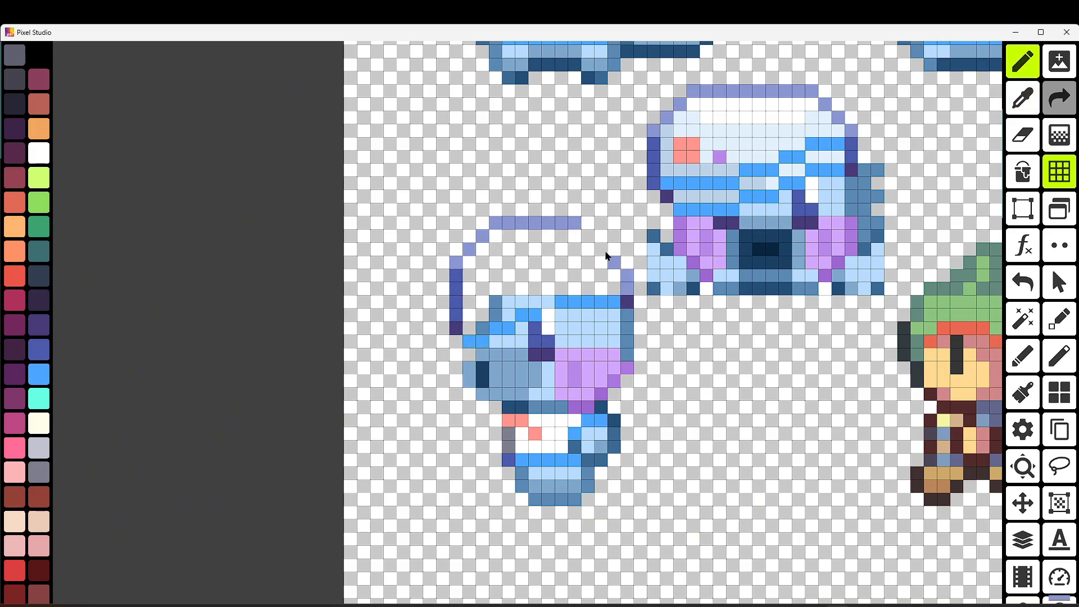
click(1010, 89)
- Fill the outlined side-view hat with white
click(752, 103)
click(1022, 172)
click(548, 262)
click(1022, 62)
click(584, 239)
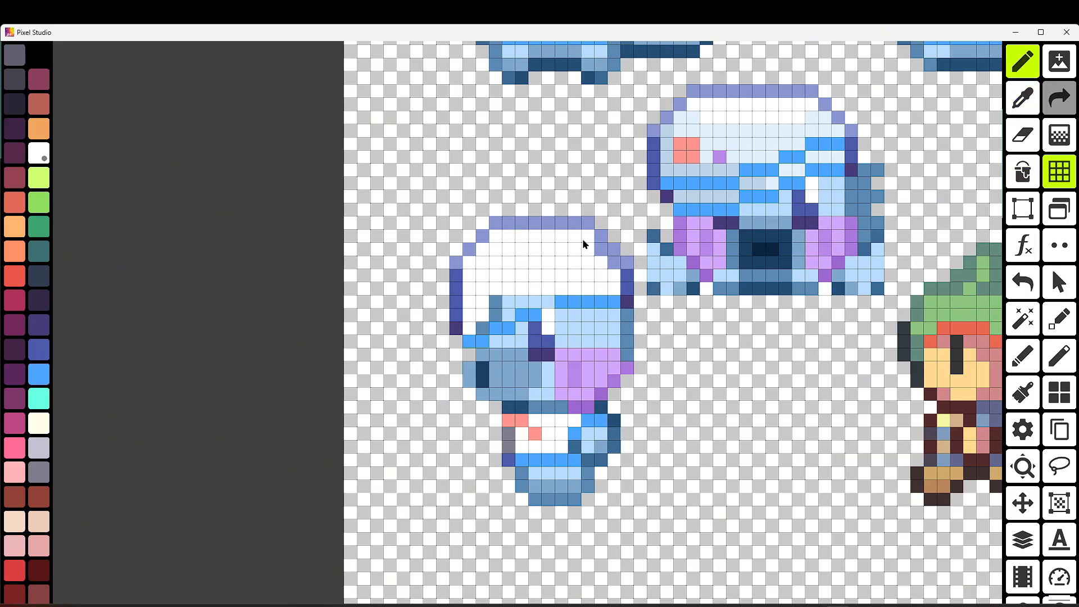
- Shift the front edge of the side-view hat outward by one pixel and fill the resulting gap
scroll(543, 301, down, 3)
scroll(514, 316, up, 4)
click(1022, 208)
drag(468, 246, 468, 299)
drag(467, 274, 451, 274)
click(517, 320)
click(1022, 171)
scroll(621, 368, down, 4)
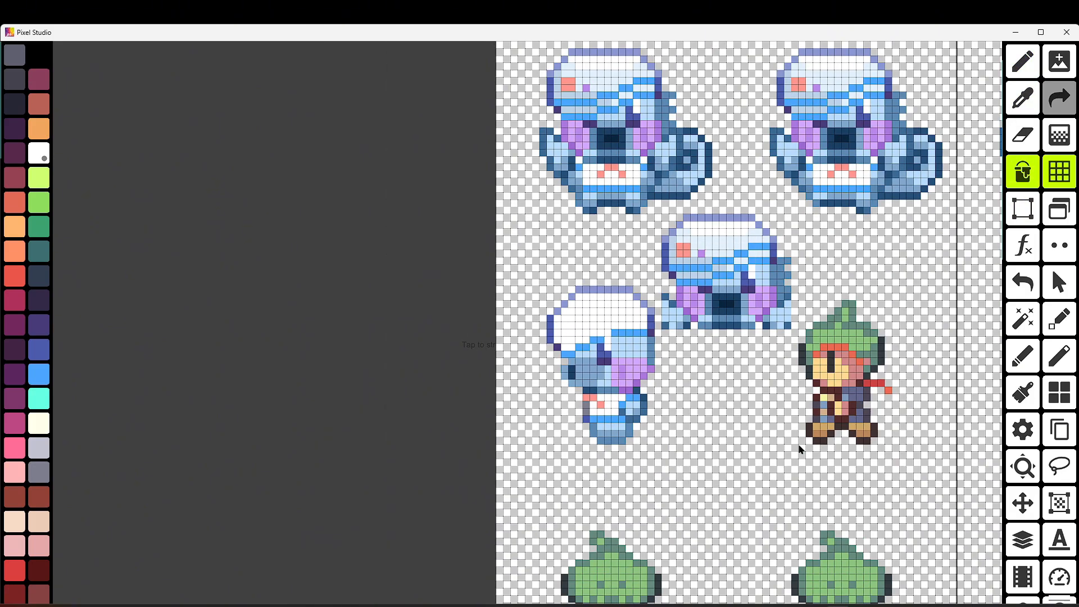
- Draw the bright blue bands across the side-view hat and a pale blue shading line below its top
scroll(753, 389, up, 3)
key(i)
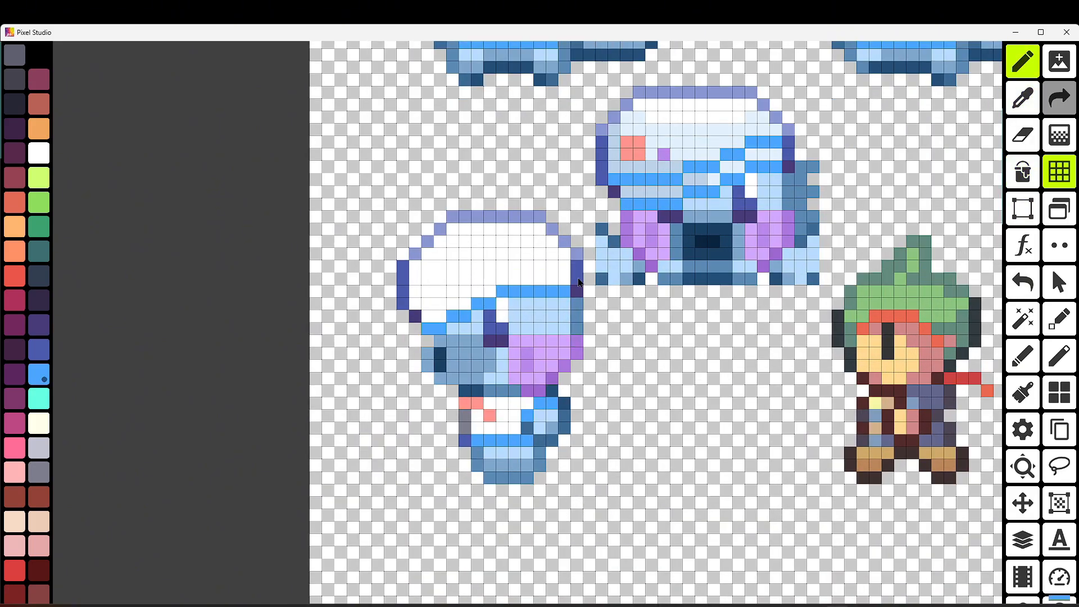
mouse_move(526, 254)
mouse_down()
mouse_move(452, 242)
mouse_move(539, 242)
mouse_up()
click(1022, 172)
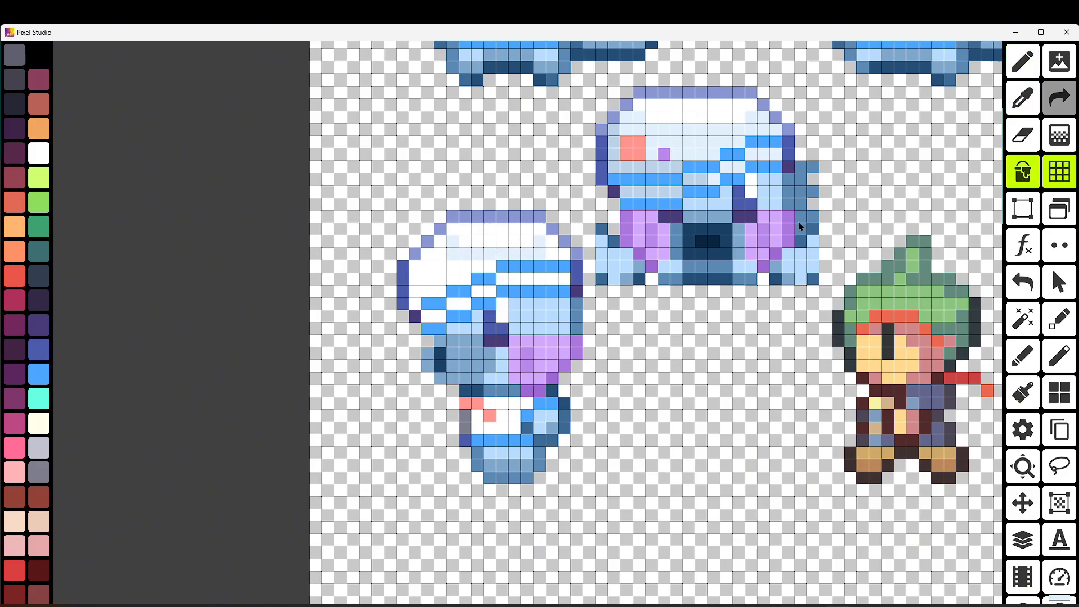
- Fill the hat's lower areas and the gaps between its bands with pale blue shading
click(449, 266)
click(551, 250)
click(533, 279)
click(483, 291)
click(459, 304)
- Add jagged mid-blue fur behind the side-facing head and darken the soles of the feet
scroll(656, 421, down, 3)
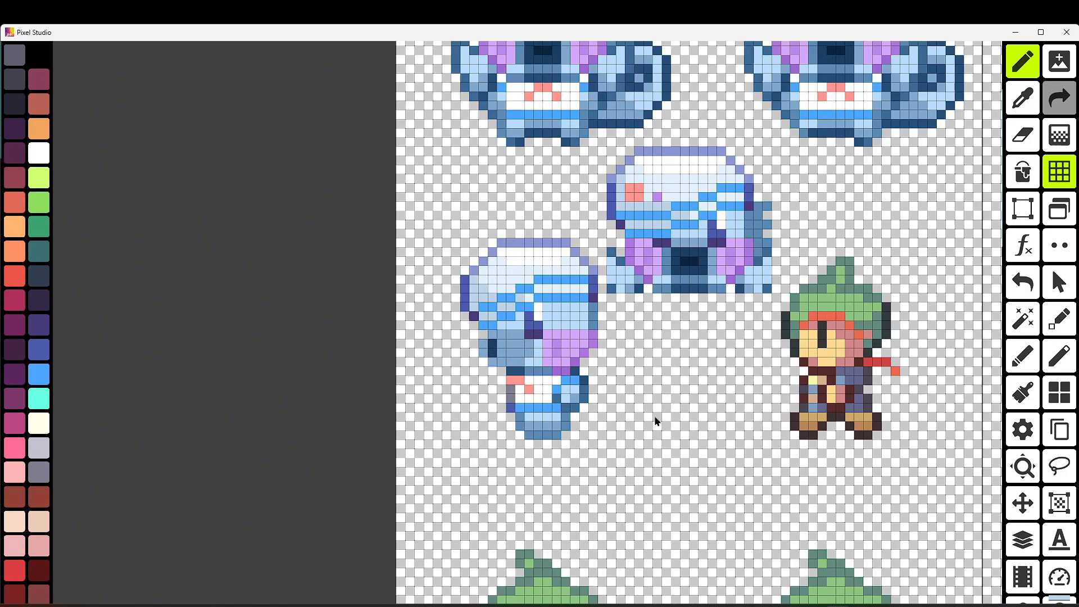
scroll(583, 321, up, 3)
scroll(633, 418, down, 2)
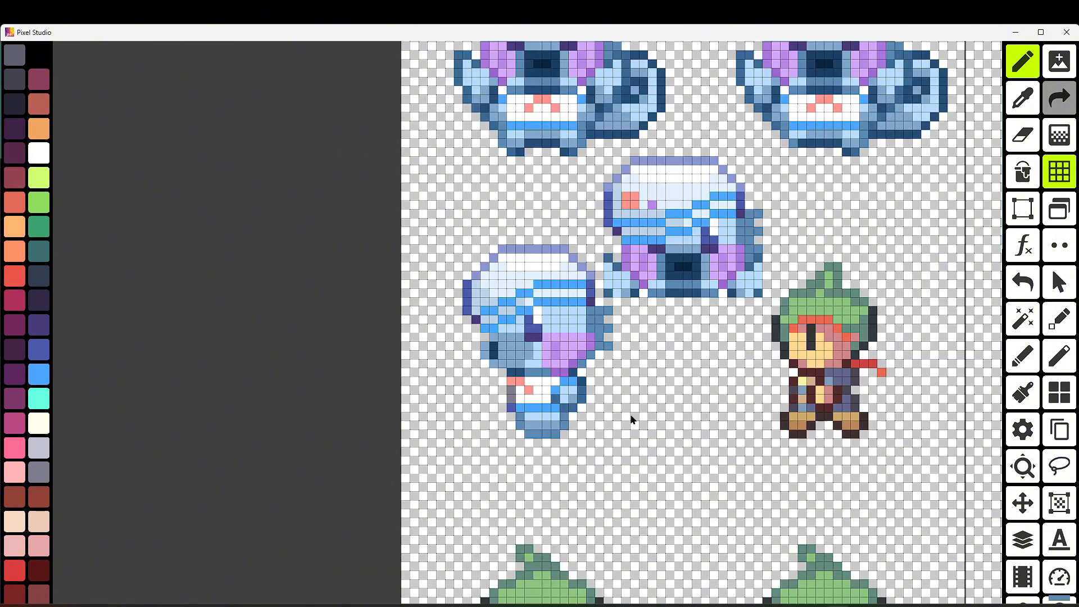
scroll(618, 321, up, 2)
key(i)
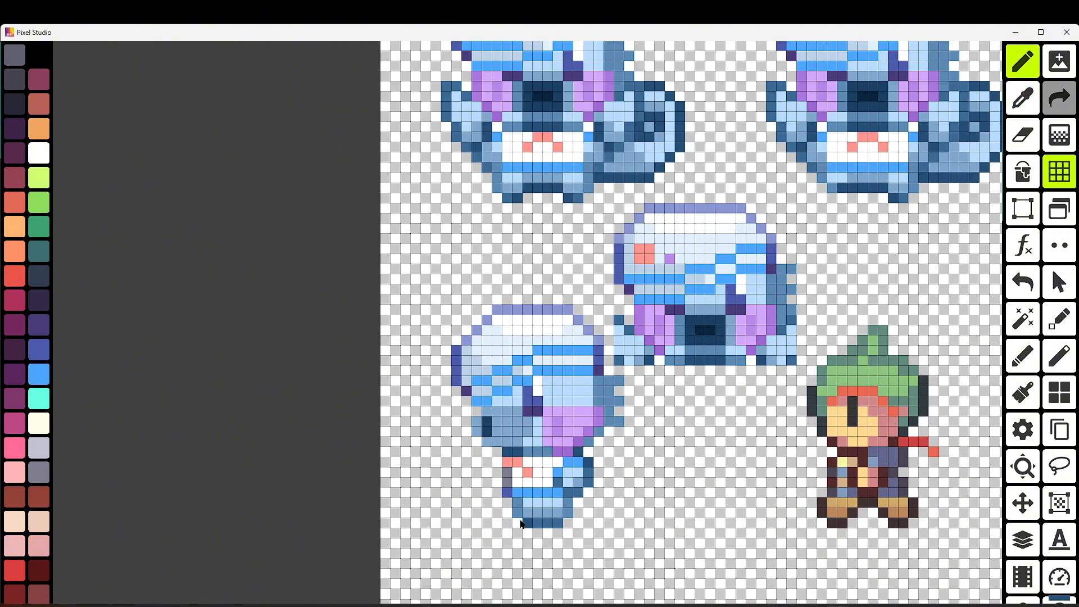
- Outline a raised arm behind the side-facing creature's cheek in dark blue and fill it with light blue
scroll(619, 437, down, 1)
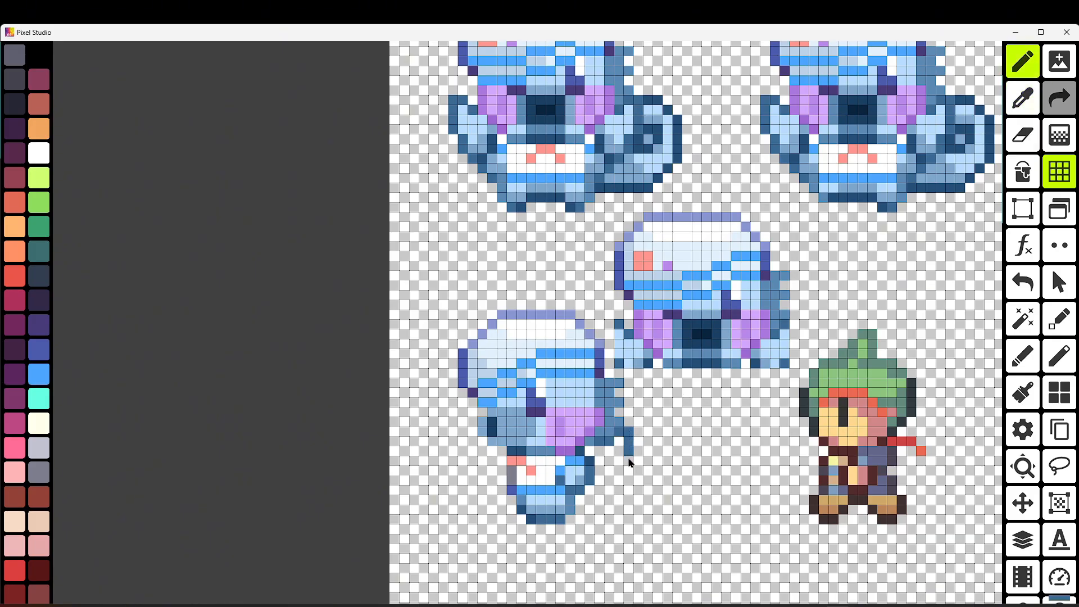
click(1021, 174)
click(594, 458)
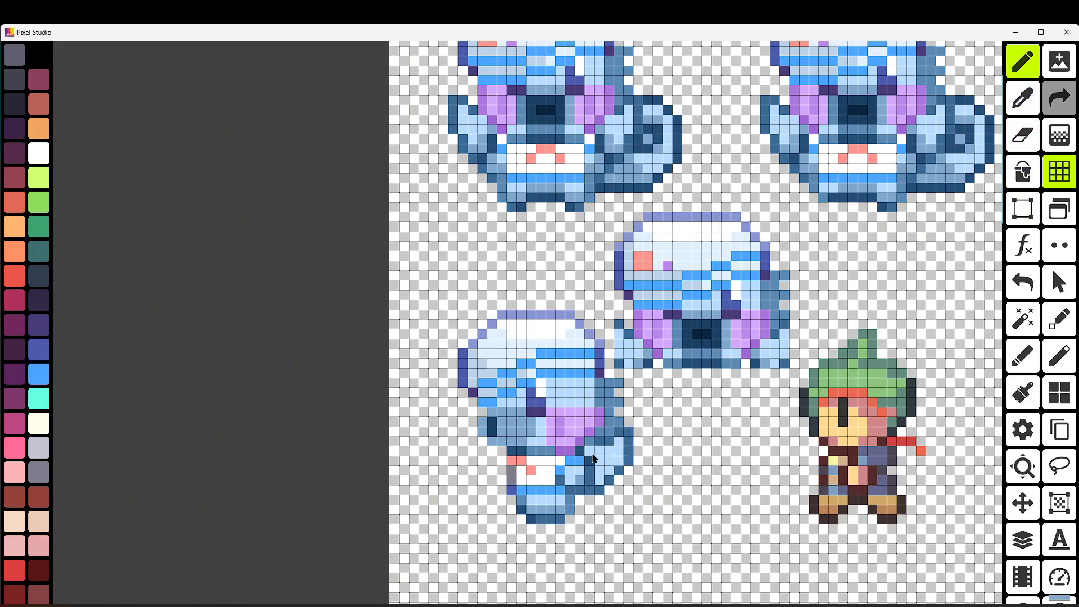
scroll(598, 470, down, 1)
scroll(641, 481, up, 2)
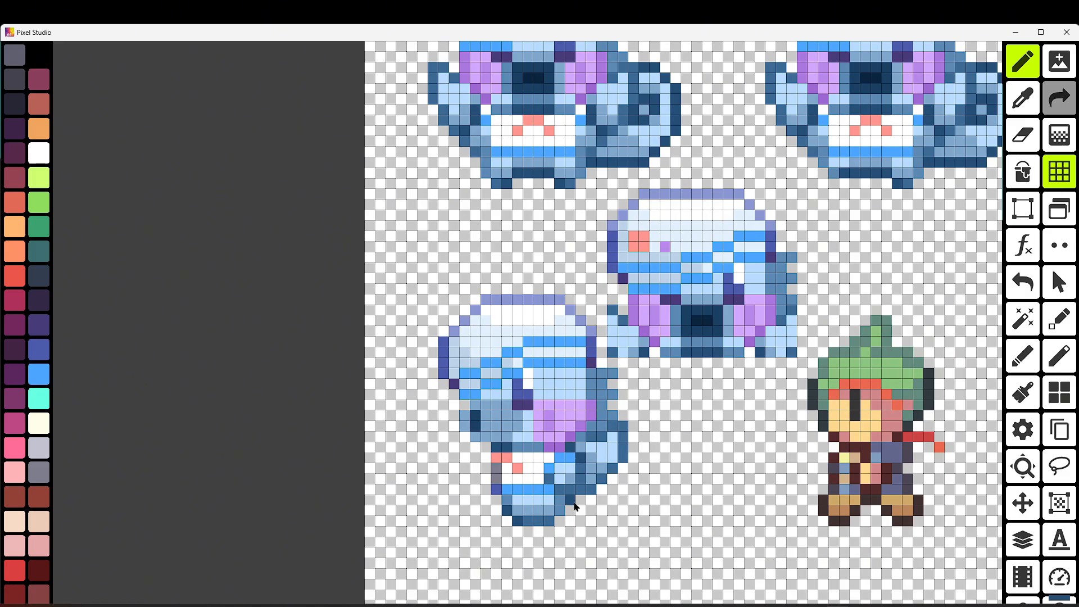
- Draw a curled tail outline in dark blue behind the side-facing creature and shift it one pixel outward
mouse_move(574, 501)
mouse_down()
mouse_move(608, 502)
mouse_move(591, 488)
mouse_up()
click(1022, 135)
click(1022, 98)
click(614, 471)
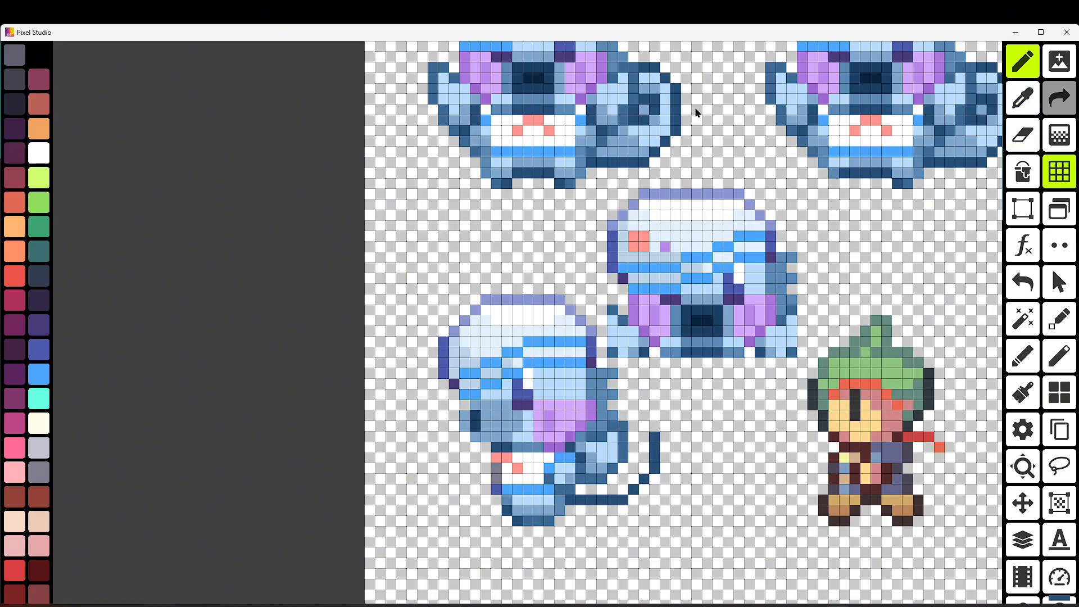
key(s)
drag(632, 412, 666, 509)
key(Right)
key(b)
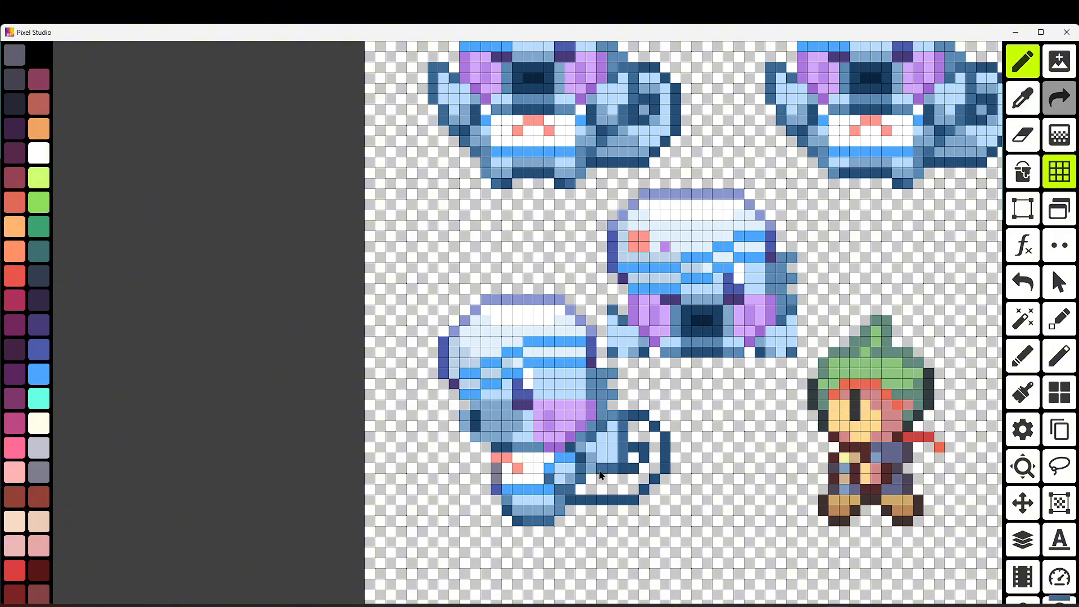
- Fill the side-facing creature's tail with light blue and tidy its lower outline
key(g)
click(630, 477)
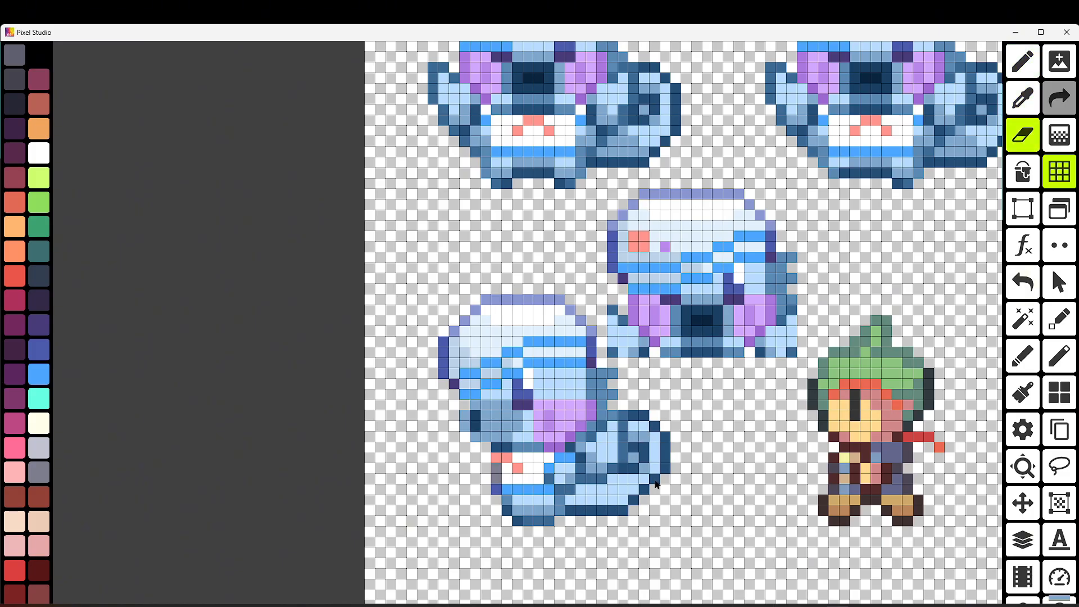
key(b)
key(g)
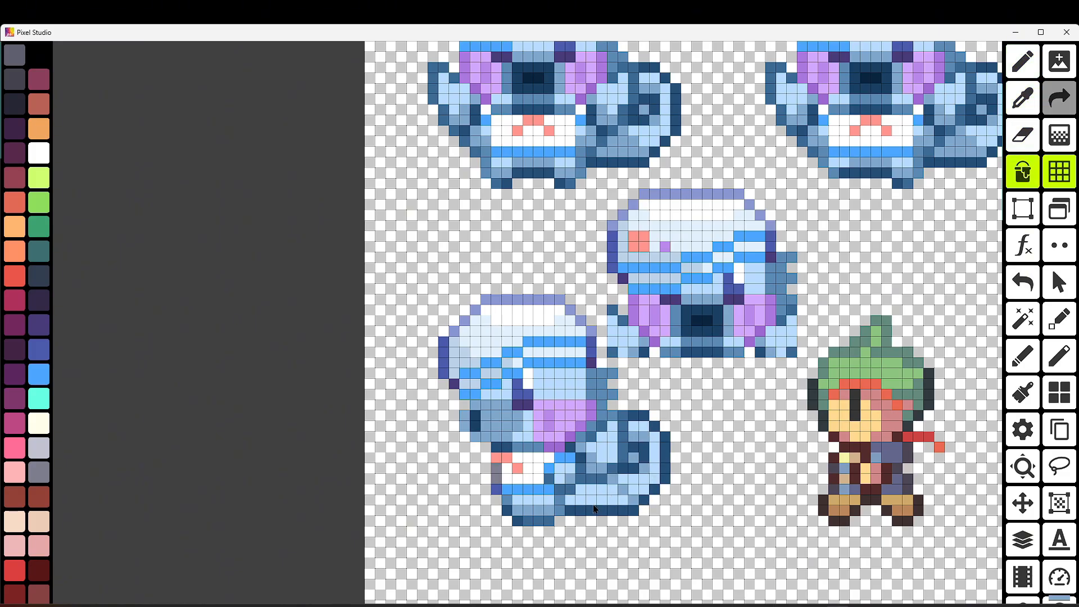
- Shade the side-facing creature's tail with the mid blue picked from its body
scroll(635, 483, up, 3)
key(i)
click(551, 500)
click(595, 489)
key(b)
key(e)
- Delete the leftover front-facing head beside the side-facing creature and the green-hat sprite in that row's third frame
scroll(618, 475, down, 4)
key(m)
drag(602, 359, 780, 200)
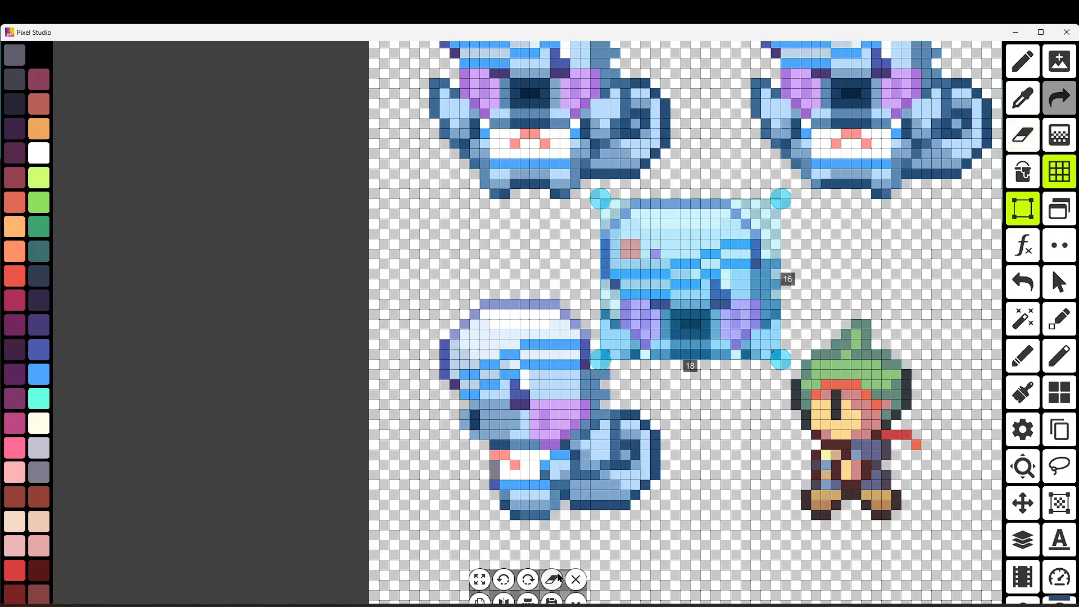
key(Delete)
scroll(691, 337, down, 2)
drag(693, 422, 812, 302)
key(Delete)
drag(262, 435, 428, 287)
key(ctrl+c)
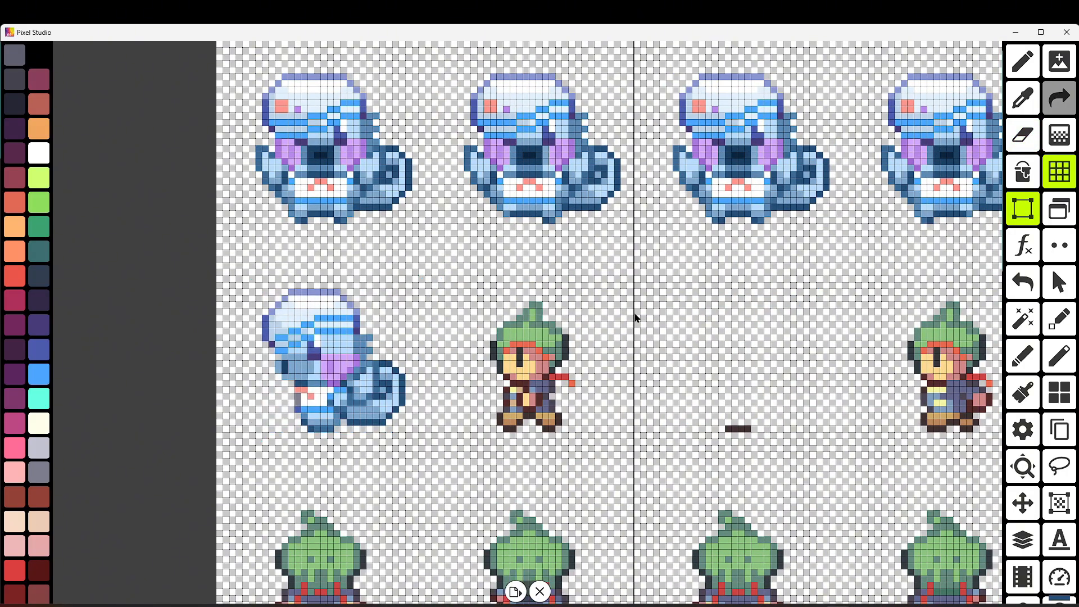
key(ctrl+v)
key(i)
scroll(669, 323, up, 3)
key(b)
scroll(184, 345, down, 2)
scroll(185, 345, up, 2)
key(i)
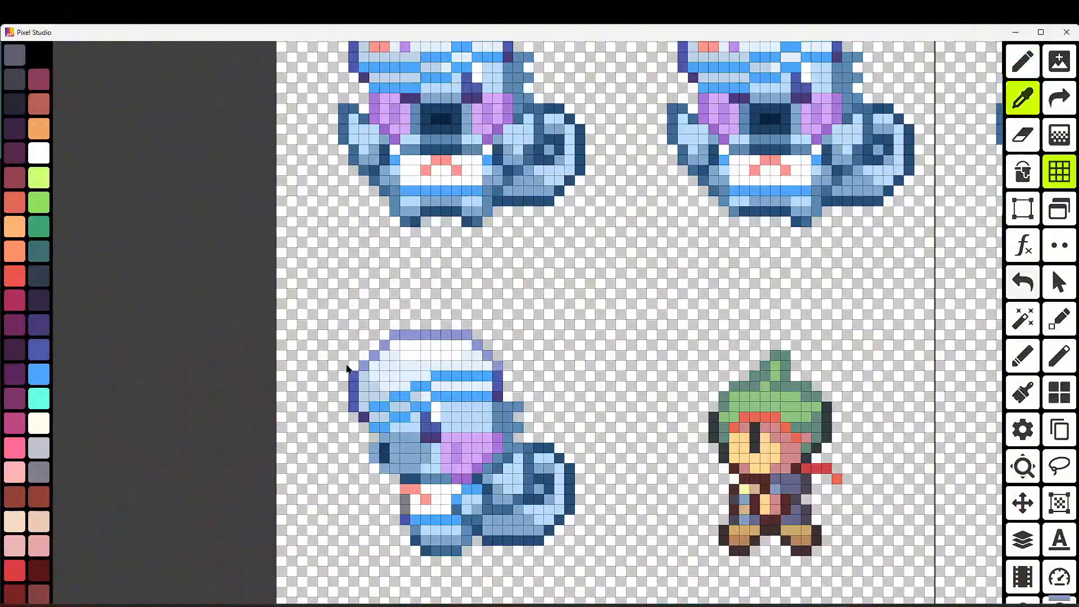
- Copy the side-facing creature from the first frame into the third frame of the same row
scroll(517, 449, down, 2)
key(m)
drag(260, 440, 243, 407)
drag(366, 488, 555, 307)
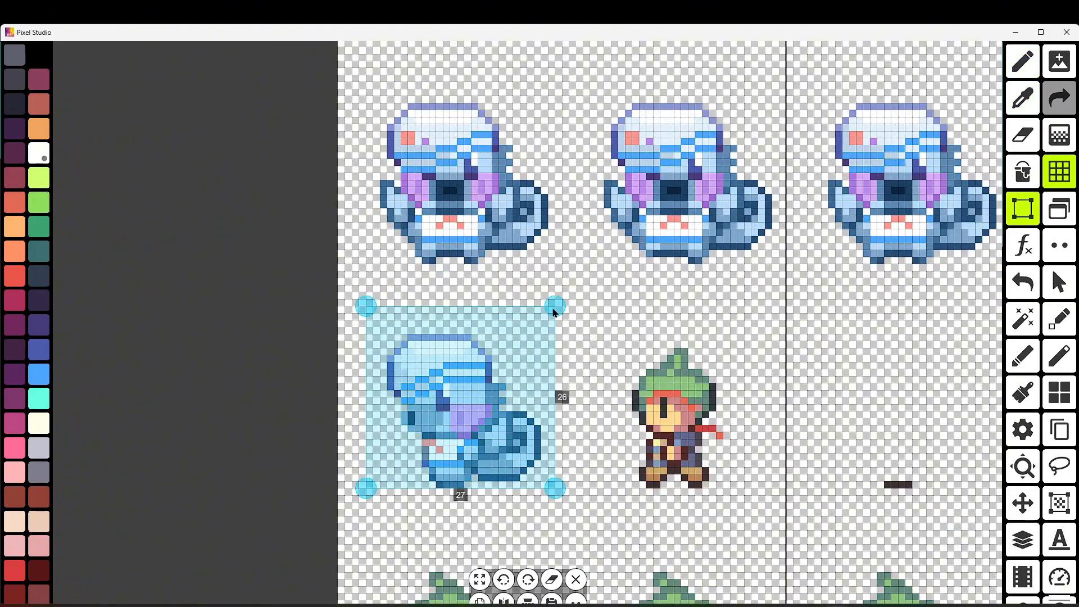
key(ctrl+c)
key(ctrl+v)
key(Return)
drag(390, 418, 246, 397)
scroll(405, 427, up, 2)
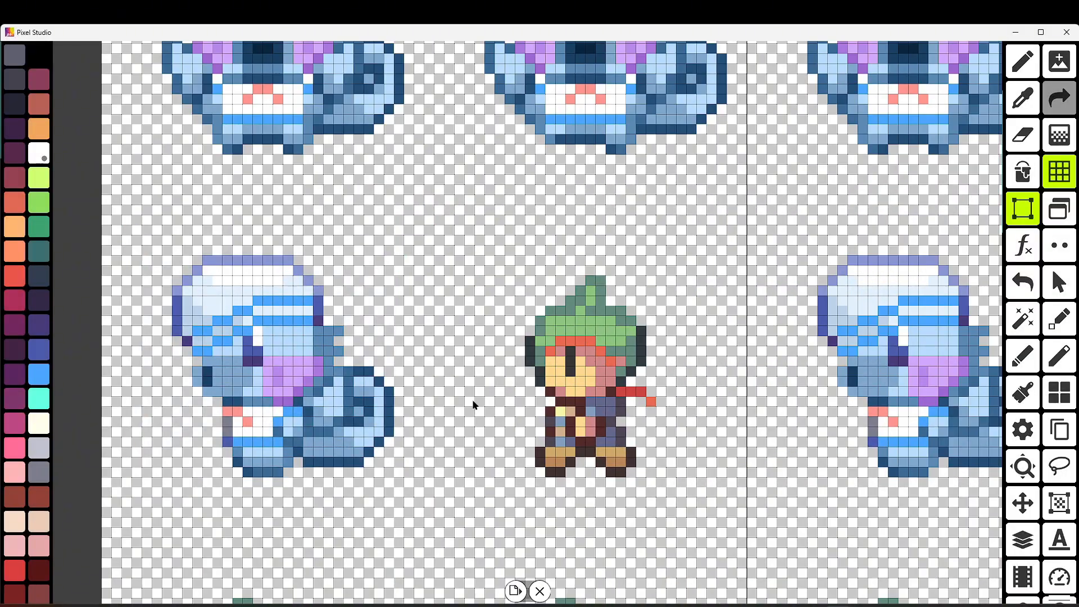
key(ctrl+v)
drag(299, 368, 504, 343)
key(ctrl+z)
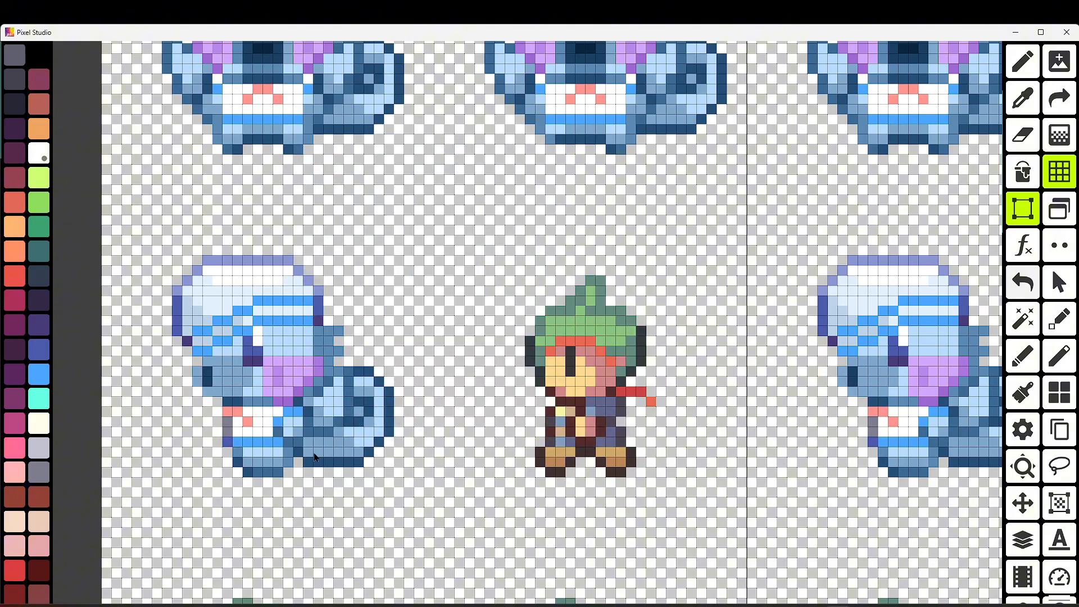
- Place a copy of the side-facing creature's foot in the empty space below it and delete the original foot
scroll(218, 483, up, 1)
drag(224, 474, 307, 440)
key(ctrl+c)
key(ctrl+v)
mouse_move(255, 463)
mouse_down()
mouse_move(134, 511)
mouse_move(272, 516)
mouse_move(272, 502)
mouse_up()
drag(307, 473, 237, 441)
key(Delete)
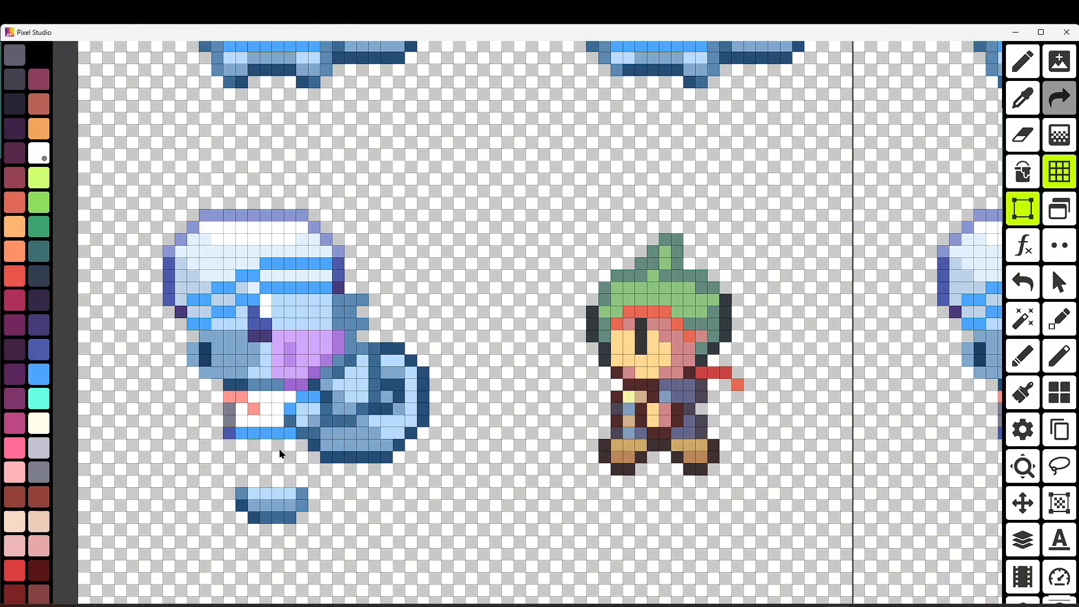
- Copy the footless side-facing creature over the second frame's sprite, keeping the brown walking legs underneath
drag(140, 462, 441, 211)
key(ctrl+c)
key(ctrl+v)
drag(284, 344, 677, 347)
click(623, 486)
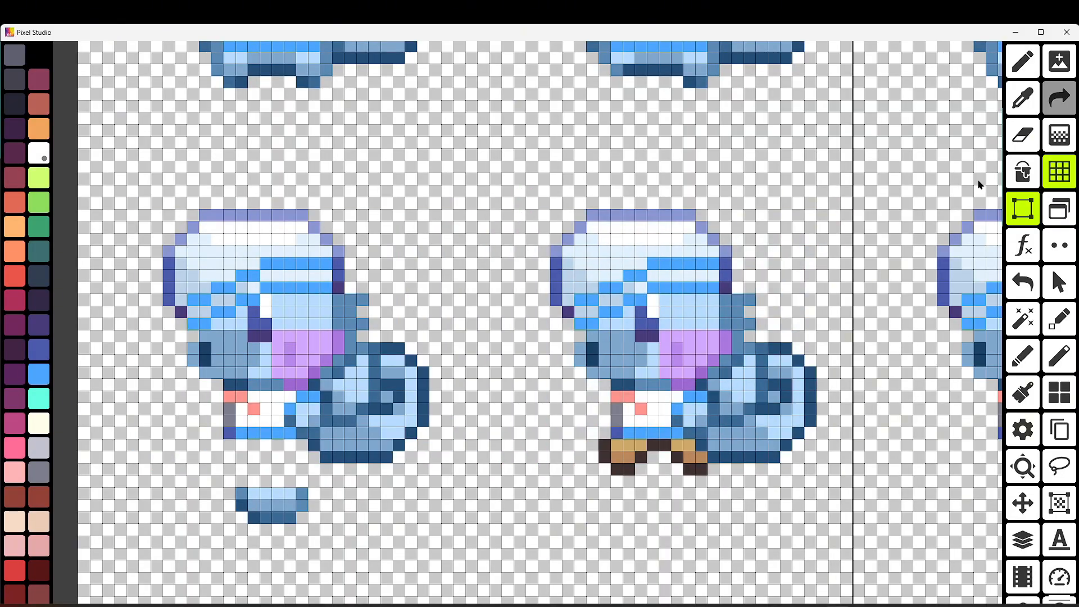
- Move the separated foot back up under the first frame's side-facing creature
drag(307, 522, 237, 488)
drag(271, 505, 271, 456)
click(110, 366)
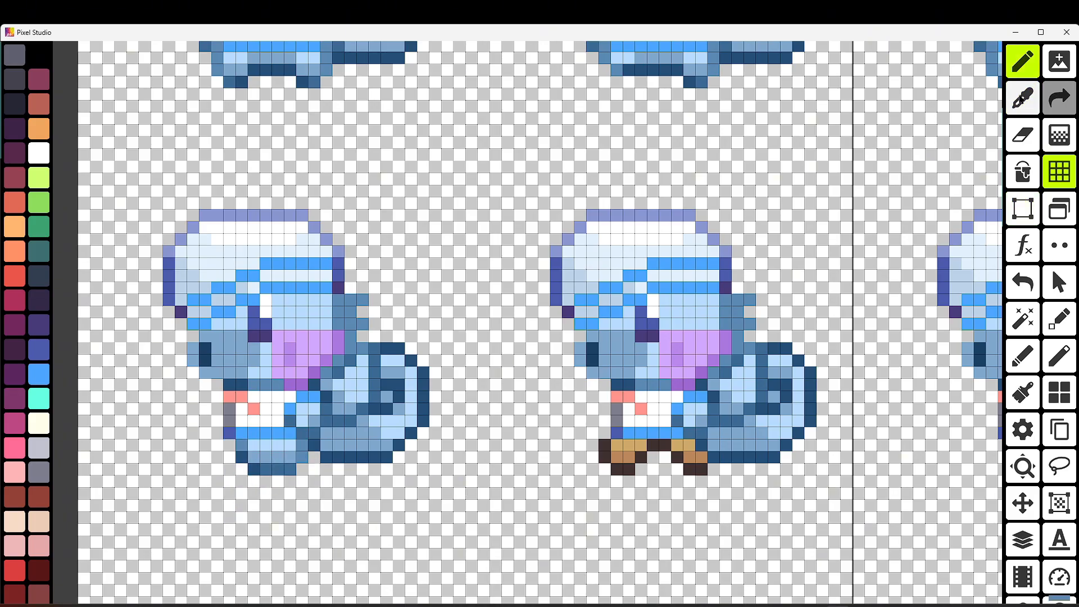
- Recolor the second frame's brown walking legs with the blues picked from the first frame's foot
right_click(252, 473)
drag(689, 468, 664, 444)
drag(649, 444, 665, 483)
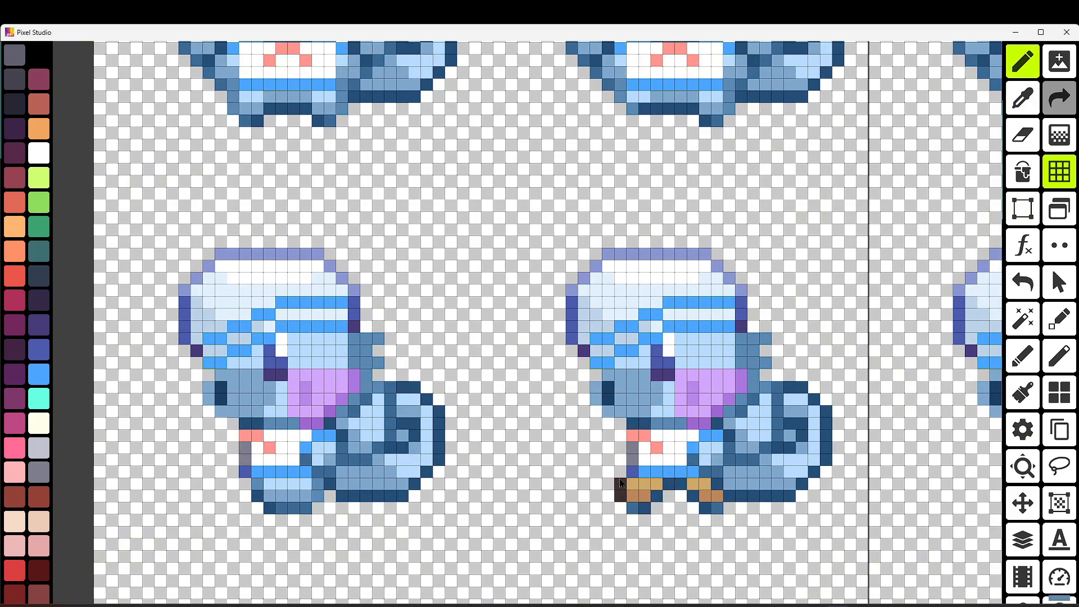
scroll(315, 408, down, 5)
scroll(80, 308, up, 1)
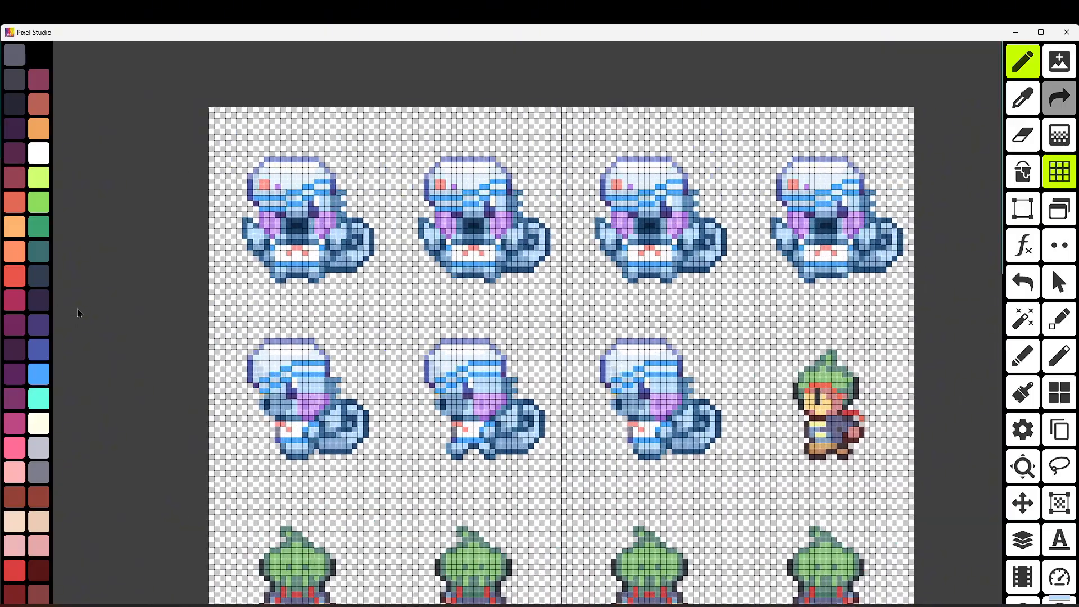
- Copy the walking side-facing creature from the second frame over the fourth frame's sprite
scroll(713, 455, up, 1)
drag(713, 455, 636, 417)
scroll(635, 417, up, 1)
click(1021, 208)
drag(210, 414, 414, 238)
key(ctrl+c)
key(ctrl+v)
drag(312, 332, 818, 332)
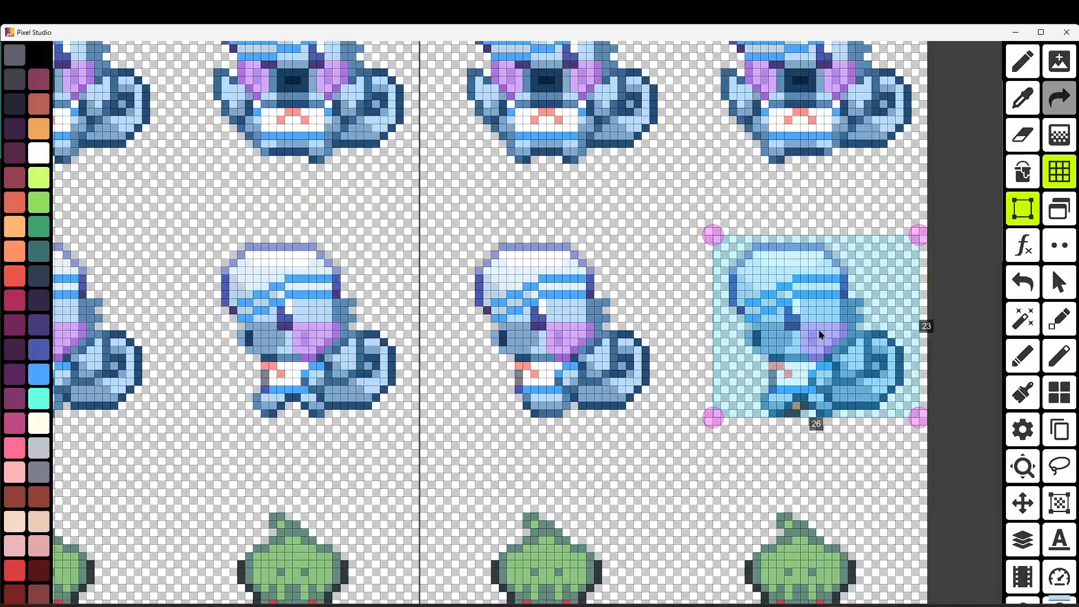
- Clean up the leftover base-sprite pixels around the feet of the fourth frame's side-facing creature
key(e)
scroll(809, 359, up, 1)
drag(796, 400, 778, 412)
scroll(831, 419, down, 5)
key(ctrl+z)
key(b)
scroll(324, 427, up, 1)
scroll(324, 427, down, 2)
- Copy the standing side-facing creature over the first side-view sprite in the lower half of the sheet
key(s)
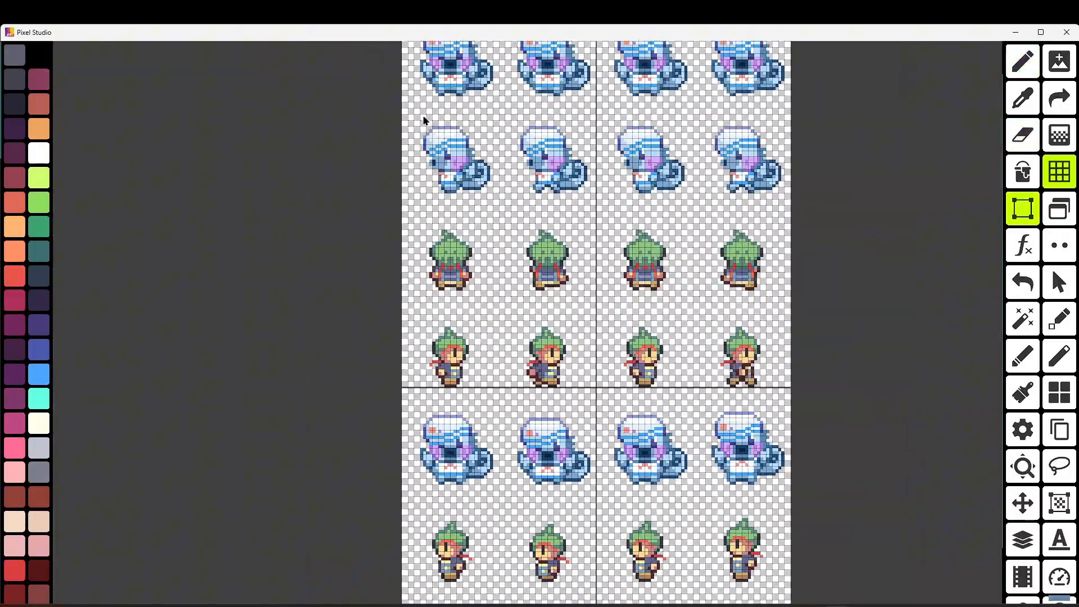
drag(415, 117, 492, 191)
key(ctrl+c)
key(ctrl+v)
drag(448, 539, 451, 549)
drag(362, 513, 377, 495)
scroll(490, 520, up, 3)
drag(362, 496, 361, 522)
- Place the side-facing creature in the lower side-view row's second frame and lower its upper body by one pixel
key(ctrl+v)
drag(462, 374, 646, 391)
drag(326, 496, 375, 493)
key(ctrl+c)
key(ctrl+v)
drag(493, 385, 631, 486)
click(732, 516)
drag(732, 515, 578, 504)
scroll(578, 504, down, 1)
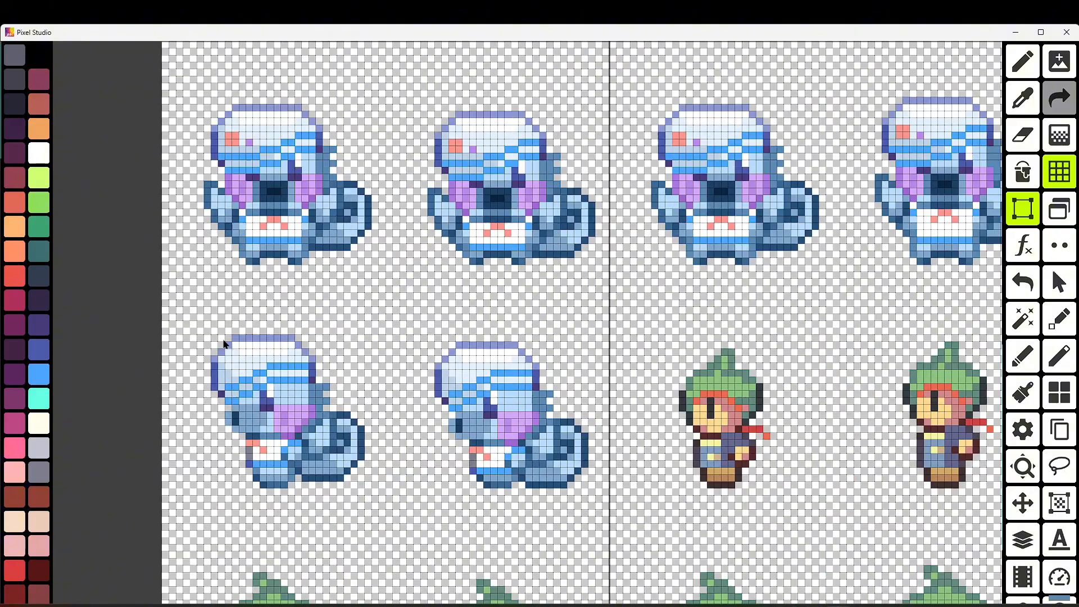
- Copy the side-facing creature over the third and fourth sprites of the lower side-view row
drag(211, 335, 364, 487)
key(ctrl+v)
drag(414, 426, 736, 413)
click(903, 480)
drag(904, 481, 662, 462)
scroll(663, 463, up, 1)
drag(388, 317, 758, 401)
key(ctrl+v)
click(755, 503)
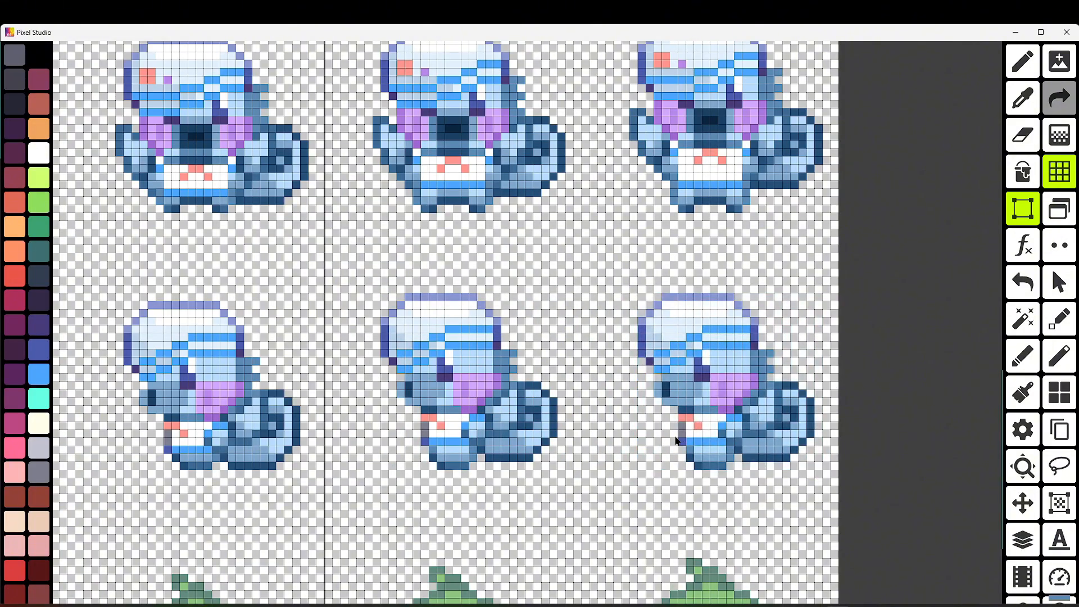
- Raise the fourth frame's creature above its foot by one pixel and patch the gap in its body
drag(630, 441, 826, 281)
key(Up)
click(747, 475)
scroll(747, 475, up, 1)
right_click(668, 420)
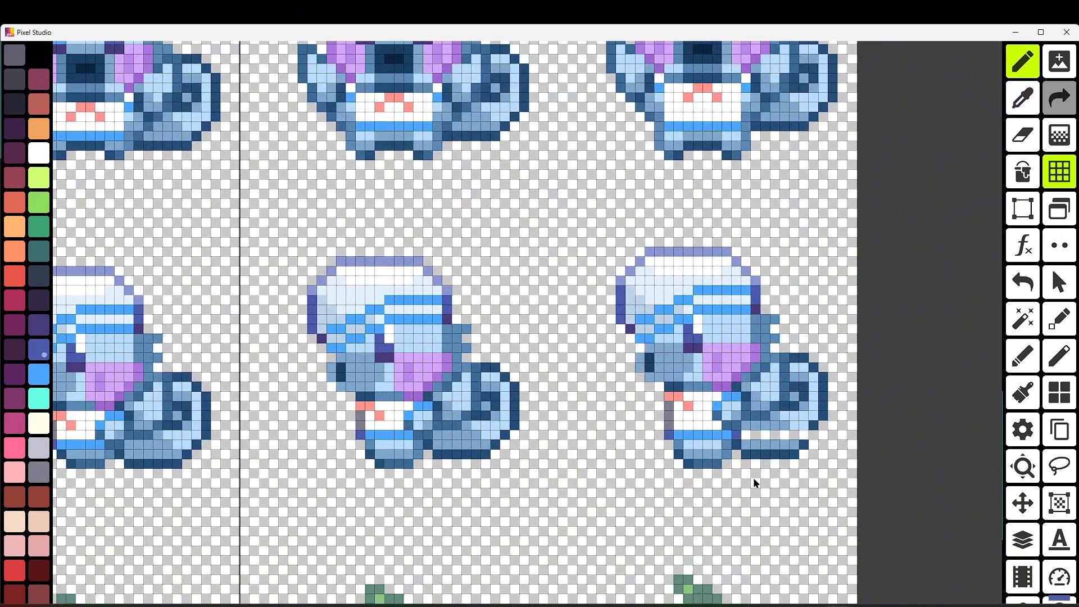
- Move the detached underside of the fourth frame's tail up by one pixel
key(m)
drag(736, 464, 815, 437)
key(Up)
key(e)
- Copy the first front-facing creature over the first back-view sprite in the upper half and mirror it horizontally
scroll(759, 256, down, 3)
drag(858, 177, 864, 373)
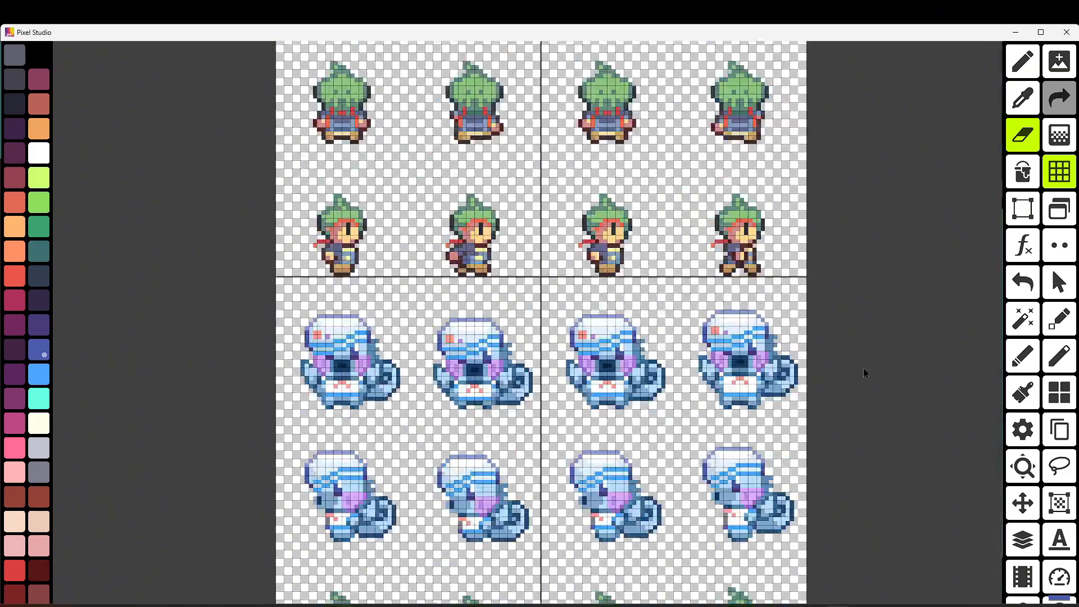
drag(477, 70, 614, 203)
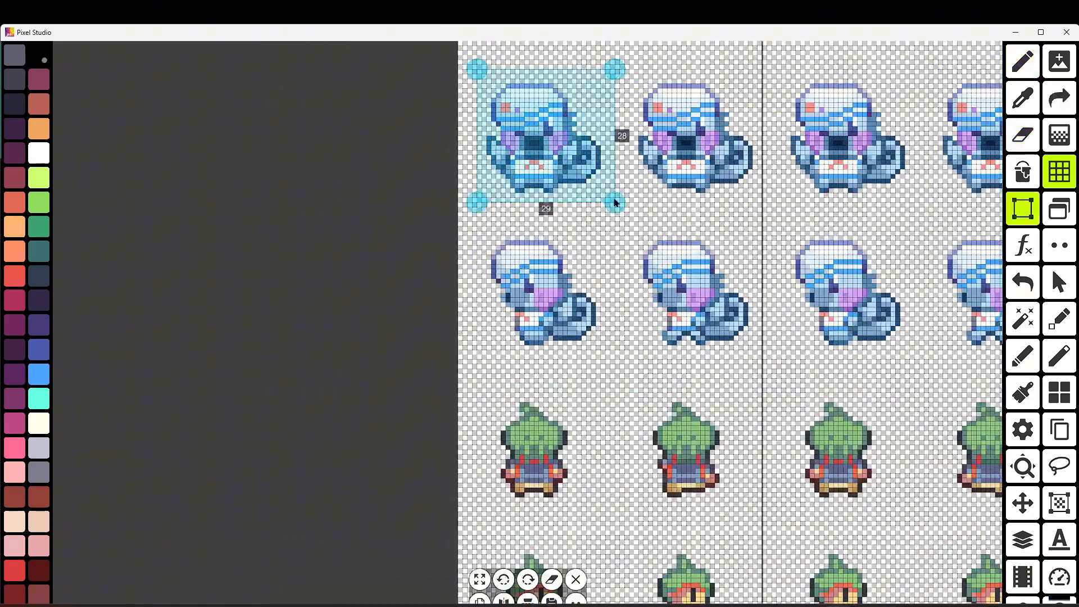
key(ctrl+c)
key(ctrl+v)
drag(557, 152, 561, 455)
click(566, 545)
scroll(536, 534, up, 1)
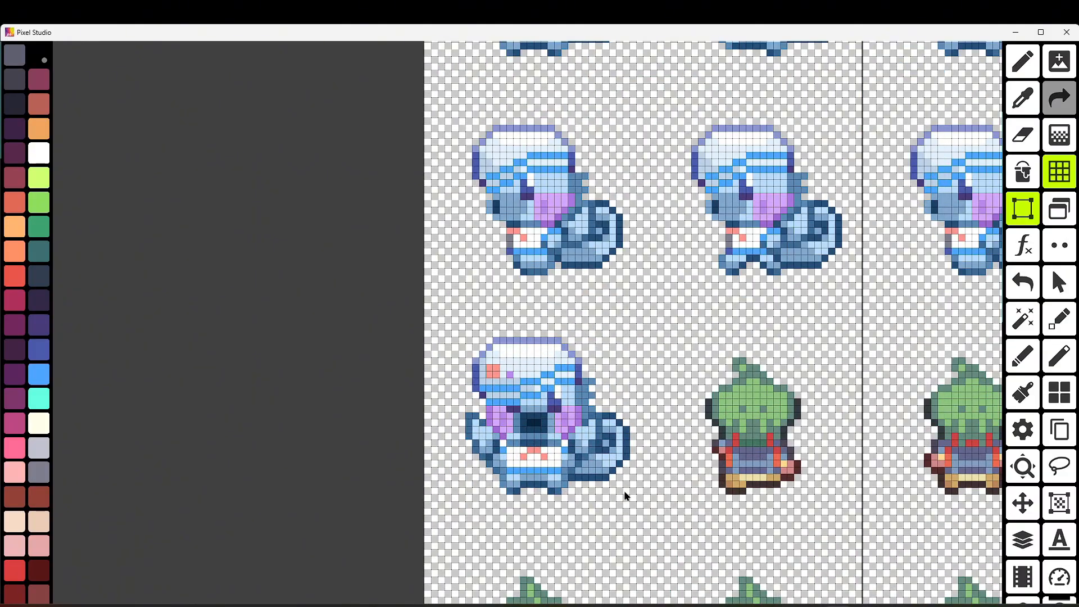
scroll(629, 496, up, 2)
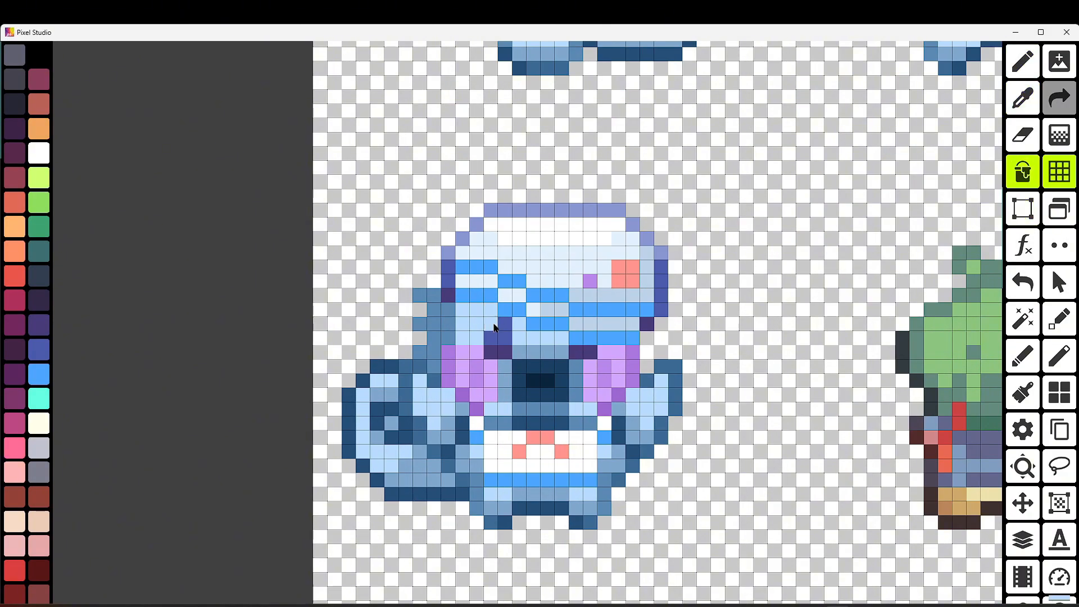
- Cover the back-view creature's eyes, nose and cheeks with light blue and recolor the purple cheek edges in blue
click(475, 395)
click(604, 372)
key(i)
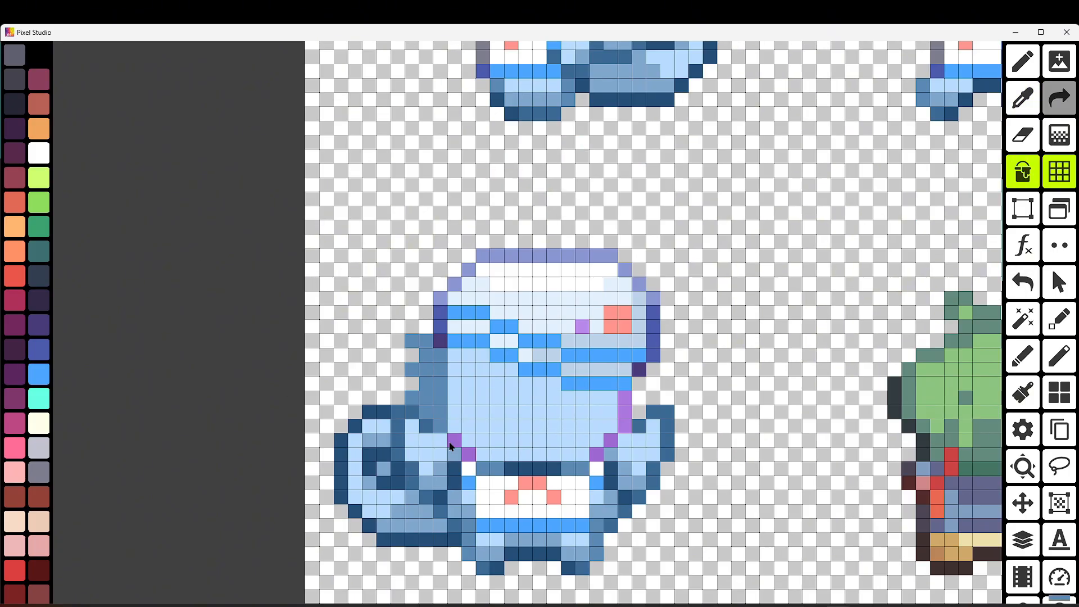
click(452, 444)
click(606, 447)
- Erase the jagged tuft sticking out from the side of the back-view creature's head
scroll(531, 430, up, 1)
click(1022, 135)
drag(402, 322, 387, 390)
key(i)
scroll(712, 293, up, 1)
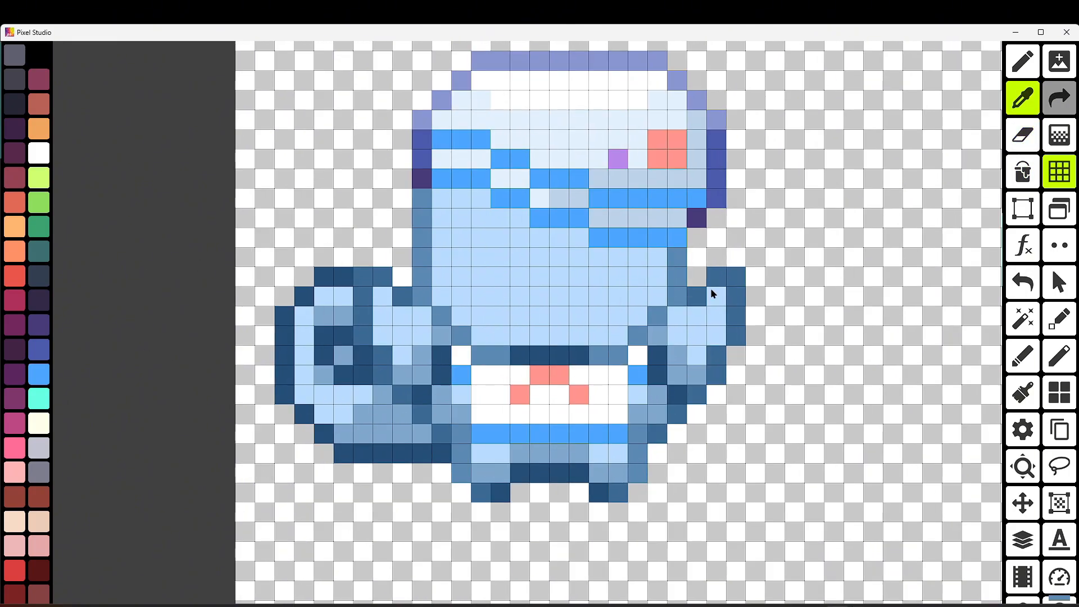
- Copy the back-view creature's tail and place the copy over its lower back
scroll(522, 506, down, 2)
scroll(471, 481, up, 2)
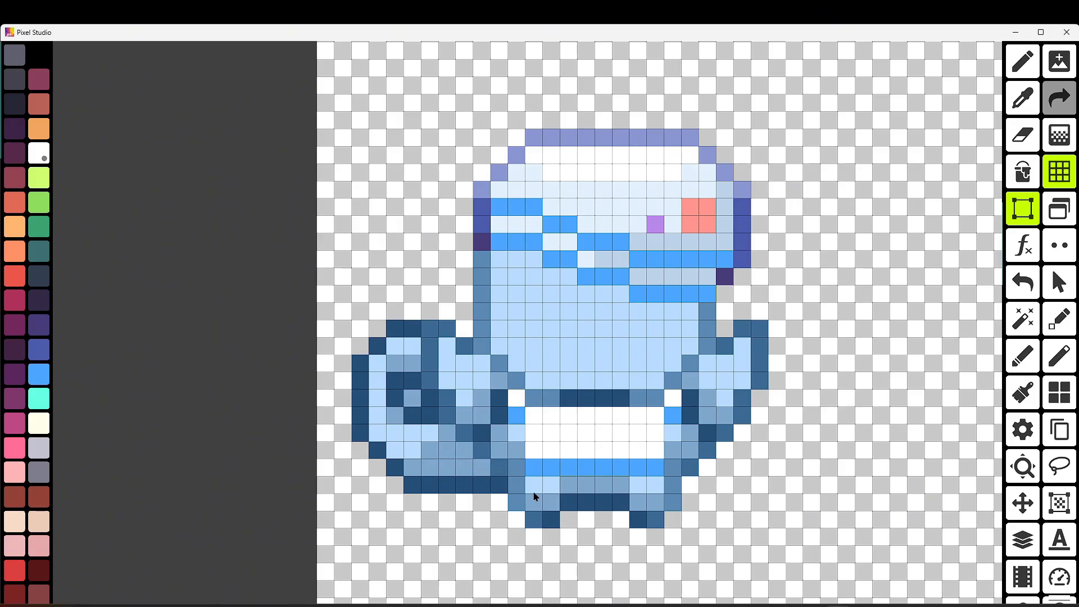
drag(503, 489, 356, 325)
key(ctrl+c)
drag(788, 427, 817, 456)
key(ctrl+v)
drag(669, 500, 773, 499)
scroll(501, 487, up, 1)
- Erase the original tail sticking out beyond the pasted one, leaving a raised arm shape beside it
click(1011, 163)
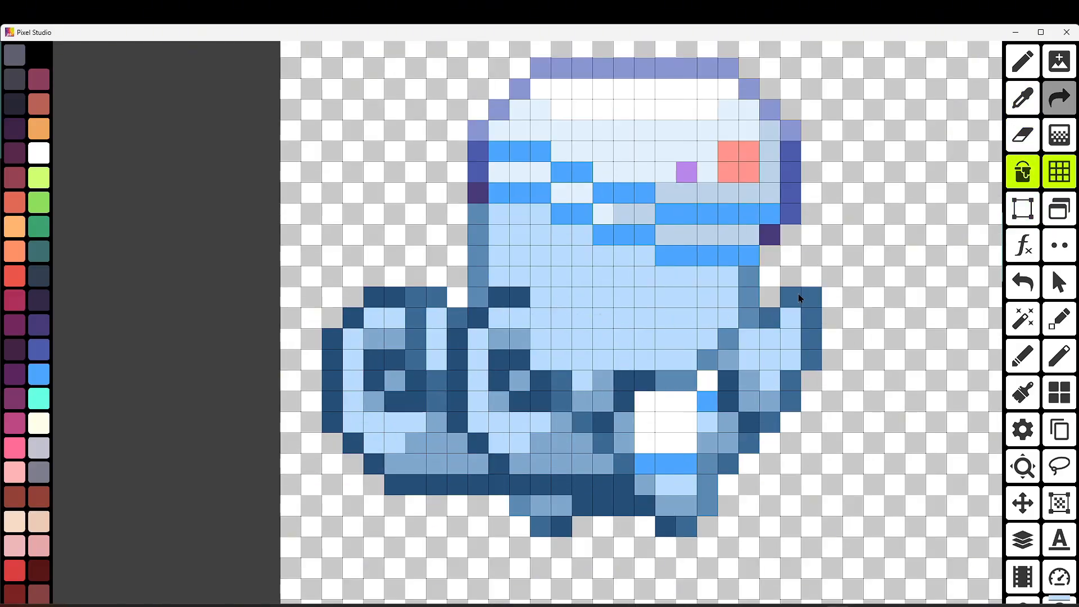
key(e)
mouse_move(388, 297)
mouse_down()
mouse_move(345, 395)
mouse_move(454, 456)
mouse_up()
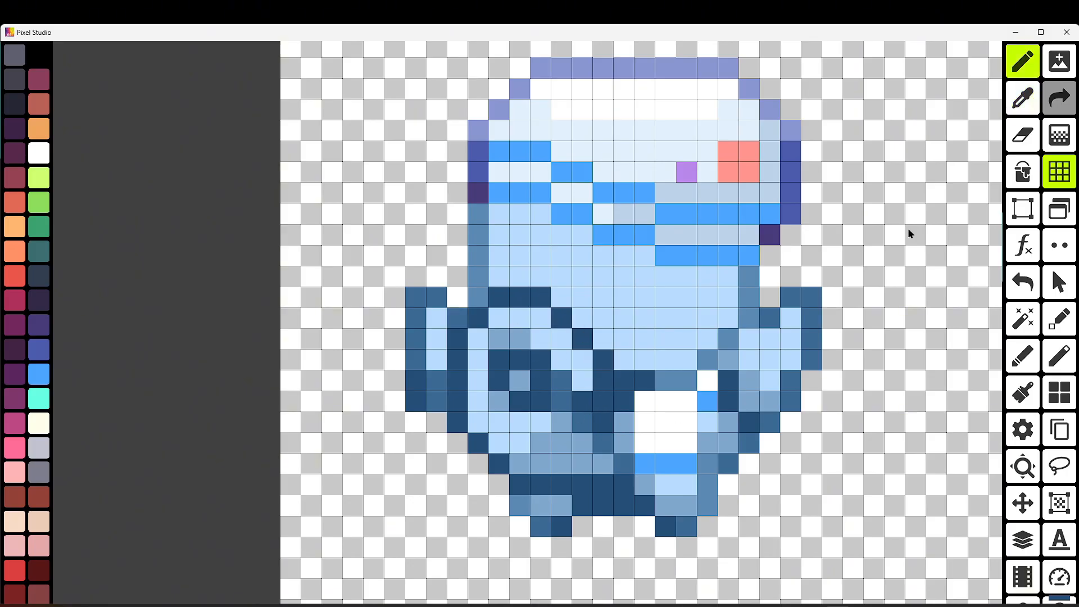
- Redraw the inner edge of the pasted tail in dark and light blue and restore the white cloth beside it
drag(621, 422, 623, 443)
scroll(520, 344, down, 1)
scroll(517, 345, up, 1)
right_click(593, 331)
drag(593, 353, 593, 376)
click(616, 353)
scroll(652, 474, down, 1)
scroll(664, 480, up, 1)
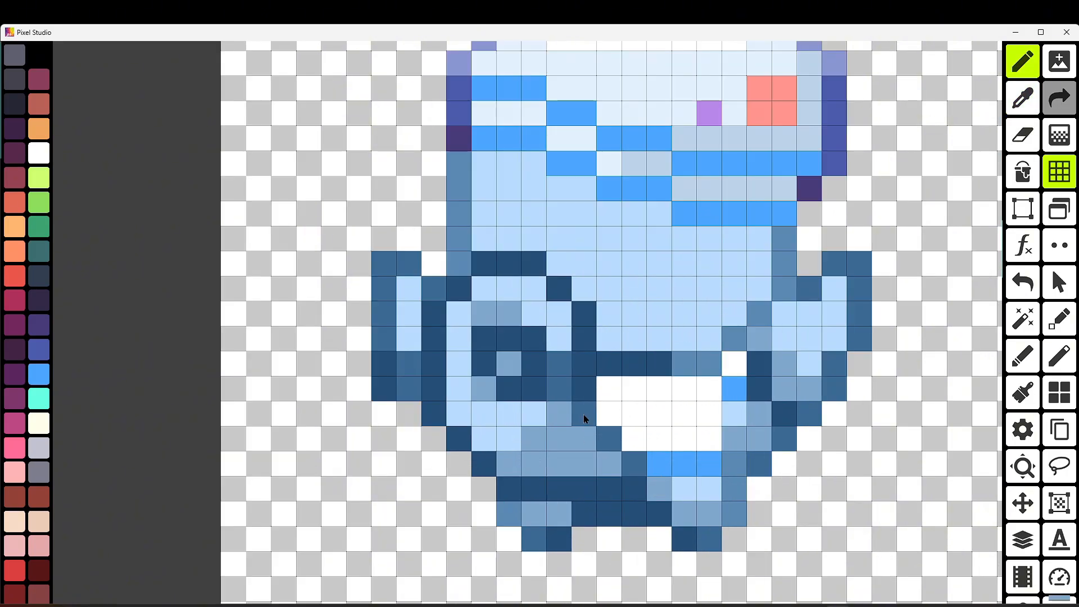
- Draw a blue diagonal edge across the white cloth beside the opposite arm and blend the enclosed pixels into the body
scroll(680, 478, down, 1)
scroll(860, 381, up, 1)
scroll(443, 451, down, 2)
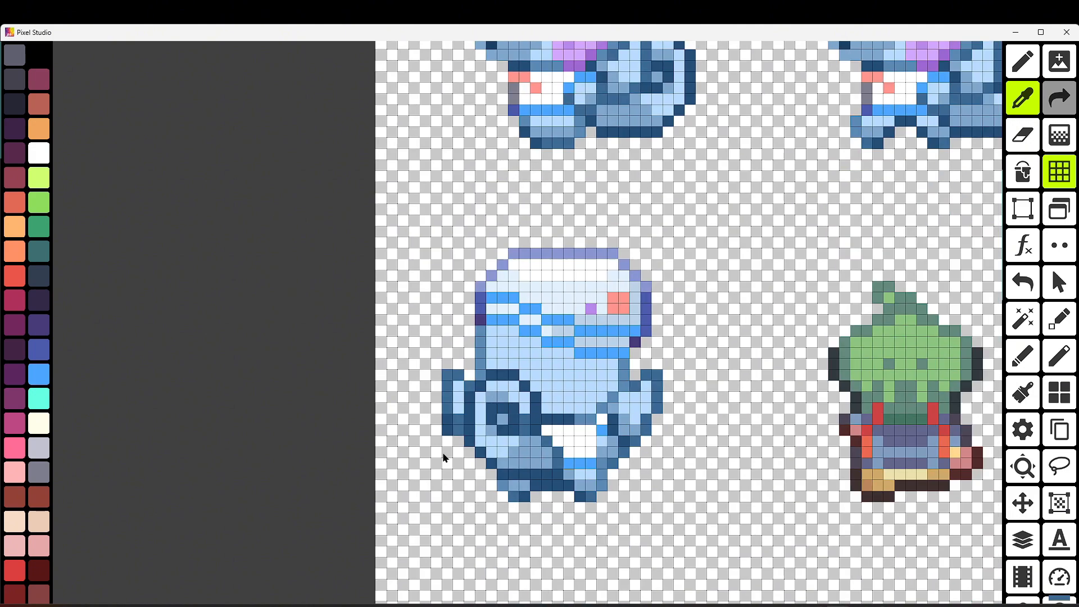
scroll(406, 414, up, 2)
scroll(815, 447, up, 1)
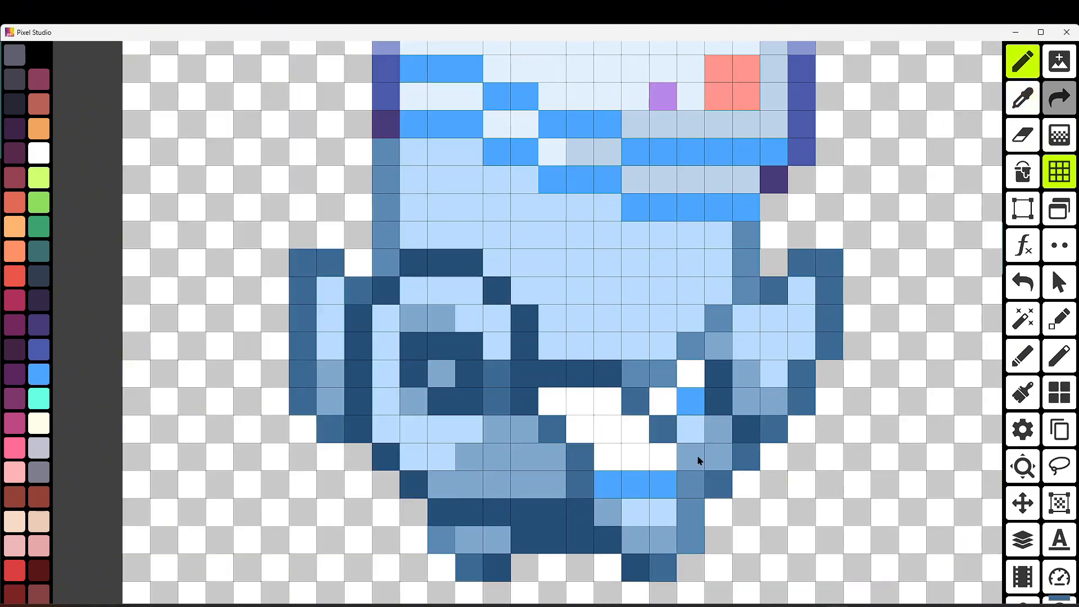
drag(718, 373, 697, 428)
scroll(765, 433, down, 1)
key(b)
click(747, 429)
scroll(759, 468, down, 2)
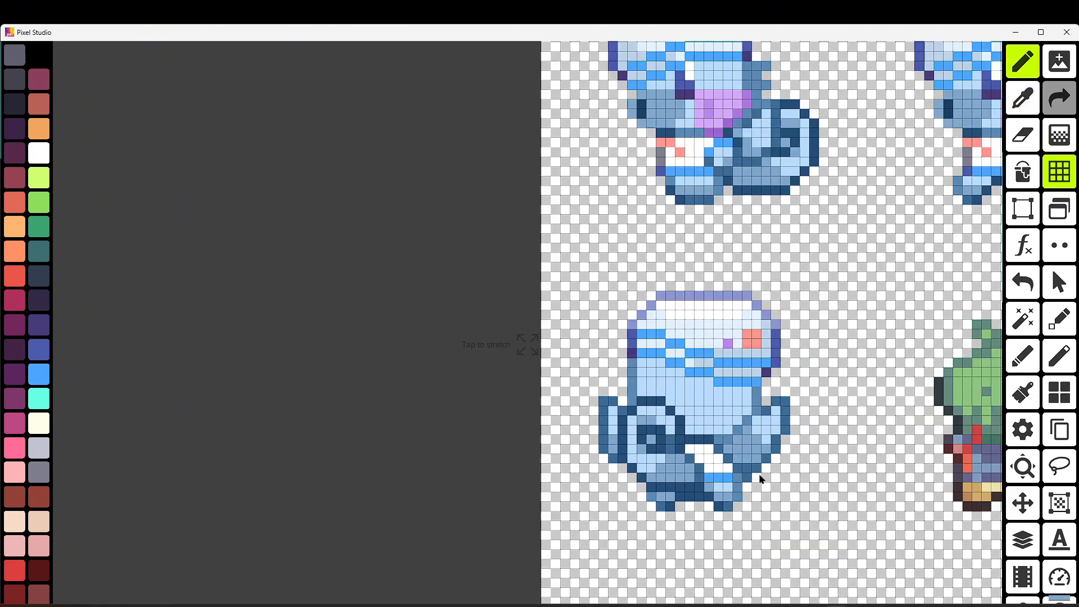
- Narrow the white cloth strip beside the back-view creature's tail and retouch the tail and arm outlines with blues sampled from the body
scroll(759, 468, up, 2)
right_click(695, 453)
drag(609, 399, 637, 427)
right_click(666, 398)
click(637, 398)
scroll(702, 477, down, 4)
scroll(697, 464, up, 2)
right_click(699, 475)
click(681, 475)
click(605, 437)
scroll(506, 453, down, 2)
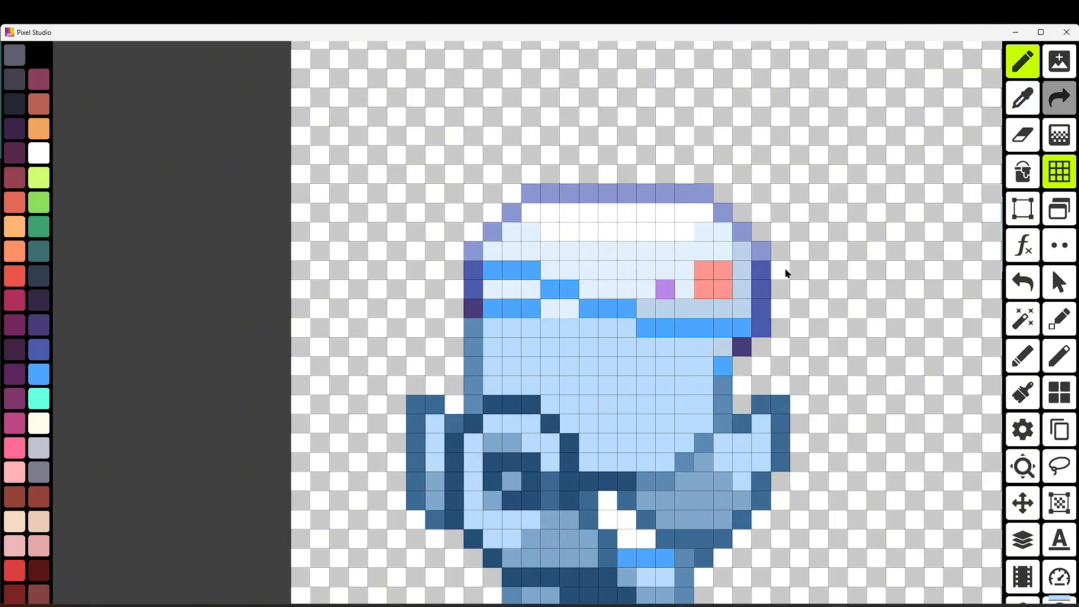
- Remove the red and purple marks from the back-view hat by filling them with sampled hat colors
click(1022, 281)
scroll(858, 316, down, 1)
scroll(859, 314, up, 2)
right_click(657, 267)
key(g)
click(690, 275)
scroll(767, 342, down, 4)
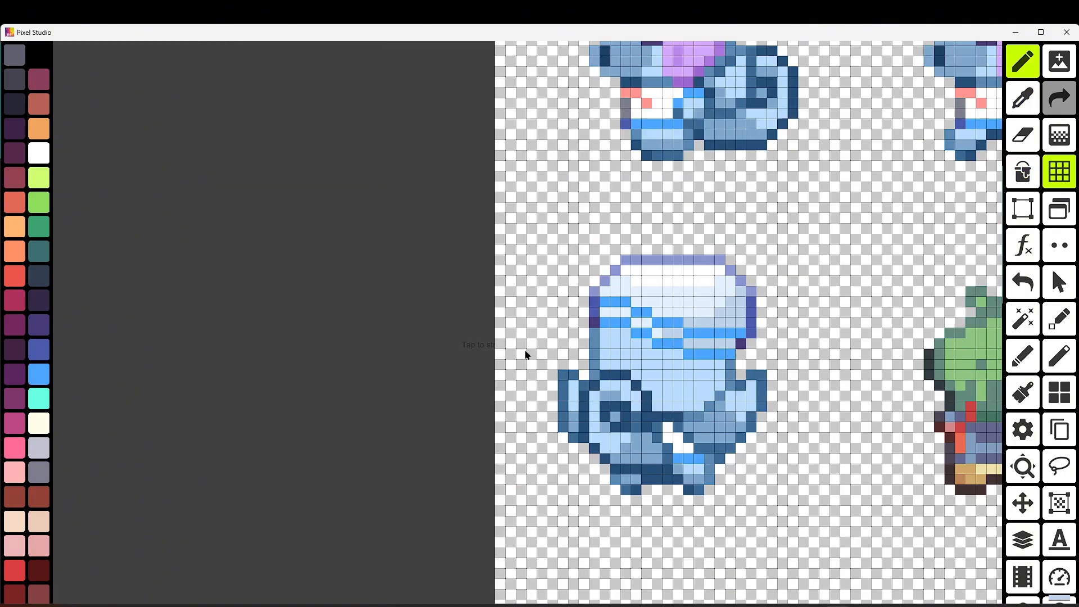
- Extend the purple edge at the lower corner of the back-view hat and shade the middle of the back in a darker blue
scroll(697, 382, up, 2)
scroll(730, 328, up, 4)
scroll(732, 335, down, 1)
right_click(709, 295)
click(676, 329)
scroll(674, 366, down, 2)
scroll(666, 357, up, 1)
right_click(651, 368)
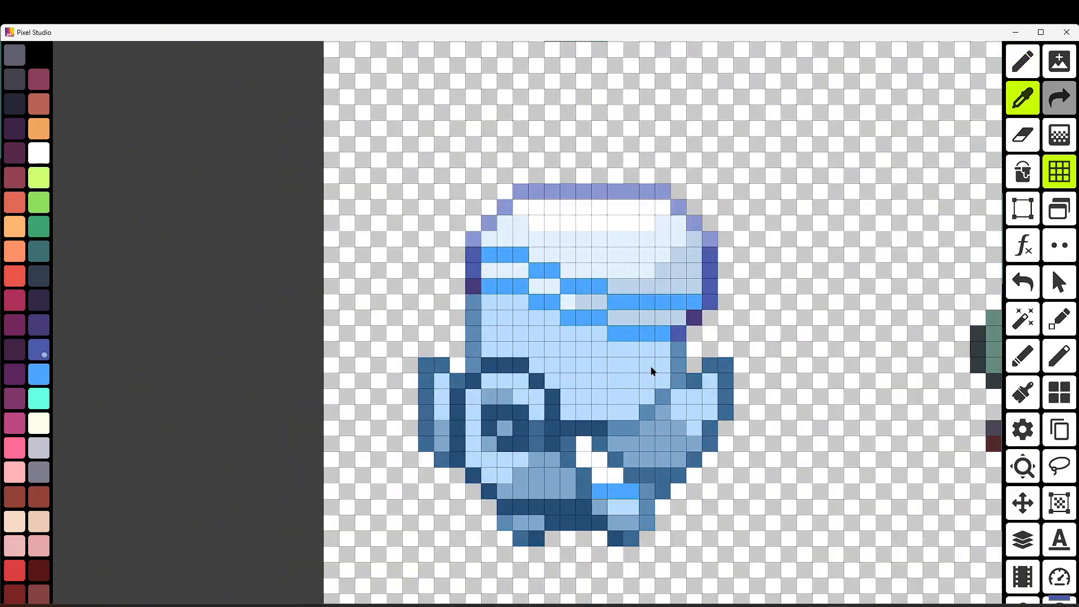
scroll(484, 347, down, 5)
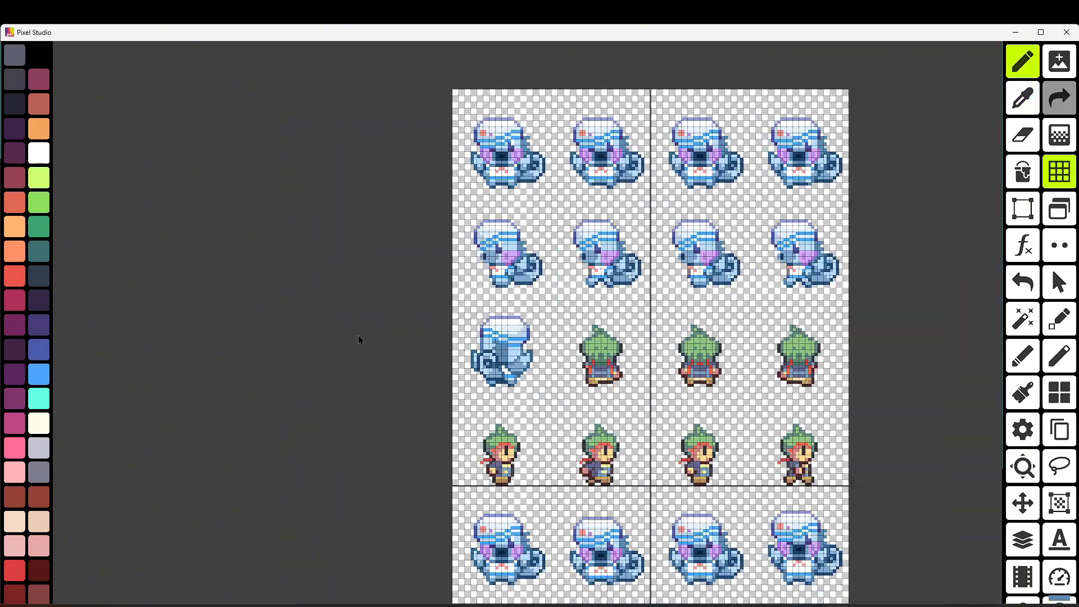
- Copy the finished back-view creature and place the copy over the second back-view base sprite
scroll(427, 360, up, 3)
key(s)
scroll(201, 458, down, 2)
drag(200, 457, 103, 291)
scroll(104, 291, up, 1)
drag(311, 283, 484, 472)
key(ctrl+c)
key(ctrl+v)
drag(428, 393, 613, 411)
key(ctrl+z)
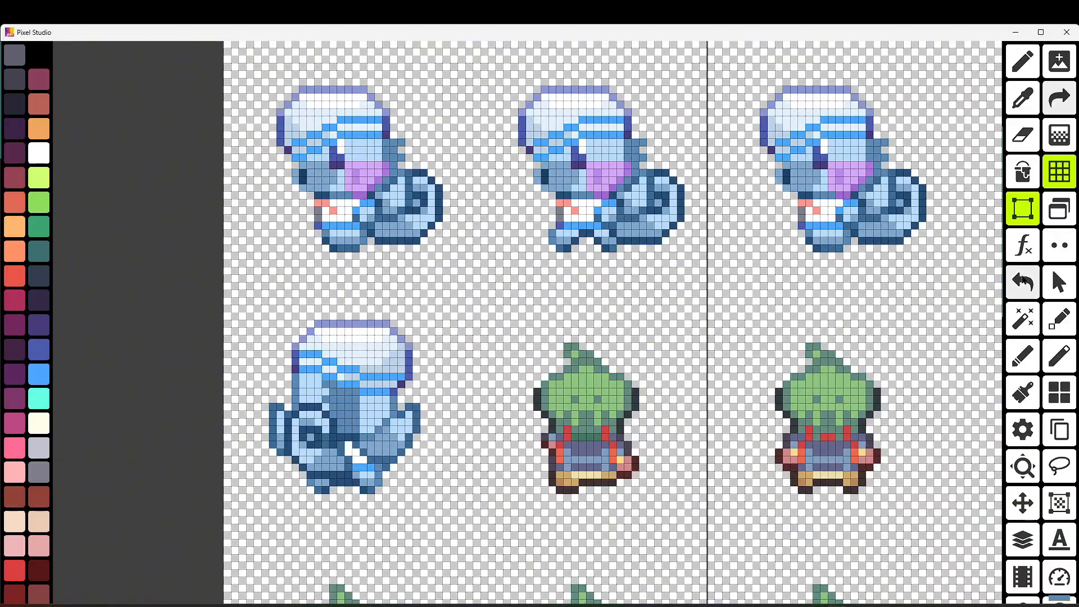
key(ctrl+v)
drag(370, 406, 612, 408)
- Erase the leftover base-sprite pixels around the second back-view frame and redraw one foot as raised
mouse_move(161, 217)
mouse_down()
mouse_move(151, 385)
mouse_move(152, 287)
mouse_up()
key(e)
scroll(584, 556, up, 1)
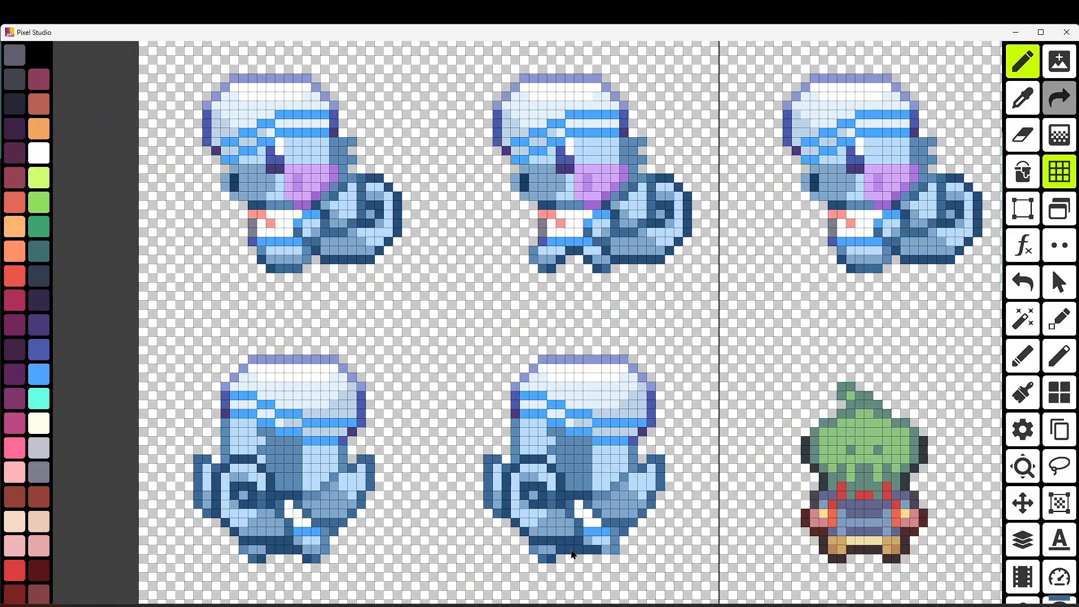
key(e)
scroll(572, 553, down, 2)
scroll(298, 433, up, 1)
- Copy the first back-view creature onto the third back-view frame
key(m)
drag(241, 343, 385, 486)
right_click(384, 486)
click(525, 383)
drag(312, 415, 692, 416)
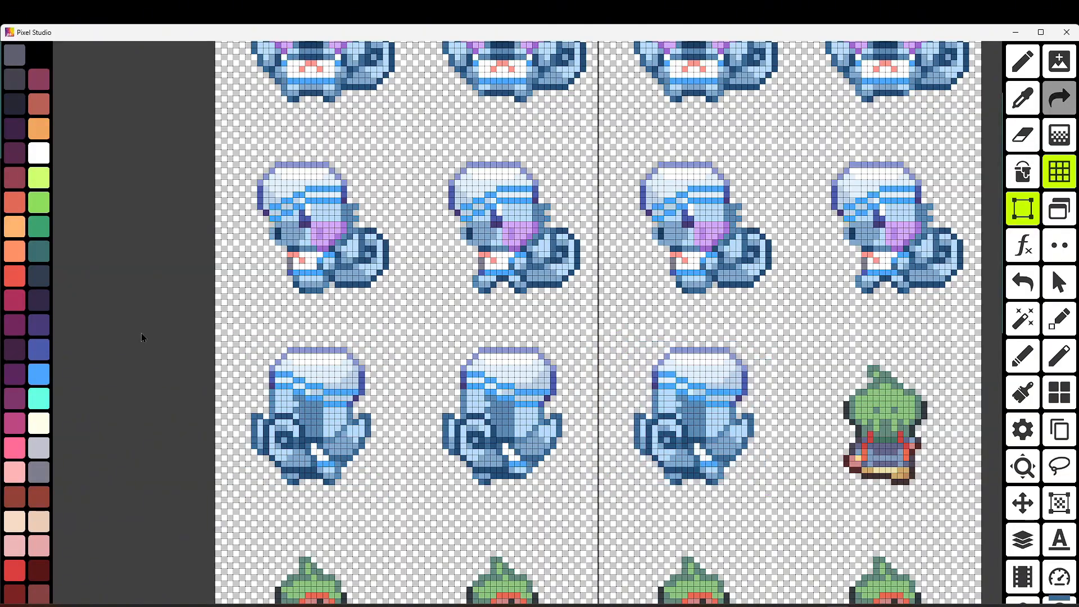
- Copy the third back-view creature onto the fourth back-view frame and erase the base-sprite pixels around it
drag(527, 361, 430, 371)
drag(525, 350, 690, 496)
right_click(690, 496)
click(525, 382)
drag(611, 428, 809, 429)
key(e)
scroll(843, 483, up, 1)
scroll(728, 476, down, 2)
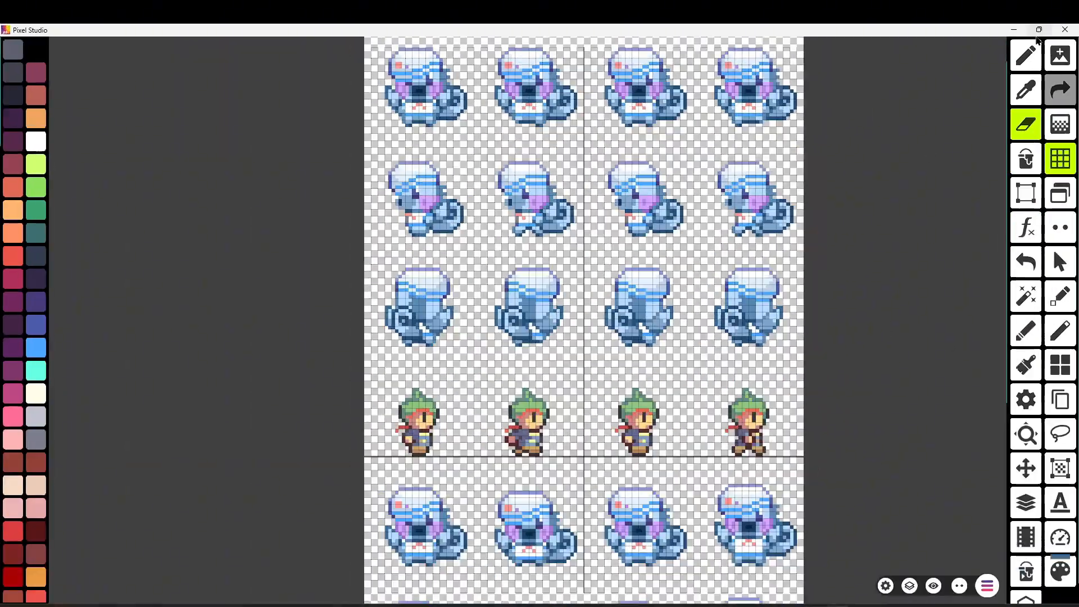
- Copy a standing back-view creature onto the first back-view frame of the lower block of the sheet
scroll(674, 393, up, 1)
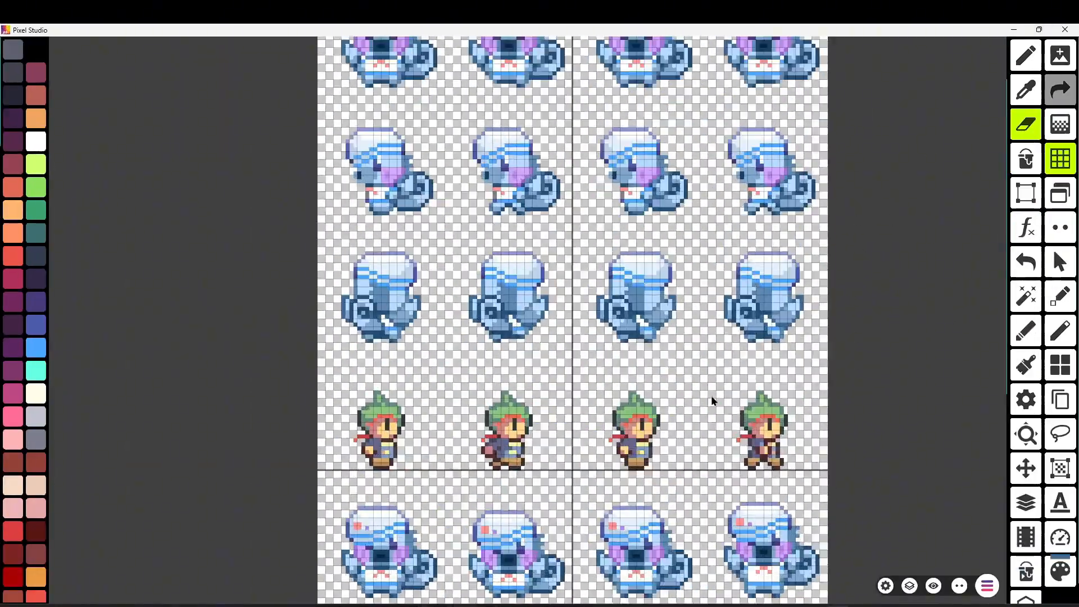
scroll(453, 250, up, 2)
key(m)
drag(453, 251, 638, 419)
key(ctrl+c)
drag(336, 434, 334, 380)
scroll(333, 380, down, 2)
right_click(474, 359)
click(475, 359)
drag(516, 82, 524, 496)
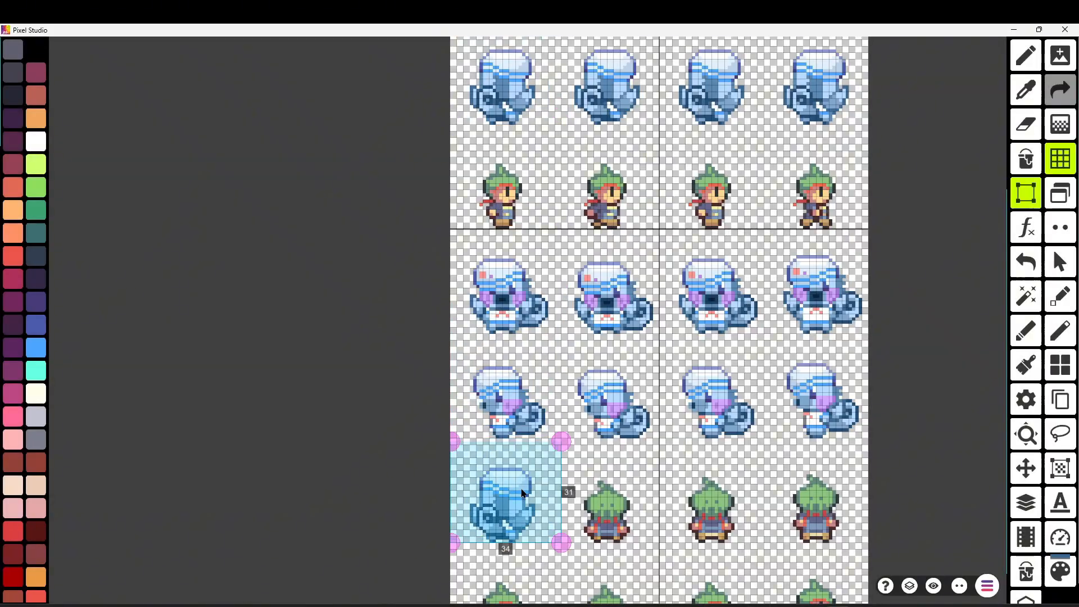
scroll(528, 501, up, 2)
click(530, 504)
- Copy the lower block's first back-view creature onto its second back-view frame
scroll(530, 505, up, 1)
drag(229, 285, 426, 485)
right_click(424, 483)
click(525, 383)
drag(360, 380, 614, 380)
- Erase the leftover base-sprite pixels around the second back-view frame and shift the creature's body above the feet down one pixel
click(1025, 125)
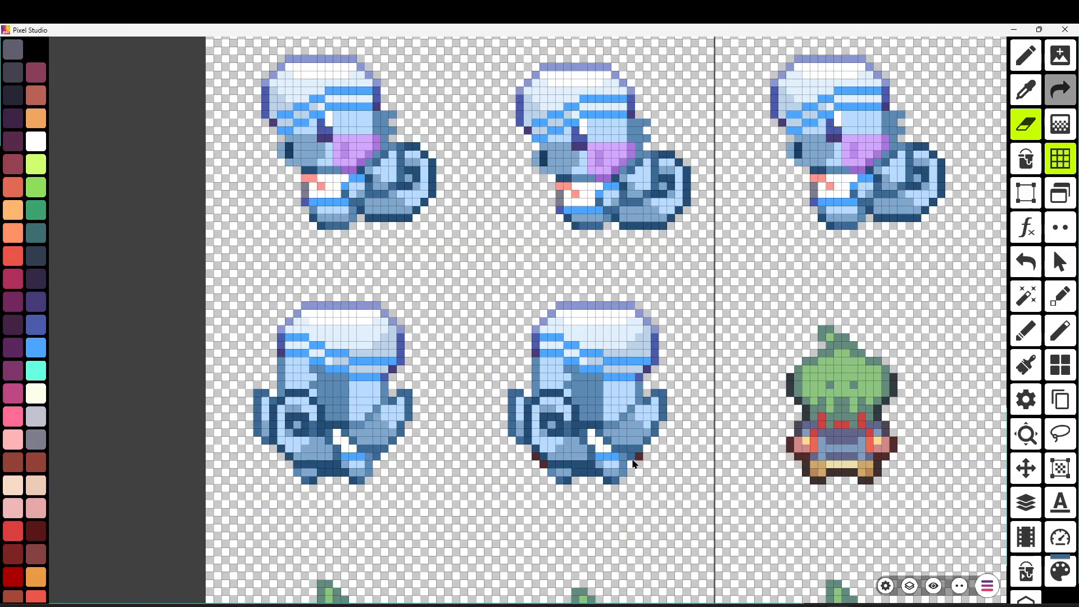
drag(501, 469, 690, 294)
drag(614, 367, 614, 374)
click(744, 446)
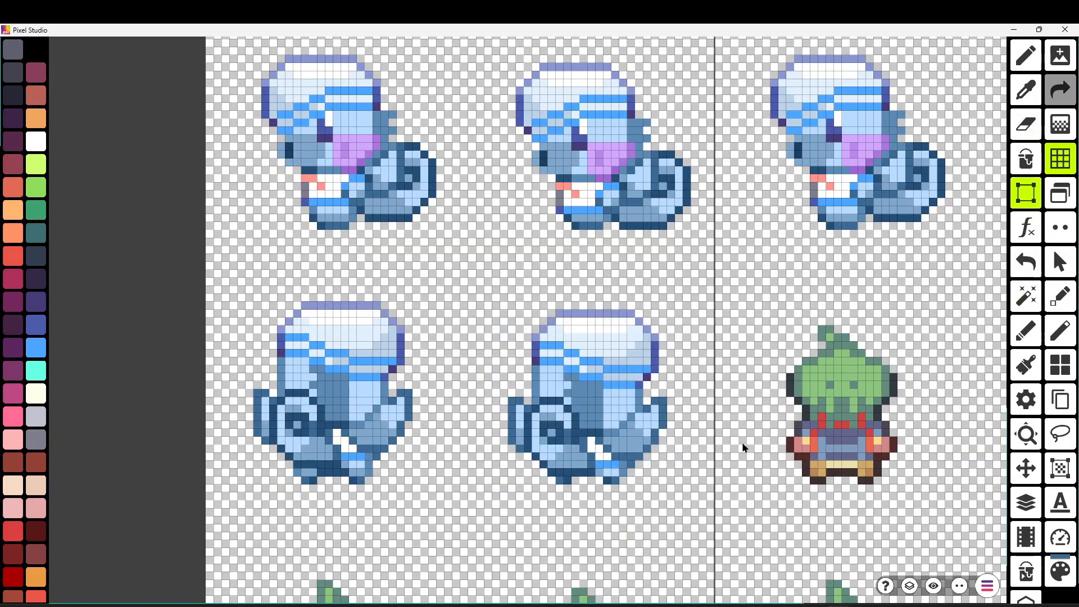
- Copy the lower block's first back-view creature onto its third back-view frame
drag(704, 446, 626, 429)
drag(341, 466, 175, 316)
key(ctrl+c)
drag(621, 419, 645, 451)
key(ctrl+v)
drag(245, 427, 754, 427)
scroll(754, 438, down, 1)
scroll(155, 299, up, 2)
- Copy the third back-view creature onto the fourth frame of the lower block and raise its body above the feet by one pixel
drag(335, 482, 541, 292)
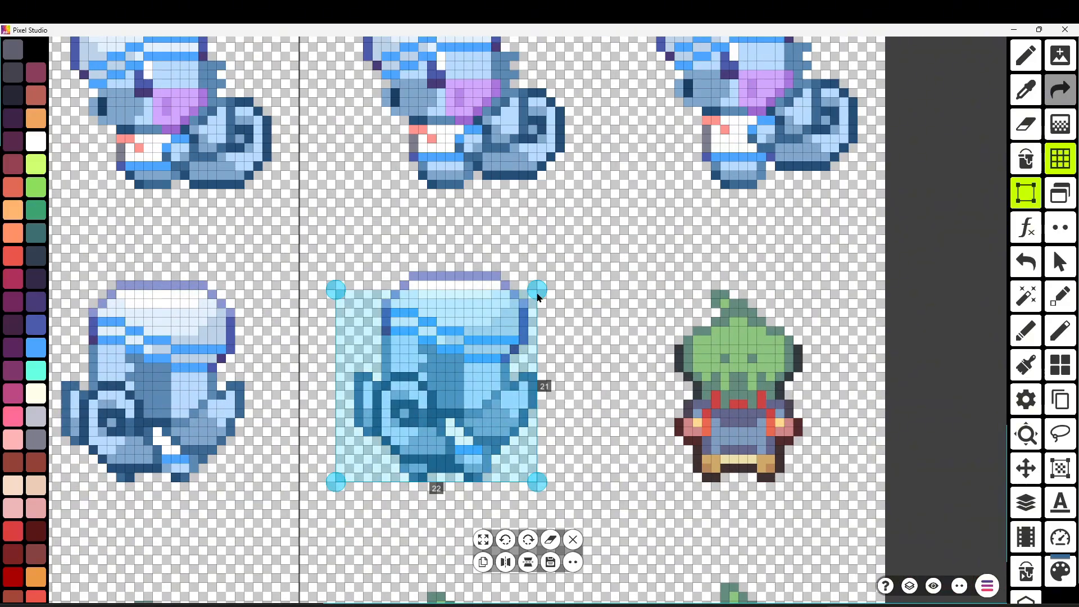
key(ctrl+c)
key(ctrl+v)
drag(476, 404, 770, 400)
drag(852, 453, 638, 261)
drag(780, 312, 779, 304)
- Fill the empty pixel row between the raised body and the feet with the matching outline, cloth and body colors
scroll(785, 446, up, 2)
right_click(742, 423)
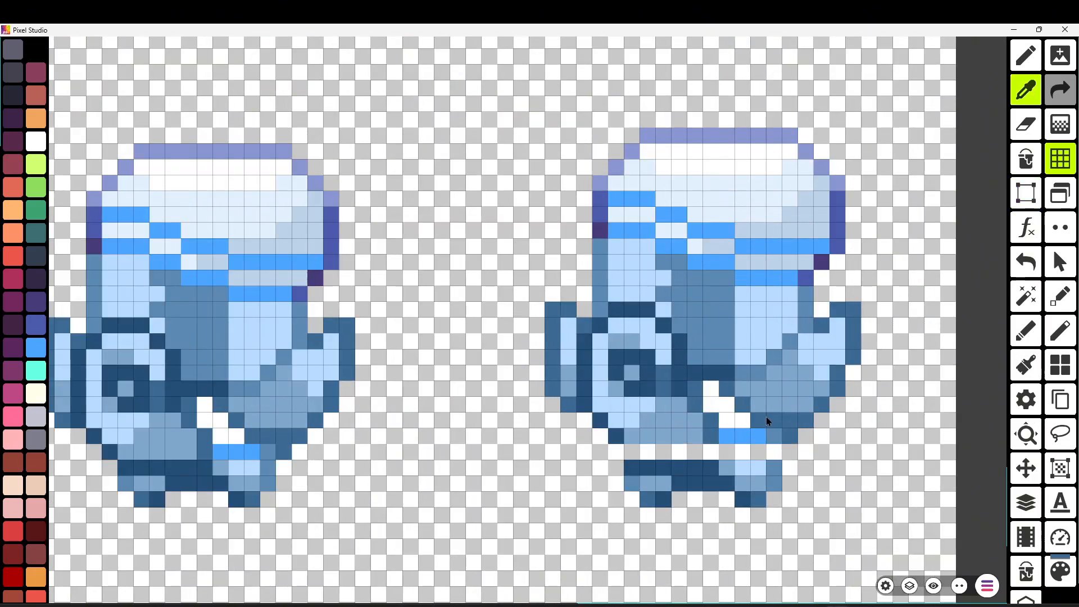
mouse_move(758, 436)
mouse_down()
mouse_move(726, 436)
mouse_move(726, 451)
mouse_up()
right_click(236, 451)
right_click(715, 436)
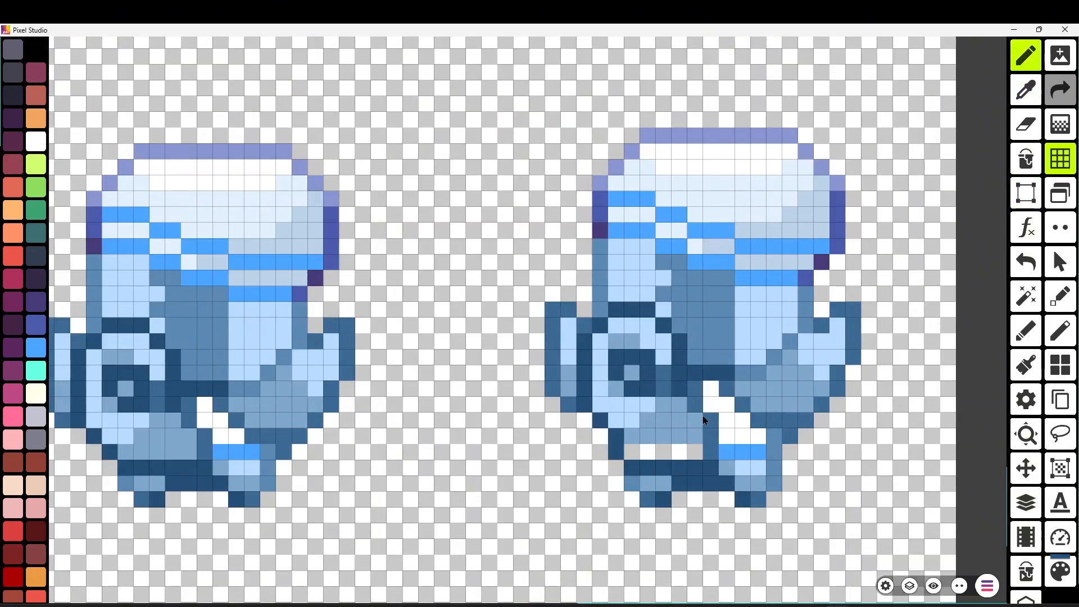
scroll(799, 463, down, 4)
scroll(959, 378, up, 3)
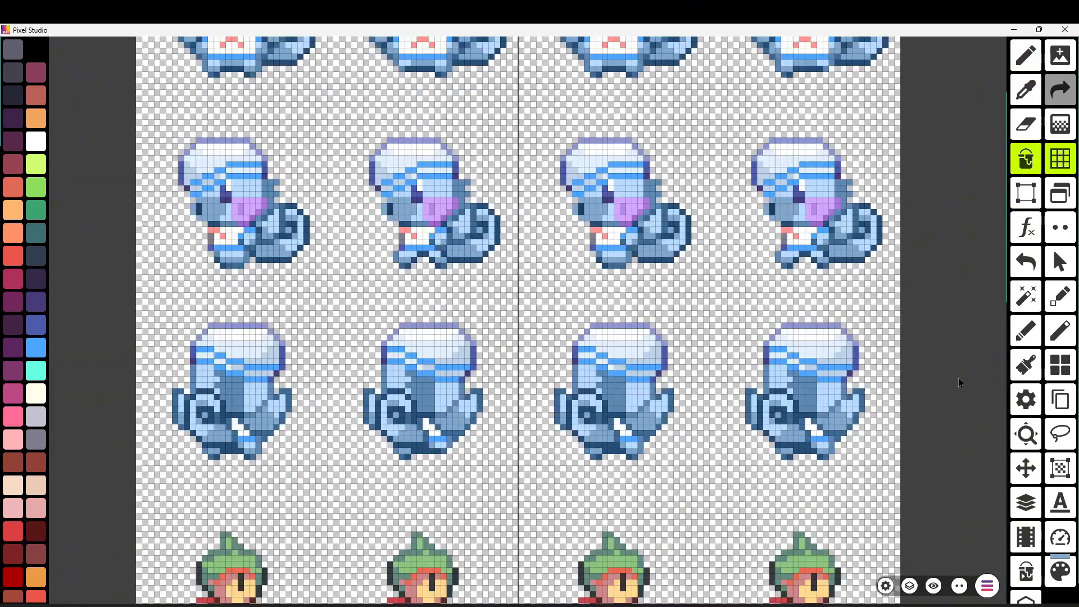
- Copy the left-facing creature and place the copy over the first right-facing base sprite
scroll(893, 484, down, 3)
scroll(893, 484, down, 1)
key(s)
drag(442, 111, 560, 220)
key(ctrl+c)
key(ctrl+v)
drag(511, 376, 508, 457)
click(509, 549)
- Erase the leftover base sprite around the pasted creature, flip the creature horizontally to face right and position it in its frame
scroll(509, 549, up, 2)
click(1037, 119)
scroll(441, 431, up, 1)
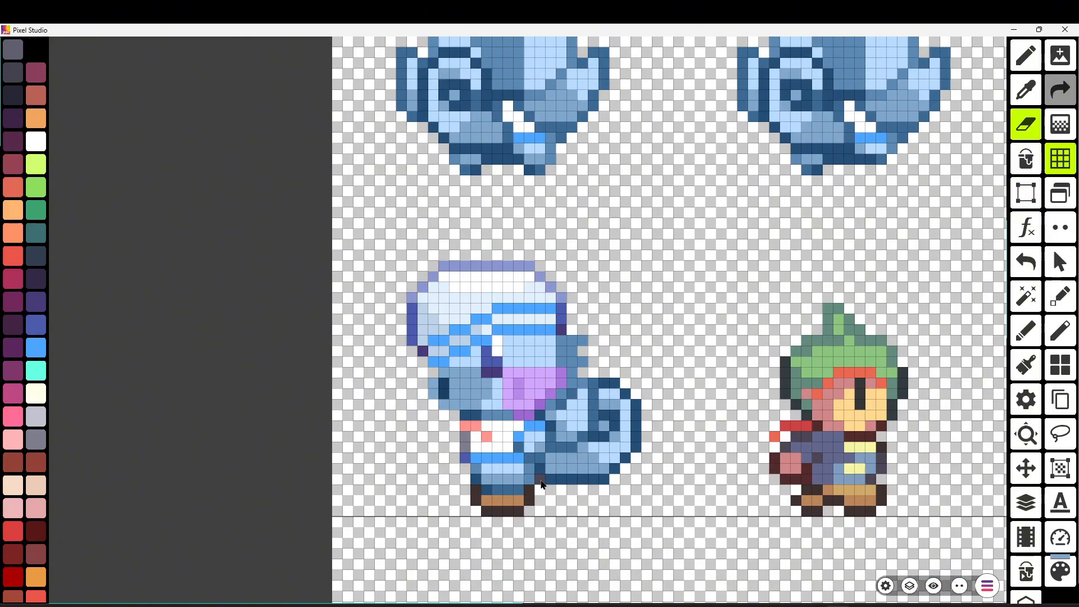
drag(372, 488, 650, 244)
click(506, 562)
drag(586, 335, 575, 358)
scroll(498, 392, up, 2)
click(757, 316)
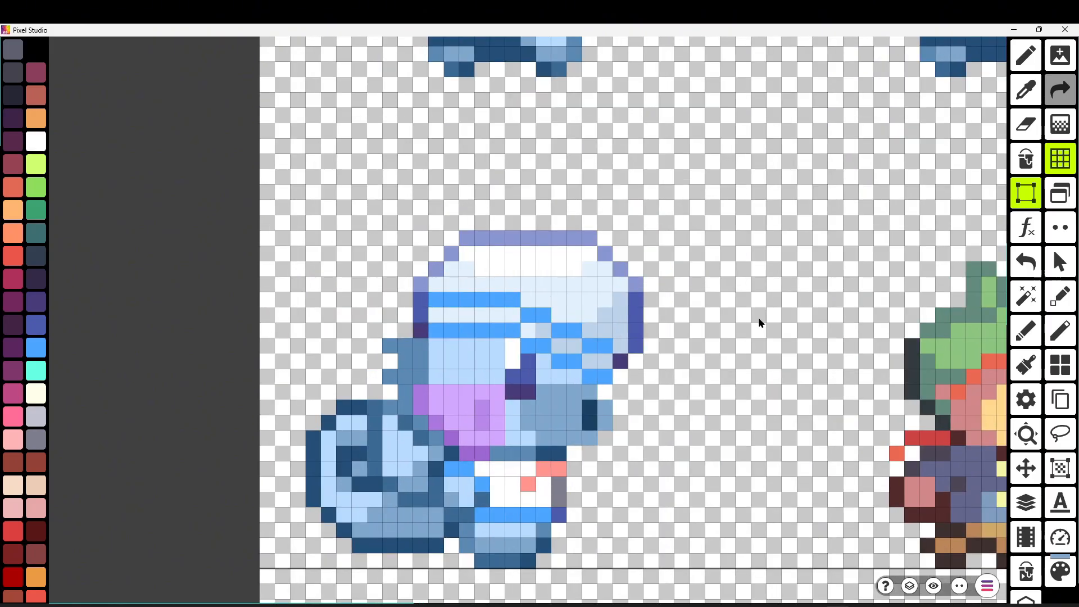
- Redraw the blue stripes and pale shading on the right-facing creature's hat, lowering the brim over its eye
scroll(582, 453, down, 1)
scroll(442, 416, up, 1)
key(i)
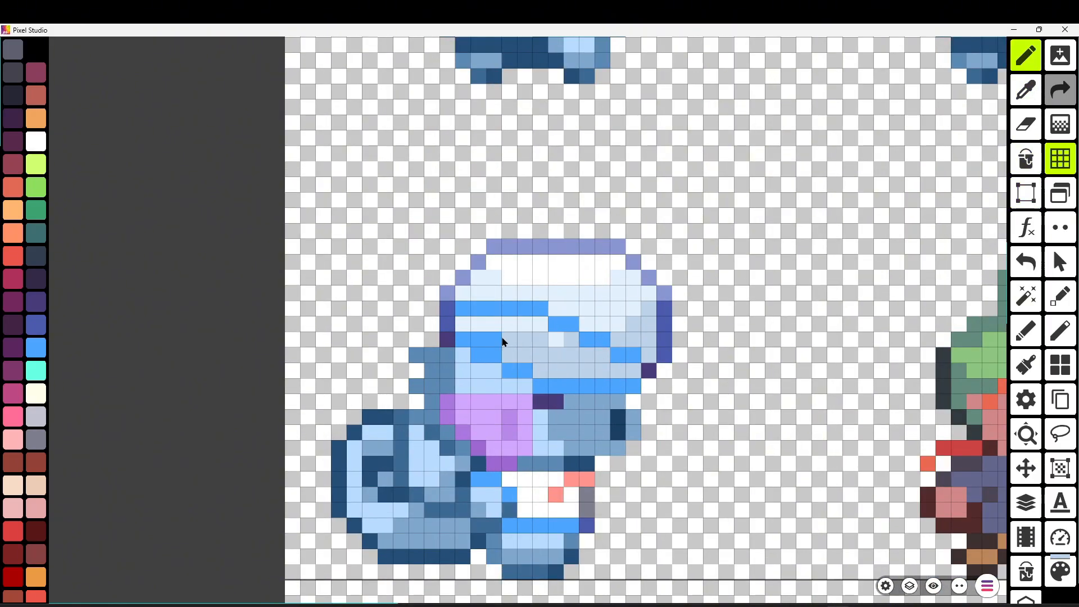
scroll(488, 217, down, 2)
scroll(538, 210, up, 2)
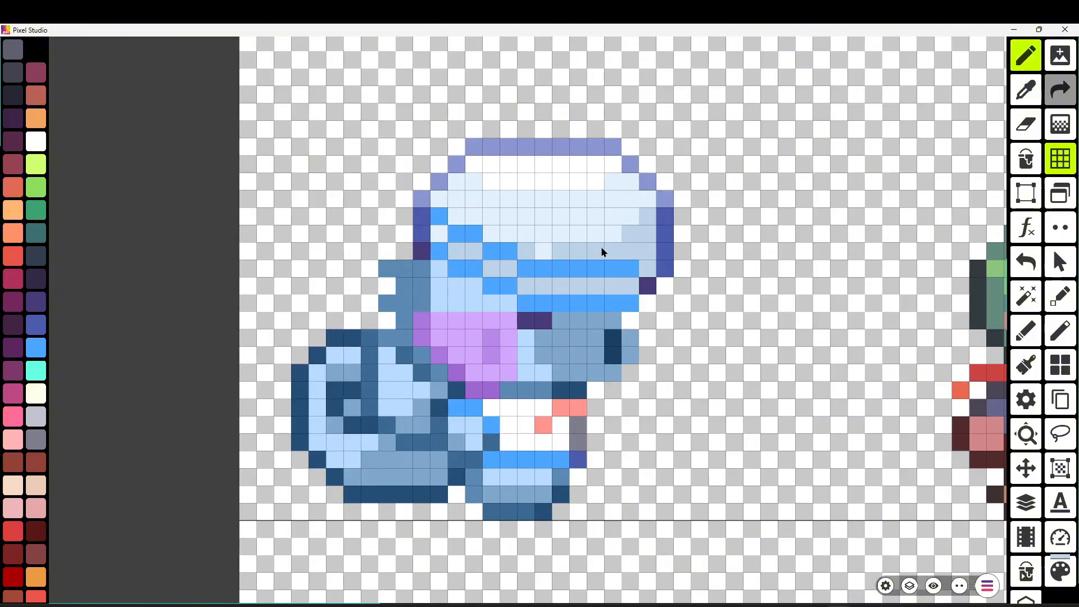
- Compare the right-facing creature's hat stripes with the front, side and back views in the other rows
drag(181, 226, 205, 372)
scroll(204, 372, down, 2)
drag(180, 112, 242, 413)
scroll(512, 331, up, 2)
scroll(509, 331, down, 3)
drag(315, 208, 321, 262)
scroll(466, 359, up, 3)
scroll(680, 469, down, 3)
drag(384, 415, 266, 360)
scroll(562, 408, up, 2)
drag(561, 408, 498, 336)
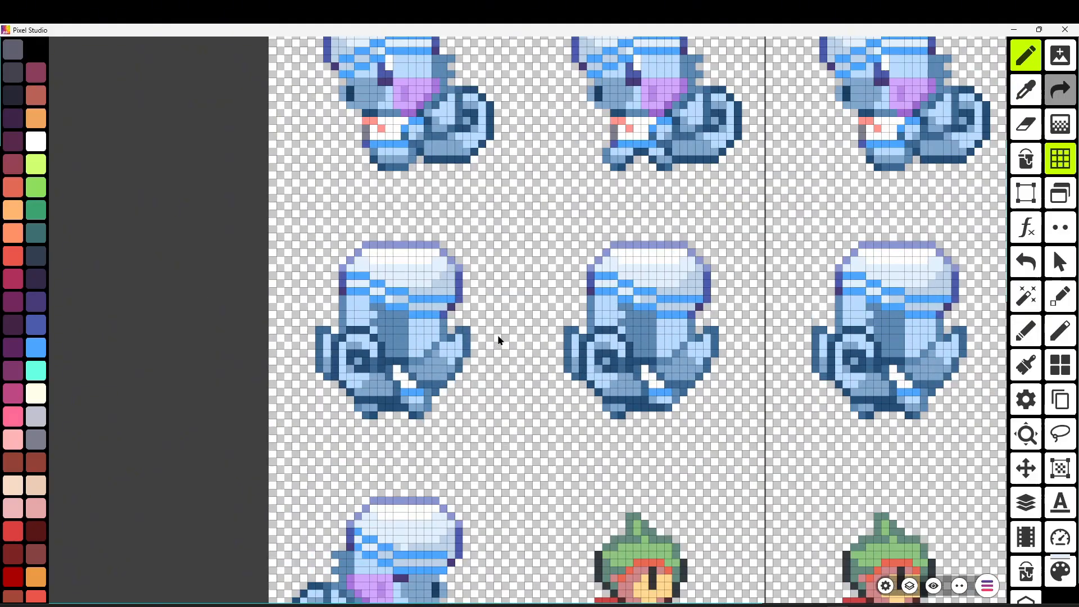
click(1033, 261)
click(1025, 90)
scroll(452, 489, up, 2)
drag(451, 489, 505, 317)
scroll(437, 406, down, 2)
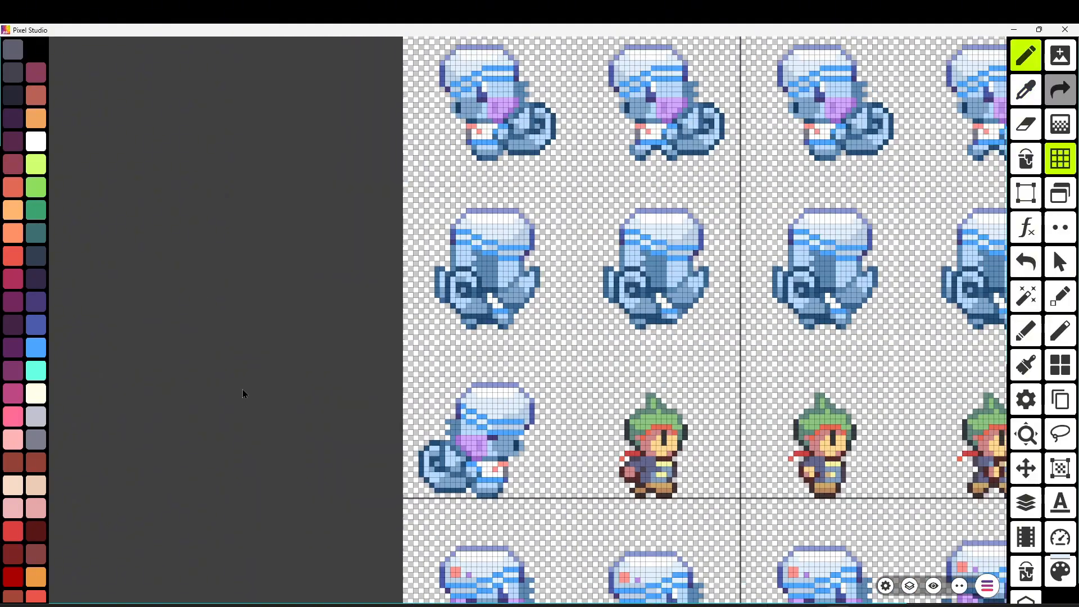
- Move the right-facing creature's foot down, clear of its body
drag(243, 392, 205, 318)
scroll(493, 441, up, 2)
key(s)
drag(392, 495, 435, 512)
drag(417, 516, 418, 526)
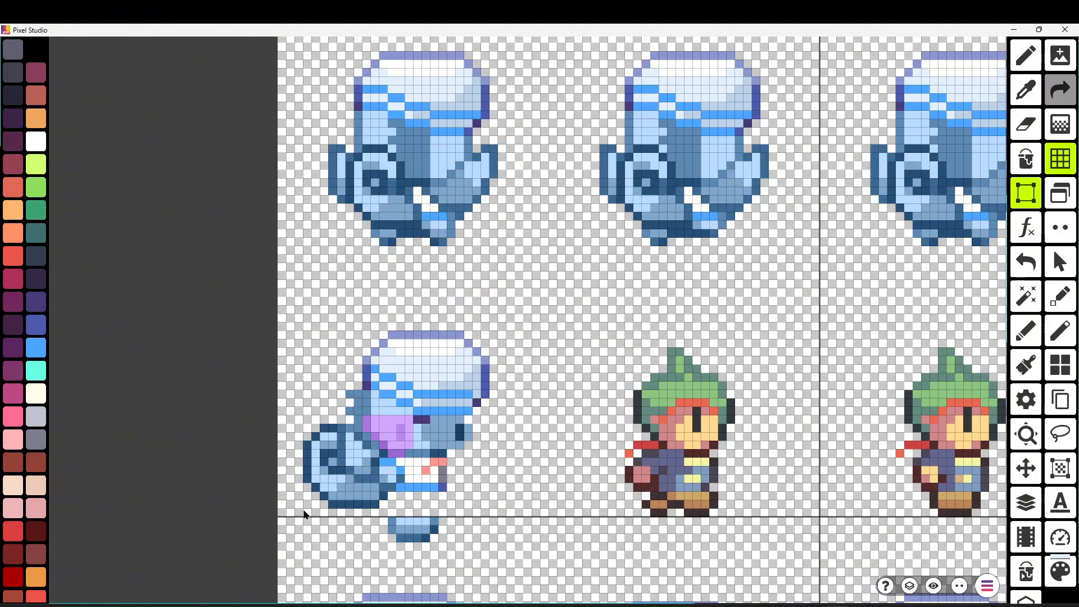
- Copy the right-facing creature's body without its foot onto the second right-facing frame
drag(303, 515, 505, 330)
drag(441, 432, 711, 432)
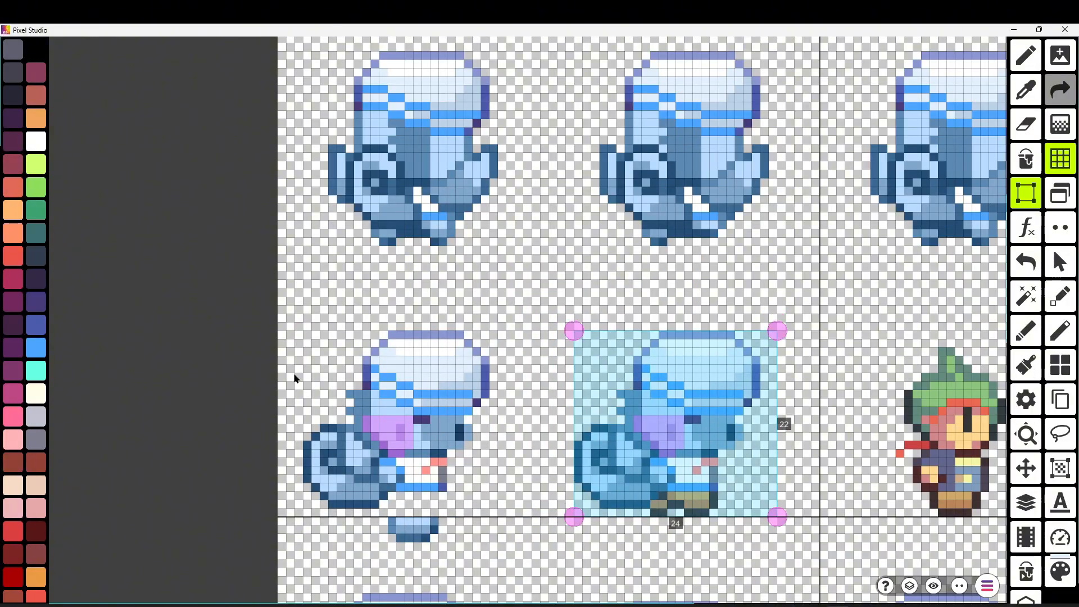
click(293, 379)
- Add the front view's small salmon-pink patch to the right-facing creature's hat, using the colour sampled from the front-view hat
drag(180, 250, 138, 275)
scroll(139, 275, up, 1)
drag(149, 95, 287, 528)
right_click(423, 132)
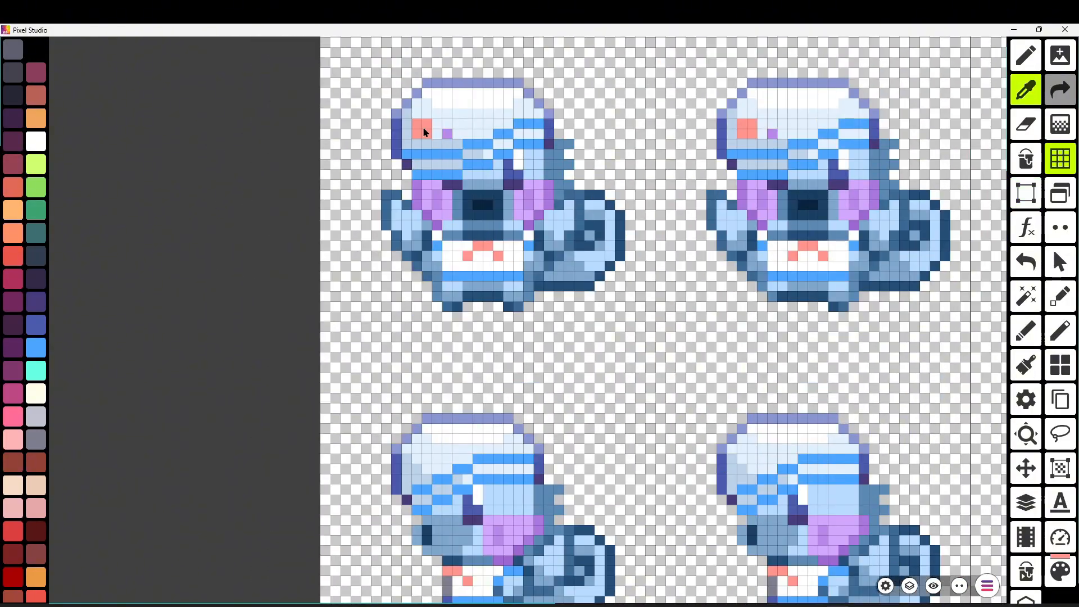
scroll(423, 133, down, 3)
scroll(419, 387, up, 3)
click(532, 363)
key(ctrl+z)
click(517, 467)
- Add a single purple pixel beside the right-facing hat's pink patch, using the colour sampled from the front-view hat
scroll(528, 465, down, 3)
scroll(499, 230, up, 3)
right_click(499, 230)
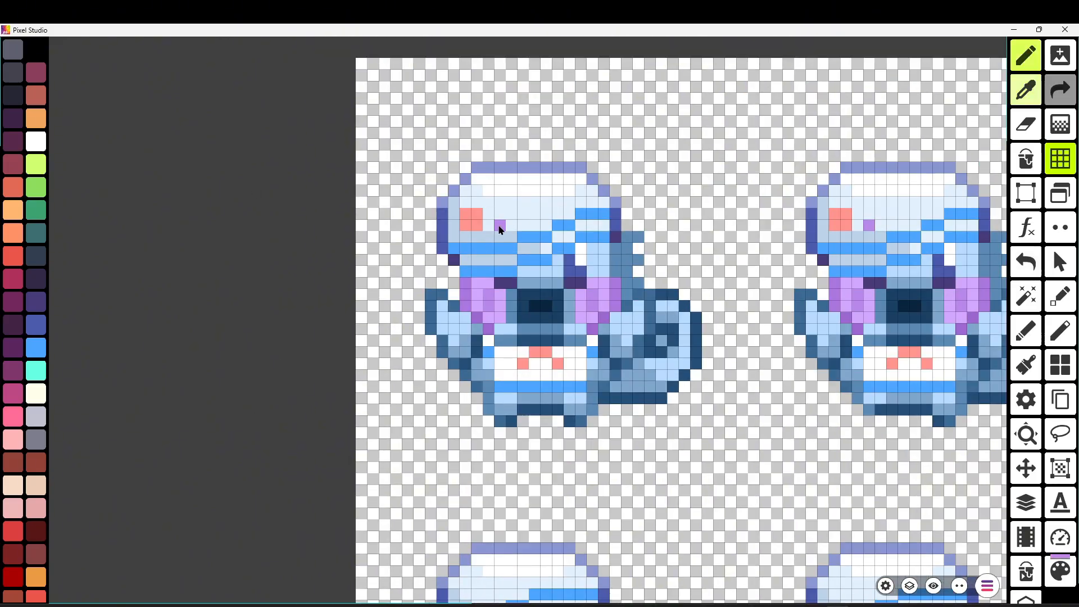
scroll(498, 230, down, 3)
scroll(515, 446, up, 3)
click(551, 332)
- Copy the first right-facing body with the decorated hat onto the second frame, and move the first frame's foot back under its body
key(s)
drag(263, 500, 489, 351)
drag(226, 500, 527, 260)
drag(328, 385, 697, 385)
click(327, 507)
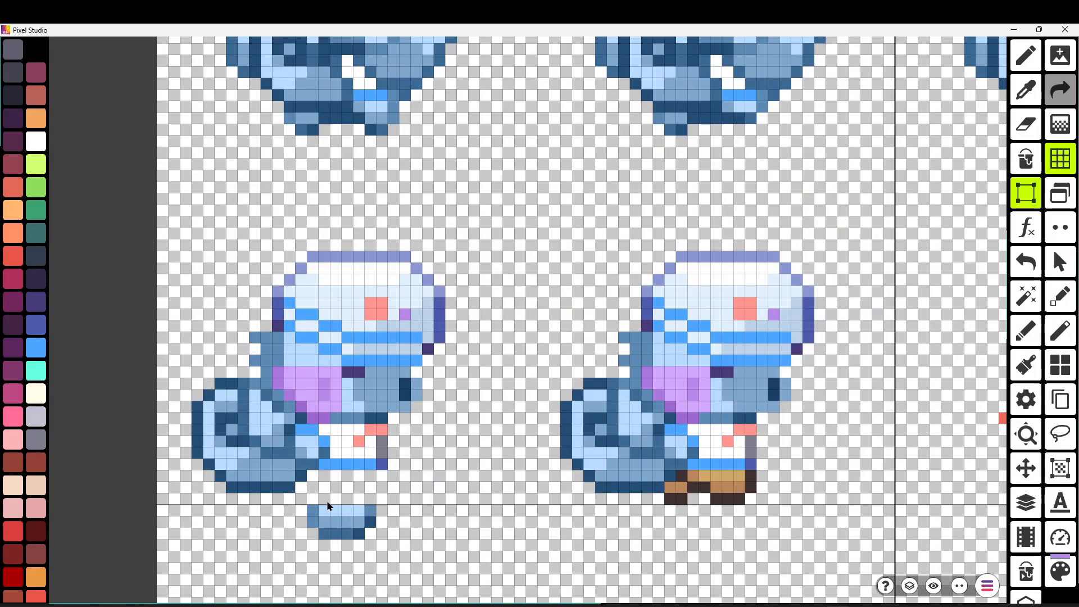
drag(327, 506, 327, 472)
click(506, 457)
scroll(966, 459, down, 1)
drag(644, 456, 719, 487)
drag(751, 541, 730, 563)
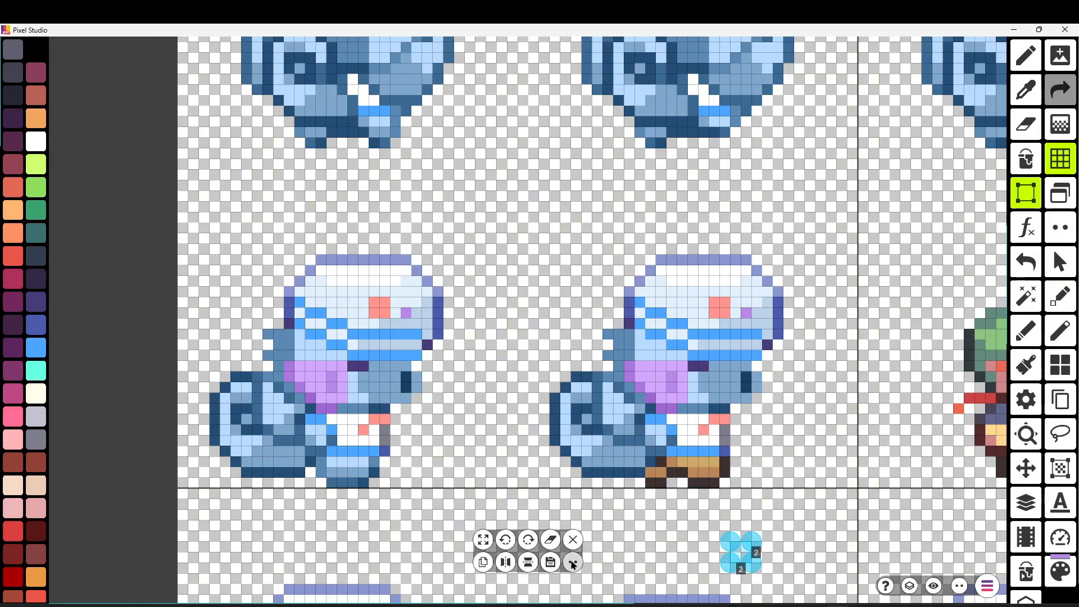
key(ctrl+z)
key(ctrl+z)
drag(554, 472, 789, 259)
drag(737, 404, 748, 403)
key(e)
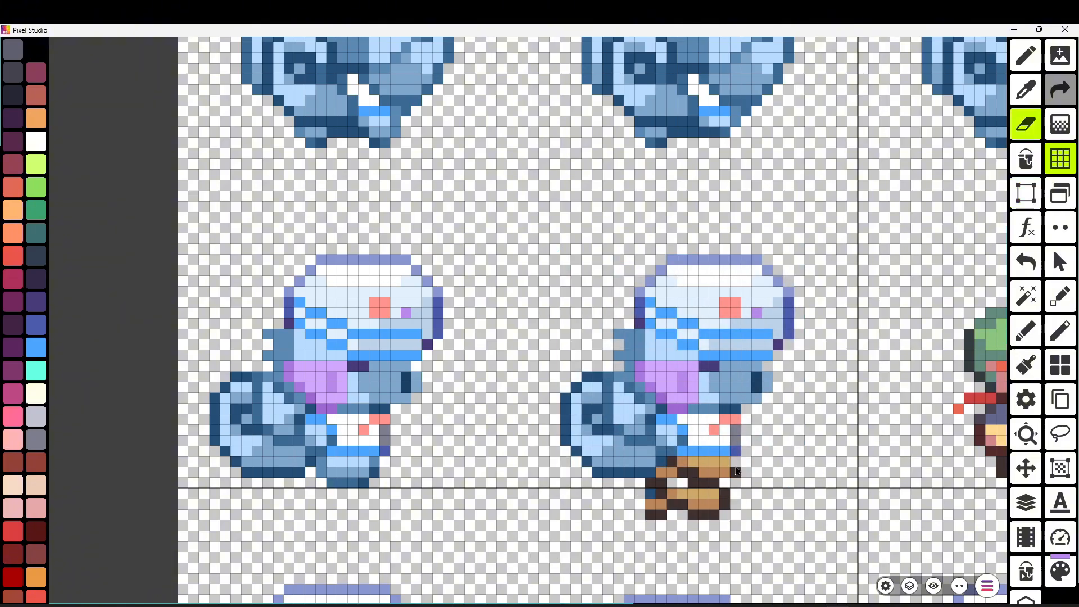
click(1026, 193)
drag(640, 473, 734, 524)
drag(686, 506, 686, 474)
scroll(825, 487, down, 1)
click(1025, 262)
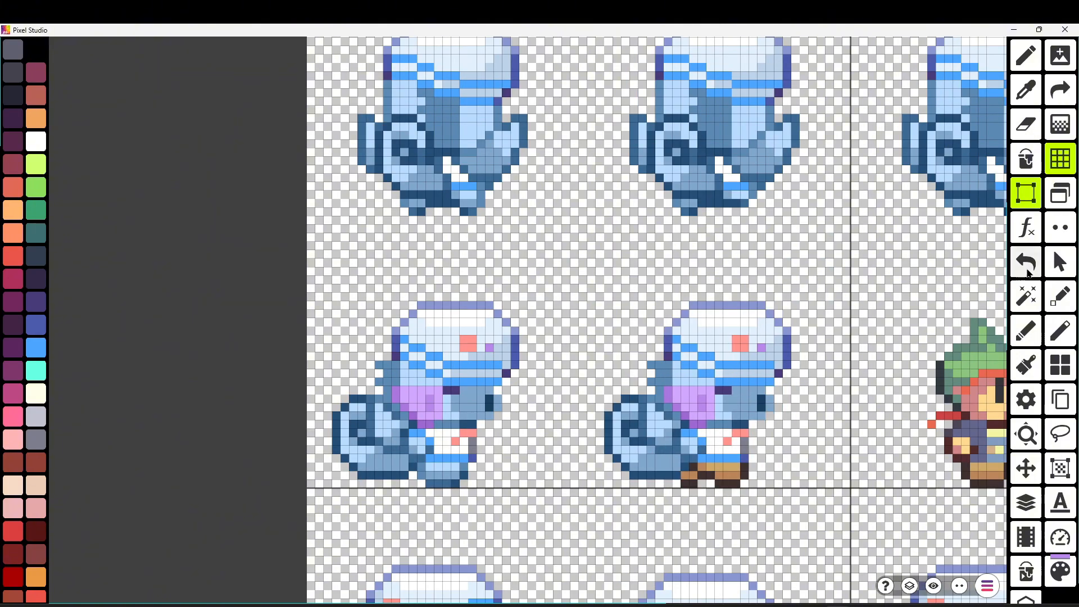
- Recolour the remaining brown boots on the second right-facing frame in the creature's blue shades
scroll(876, 487, up, 2)
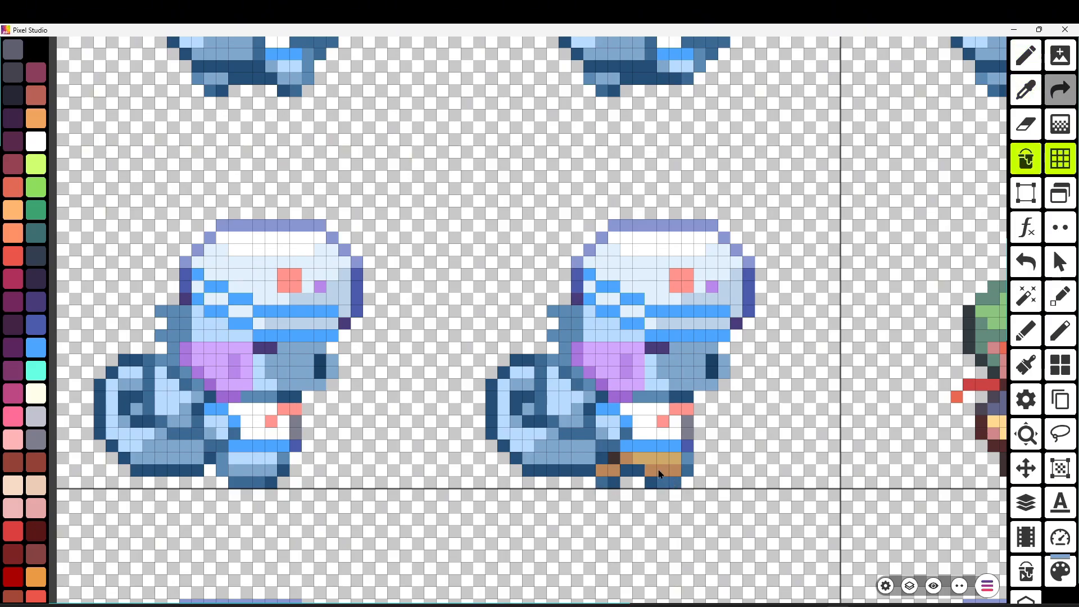
click(646, 460)
scroll(337, 436, down, 3)
scroll(395, 454, up, 3)
click(504, 413)
scroll(458, 477, down, 2)
- Copy the complete first right-facing frame onto the third frame, replacing the green-haired sprite
click(1026, 193)
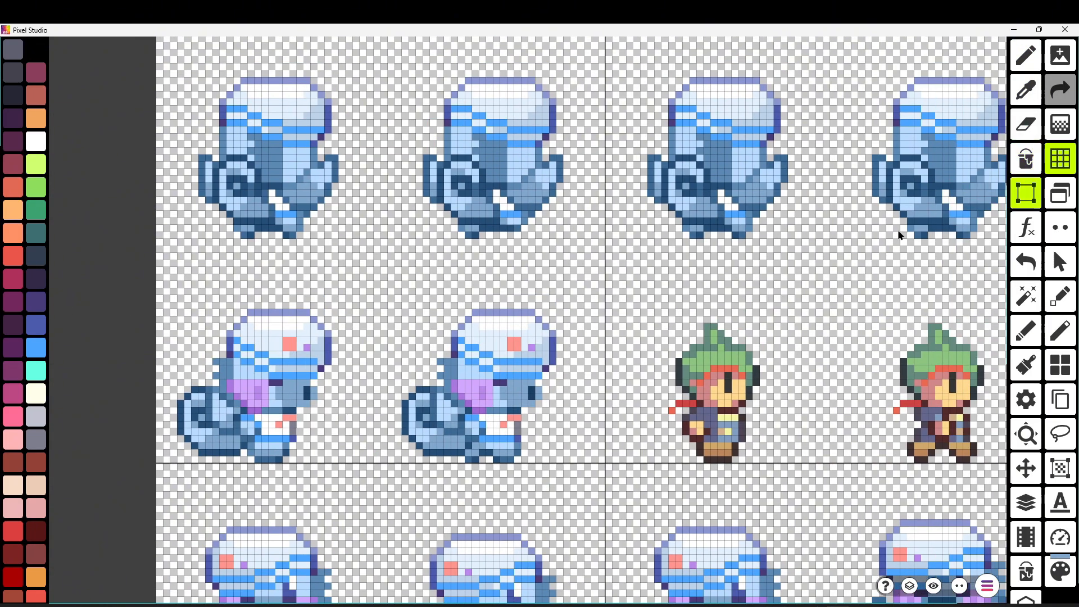
drag(163, 301, 378, 472)
click(572, 562)
click(478, 280)
scroll(539, 387, up, 1)
- Copy the third right-facing frame's body without its foot onto the fourth frame, then put the third frame's foot back under its body
drag(518, 441, 541, 478)
drag(433, 273, 627, 467)
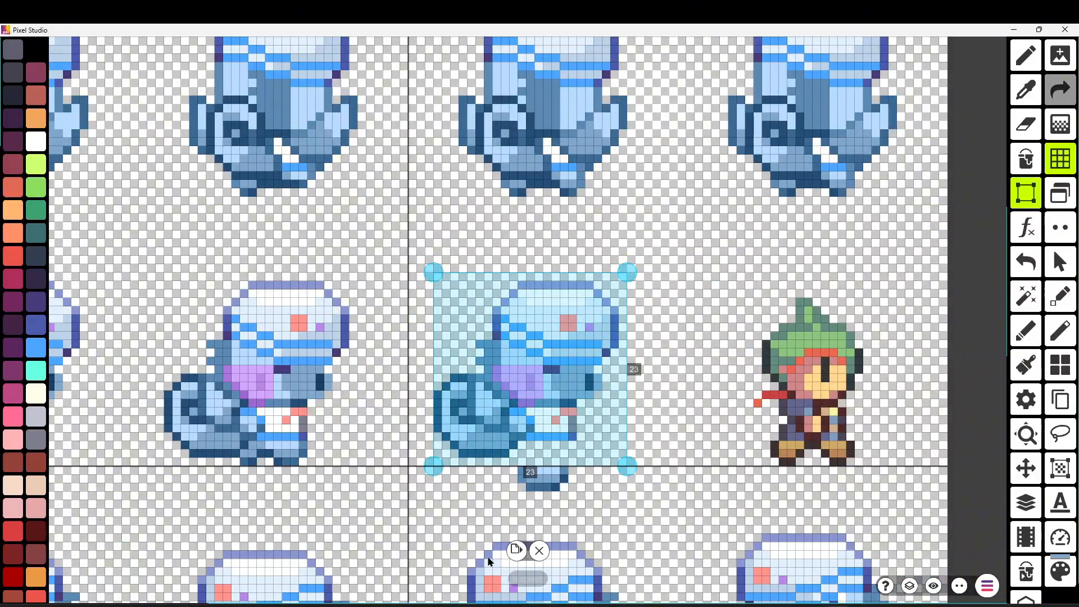
click(572, 561)
click(478, 280)
drag(542, 386, 812, 385)
key(ctrl+z)
key(ctrl+z)
- Recolour the brown boots on the fourth right-facing frame in the creature's blue shades
scroll(826, 393, up, 1)
click(1026, 90)
click(702, 455)
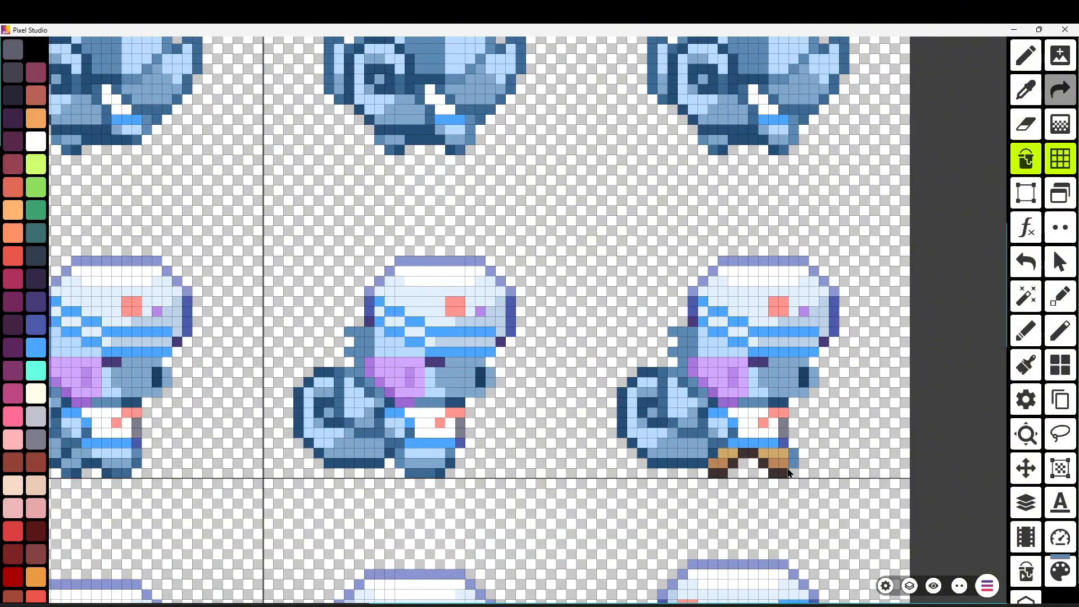
click(778, 472)
click(1025, 55)
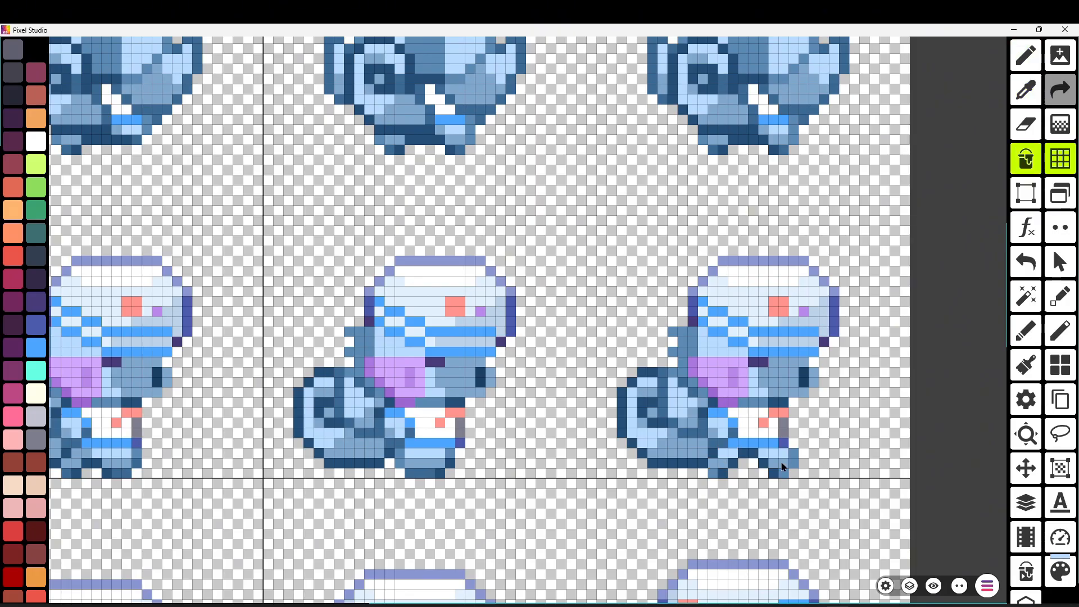
- Copy the first right-facing creature into the first cell of the sheet's lowest row, replacing the green-haired sprite
scroll(781, 466, down, 3)
drag(817, 524, 914, 247)
click(1025, 193)
drag(433, 60, 523, 145)
key(ctrl+c)
drag(473, 424, 502, 466)
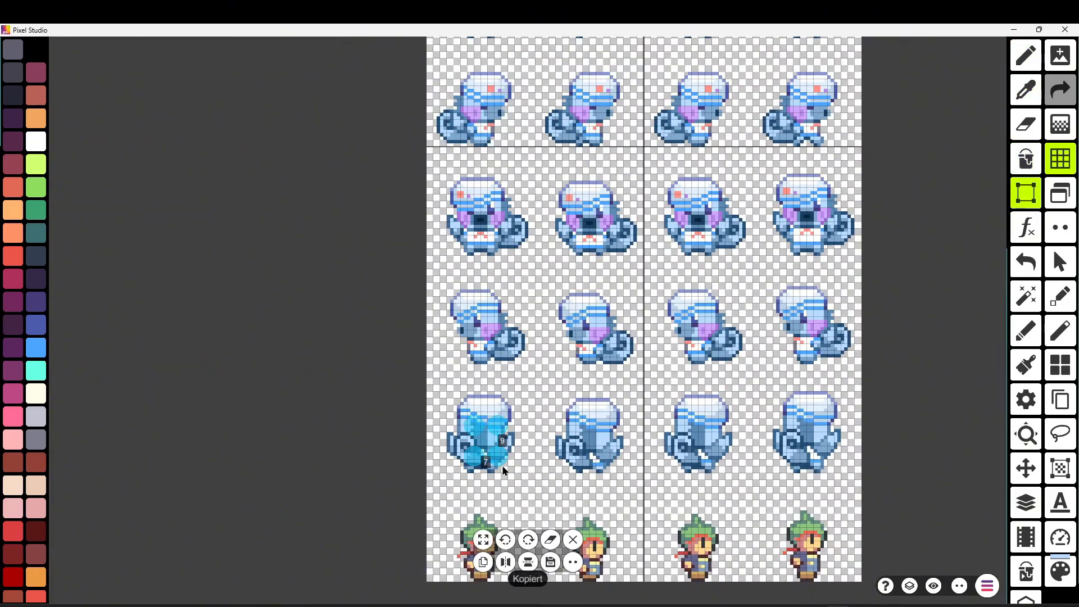
key(ctrl+v)
drag(472, 148, 548, 515)
key(Return)
- Paste the right-facing body one pixel lower onto the lowest row's second frame and place the blue foot beneath it
scroll(291, 495, up, 2)
key(ctrl+v)
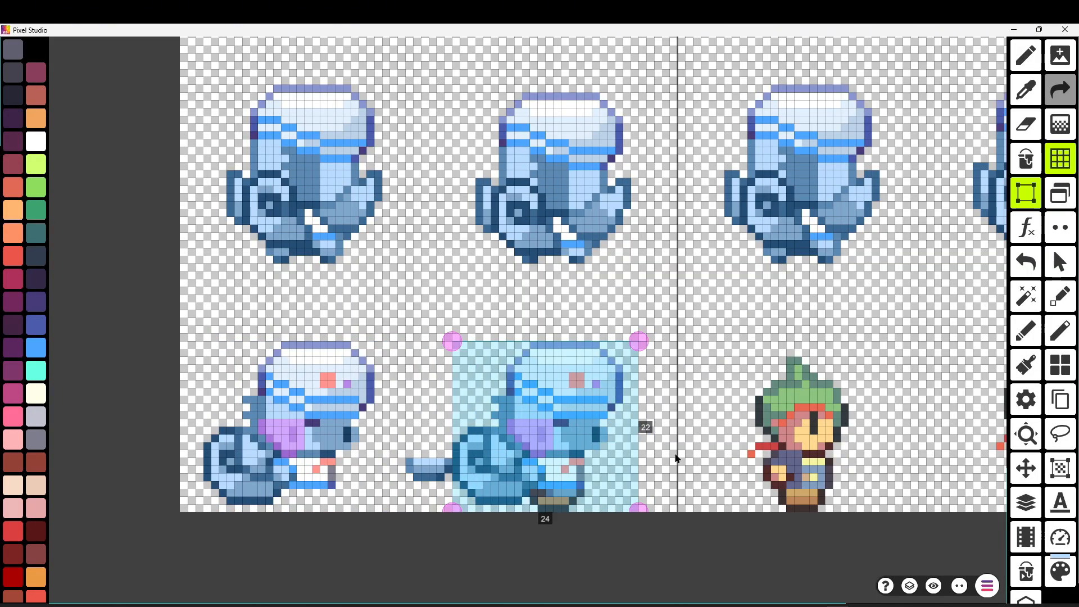
key(Down)
drag(410, 461, 554, 508)
click(572, 560)
click(487, 354)
click(634, 482)
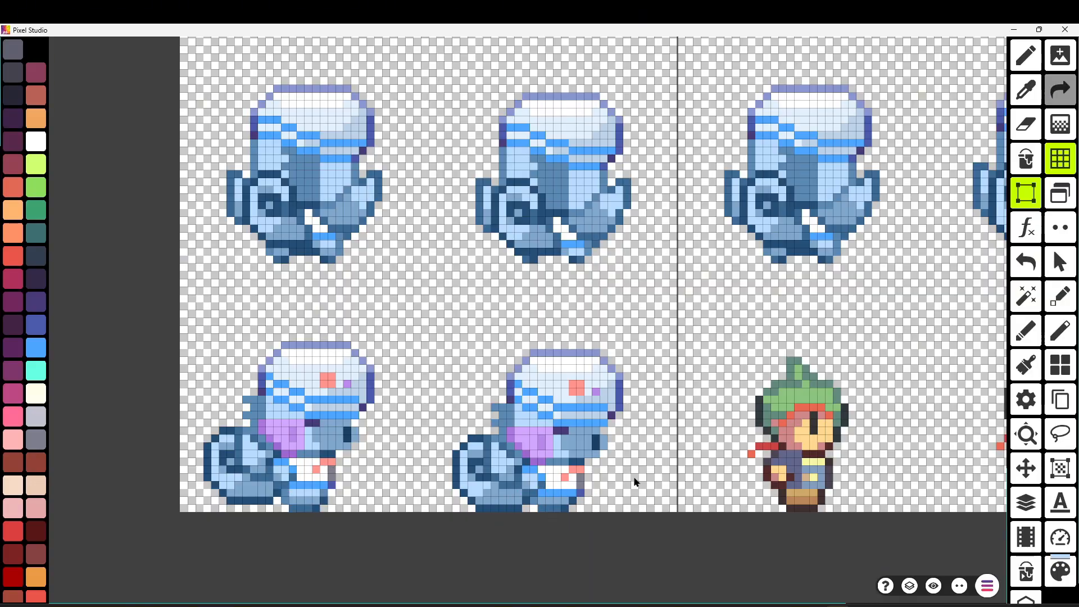
- Copy the lowest row's first right-facing frame onto its third frame
drag(634, 478, 596, 478)
drag(357, 510, 166, 337)
click(573, 561)
click(487, 354)
drag(264, 427, 762, 427)
scroll(593, 557, up, 1)
drag(374, 511, 596, 298)
key(ctrl+c)
key(ctrl+v)
drag(486, 427, 784, 427)
click(854, 544)
drag(854, 544, 820, 544)
- Replace the lowest row's fourth frame with a horizontally mirrored copy of the raised left-facing creature
drag(747, 488, 498, 248)
scroll(873, 373, up, 8)
drag(733, 438, 502, 240)
key(ctrl+c)
scroll(759, 563, down, 4)
drag(534, 494, 728, 329)
key(Delete)
scroll(861, 340, down, 4)
key(ctrl+v)
drag(666, 441, 695, 483)
click(506, 562)
scroll(804, 527, up, 3)
drag(693, 541, 488, 339)
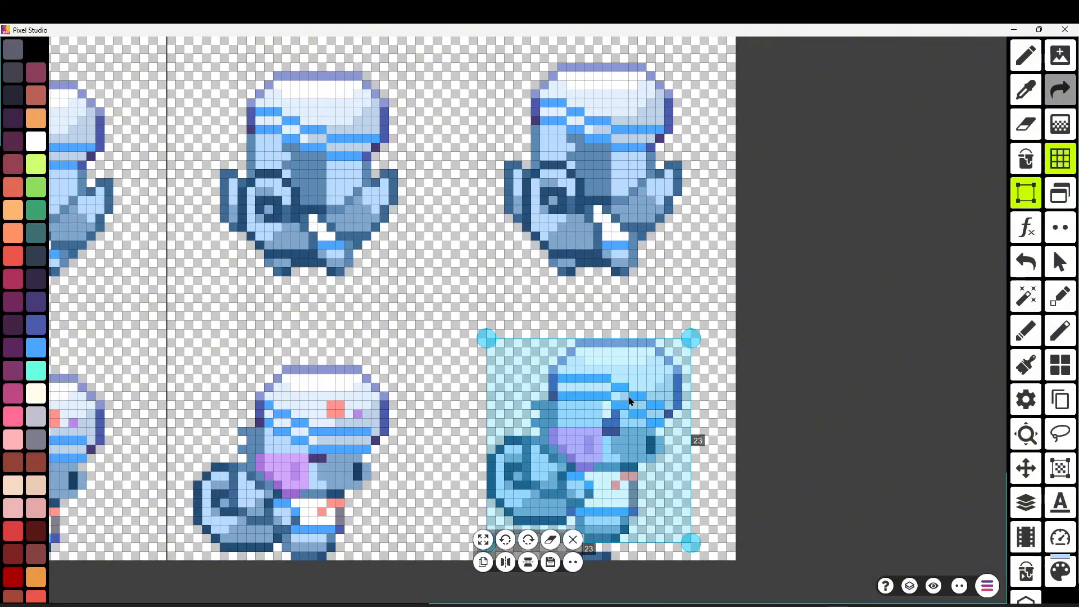
drag(560, 504, 552, 521)
- Copy the 18 × 17 pixel head and hat area from the lowest row's third frame onto the fourth frame's mirrored body
scroll(552, 522, up, 1)
drag(188, 494, 382, 312)
mouse_move(421, 356)
mouse_down()
mouse_move(483, 464)
mouse_move(623, 393)
mouse_up()
key(ctrl+v)
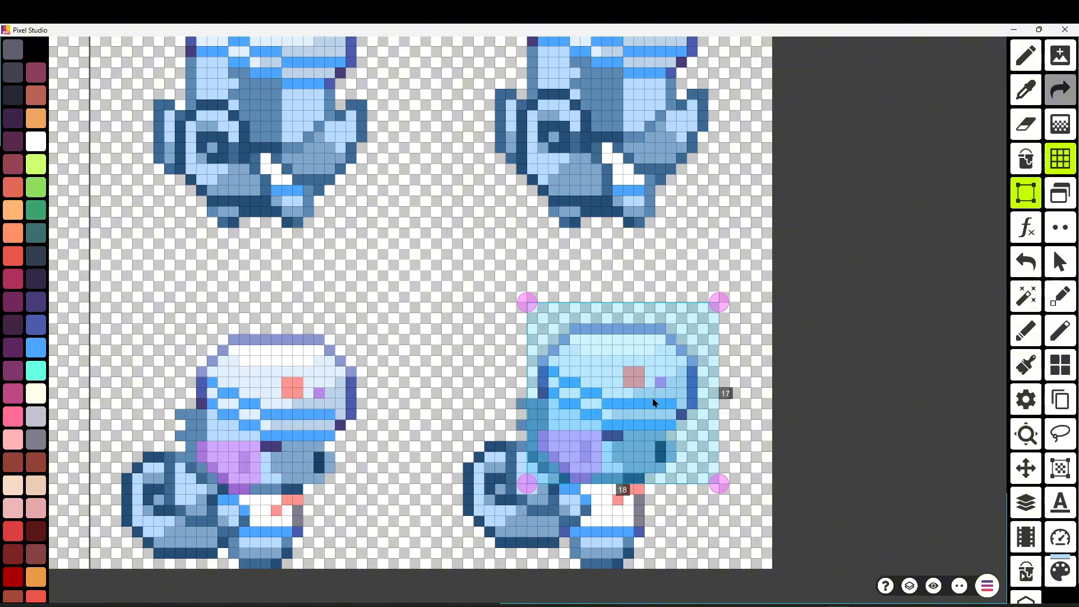
click(857, 450)
- Crop the canvas to the upper 128 × 128 pixel block containing the first four rows of creature sprites
scroll(856, 450, down, 6)
key(b)
drag(821, 297, 723, 331)
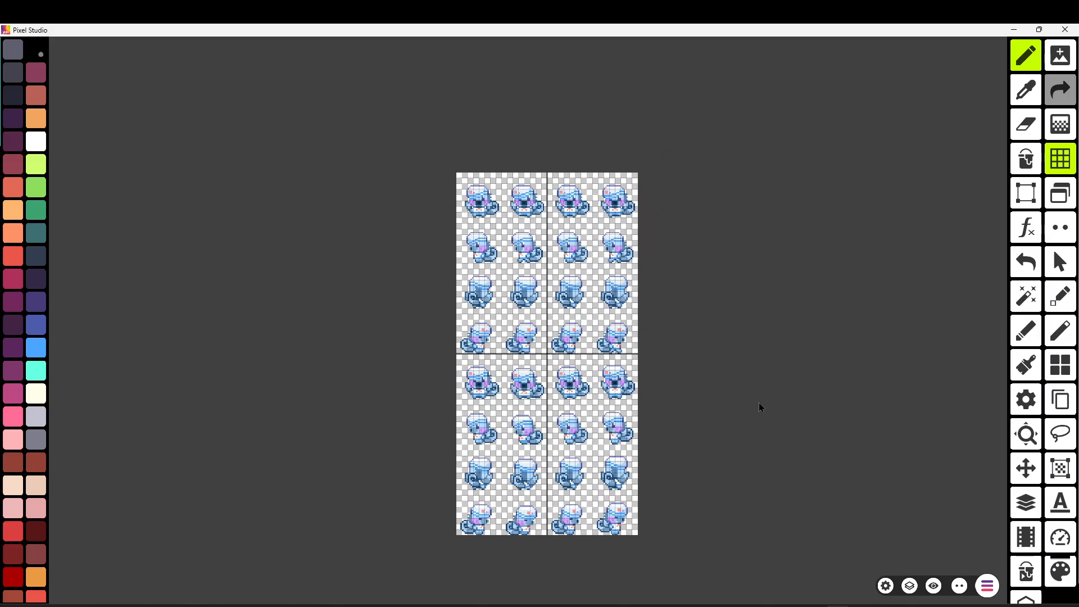
scroll(730, 399, down, 1)
scroll(730, 400, up, 2)
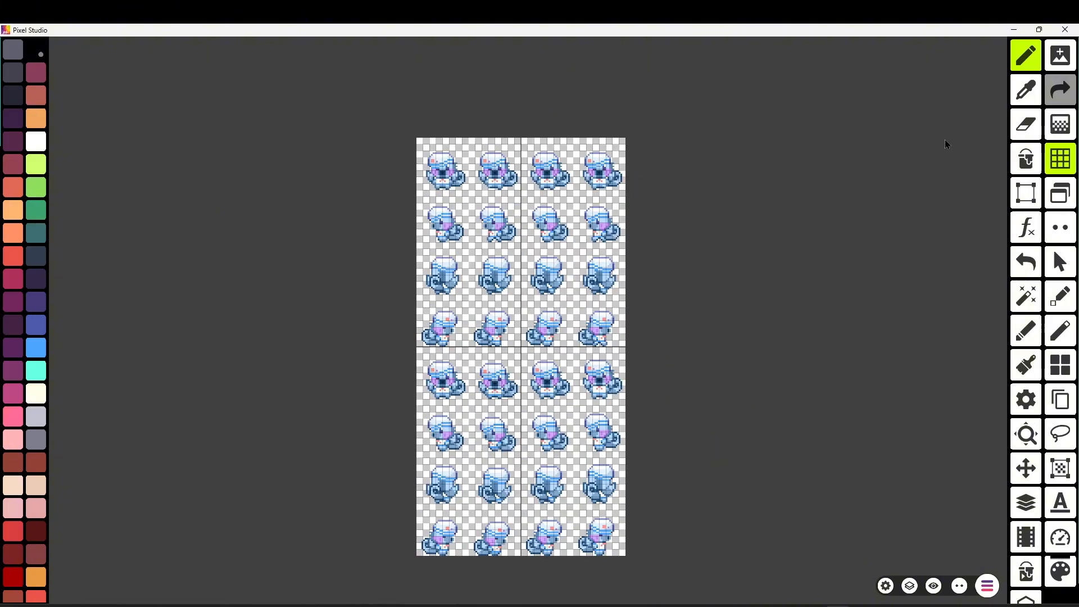
click(1025, 193)
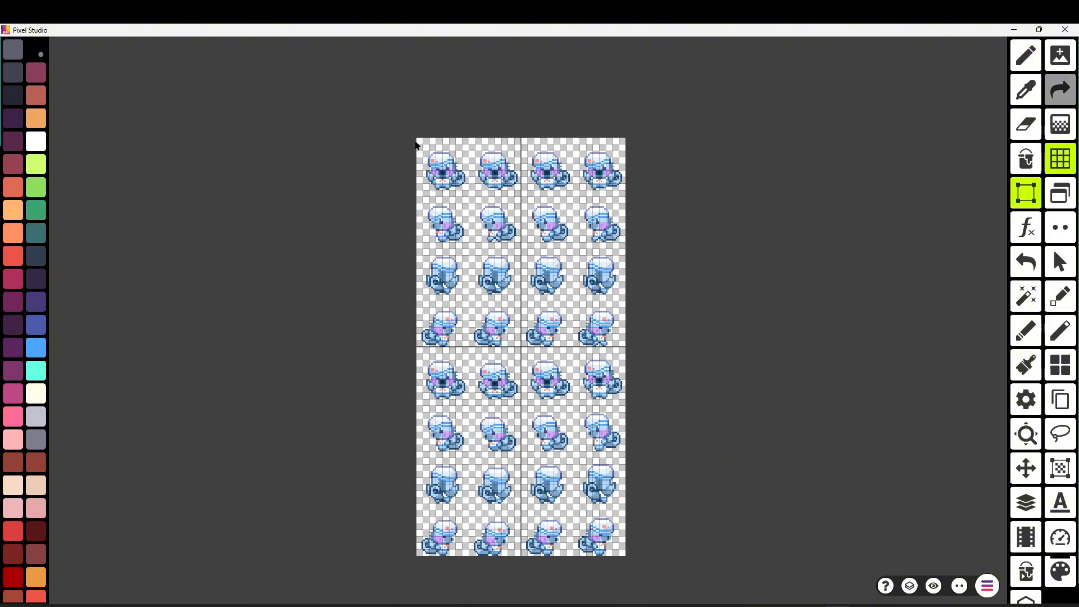
drag(417, 141, 664, 400)
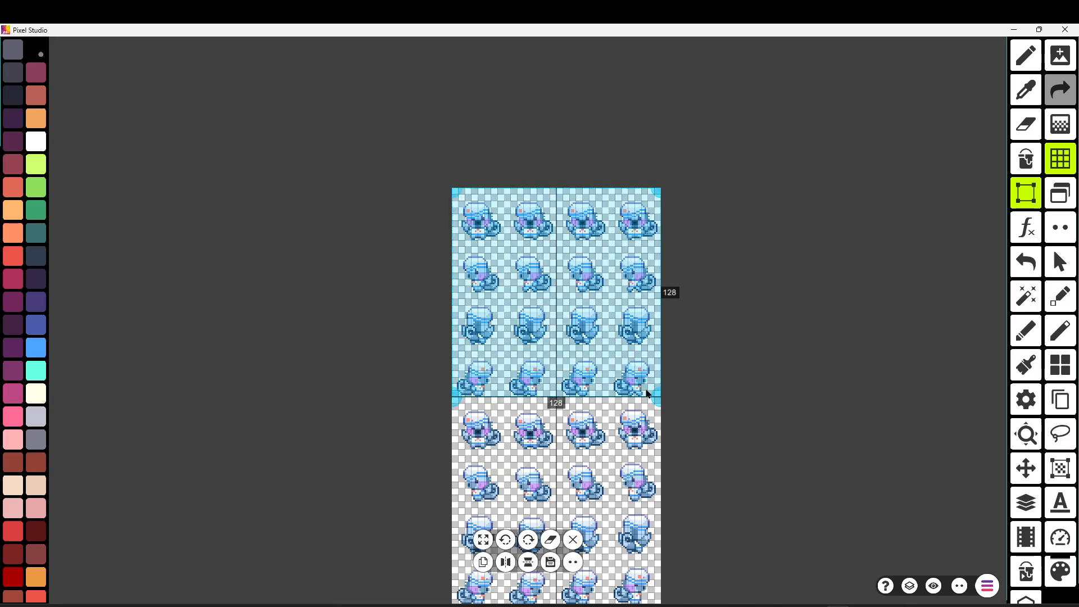
scroll(698, 358, up, 4)
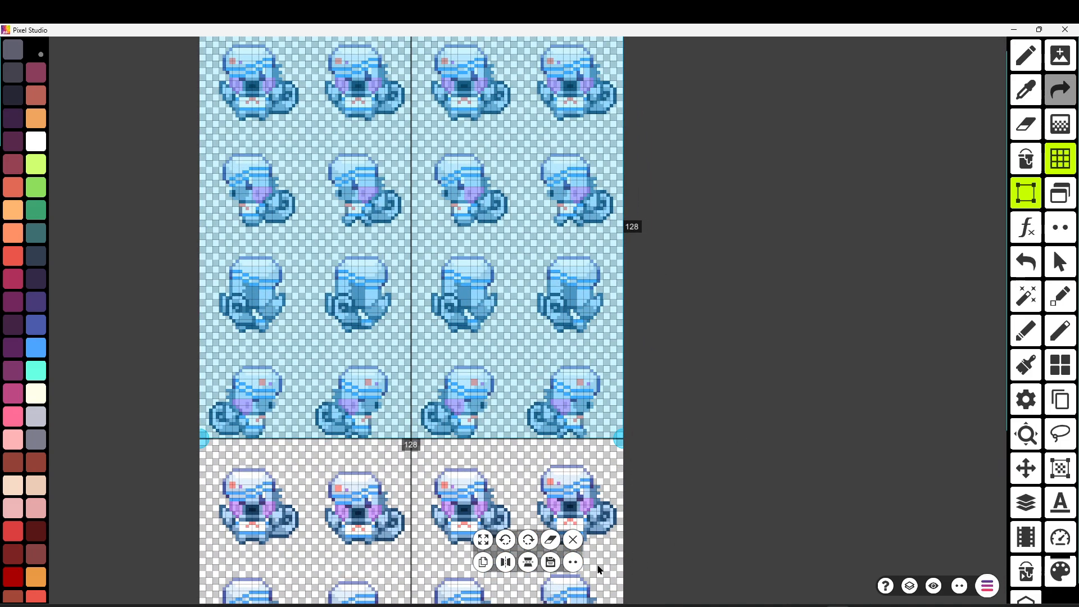
click(572, 561)
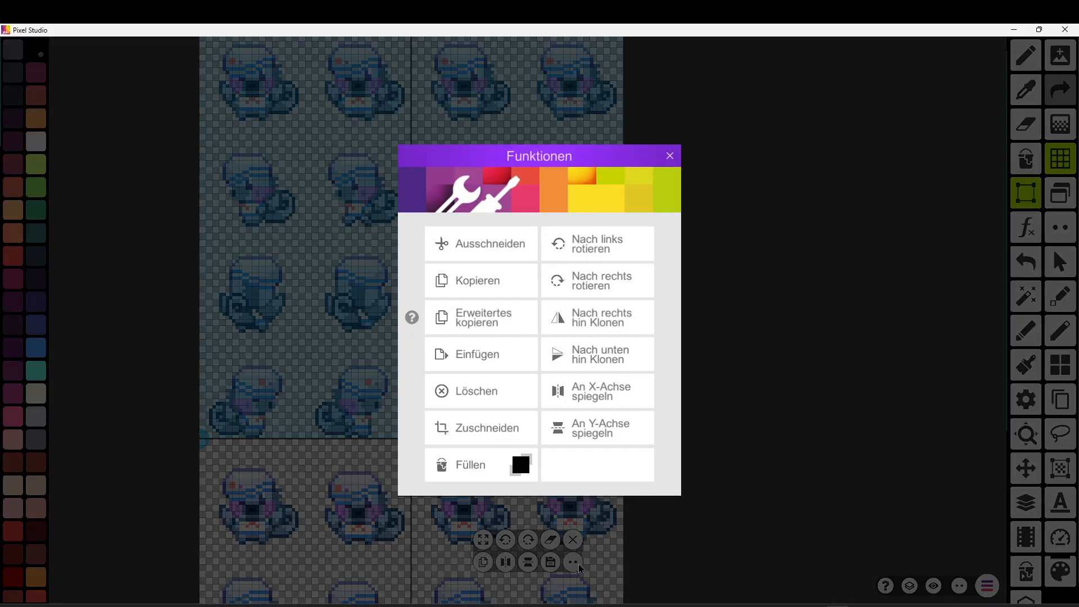
click(488, 428)
click(604, 376)
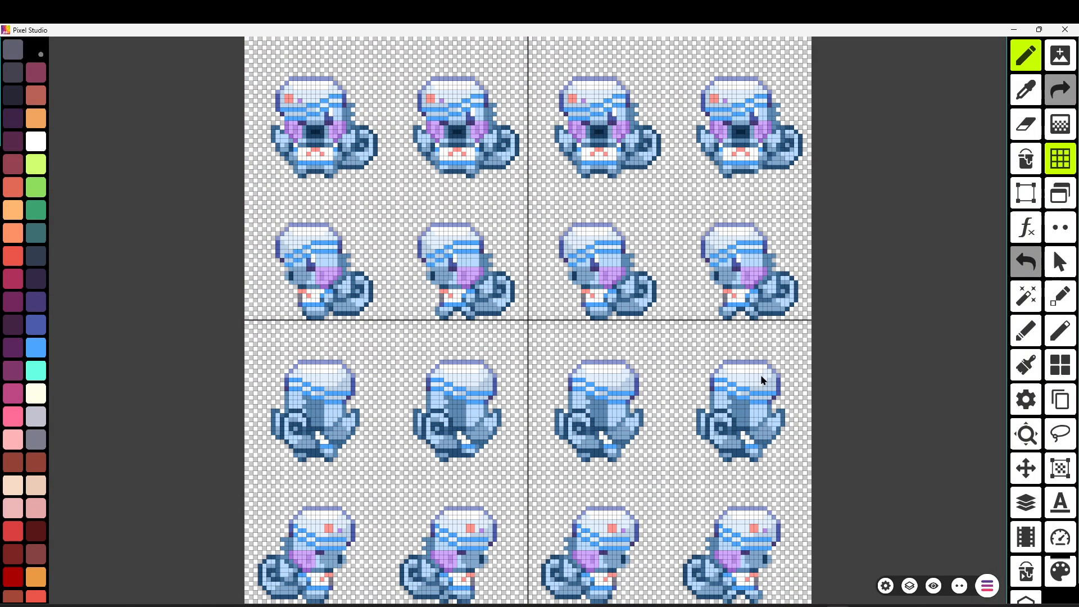
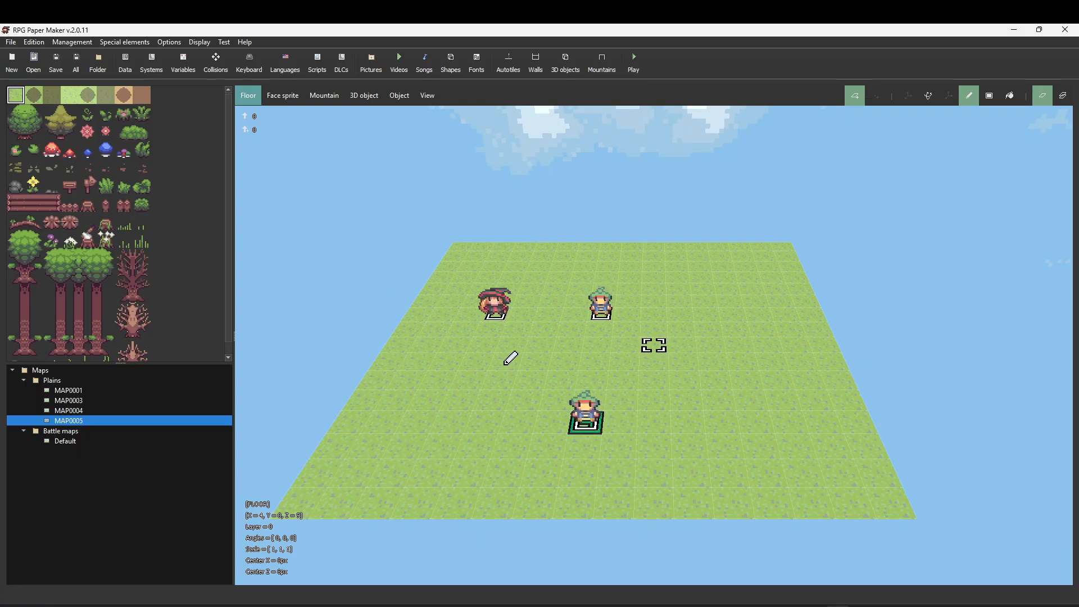
- Switch to RPG Paper Maker, edit the green-haired map object OBJ0003, and open the picture selection for its graphics
click(402, 94)
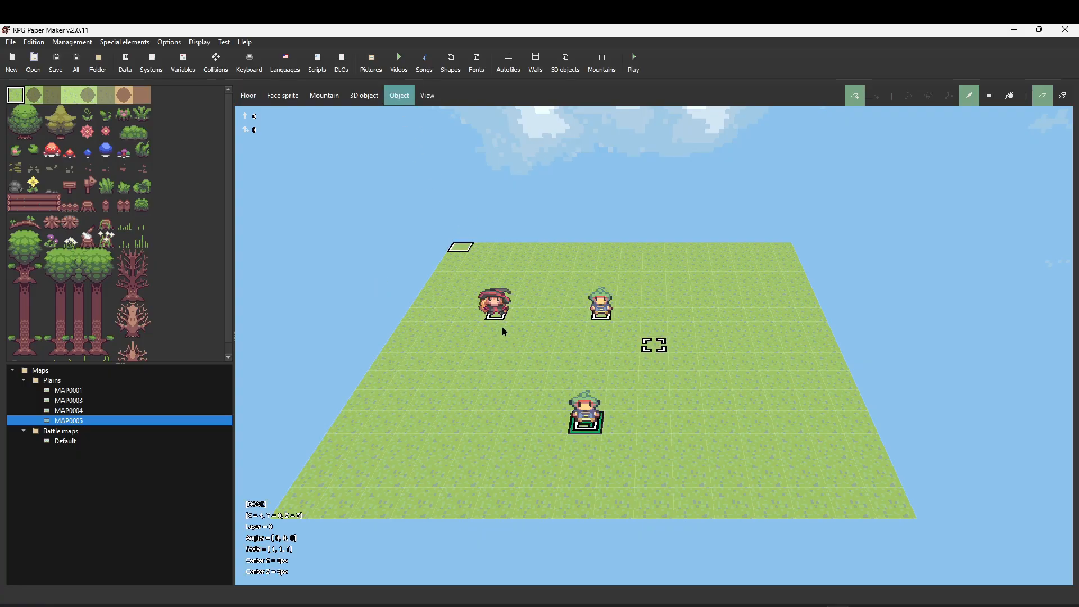
right_click(494, 317)
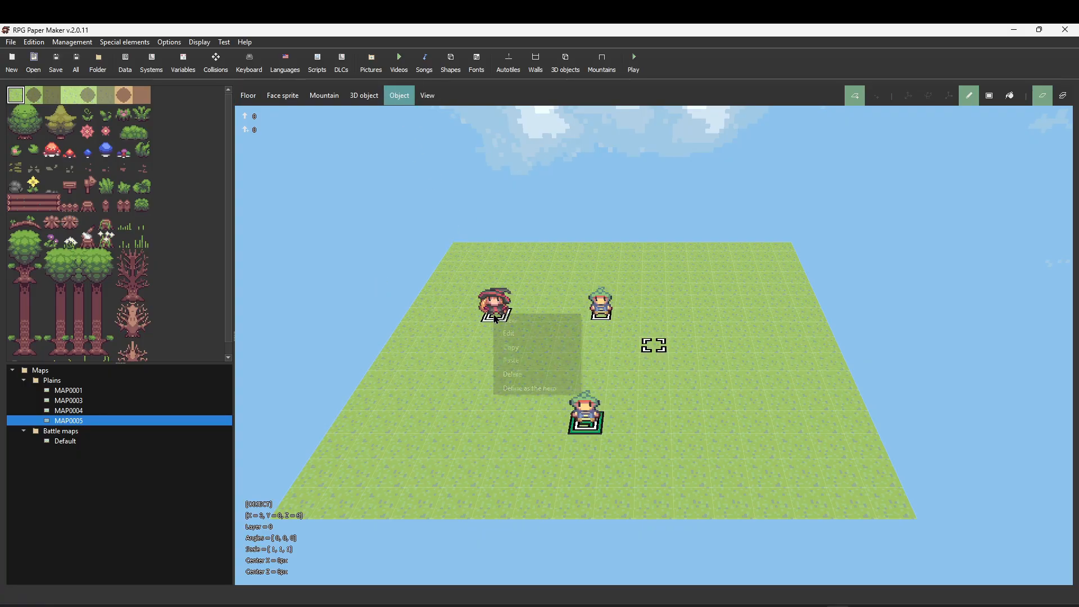
right_click(606, 318)
right_click(605, 321)
click(620, 337)
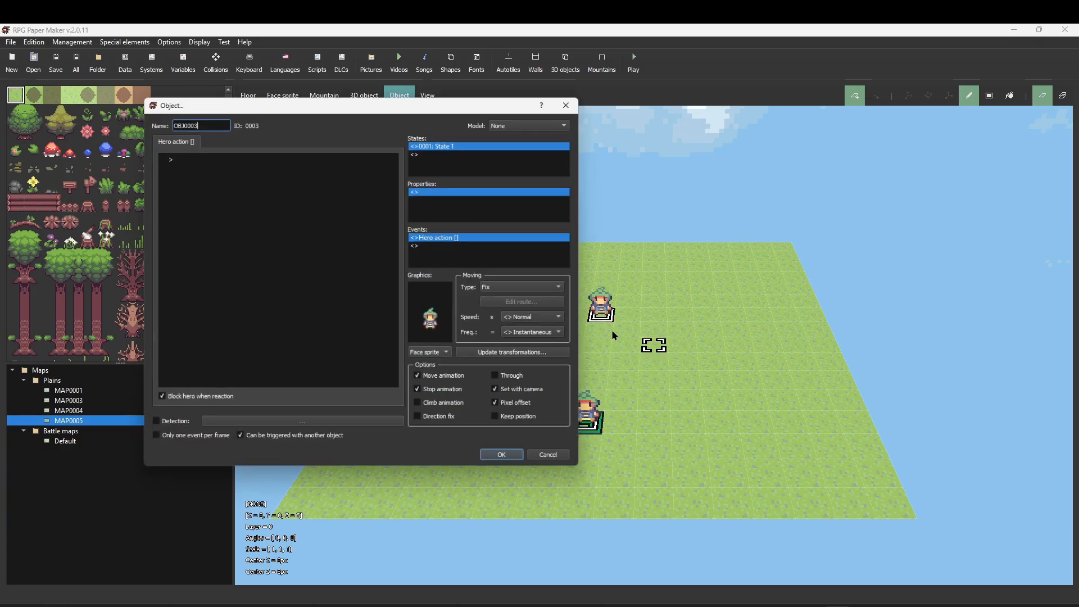
double_click(452, 336)
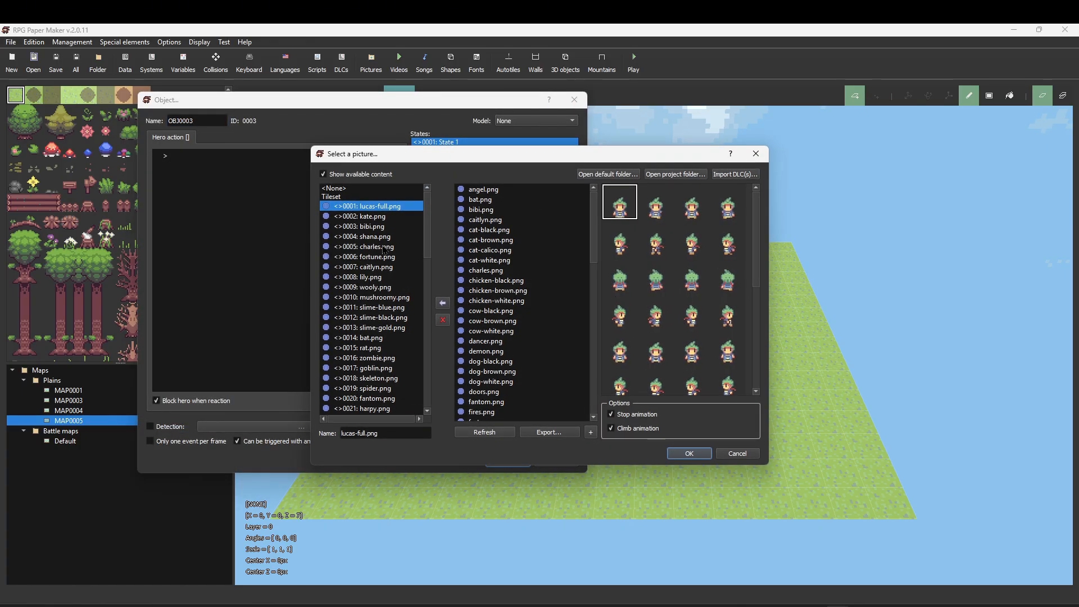
- Paste the bubles-full picture file into the project's Characters folder and close the folder window
click(665, 175)
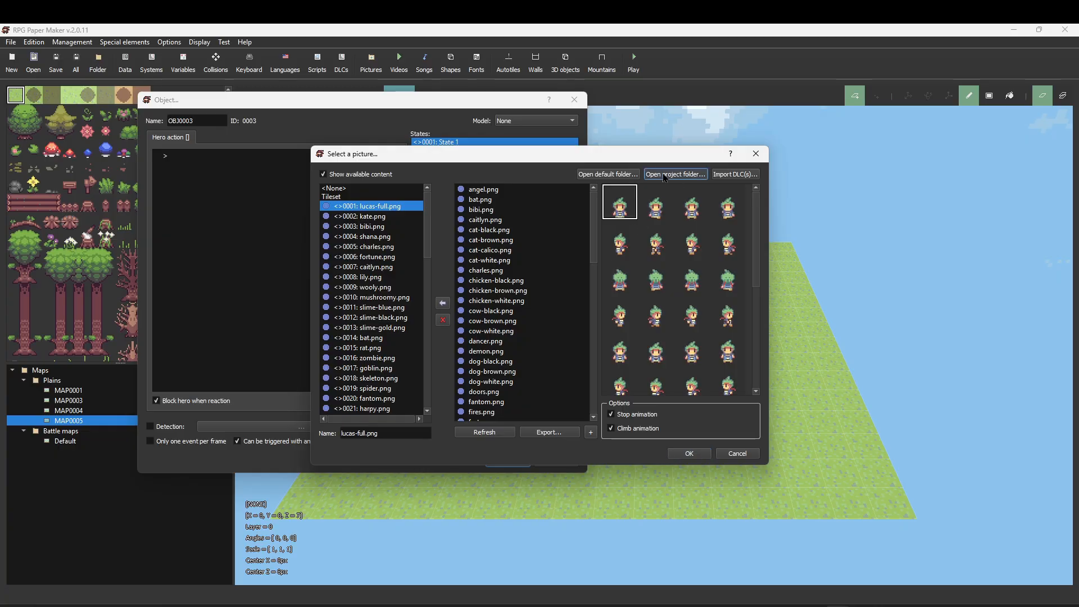
right_click(601, 295)
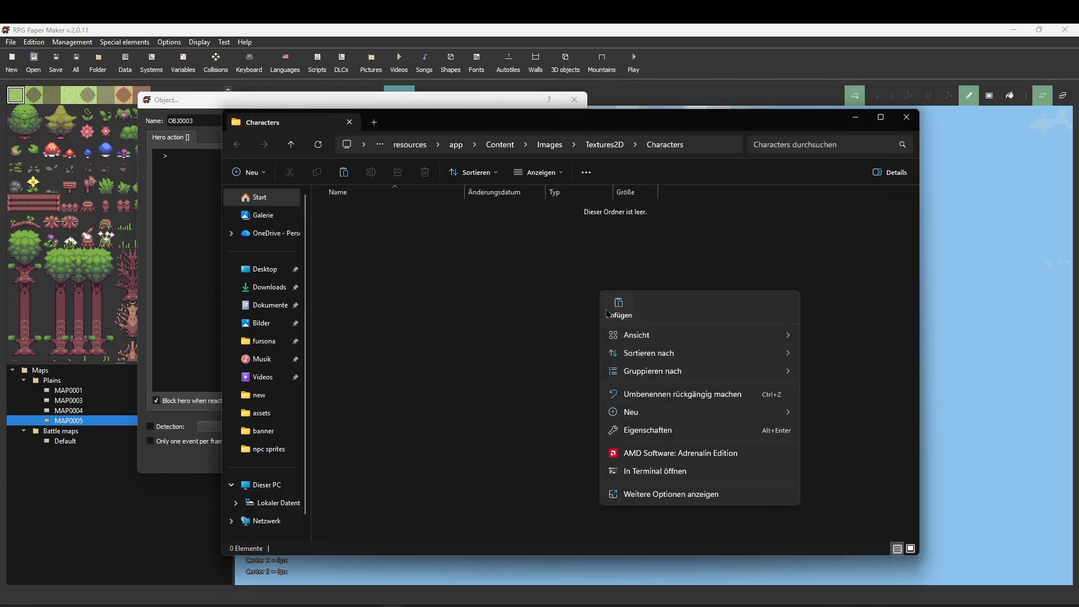
click(618, 308)
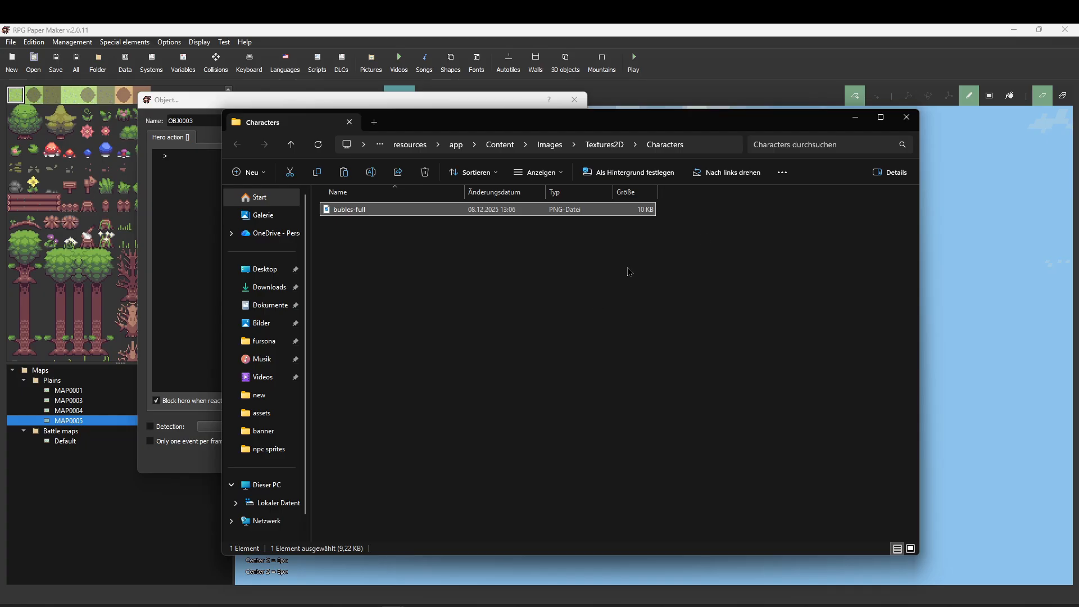
click(906, 116)
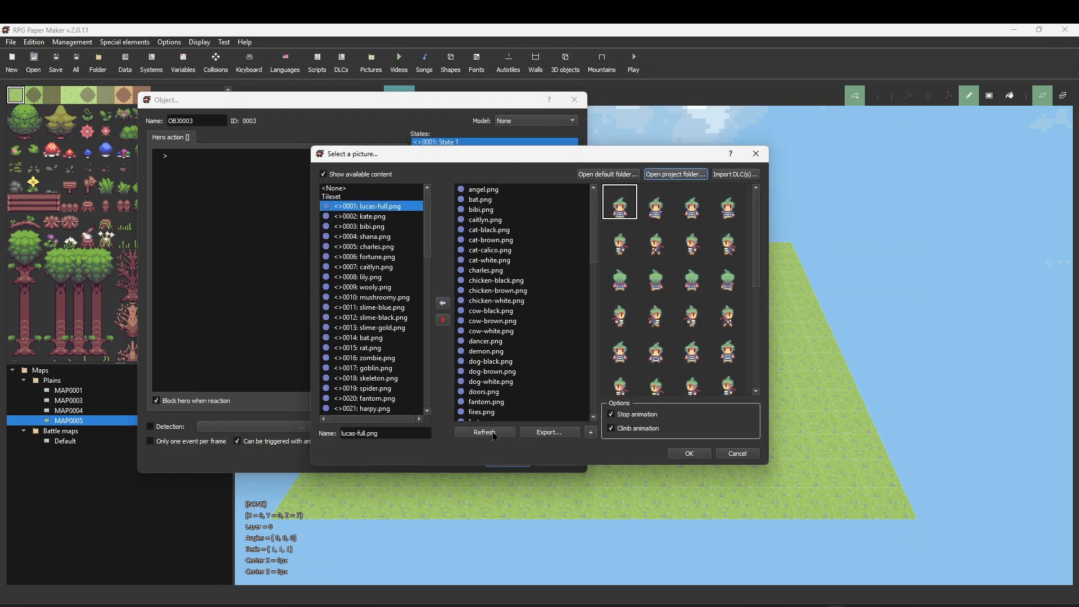
- Refresh the available pictures and add bubles-full.png to the project's character list with Stop animation enabled
click(485, 432)
click(544, 190)
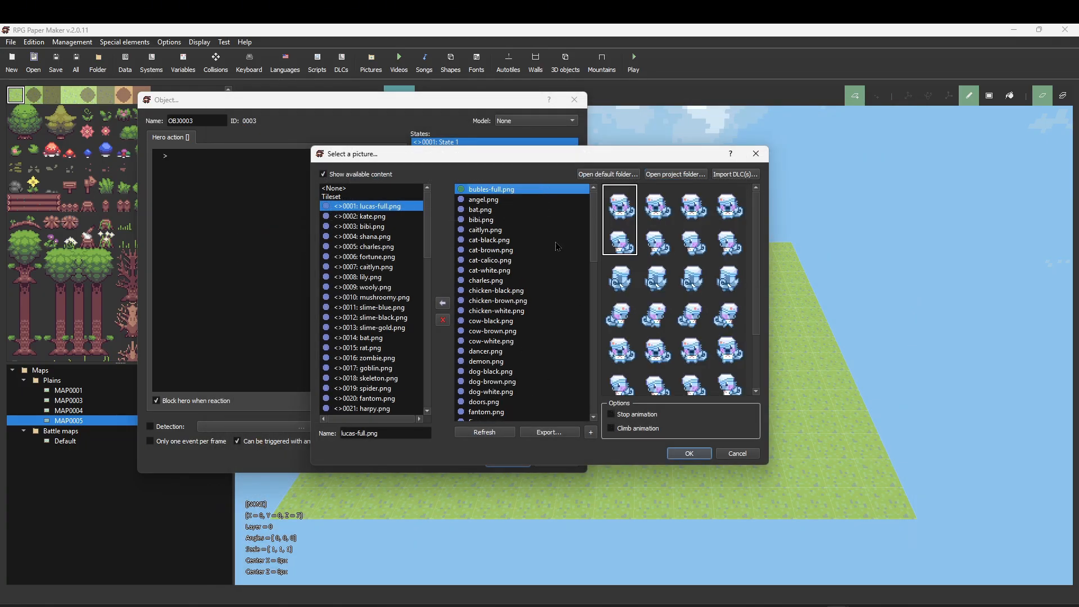
click(611, 414)
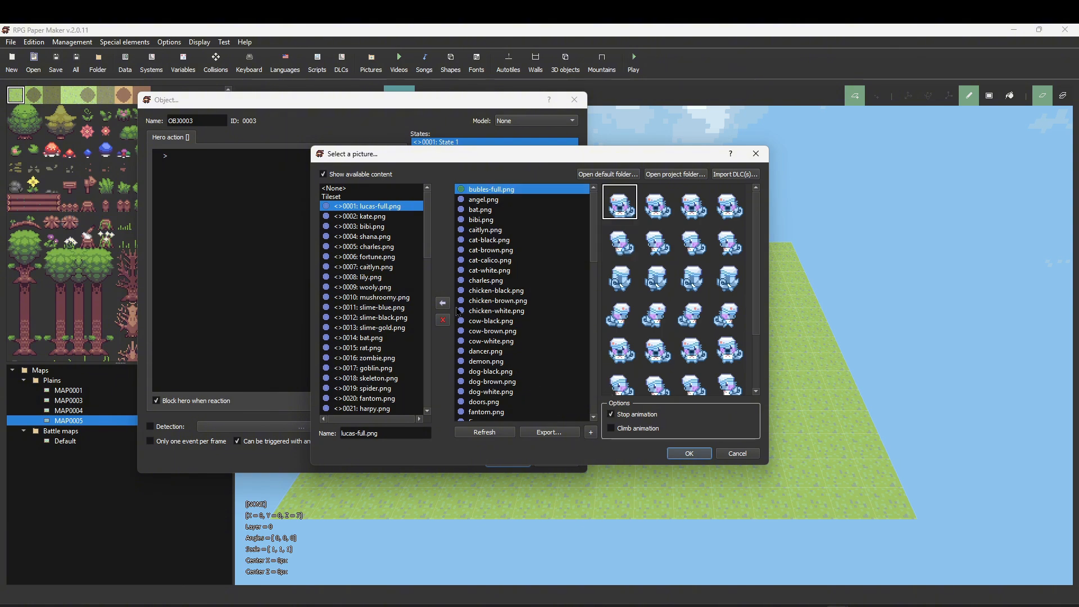
click(444, 304)
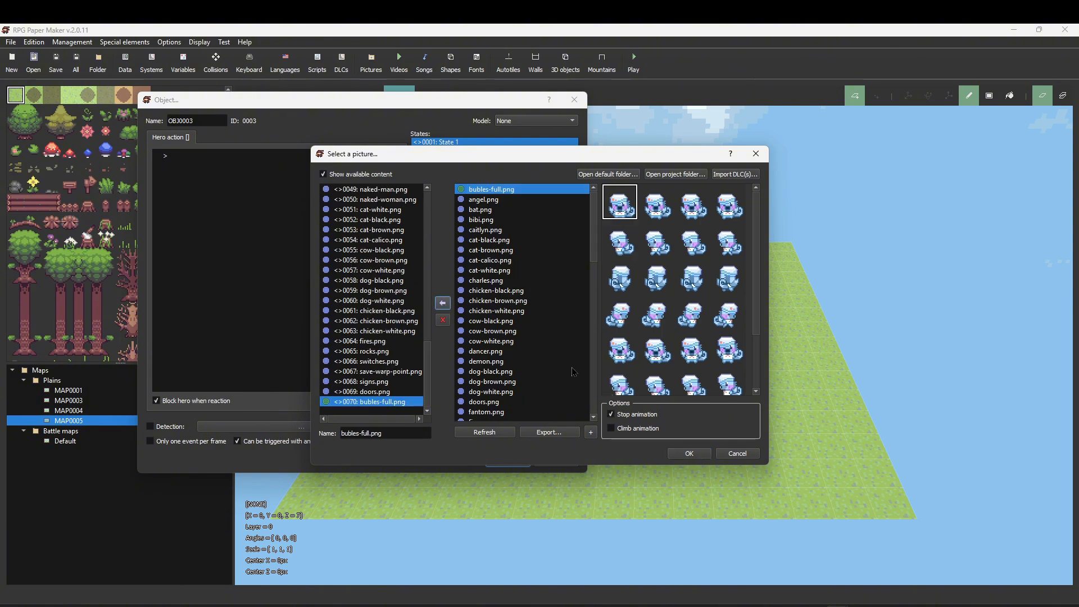
- Apply bubles-full.png as the graphic of map object OBJ0003 and confirm the object's settings
click(689, 454)
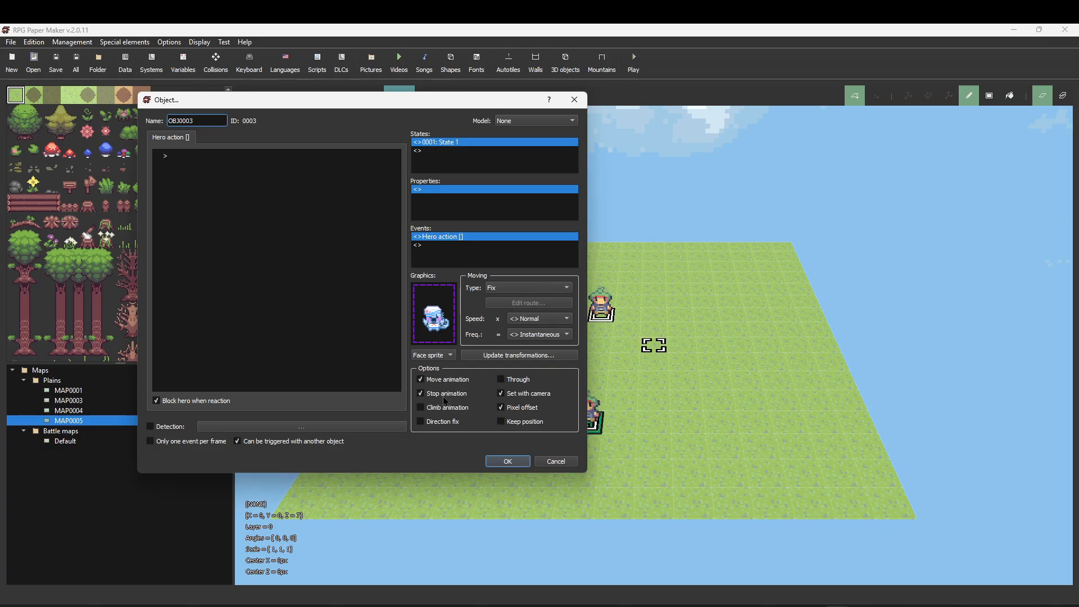
click(506, 462)
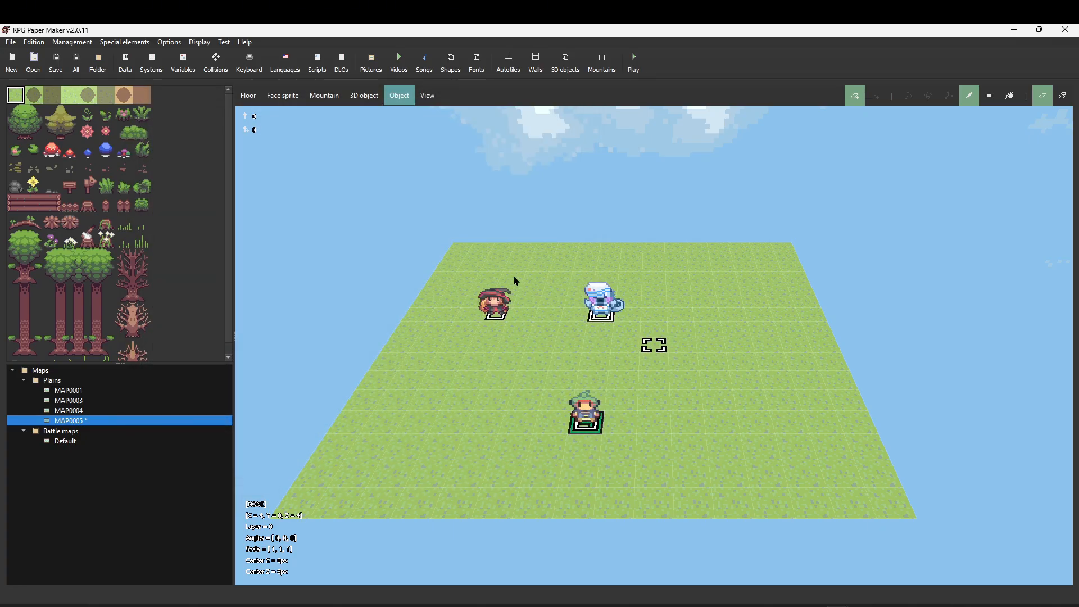
- Edit the red-haired witch object OBJ0002, open its picture selection, and paste the bubbles picture file into the project's Characters folder
click(500, 315)
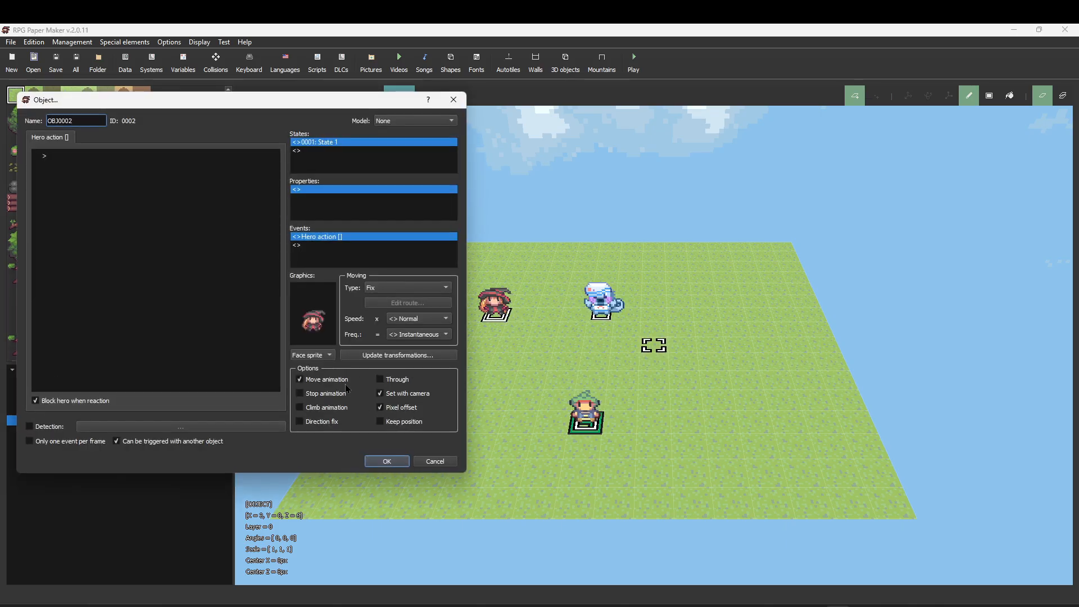
double_click(310, 340)
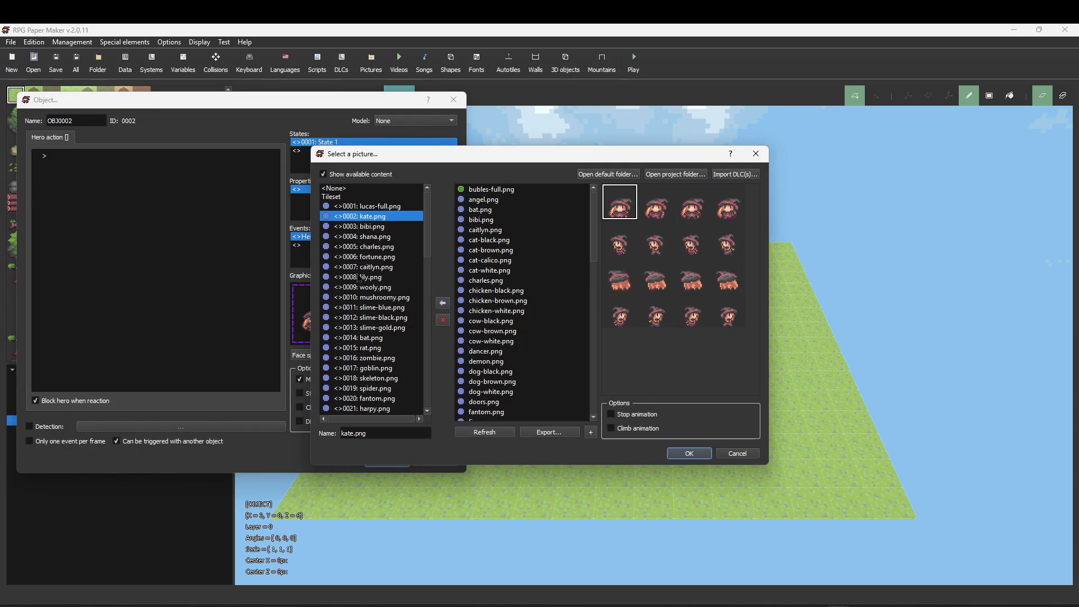
click(674, 175)
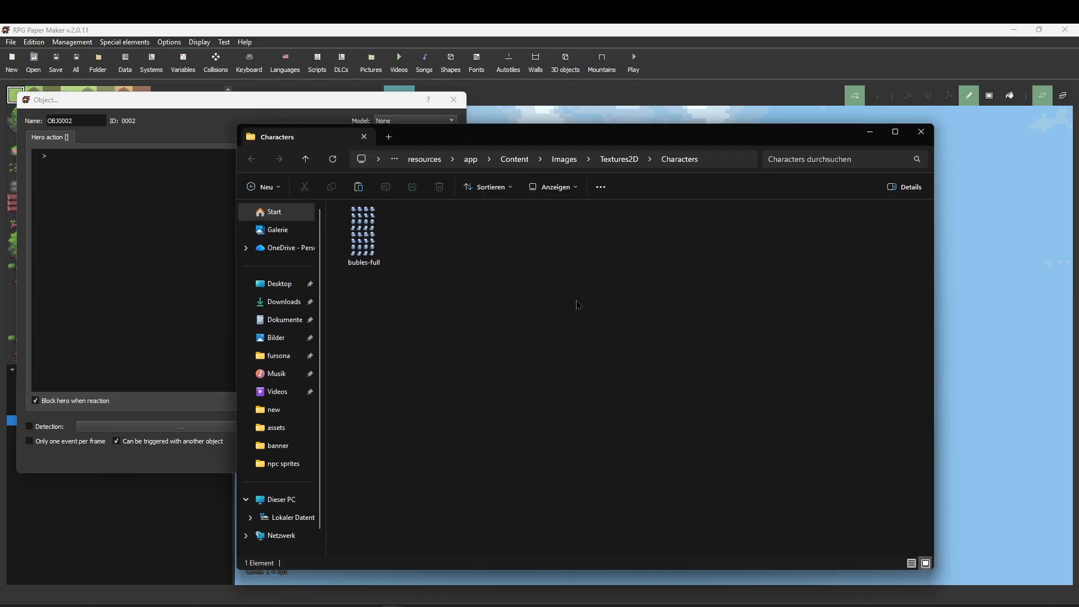
right_click(576, 302)
click(595, 315)
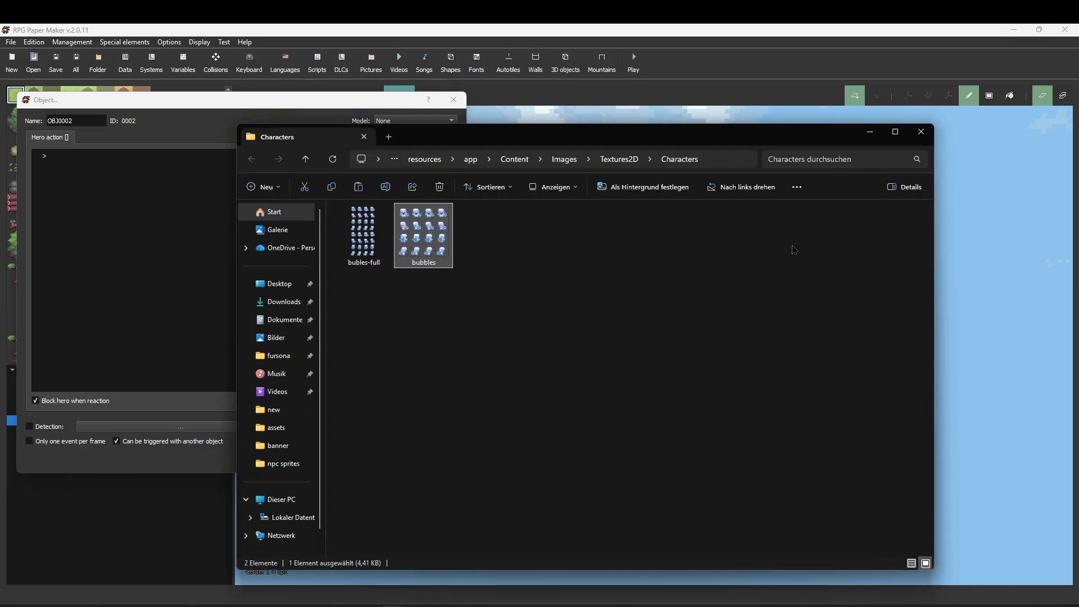
click(913, 138)
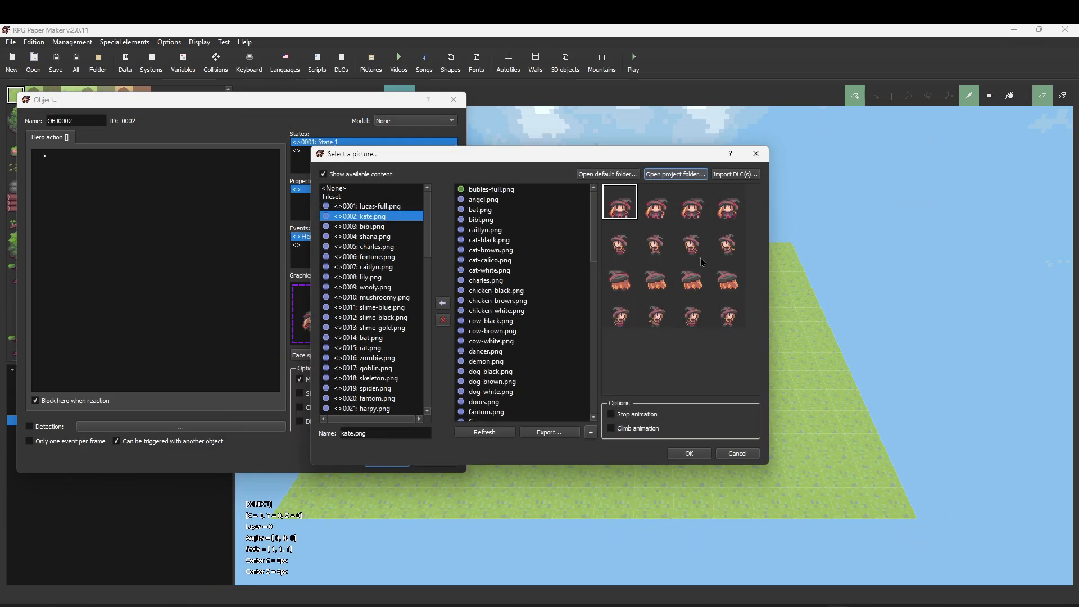
- Refresh the available pictures, add bubbles.png to the project's character list, and apply it as OBJ0002's graphic
click(503, 432)
click(549, 190)
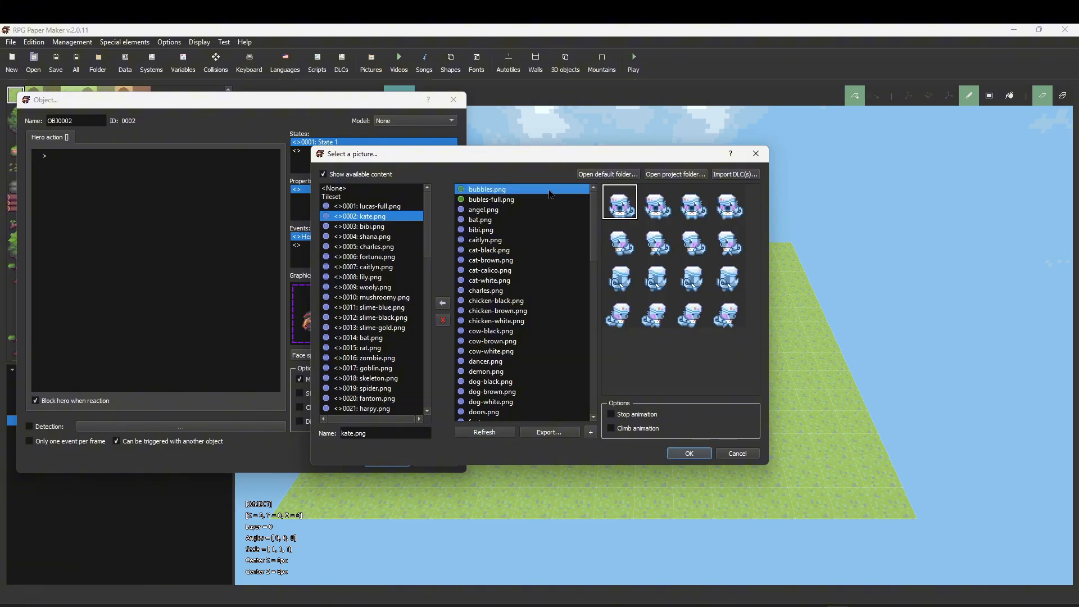
click(443, 306)
click(689, 454)
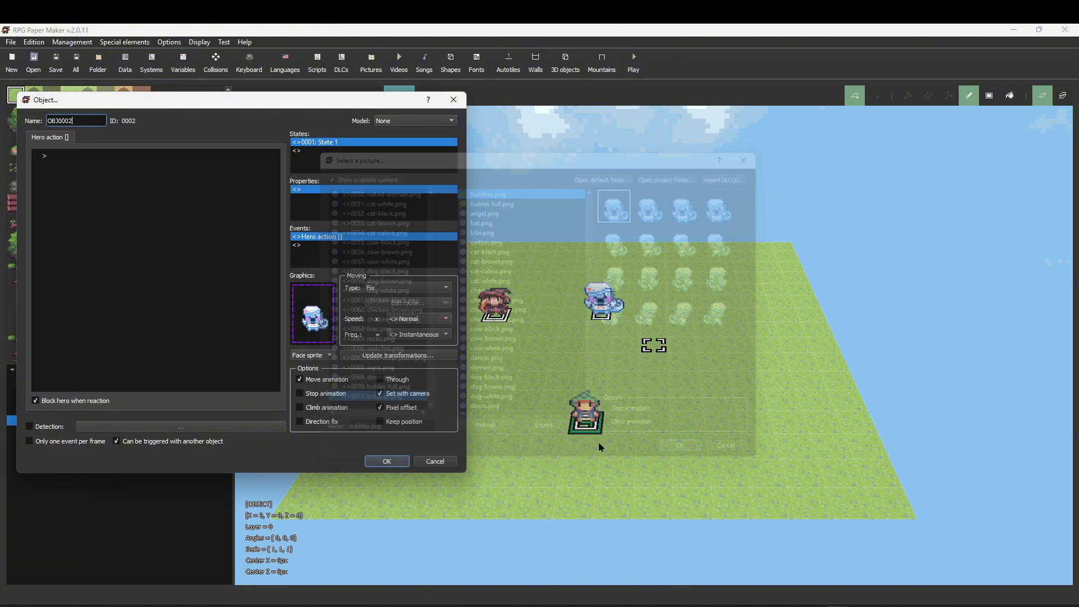
click(386, 460)
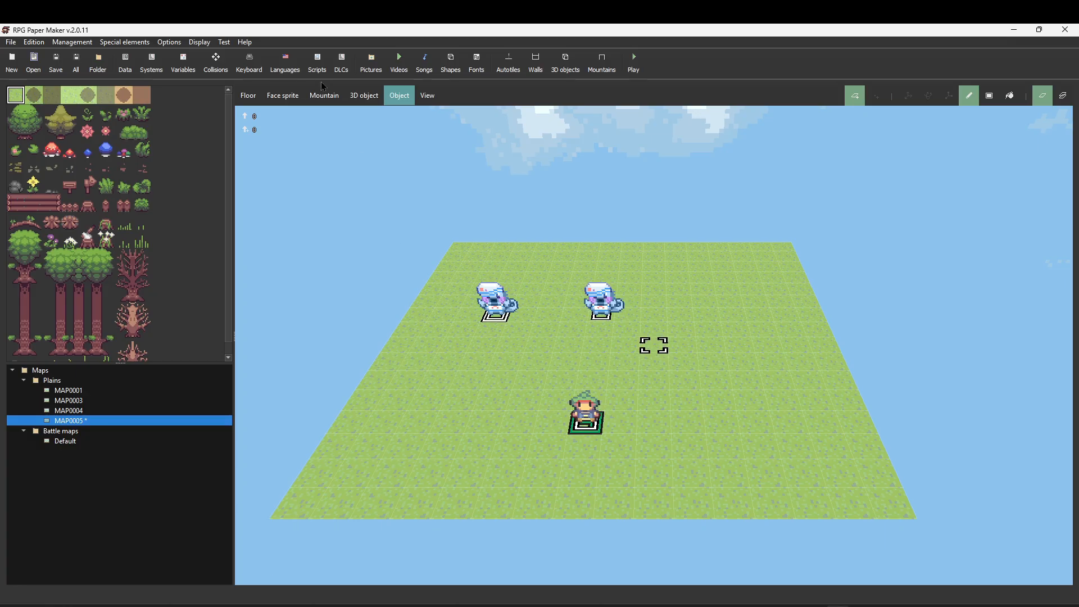
- Launch a test play of the game, saving all unsaved maps
click(224, 42)
click(264, 54)
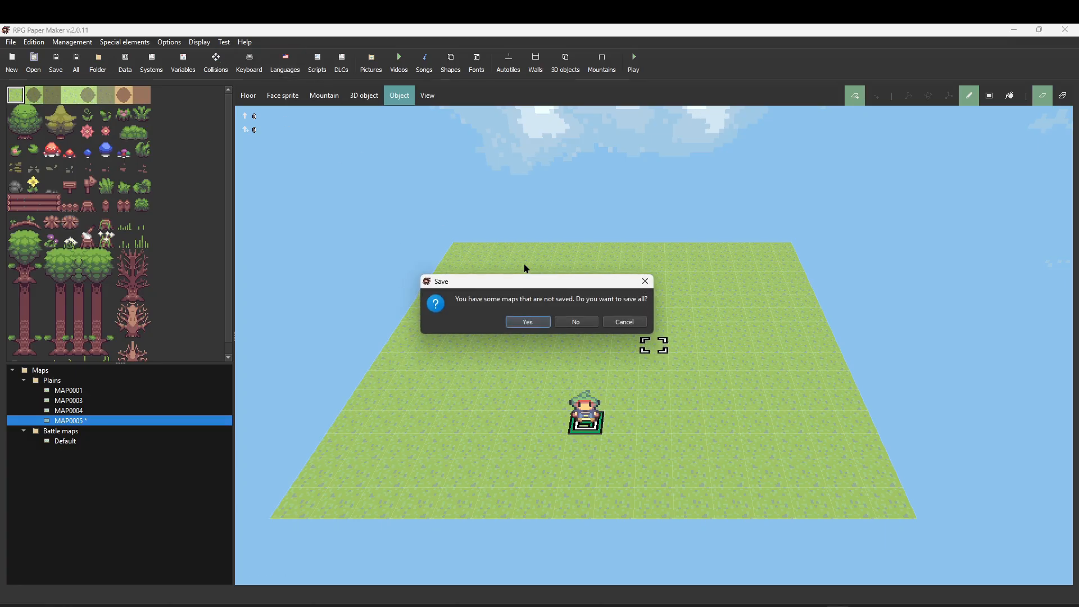
click(530, 322)
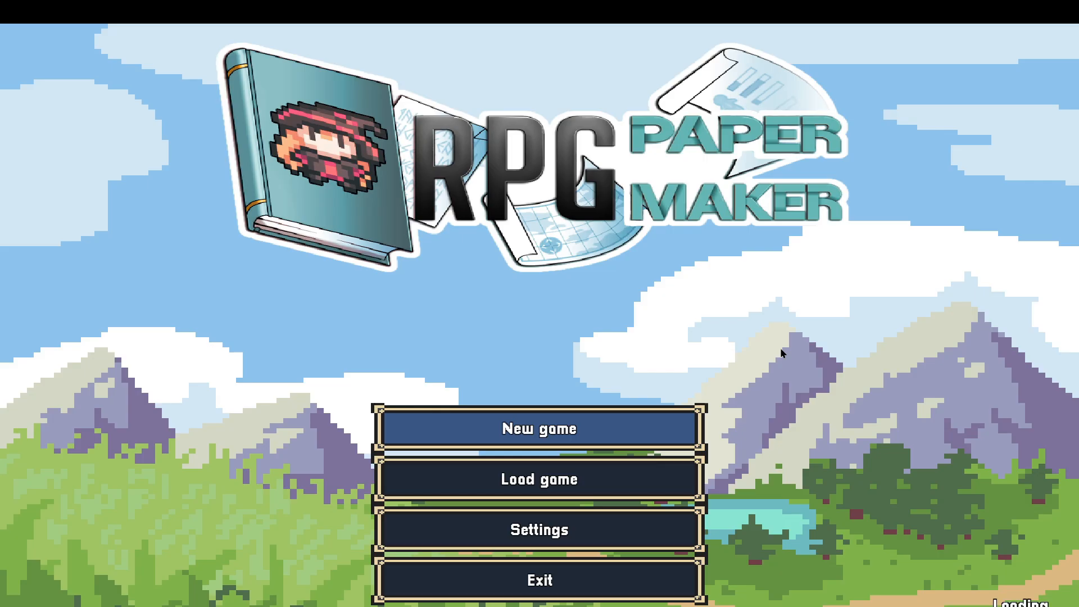
- Start a new game, walk the hero around the two blue creatures, and rotate the camera to examine their sprites from all sides
key(Left)
key(Up)
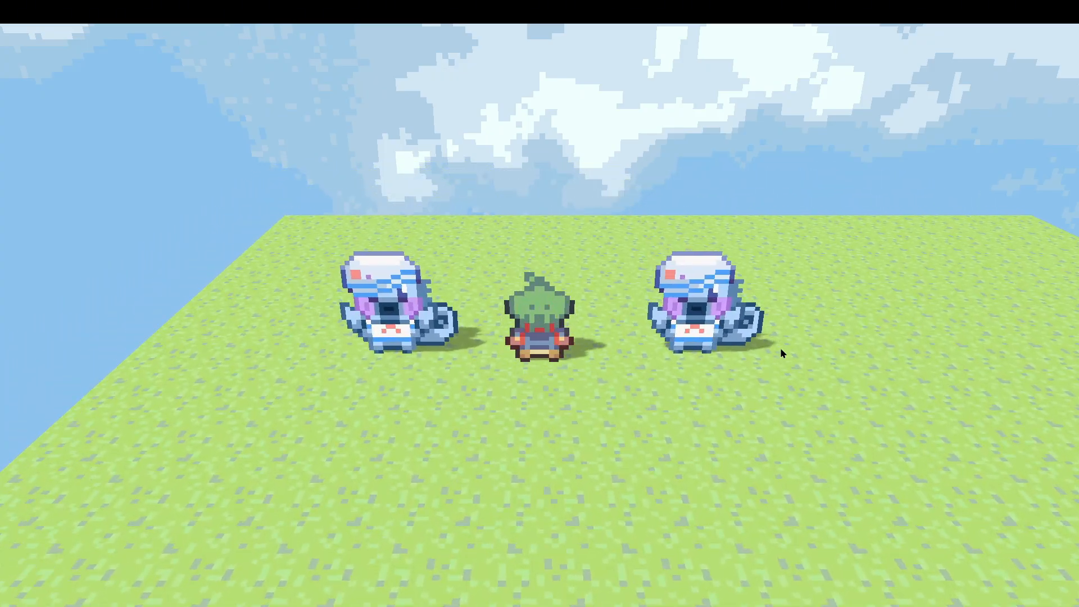
key(Down)
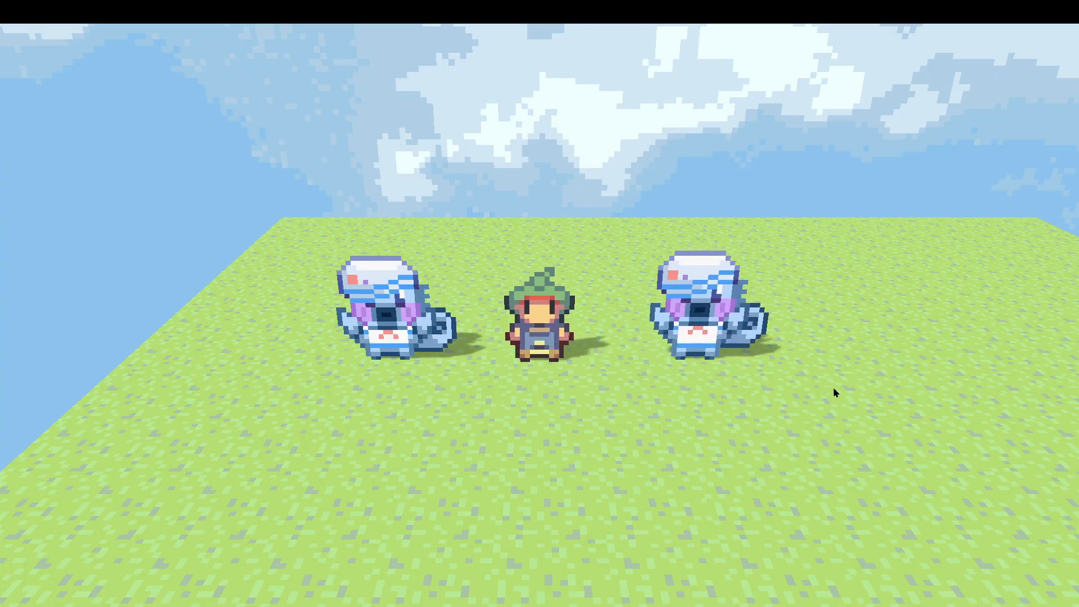
key(Down)
key(Right)
key(q)
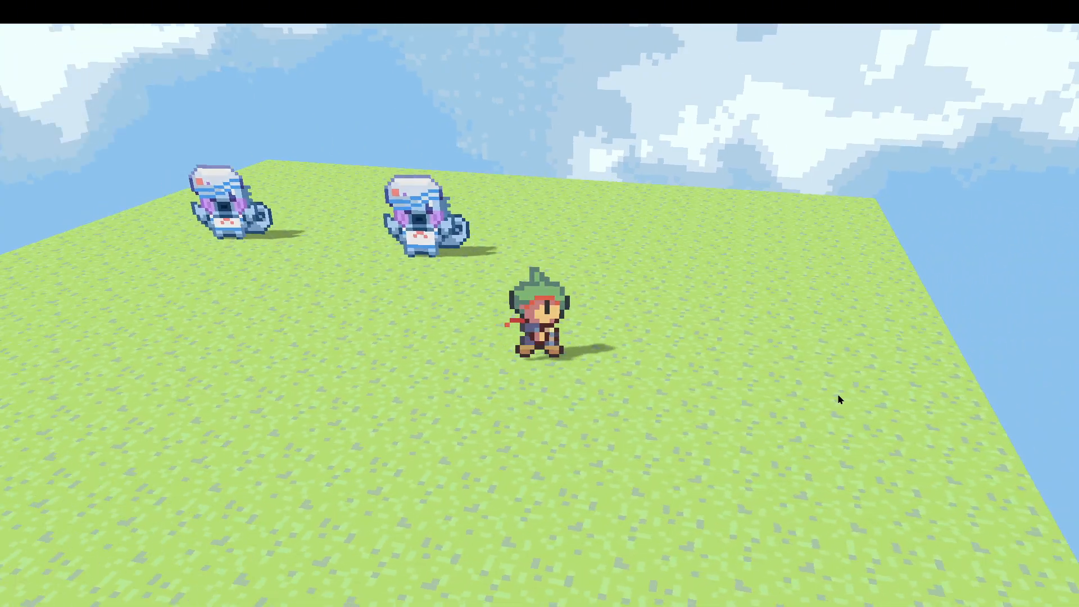
key(Up)
key(Right)
key(Up)
key(q)
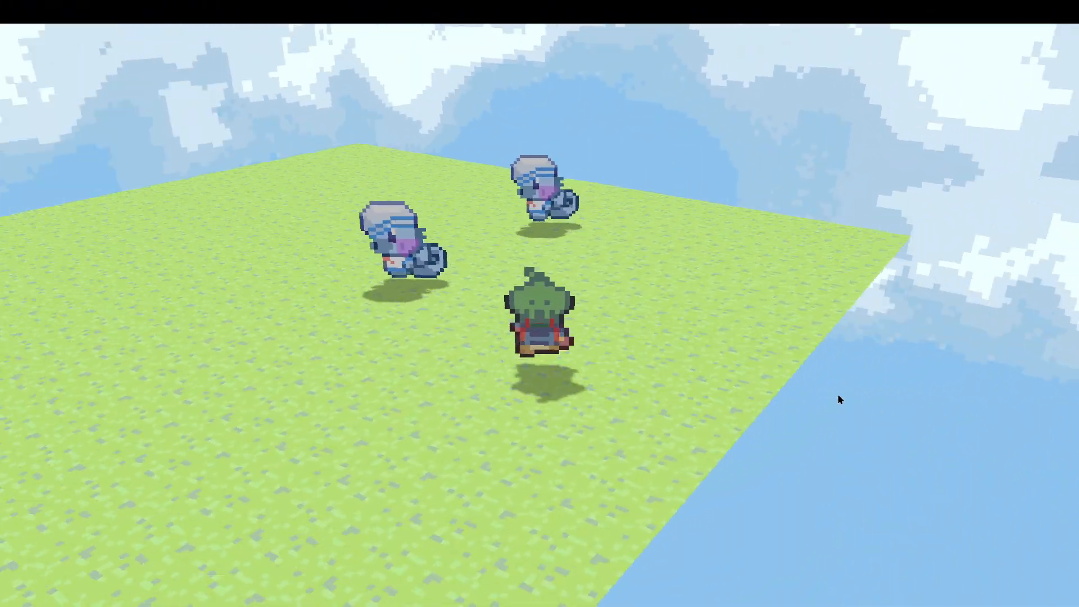
key(Right)
key(q)
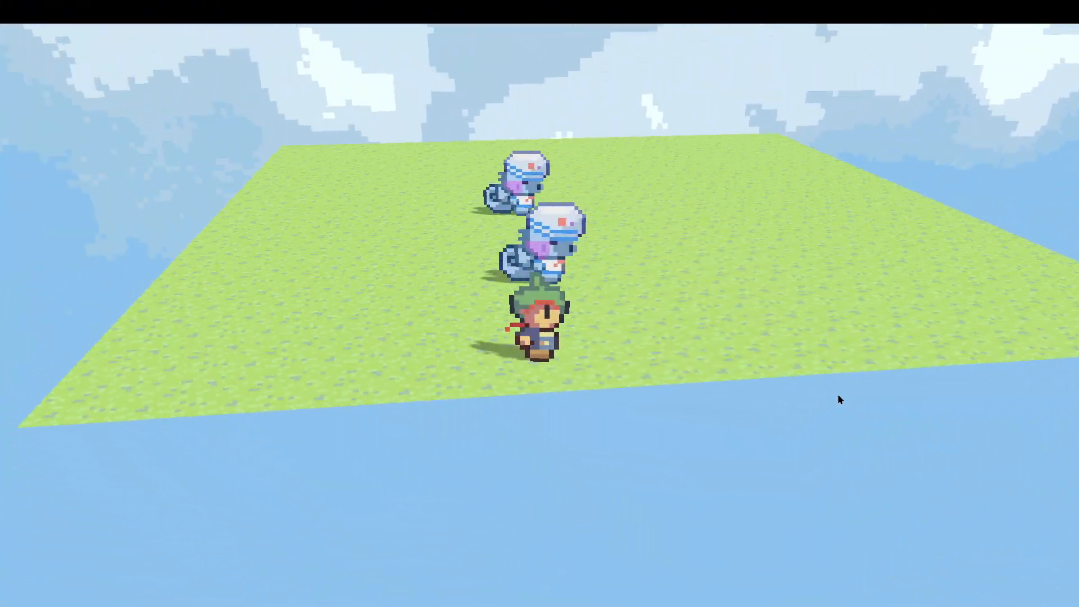
key(q)
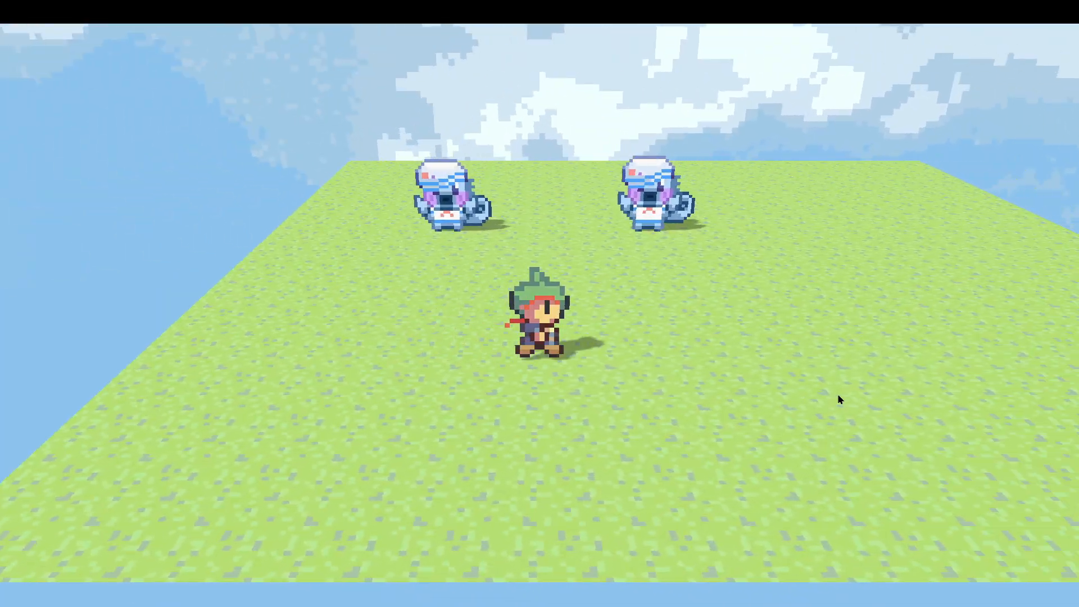
- Quit the running game to its title screen and exit back to the map editor
key(Escape)
click(207, 379)
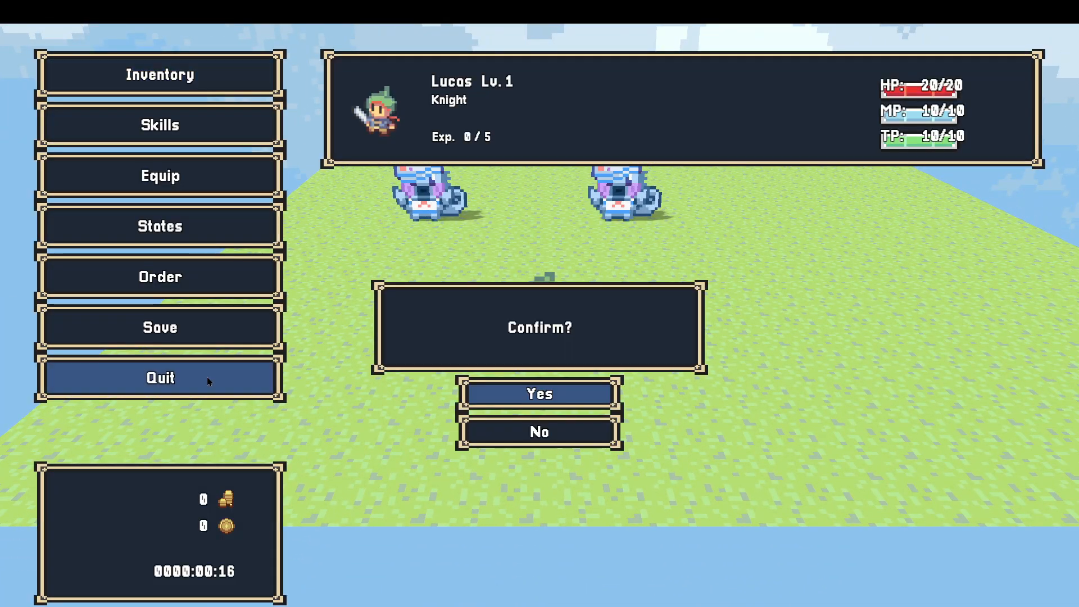
click(539, 394)
click(588, 570)
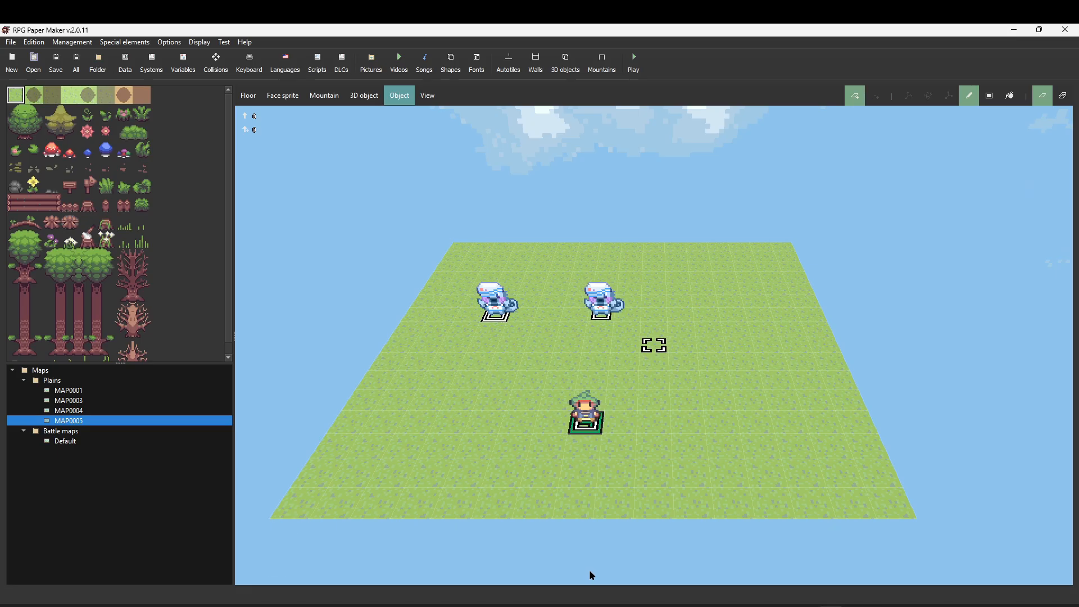
- Create a new object with Stop animation on the empty tile in line with the two creatures, and open its picture selection
right_click(707, 314)
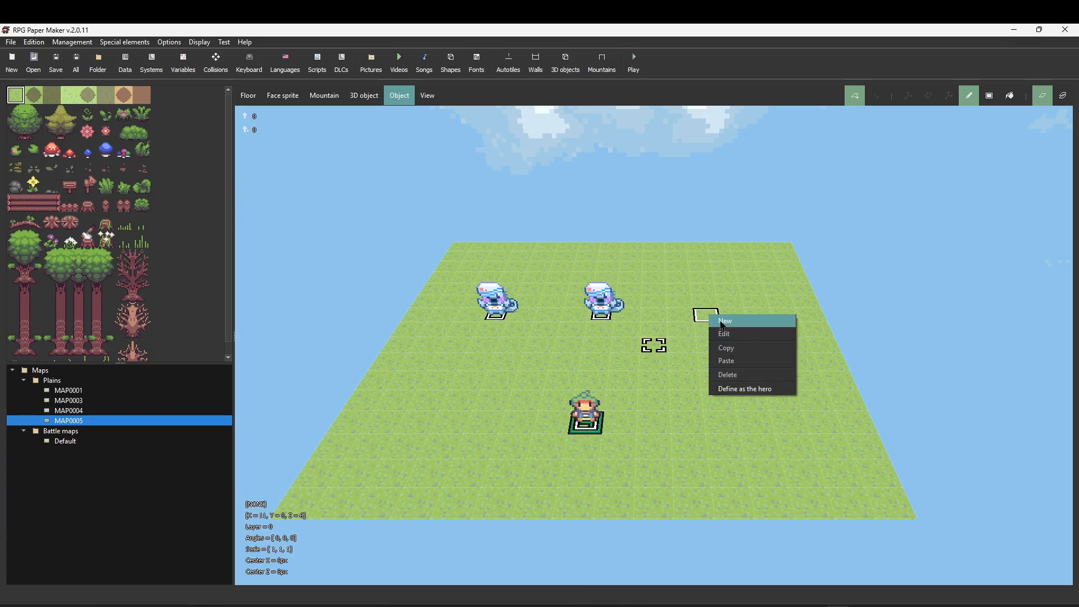
click(724, 321)
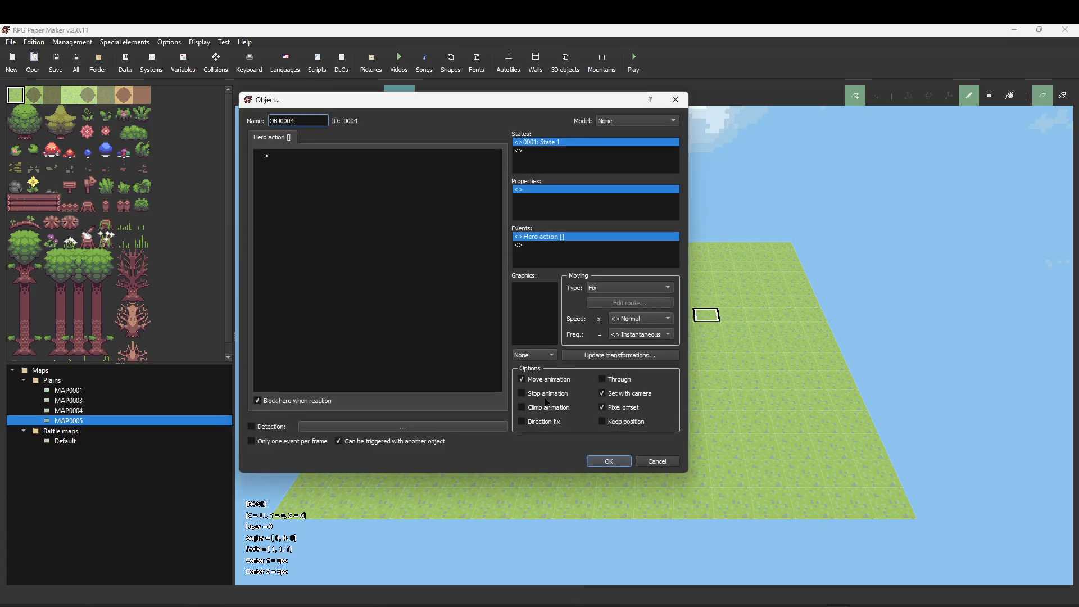
click(551, 396)
double_click(534, 331)
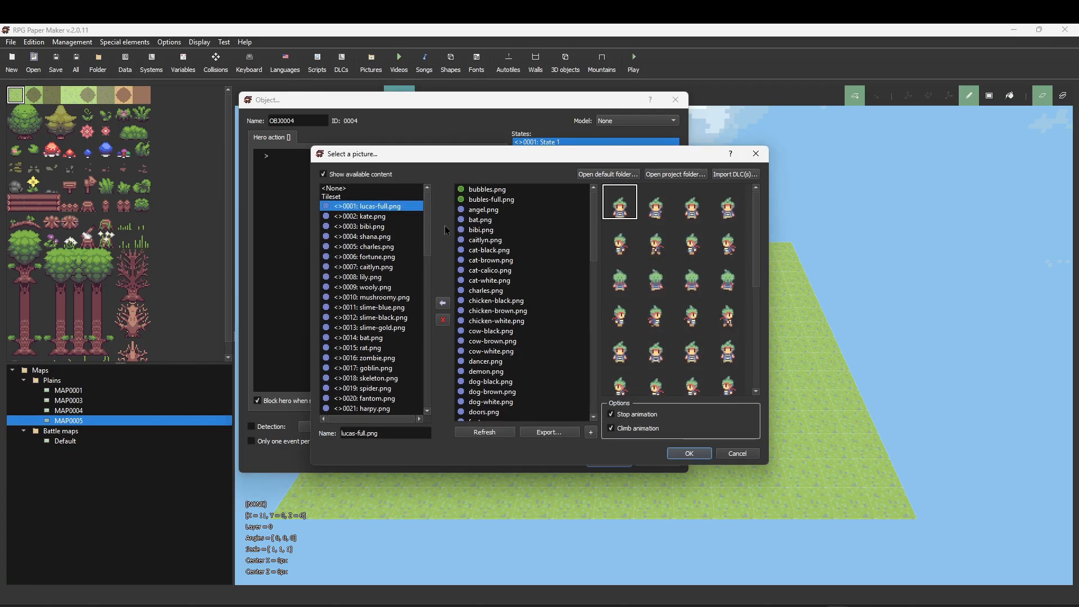
- Set fires.png as the graphic of the new object OBJ0004 and confirm the object
drag(427, 223, 439, 392)
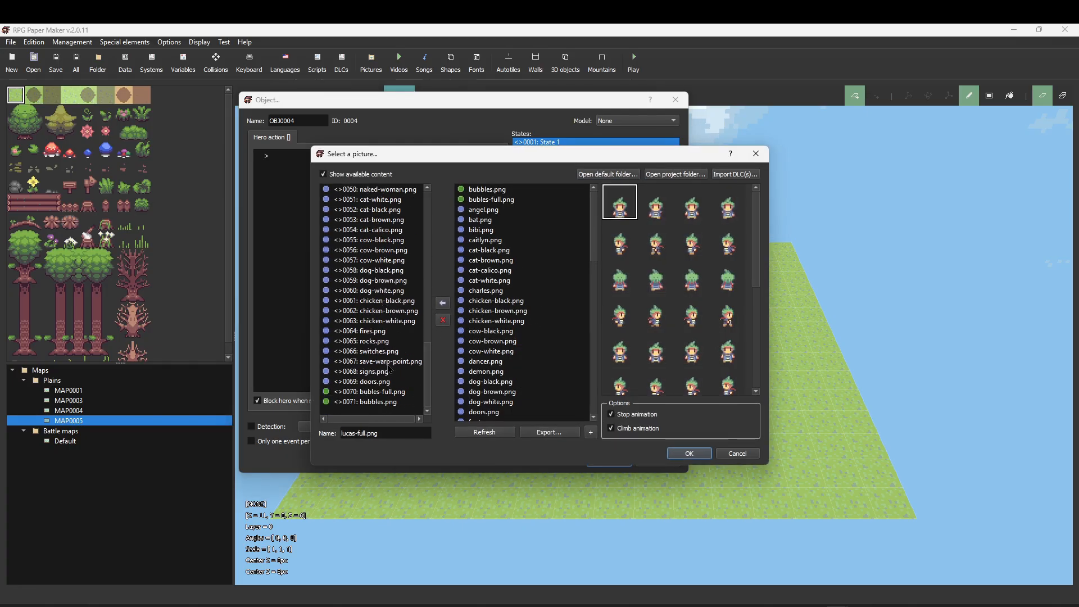
scroll(389, 235, up, 6)
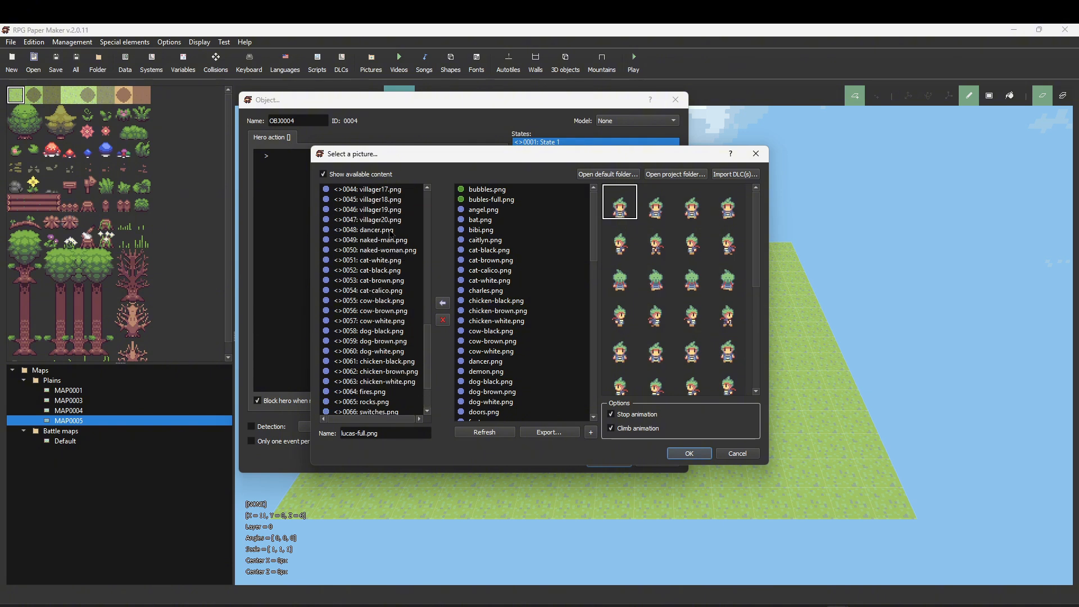
scroll(393, 252, up, 9)
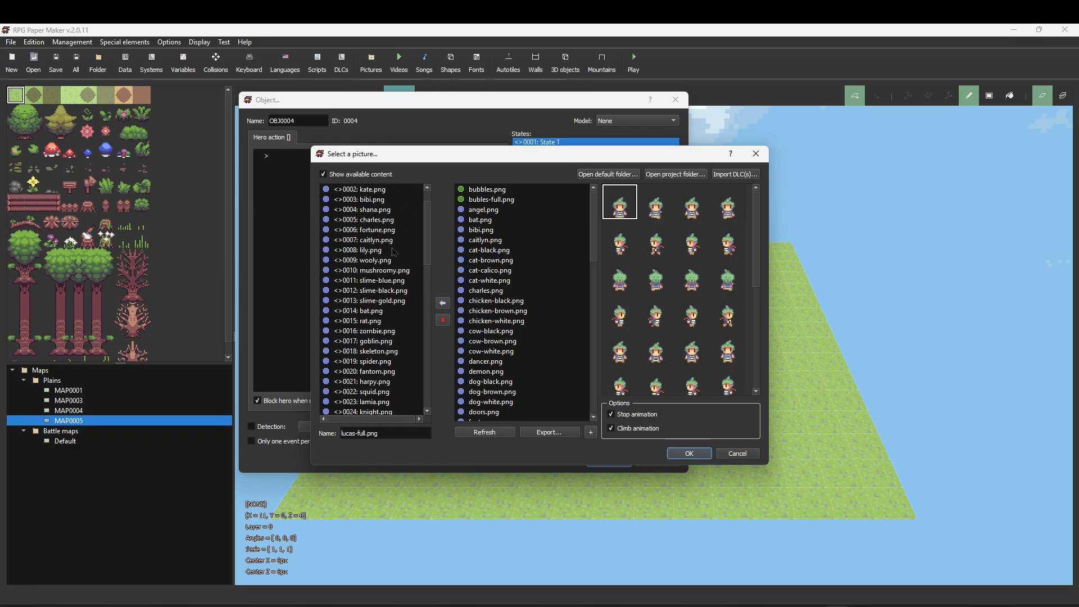
scroll(393, 253, up, 2)
scroll(393, 252, down, 7)
scroll(393, 253, down, 10)
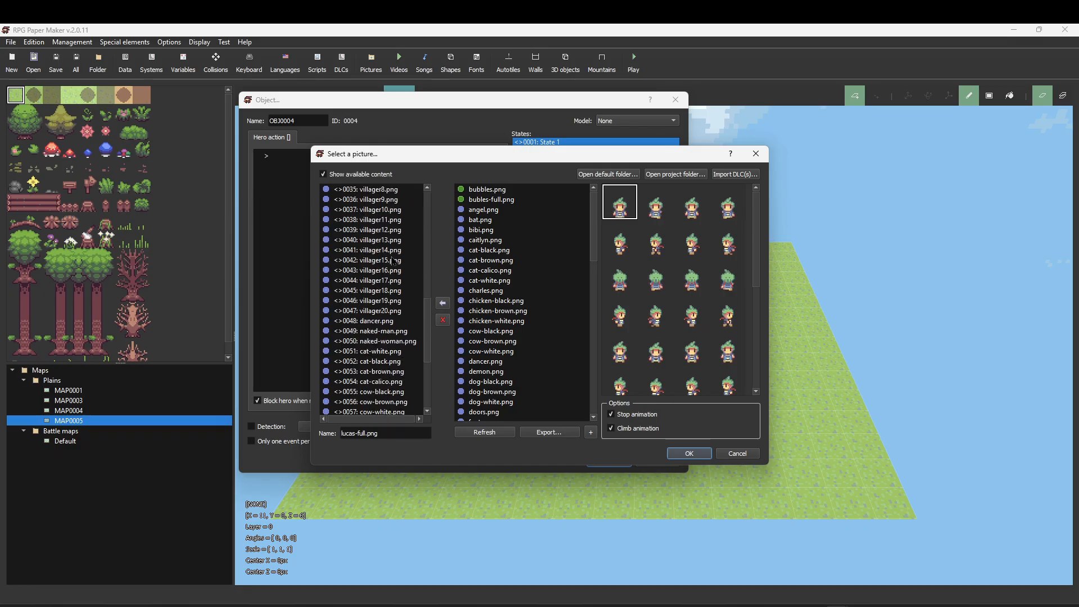
click(392, 341)
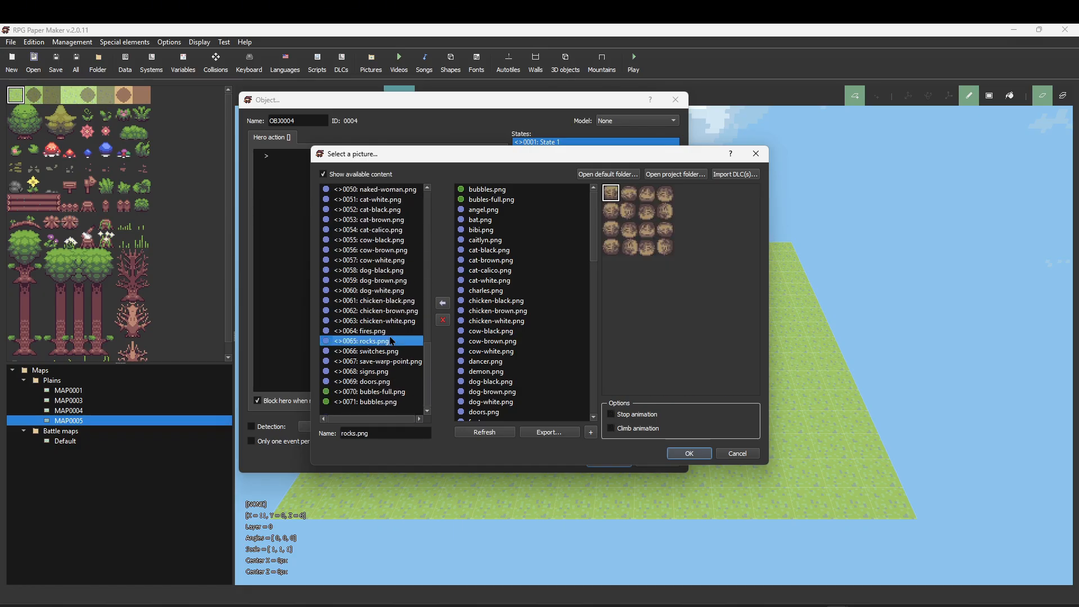
click(395, 335)
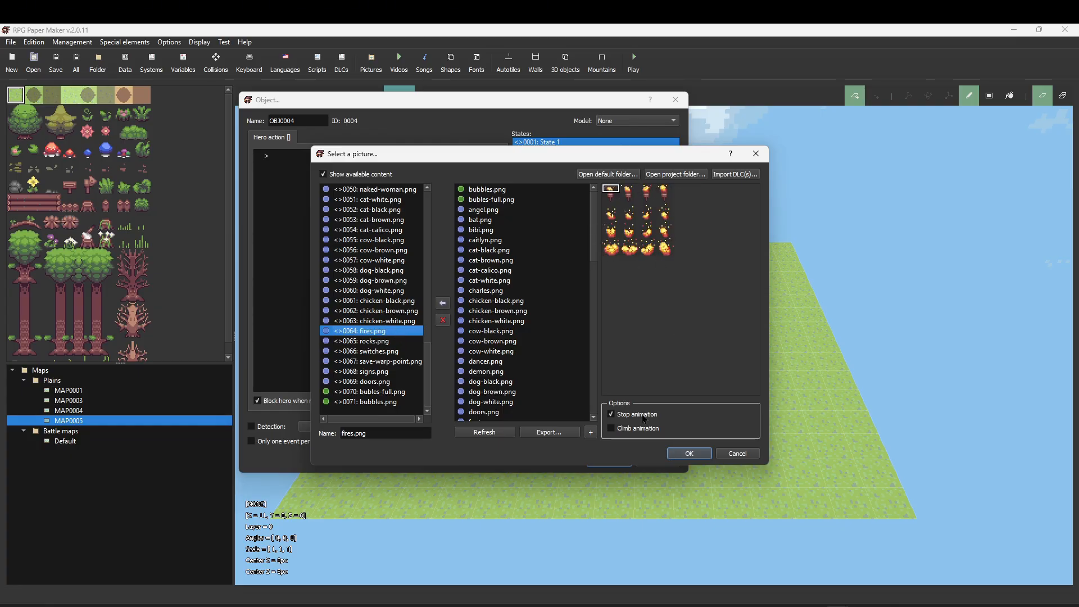
click(677, 452)
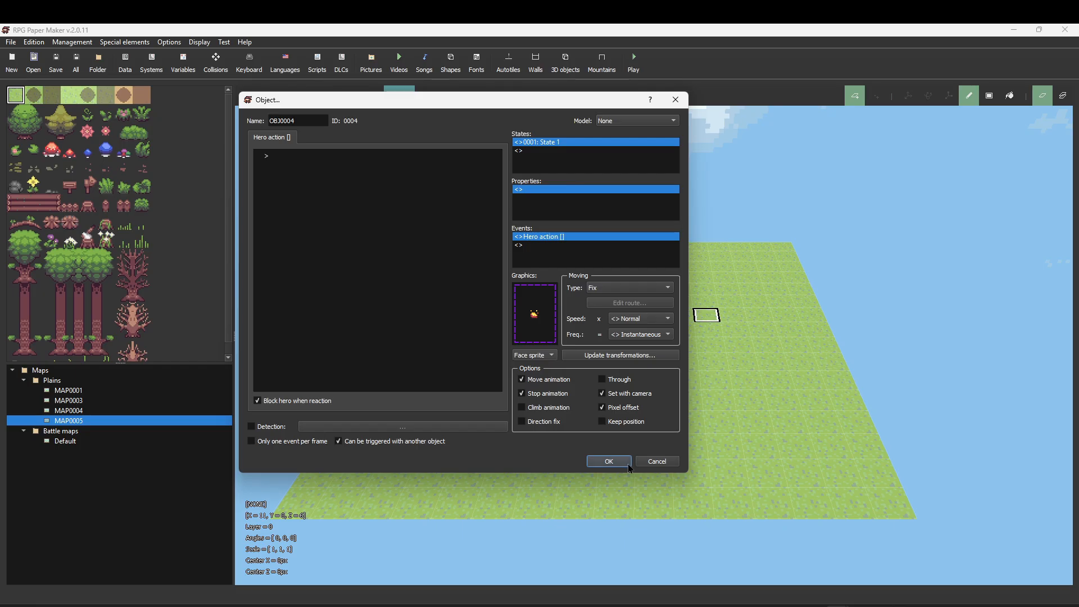
click(629, 466)
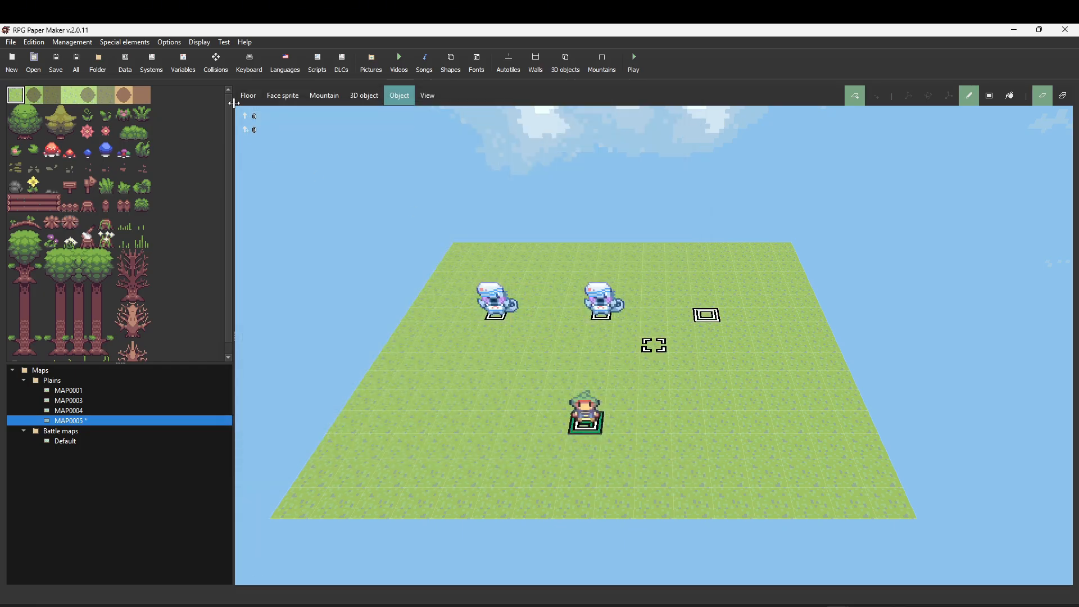
- Save all maps and launch the test play again with the fire object in place
click(223, 42)
click(247, 55)
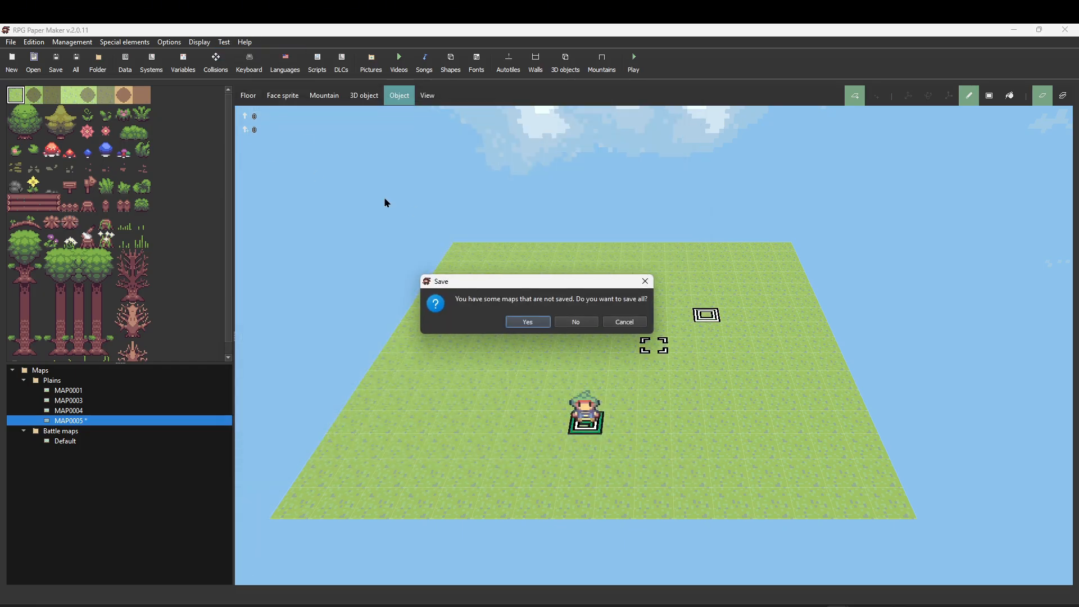
click(527, 321)
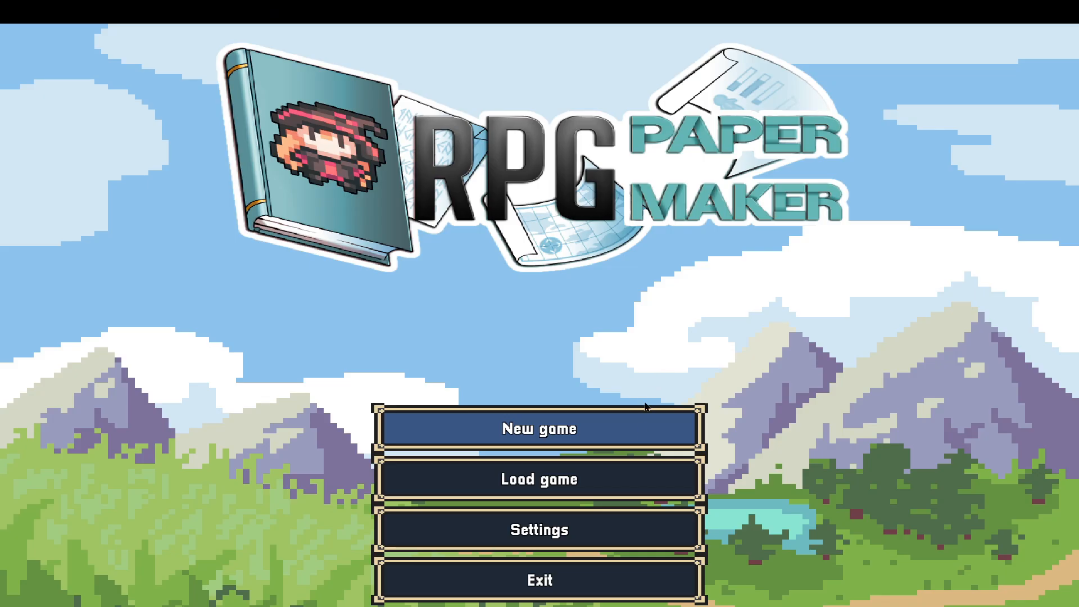
- Start a new game and walk the hero over to the fire object to examine its animation
click(648, 428)
key(Up)
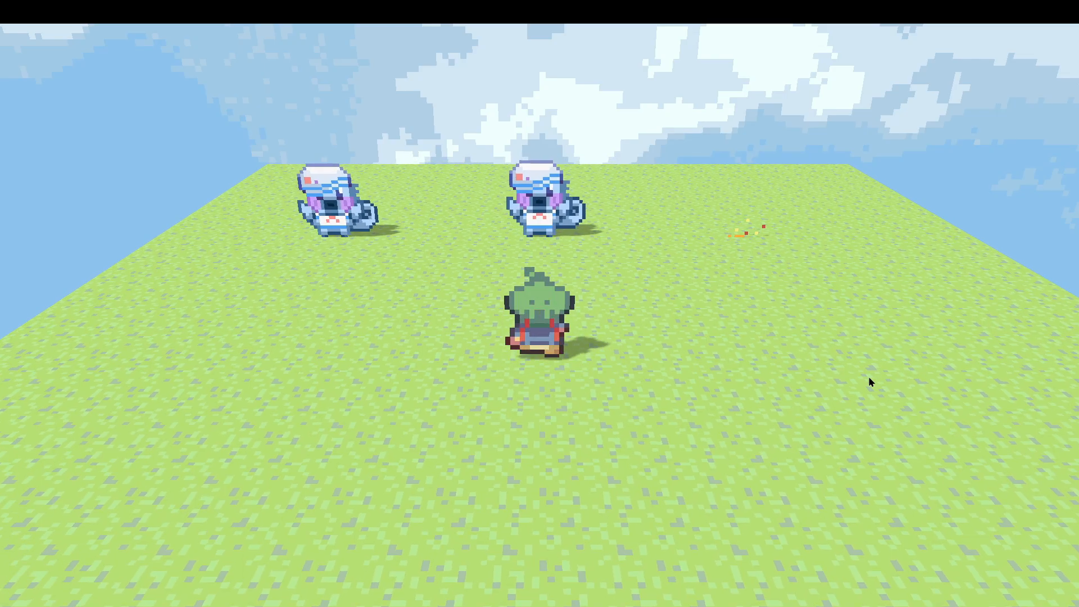
key(Right)
key(Up)
key(Down)
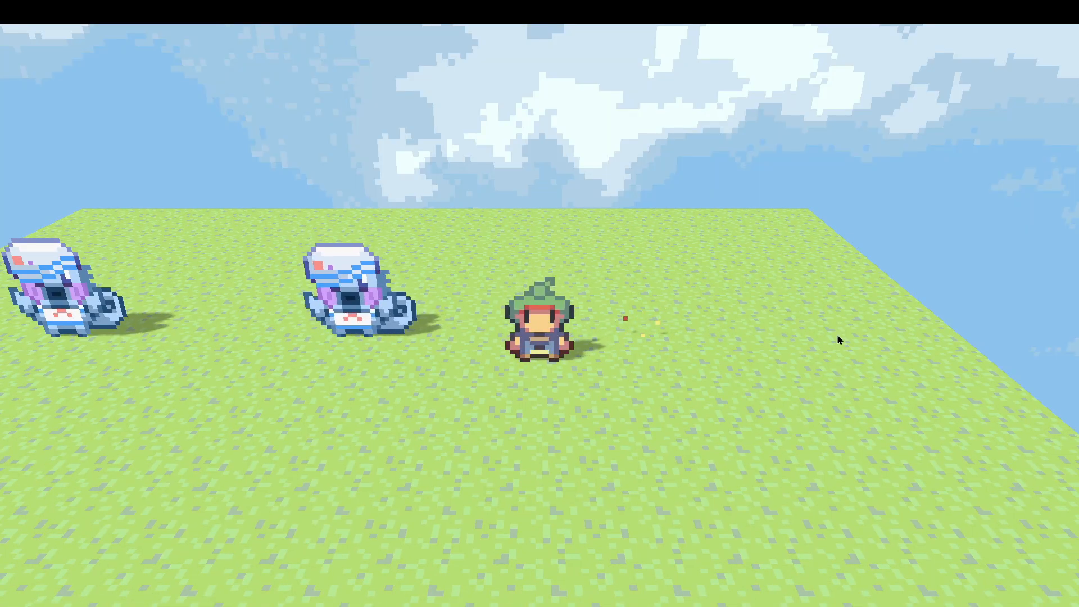
- Rotate the view around the hero, the creatures and the fire object to examine the fire from several directions
key(Left)
key(q)
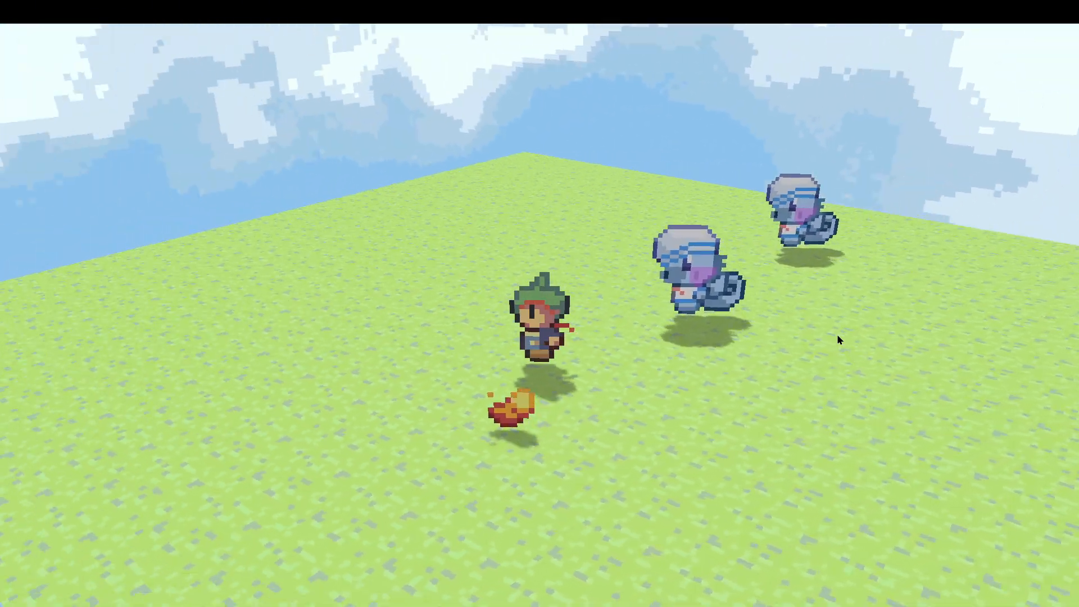
key(q)
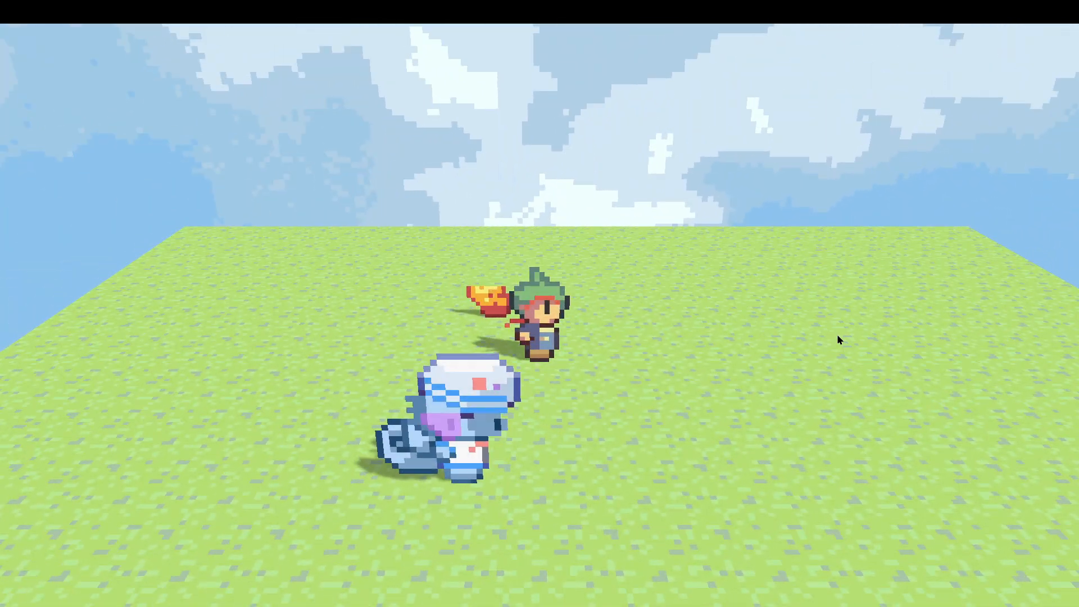
key(q)
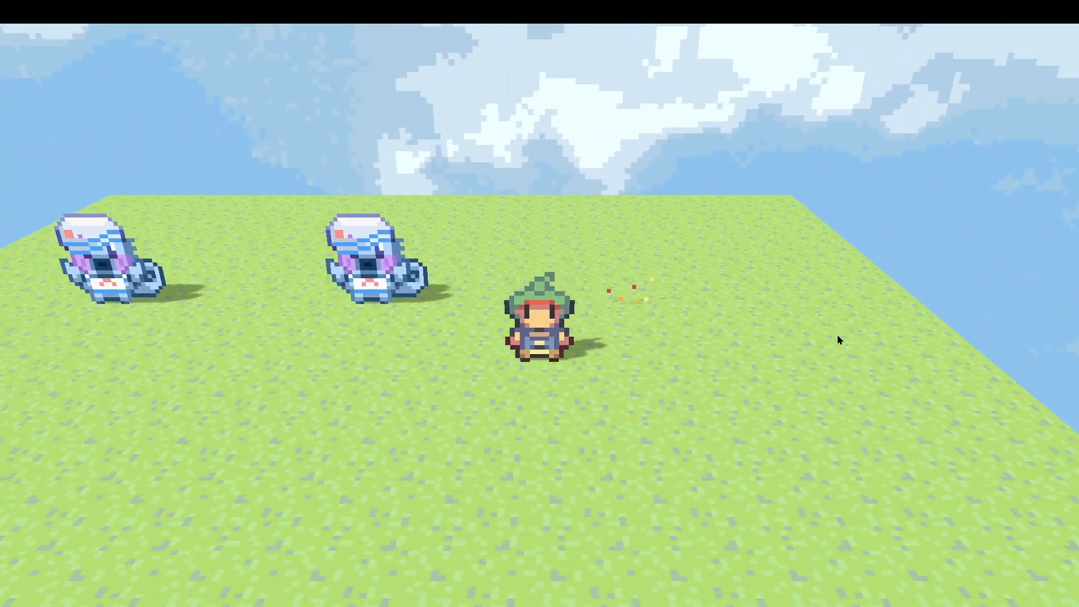
key(a)
key(s)
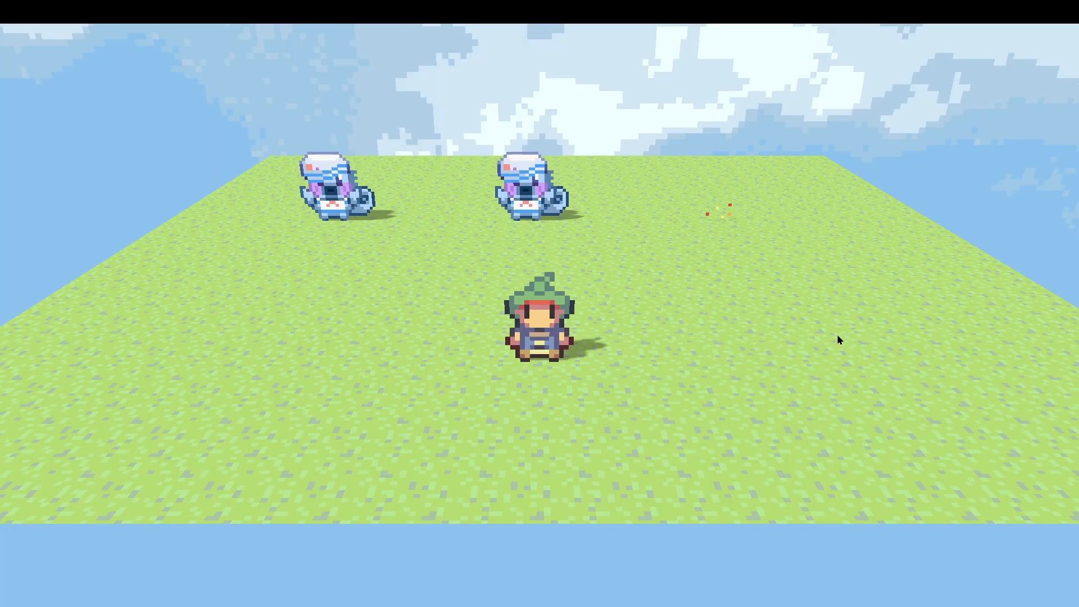
- Quit the test game, exit it from the title screen and switch to the creature sprite sheet in Pixel Studio
key(Escape)
click(178, 393)
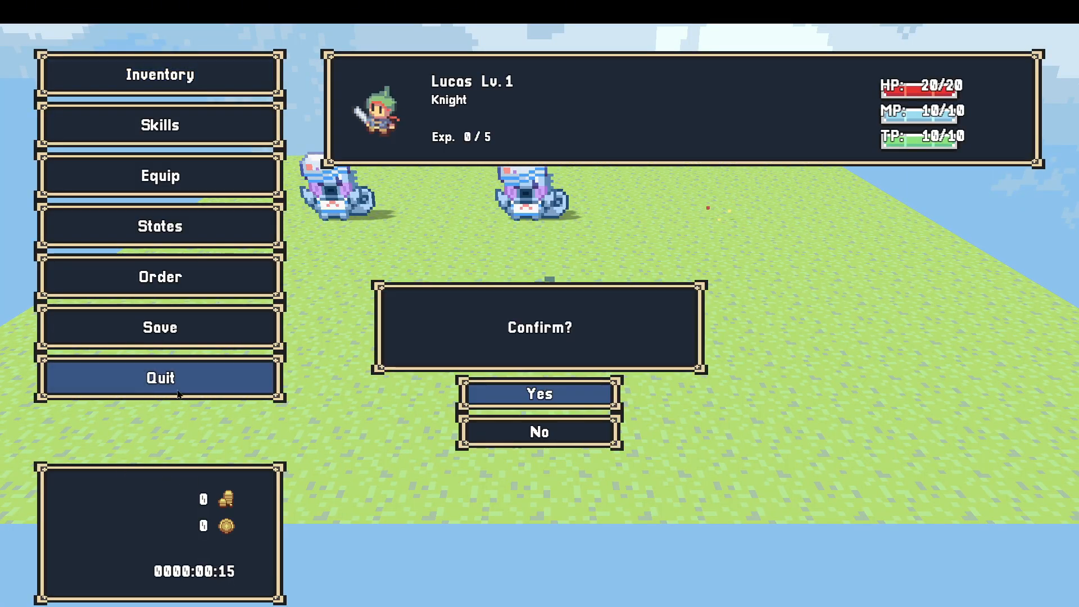
click(601, 399)
click(625, 579)
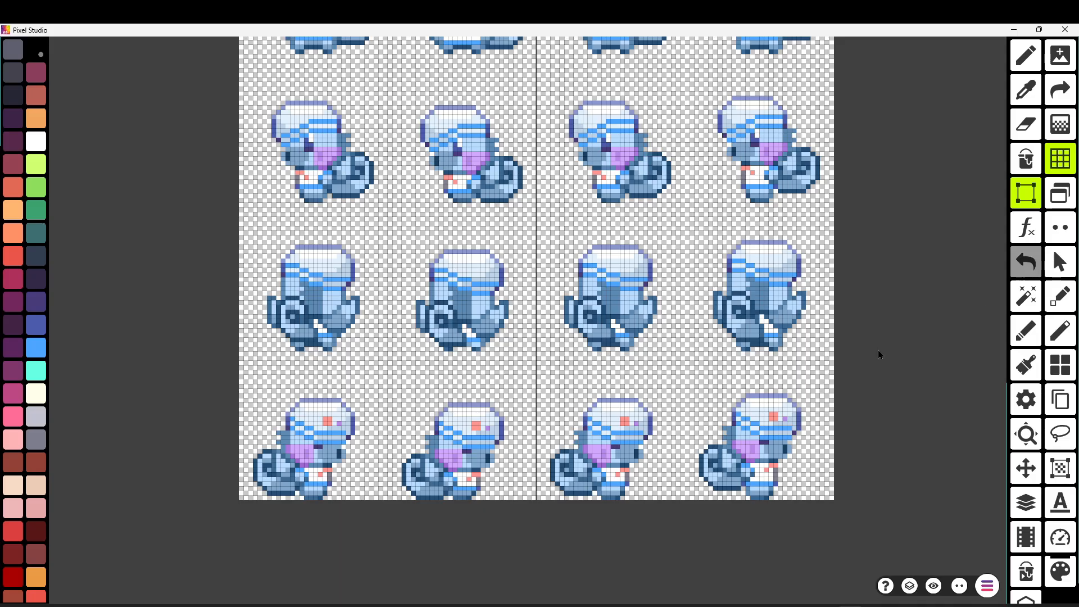
- Replace the sheet's last creature row with the four pasted fire frames, scaled to 128 × 32 pixels
drag(833, 351, 214, 527)
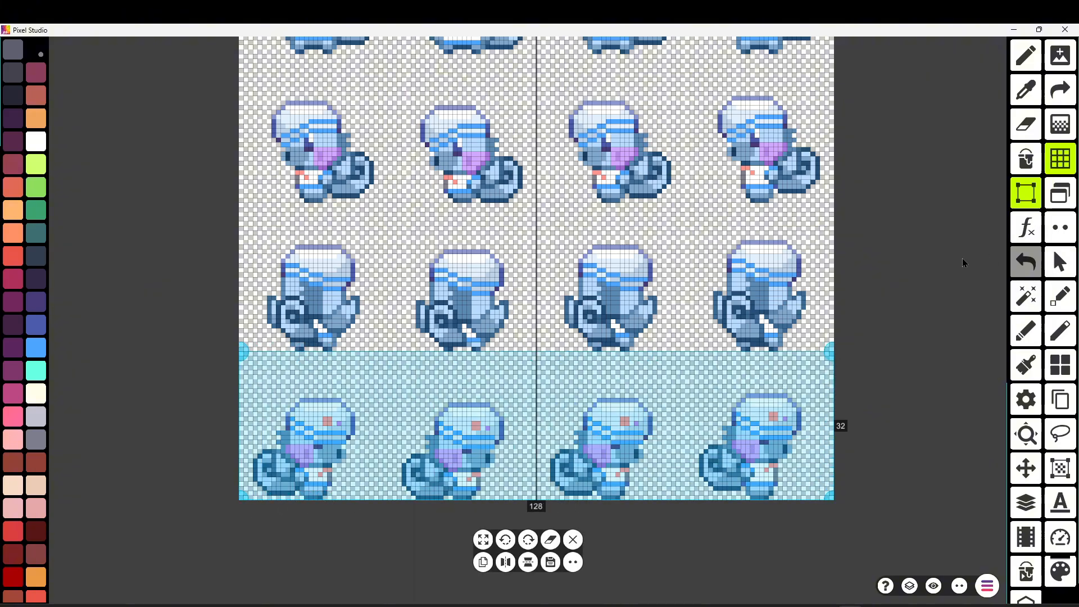
click(552, 539)
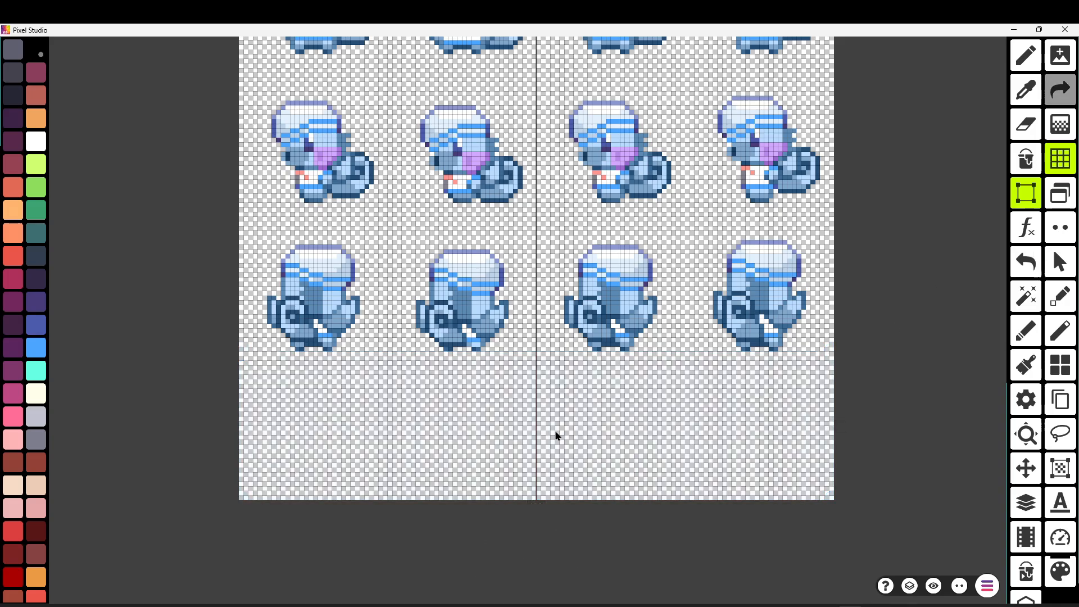
drag(555, 431, 595, 463)
click(572, 562)
click(476, 365)
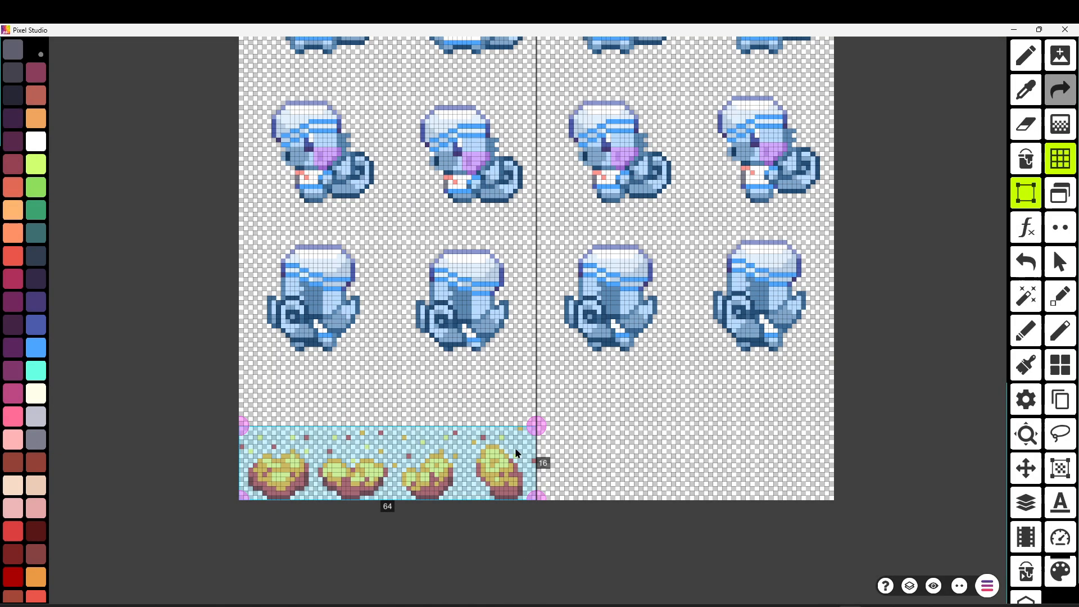
drag(548, 429, 833, 357)
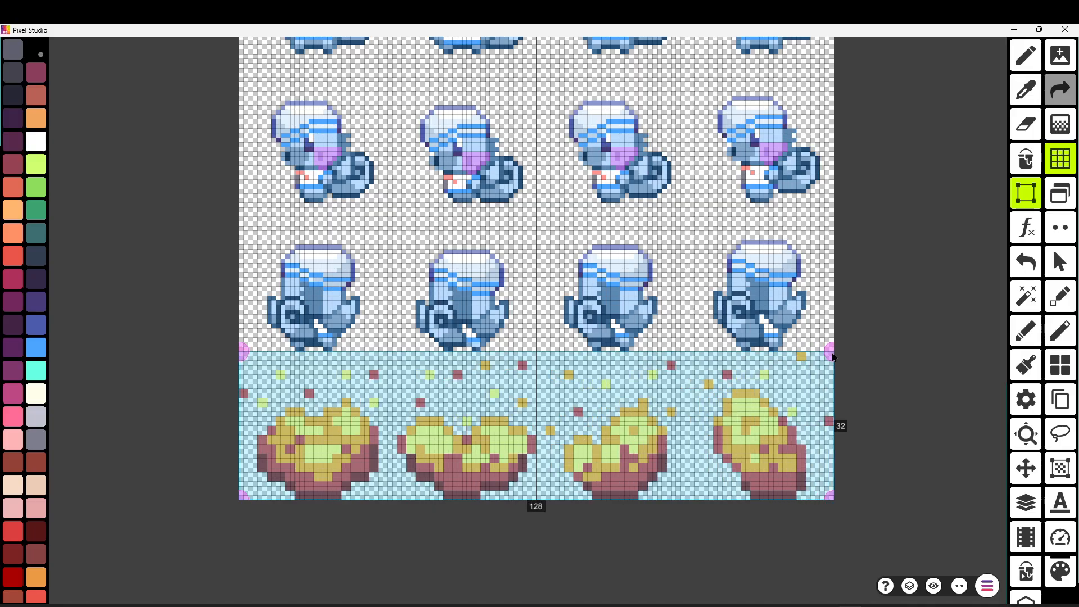
click(891, 369)
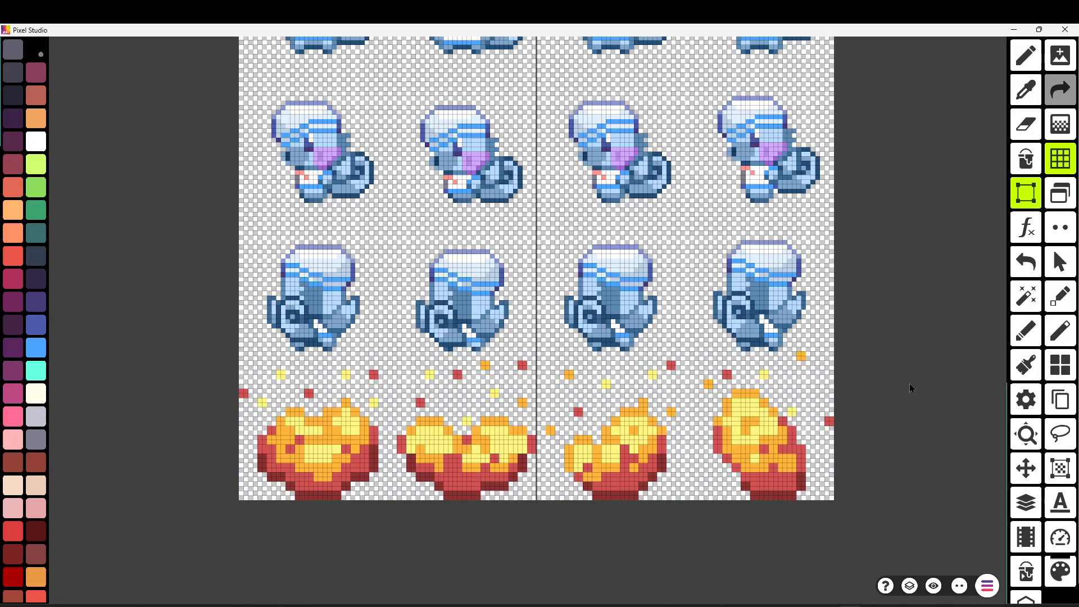
- Replace the back-facing creature row directly above the fire frames with a duplicate of the fire row
scroll(899, 360, up, 3)
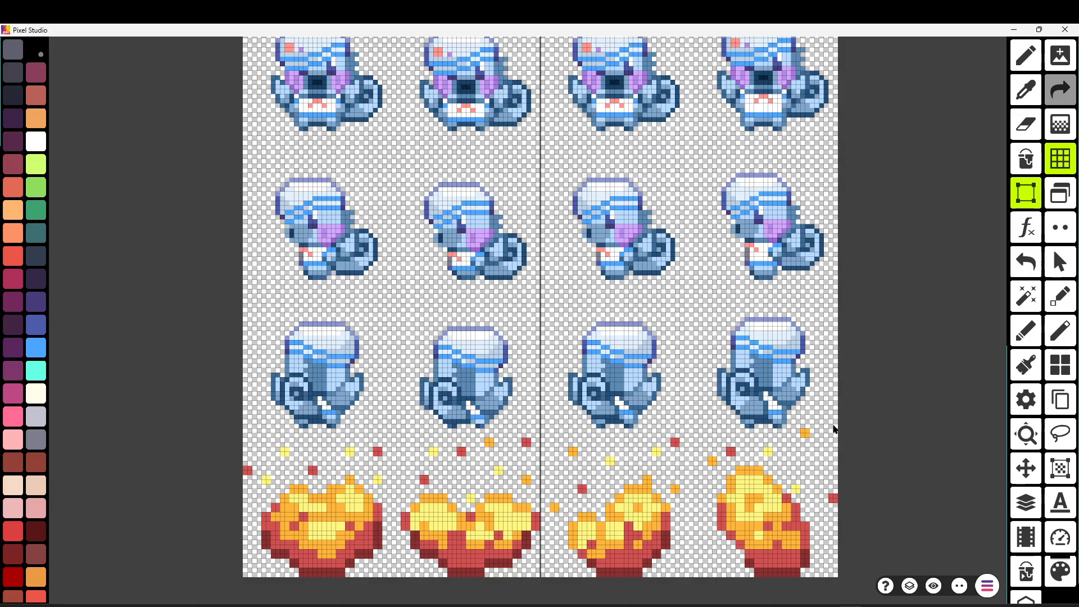
drag(835, 431, 817, 322)
click(550, 540)
mouse_move(837, 576)
mouse_down()
mouse_move(242, 430)
mouse_move(846, 279)
mouse_move(839, 286)
mouse_up()
click(486, 561)
click(546, 537)
drag(424, 369, 447, 387)
click(506, 561)
drag(600, 503, 599, 357)
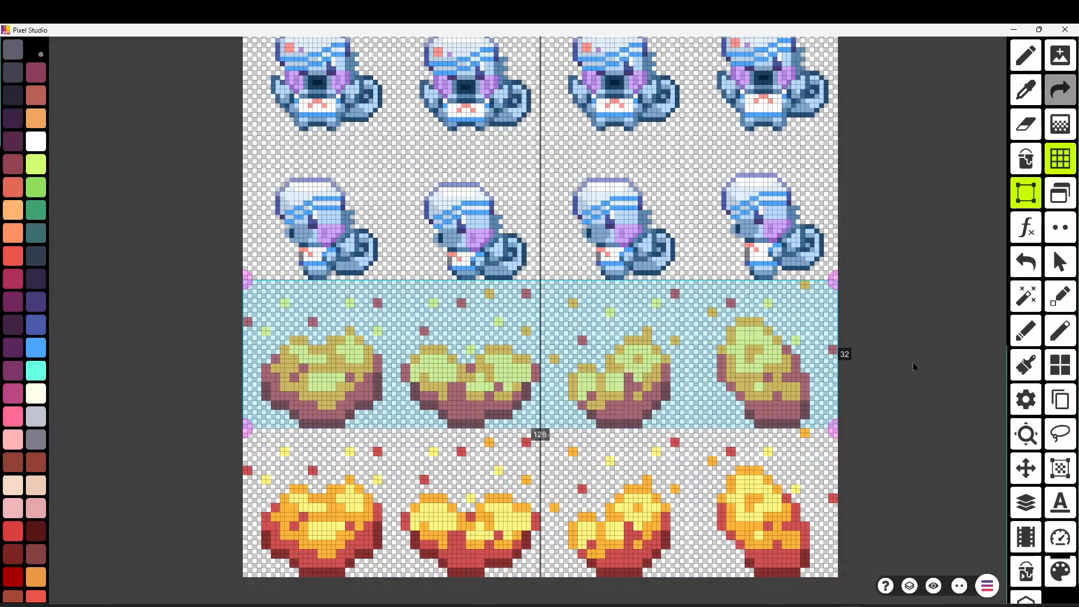
click(912, 362)
- Erase the front-facing and side-facing creature rows directly above the two fire rows
drag(840, 284, 858, 436)
drag(258, 432, 855, 134)
click(550, 540)
- Duplicate the two fire rows into the two emptied rows above them
drag(562, 533, 552, 326)
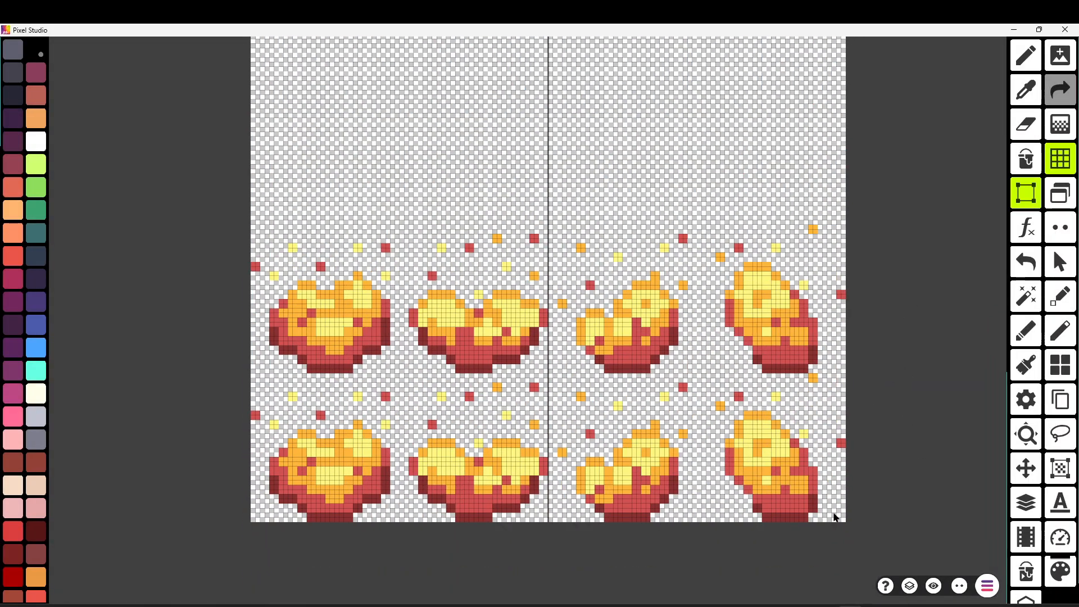
drag(833, 515, 253, 231)
click(482, 561)
drag(935, 261, 944, 492)
click(517, 549)
drag(666, 533, 666, 231)
drag(911, 234, 905, 450)
- Erase the four remaining creature rows in the sheet's upper 128 × 128 pixel area
scroll(904, 451, down, 3)
drag(937, 351, 794, 237)
scroll(794, 238, up, 1)
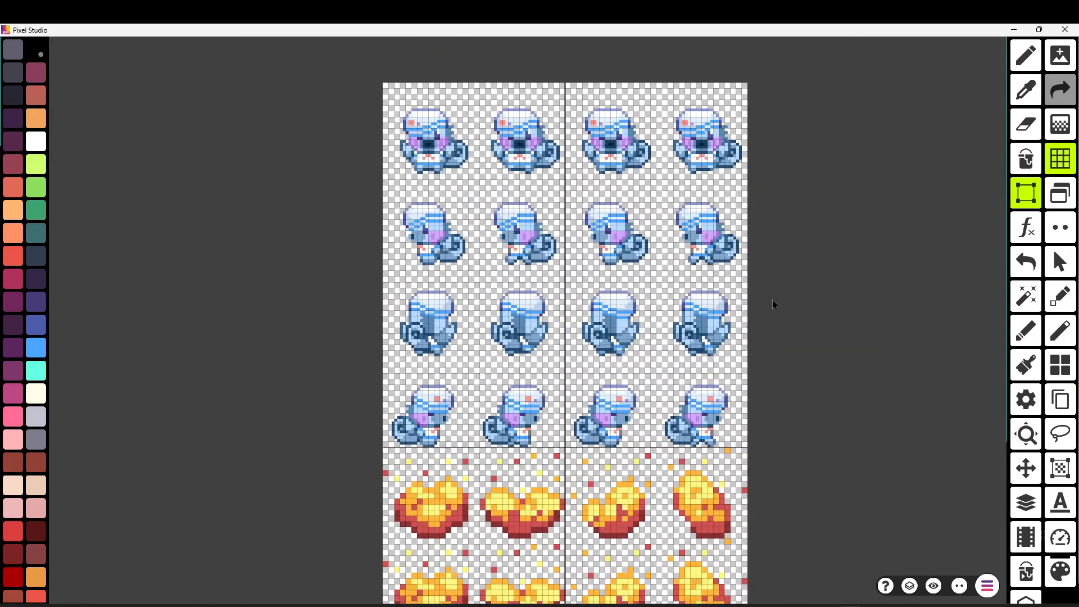
drag(744, 449, 359, 70)
drag(752, 447, 755, 447)
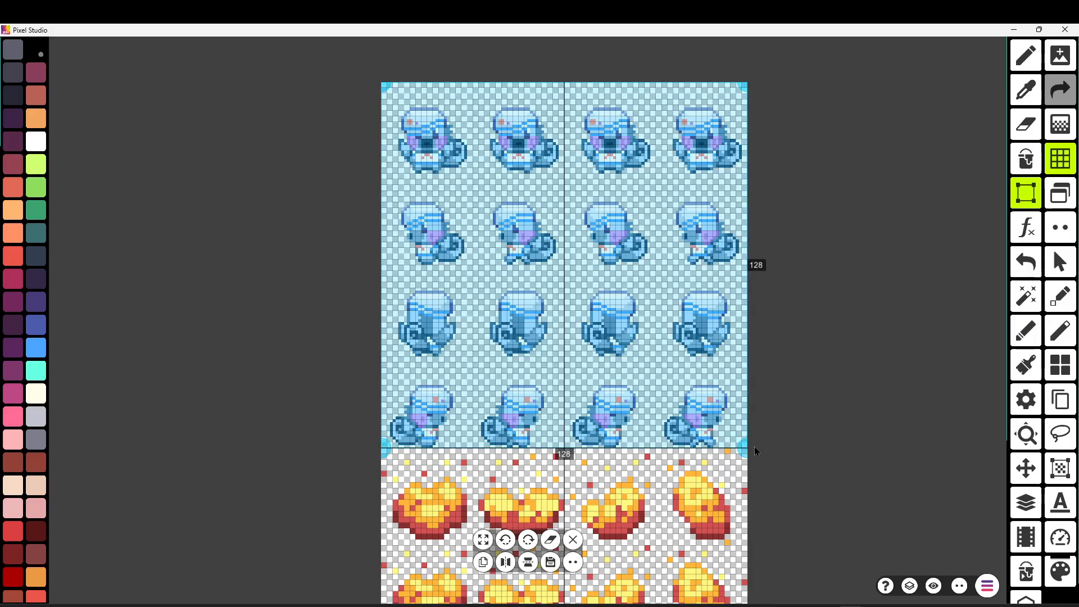
click(552, 543)
scroll(820, 382, down, 5)
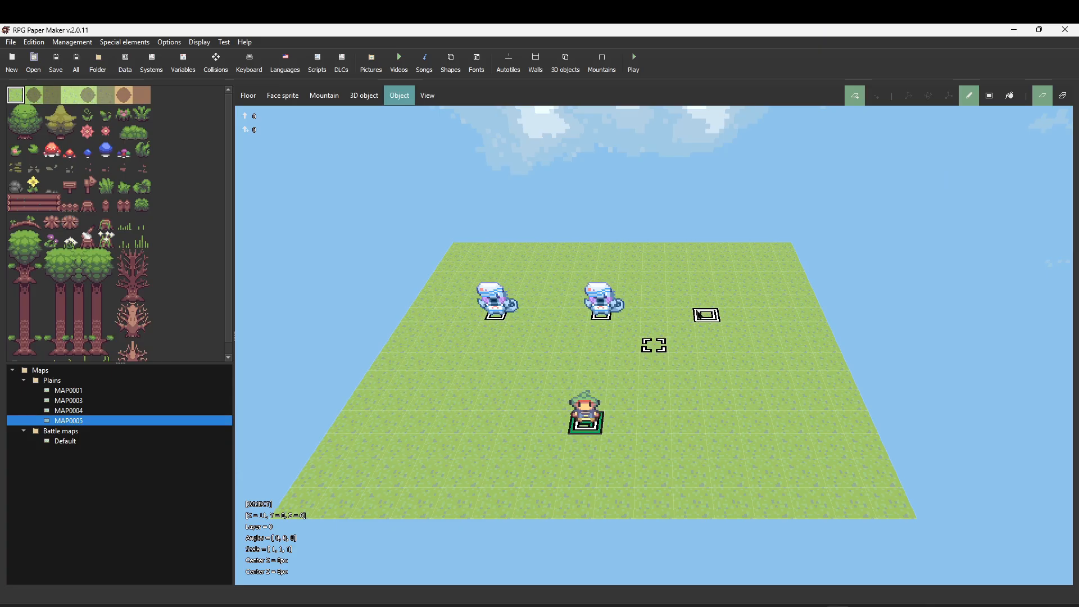
- In RPG Paper Maker, open the picture selection of OBJ0004 and paste the fire animated 1 image into the project's Characters folder
click(650, 344)
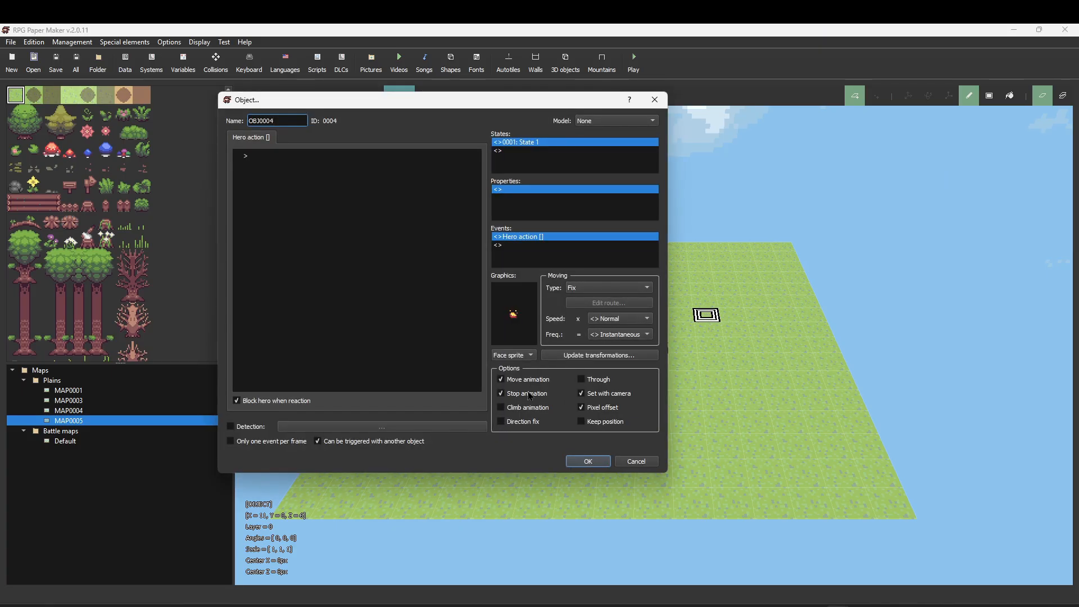
double_click(517, 328)
click(658, 178)
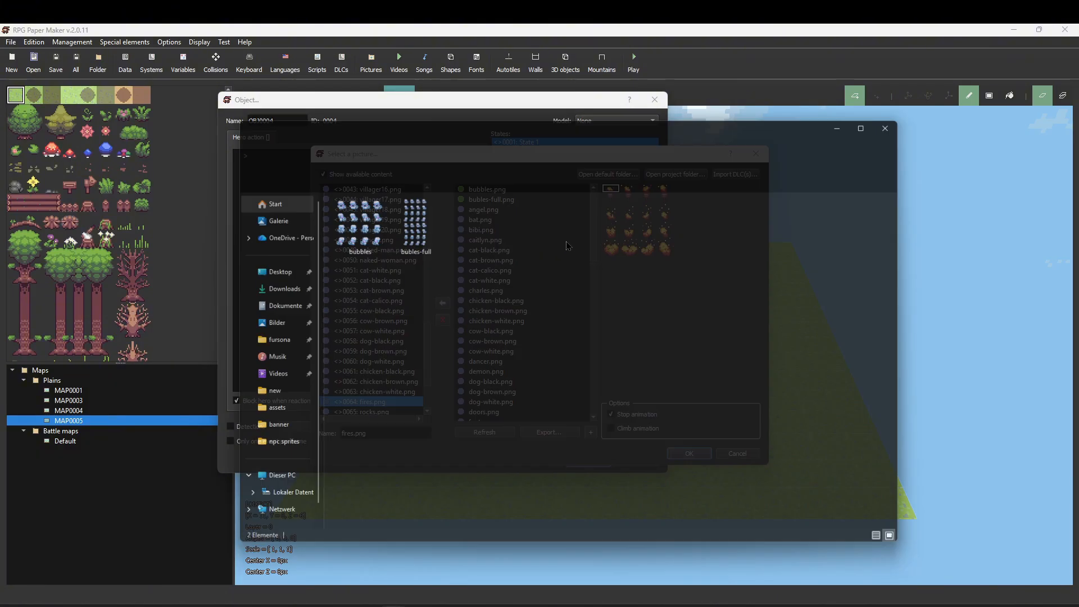
right_click(482, 301)
click(500, 329)
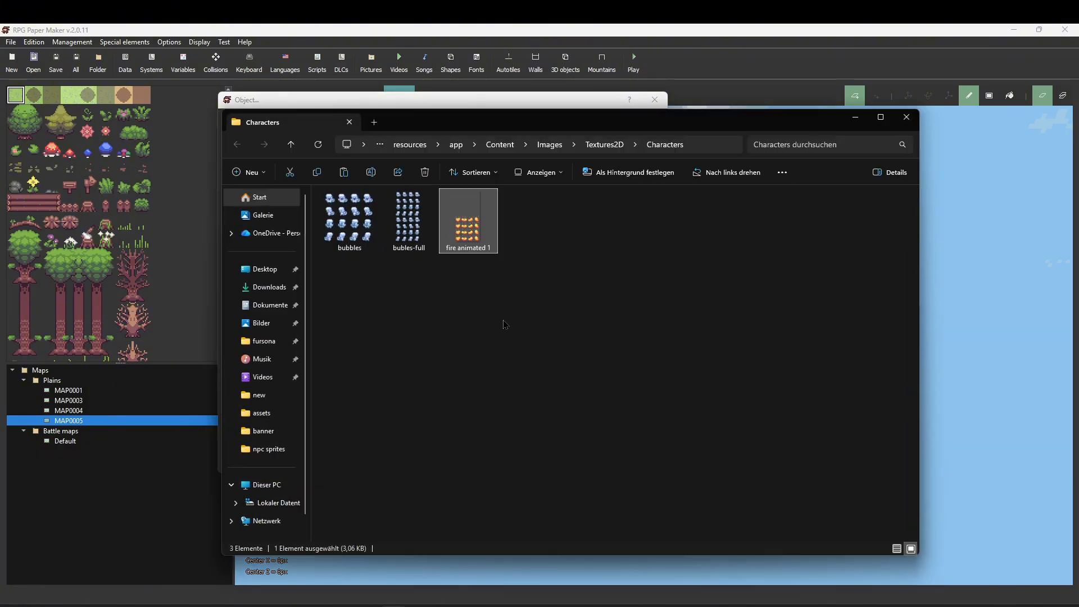
click(906, 117)
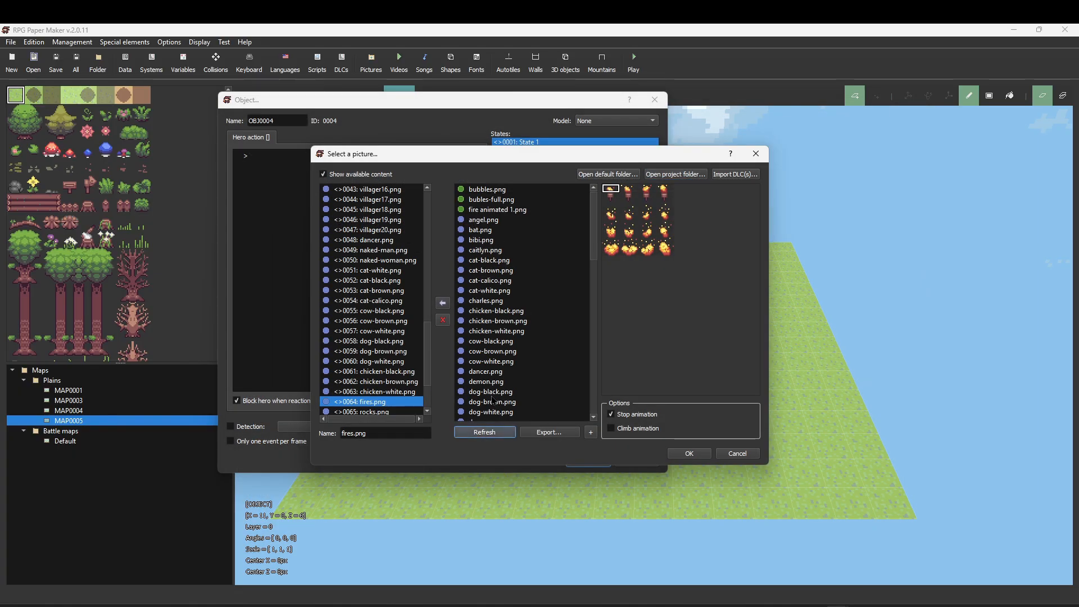
- Set fire animated 1.png with Stop animation as the graphic of OBJ0004, confirm the object and recheck its settings
click(529, 210)
click(626, 415)
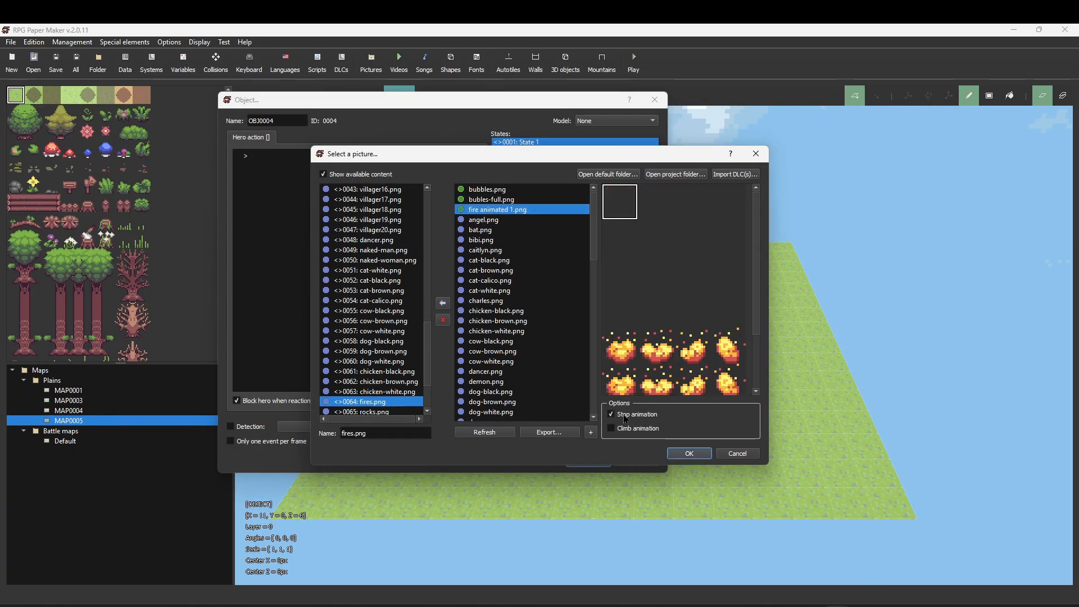
click(443, 303)
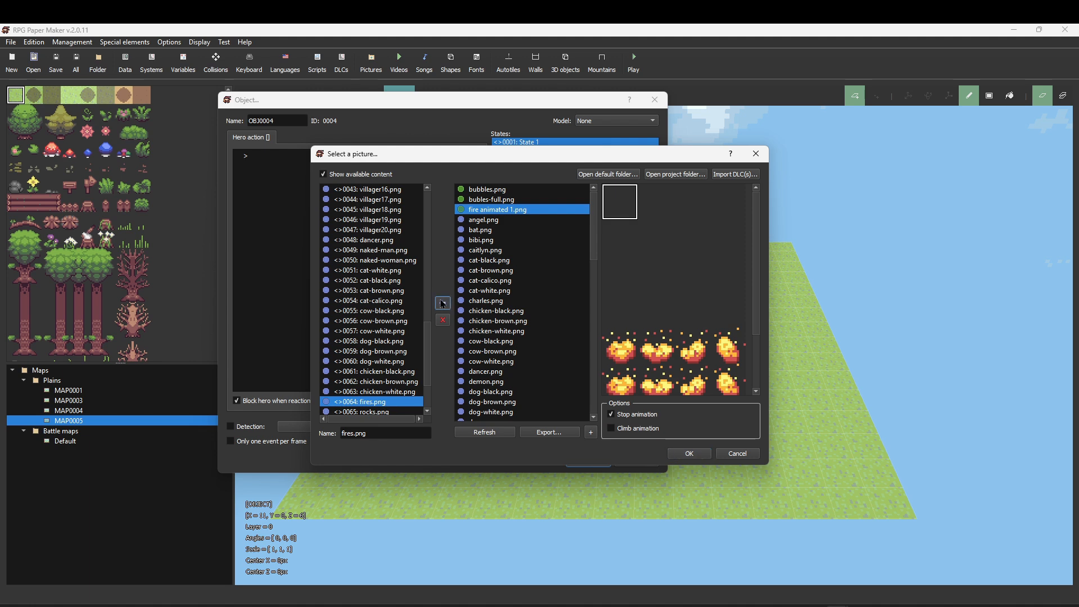
click(688, 454)
click(587, 462)
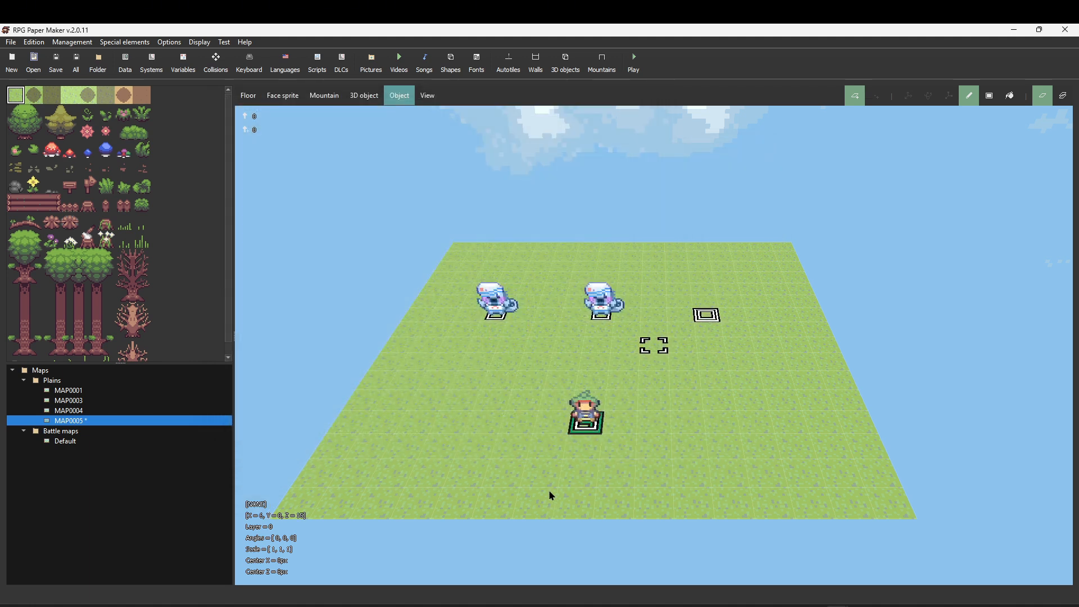
click(703, 315)
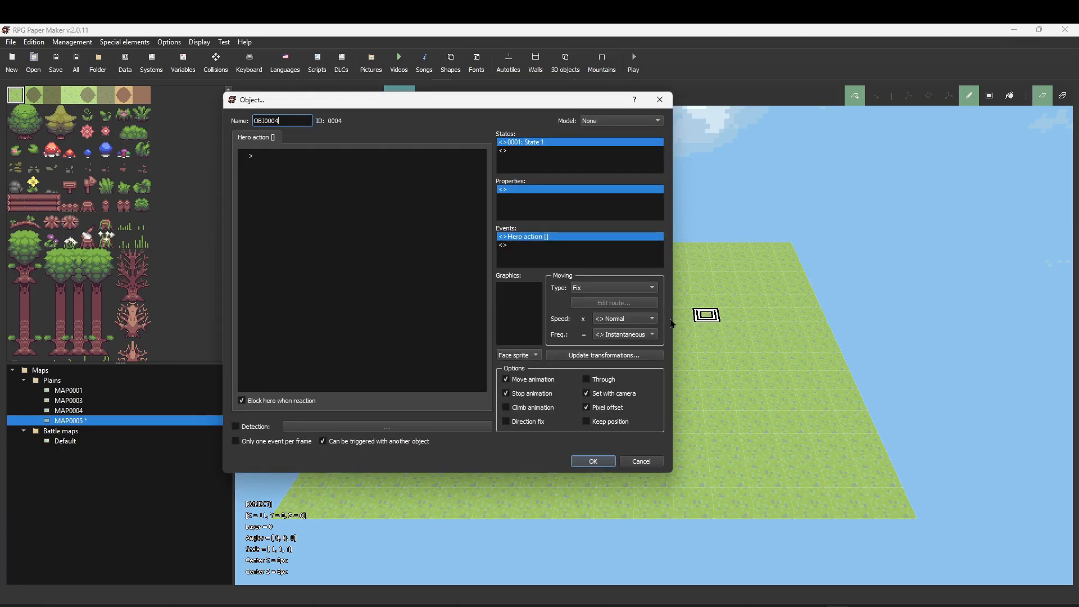
click(599, 463)
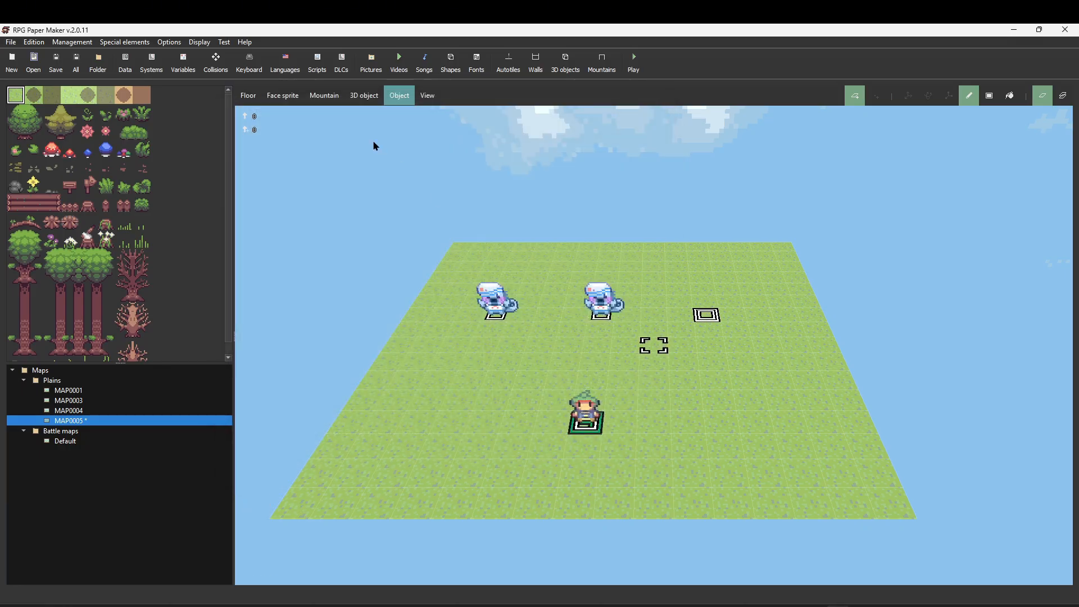
- Save all maps and launch the test play with the new fire graphic
click(223, 42)
click(238, 55)
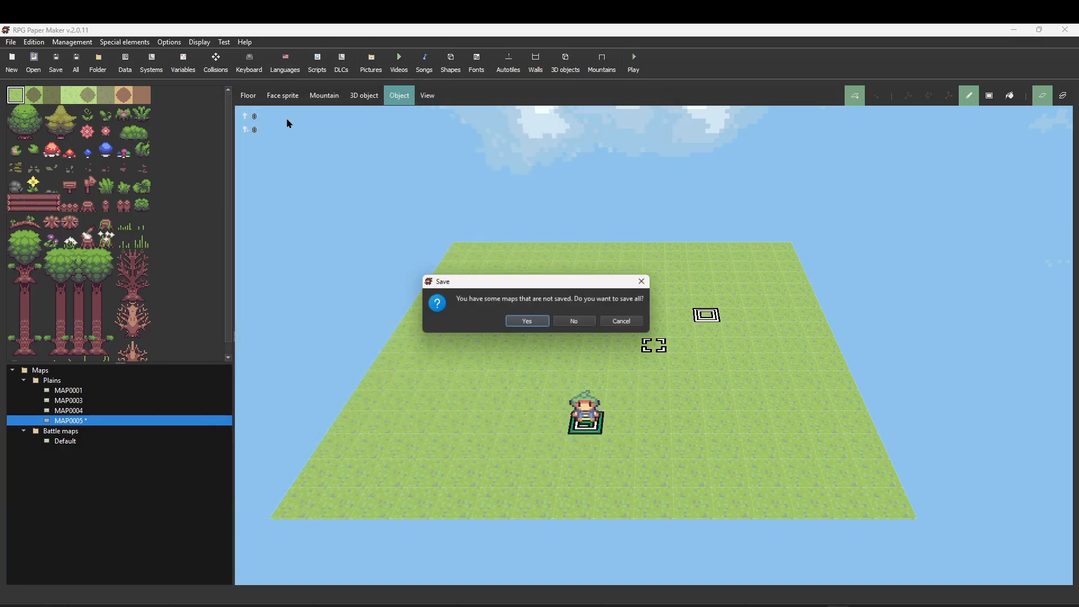
click(524, 321)
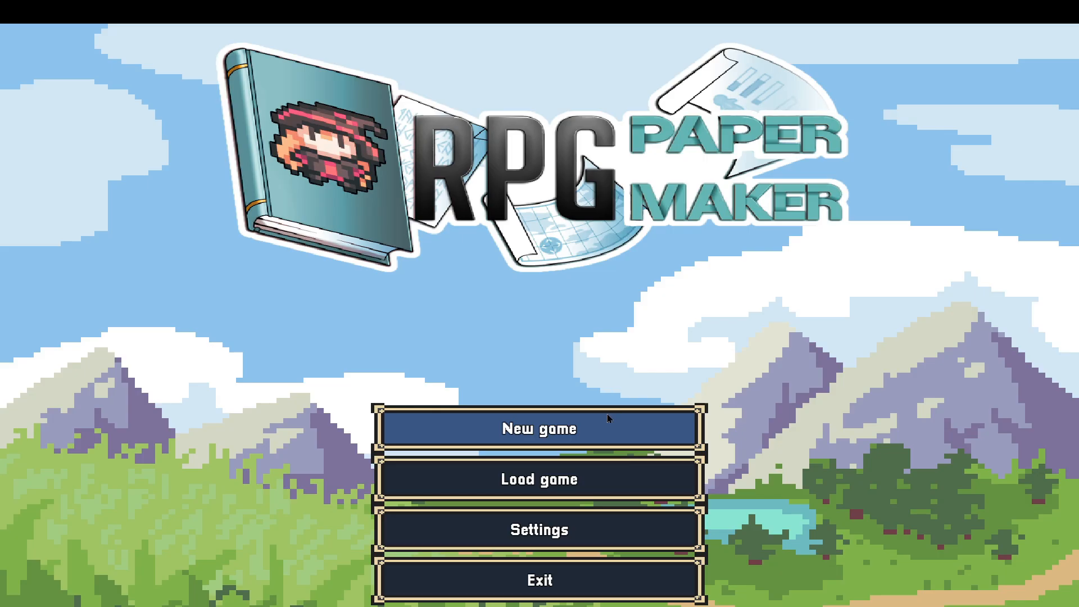
- Start a new game, walk the hero around the fire and rotate the view to examine its animation from all directions
click(607, 416)
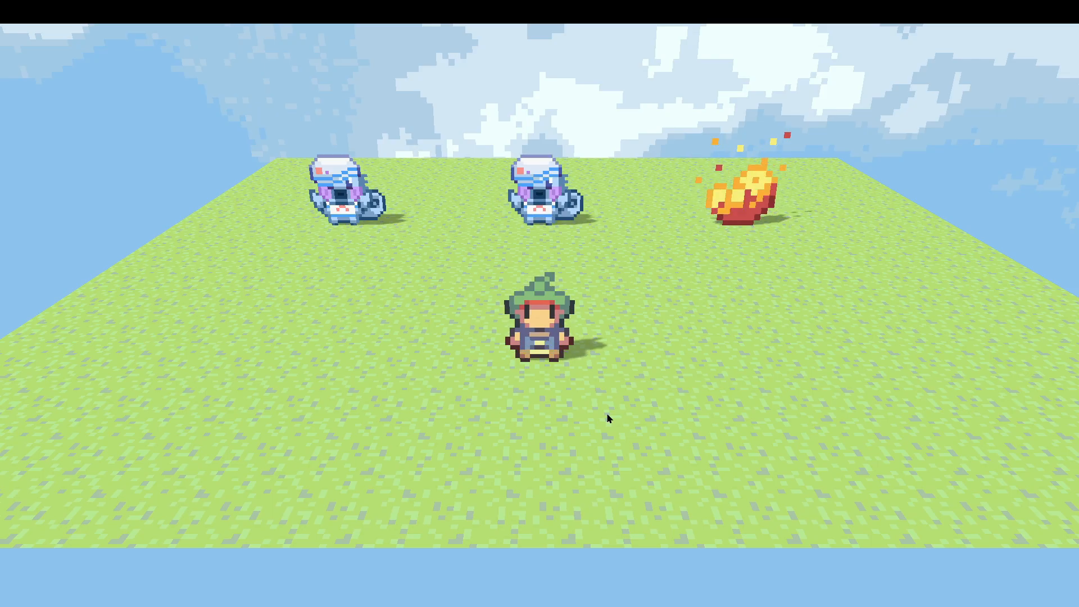
key(w)
key(d)
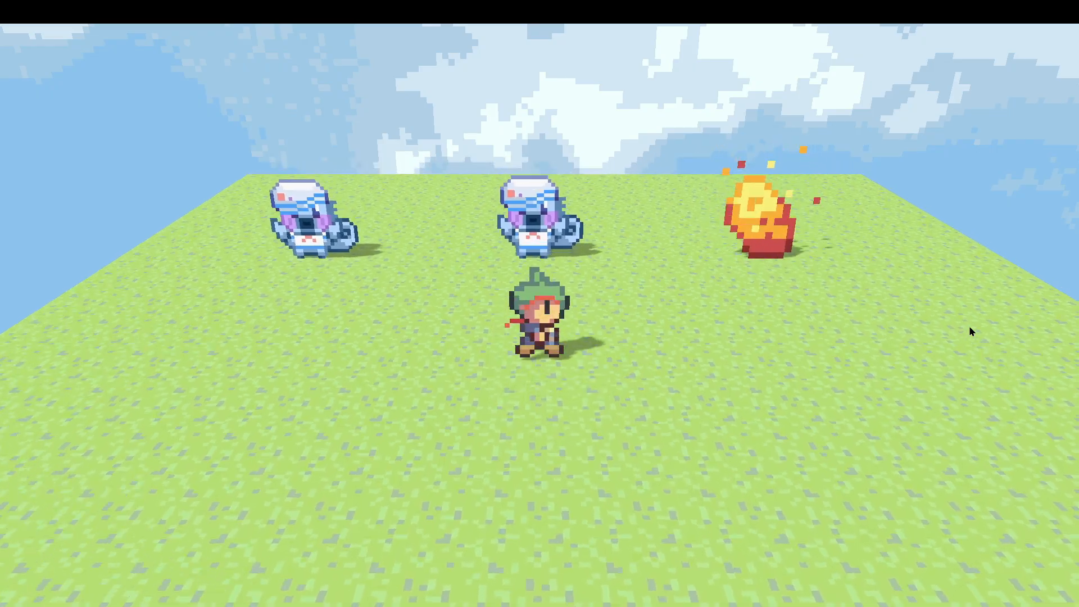
key(s)
key(Left)
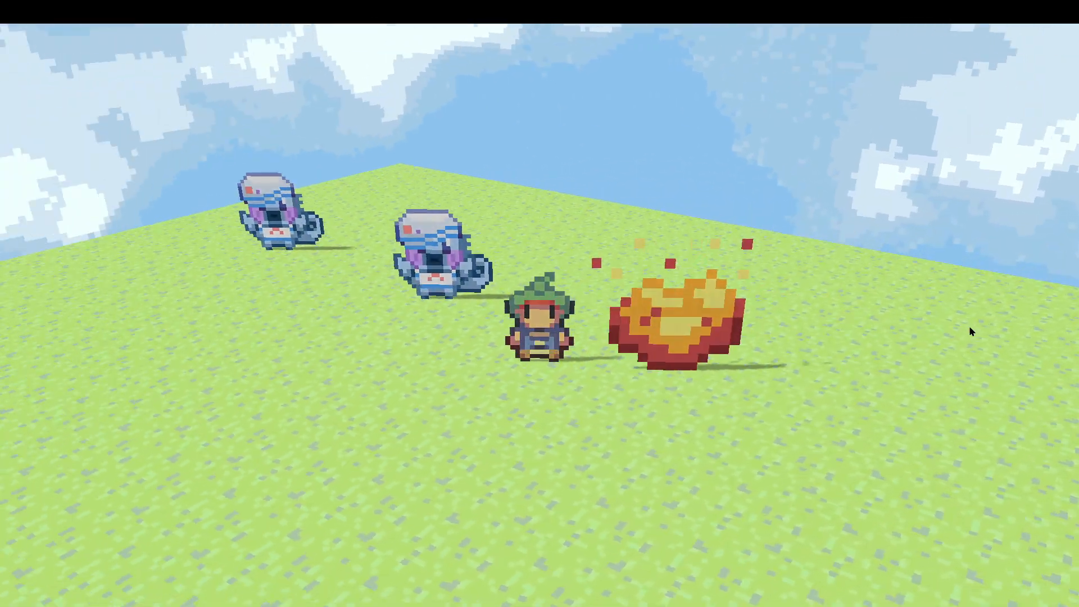
key(q)
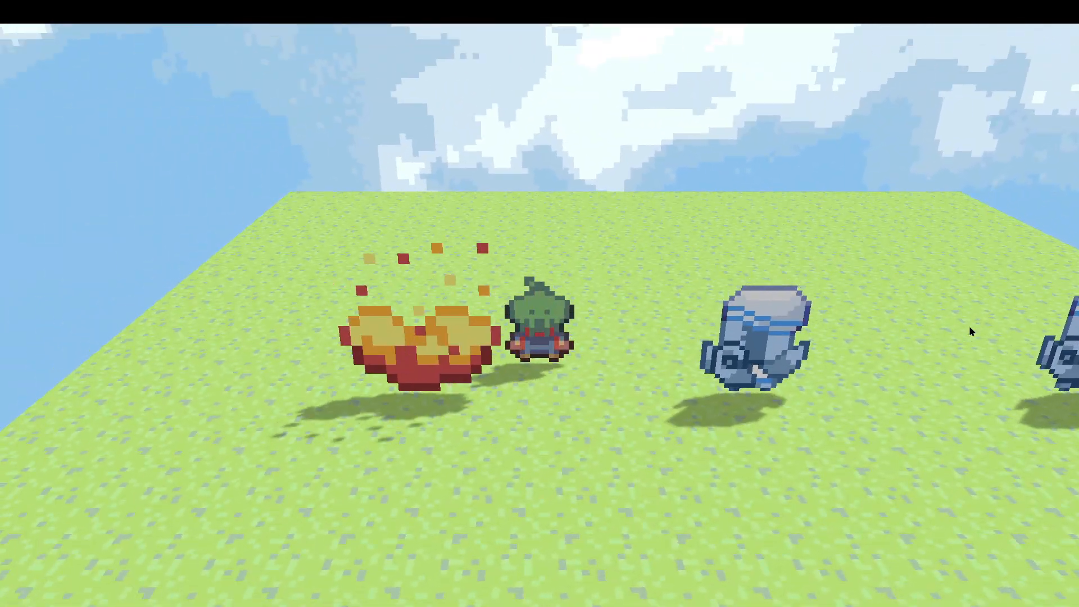
key(q)
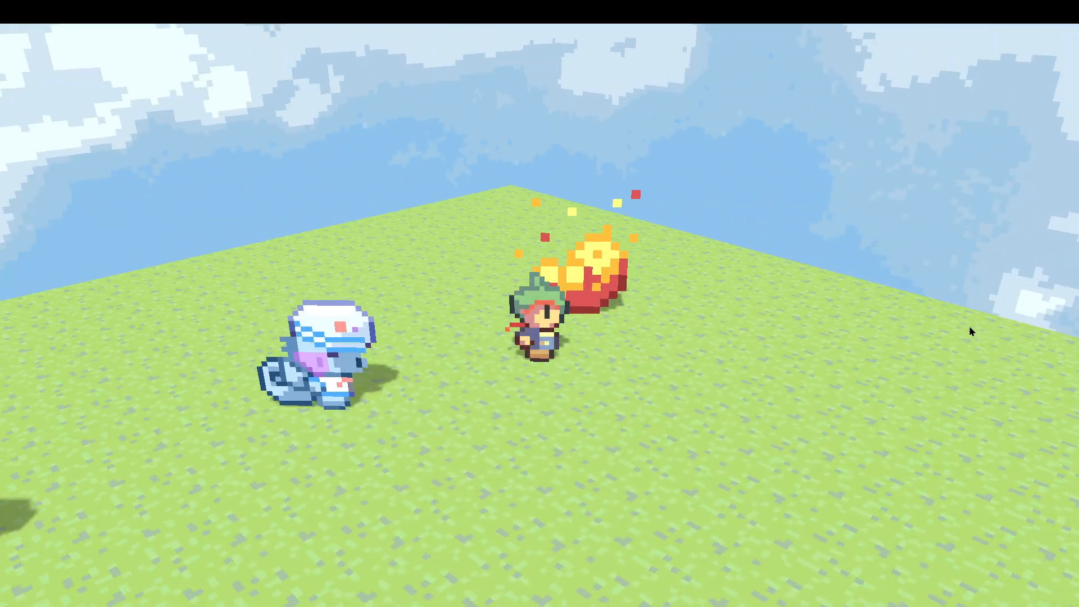
key(s)
key(a)
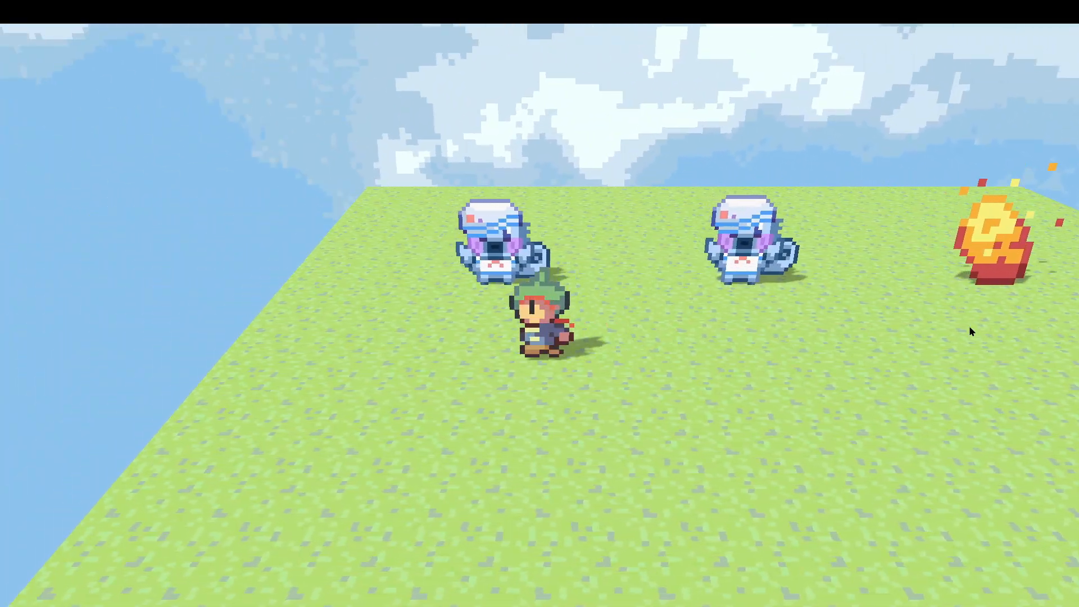
key(d)
key(s)
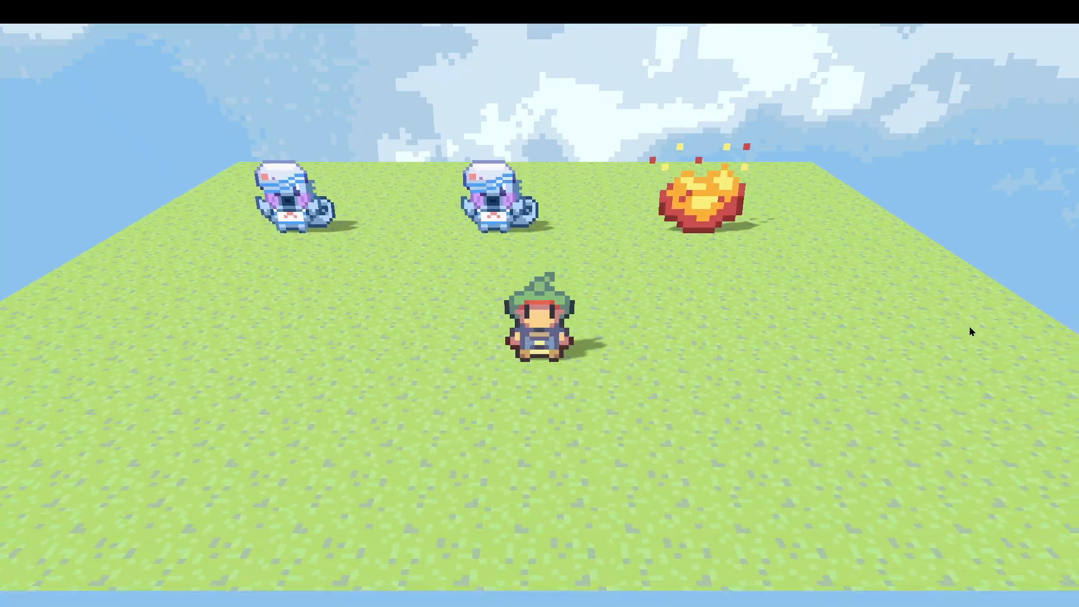
- Quit the running game to the title screen and exit the test play
key(Escape)
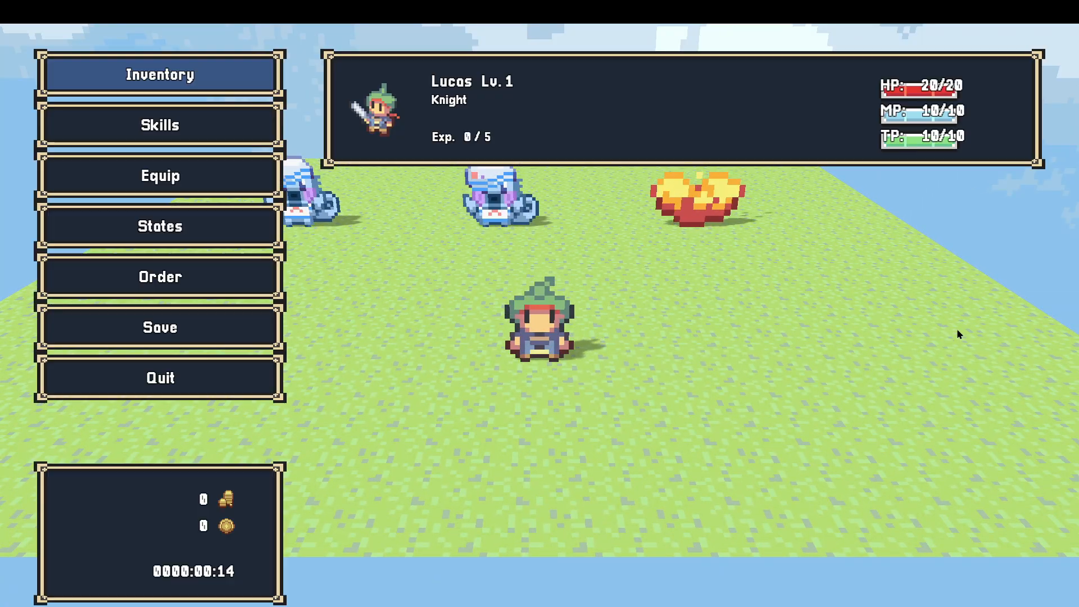
click(256, 396)
click(499, 405)
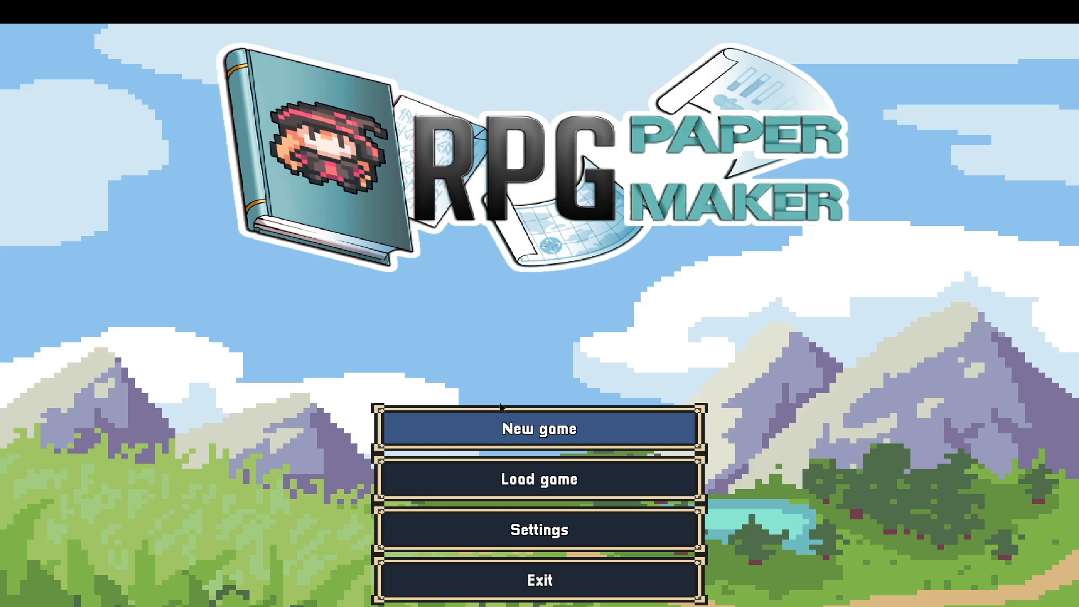
click(575, 566)
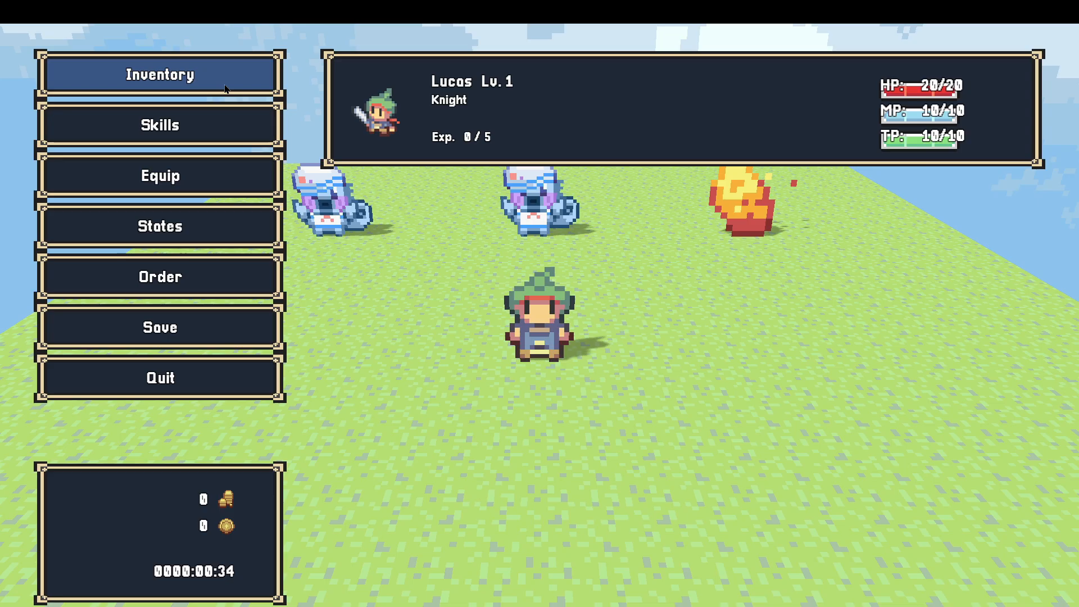
- Resume the other game, walk the hero into the fire and both creatures and rotate the view to check whether they block movement
key(Escape)
key(w)
key(d)
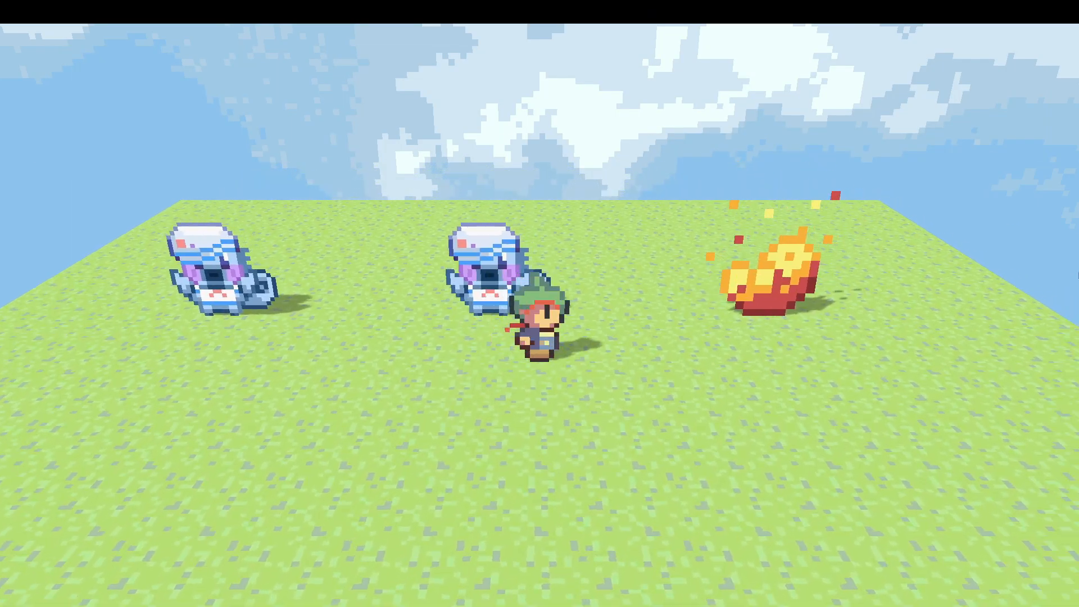
key(w)
key(s)
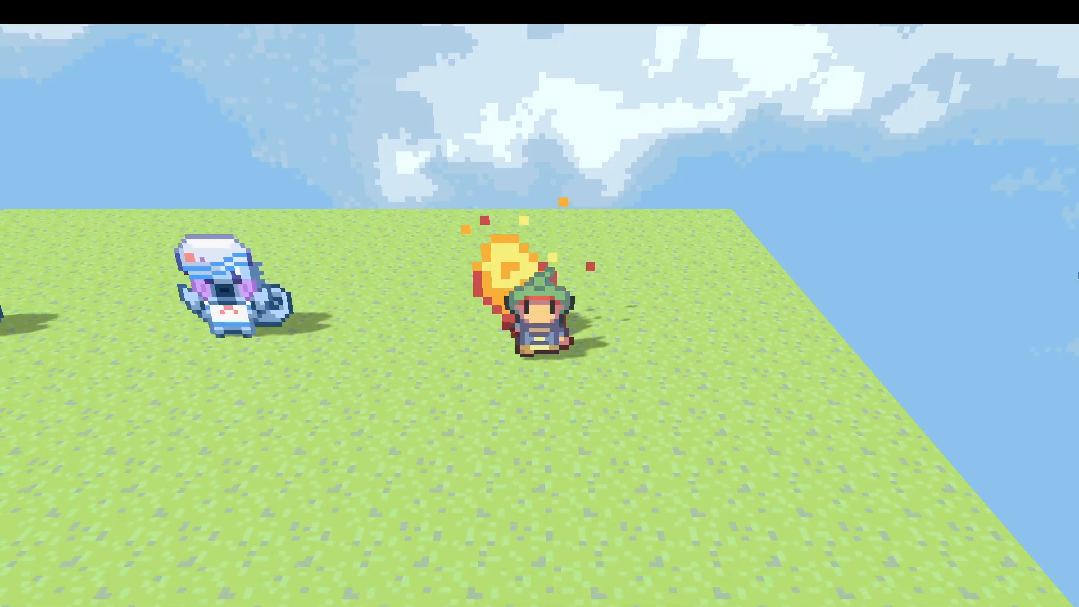
key(Left)
key(w)
key(d)
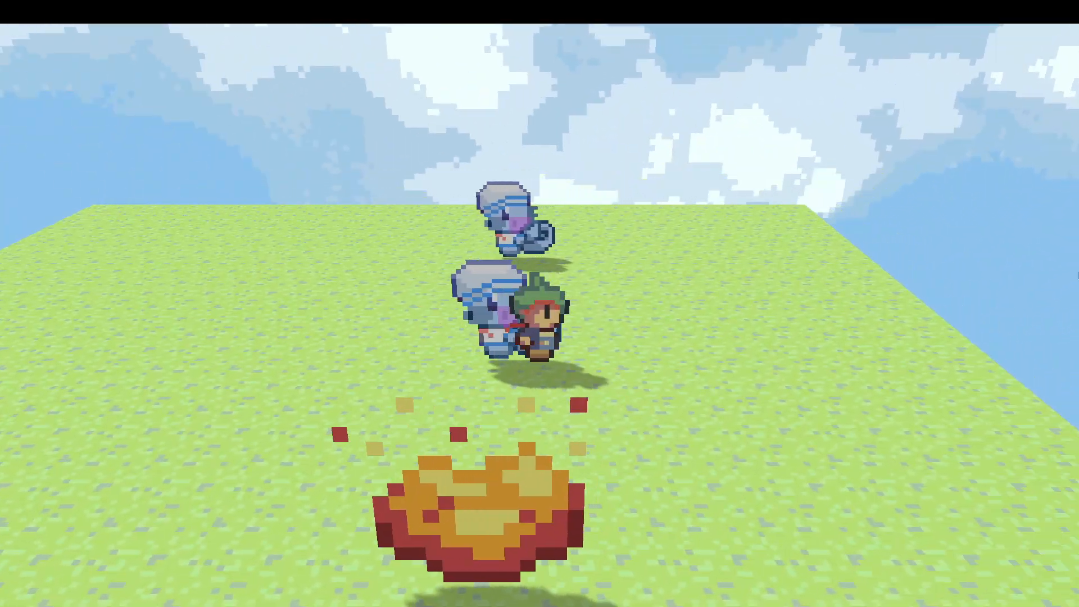
key(a)
key(w)
key(Right)
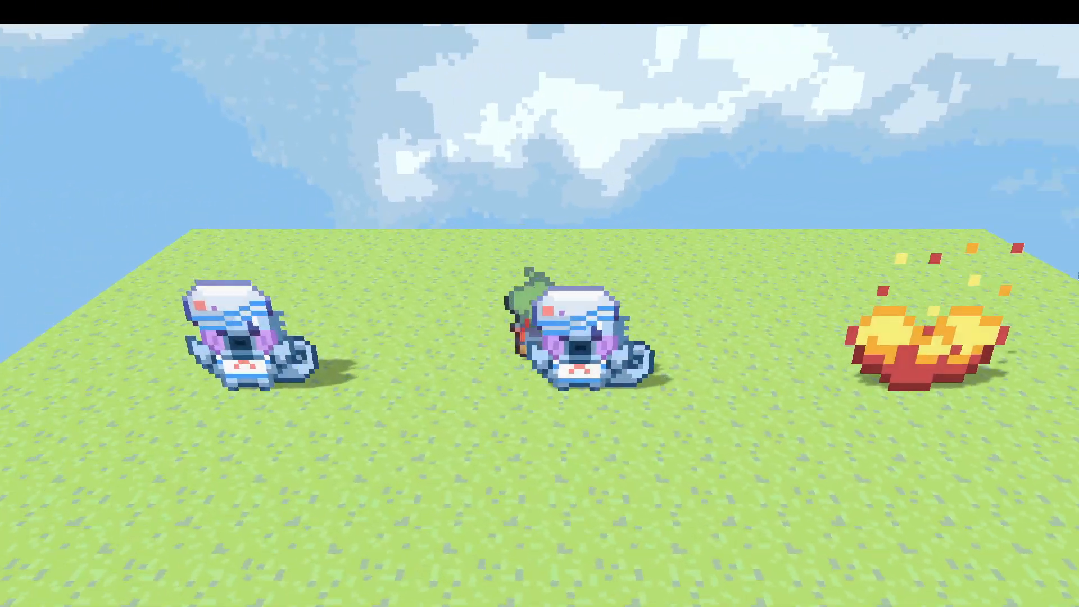
key(d)
key(s)
key(a)
key(w)
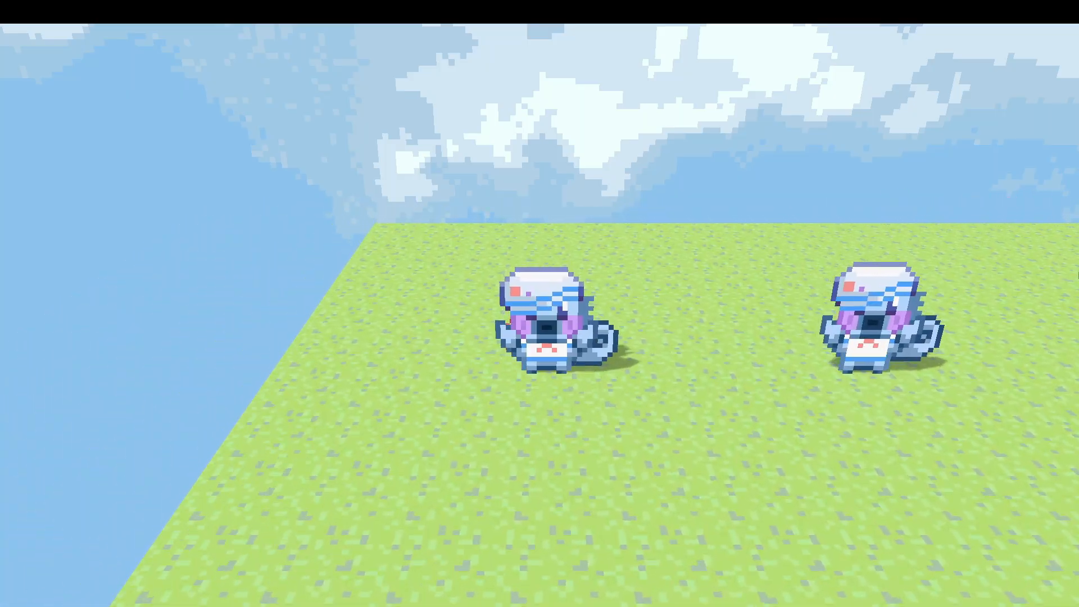
key(d)
key(s)
key(d)
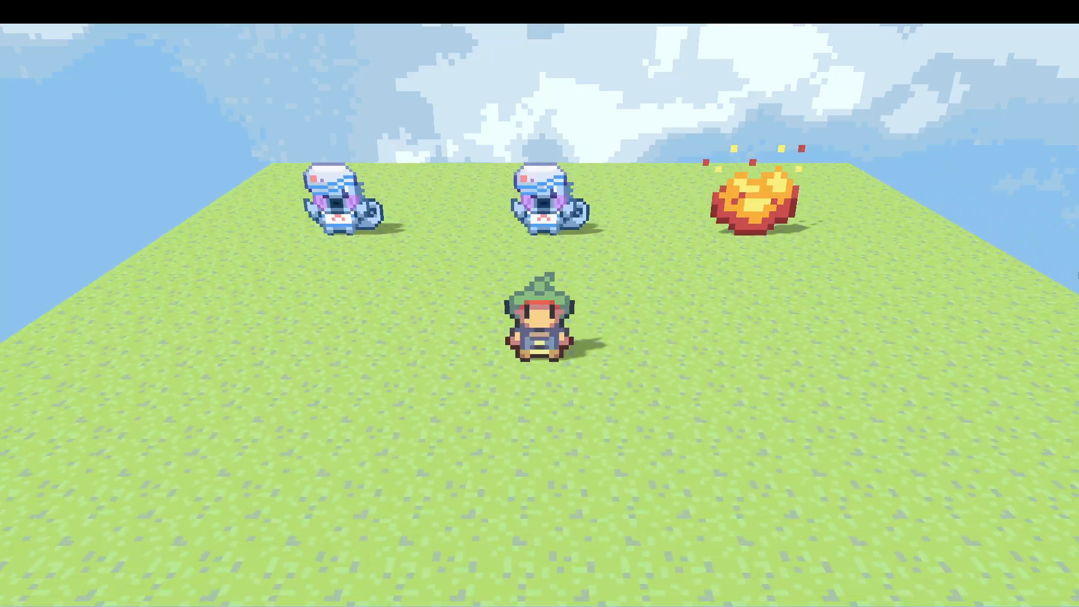
- Quit this game, confirm leaving and exit from the title screen to return to the map editor
key(Escape)
click(160, 396)
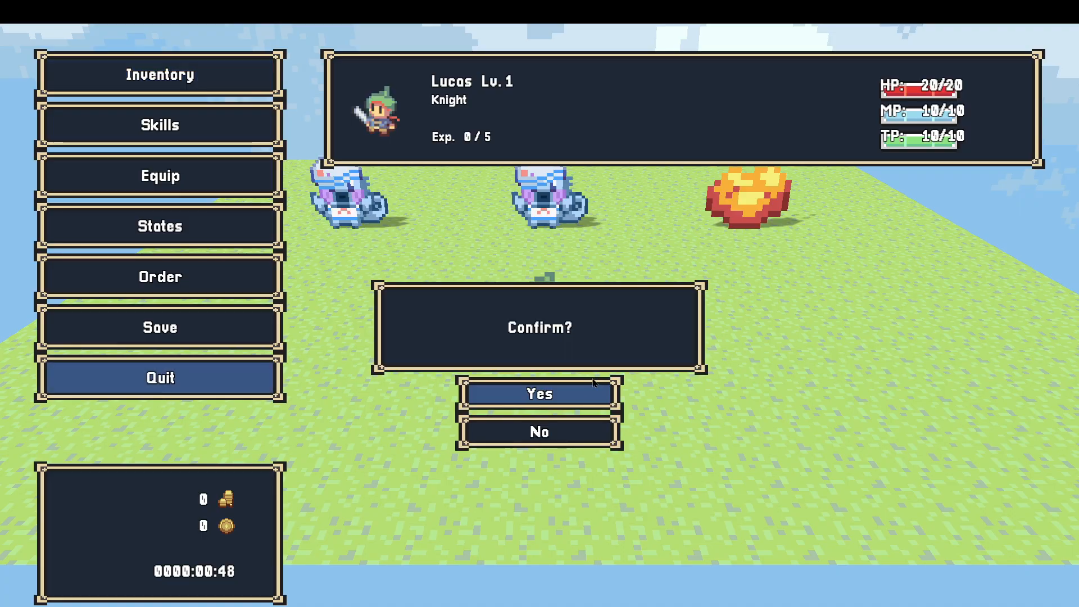
click(592, 386)
click(565, 580)
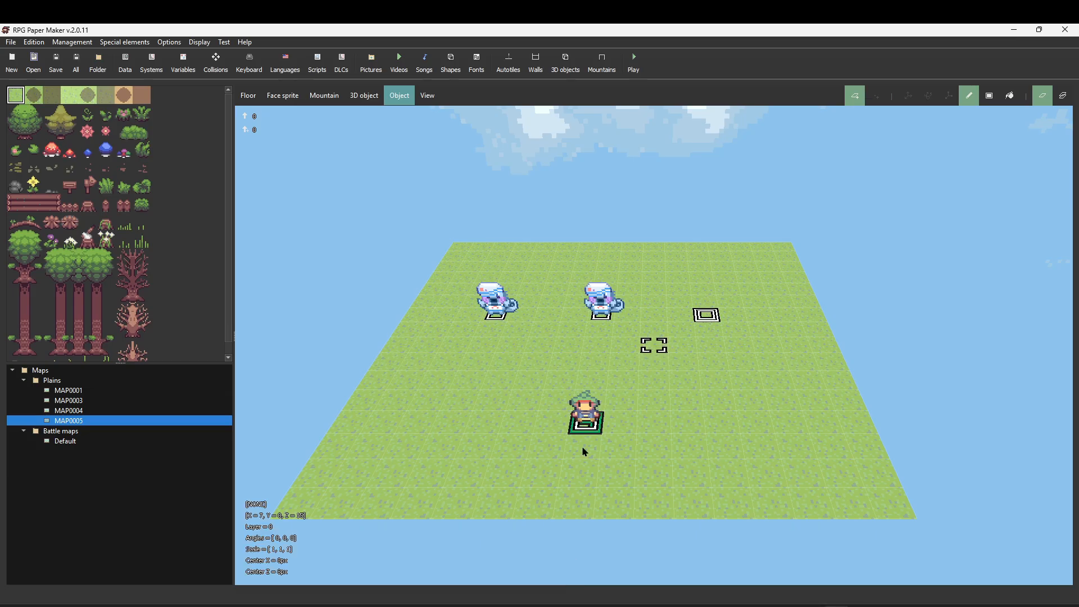
- Open the Collisions manager and display the bubles-full.png character sheet for collision editing
click(216, 69)
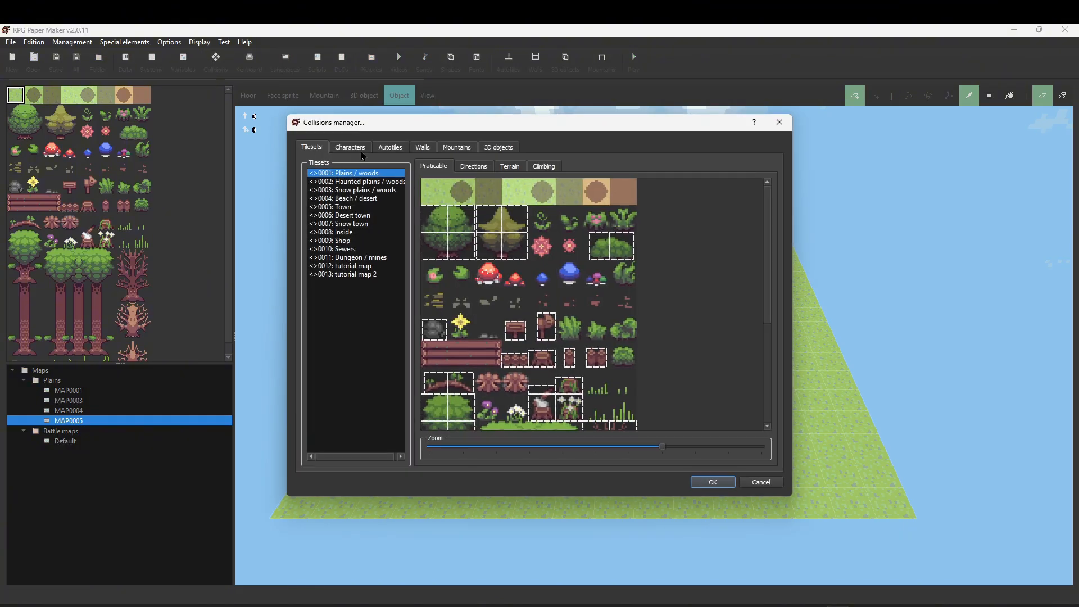
click(363, 156)
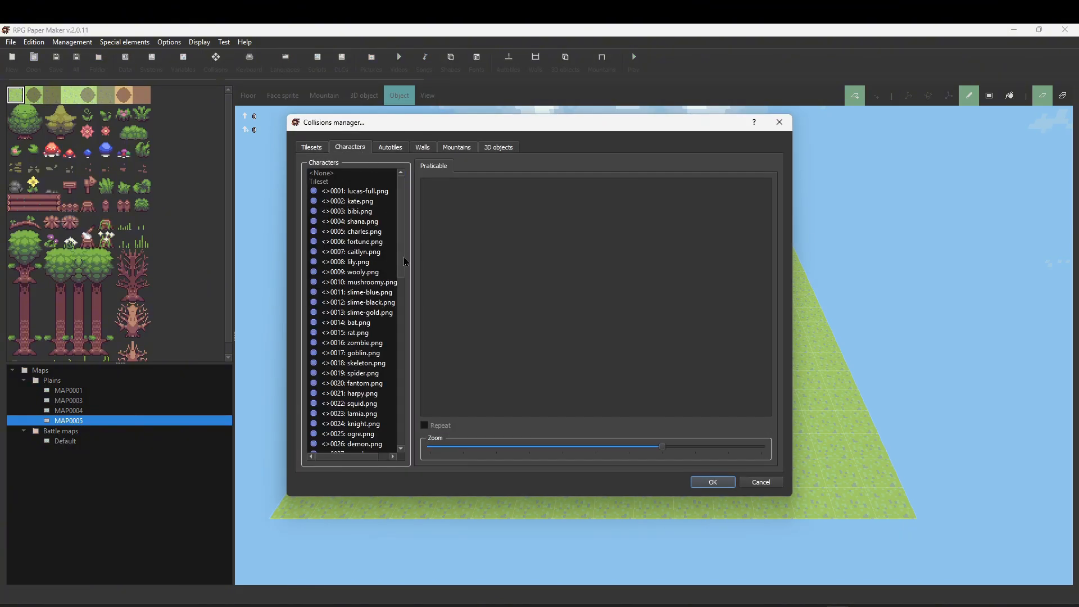
drag(403, 261, 418, 443)
click(382, 437)
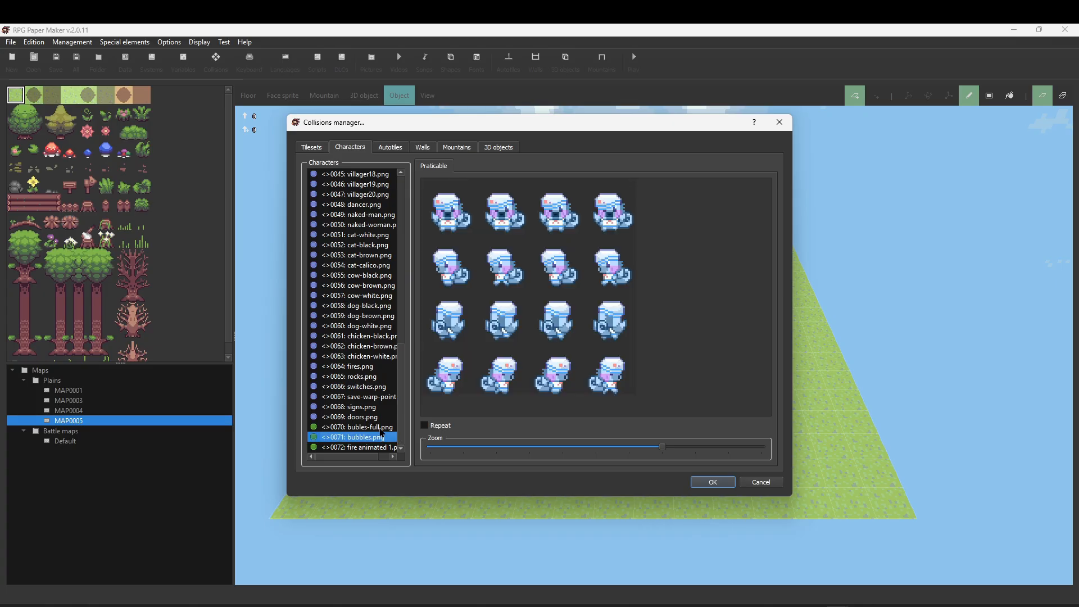
click(382, 428)
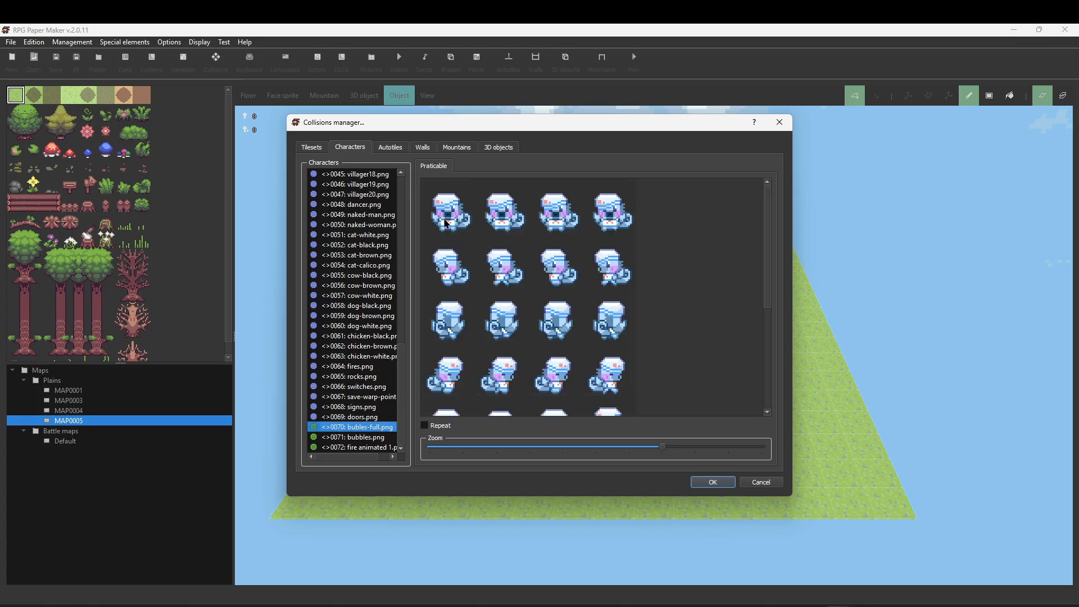
- Add collision boxes to the four squares of the first bubles-full.png frame and narrow them to the creature's body
click(458, 204)
click(440, 217)
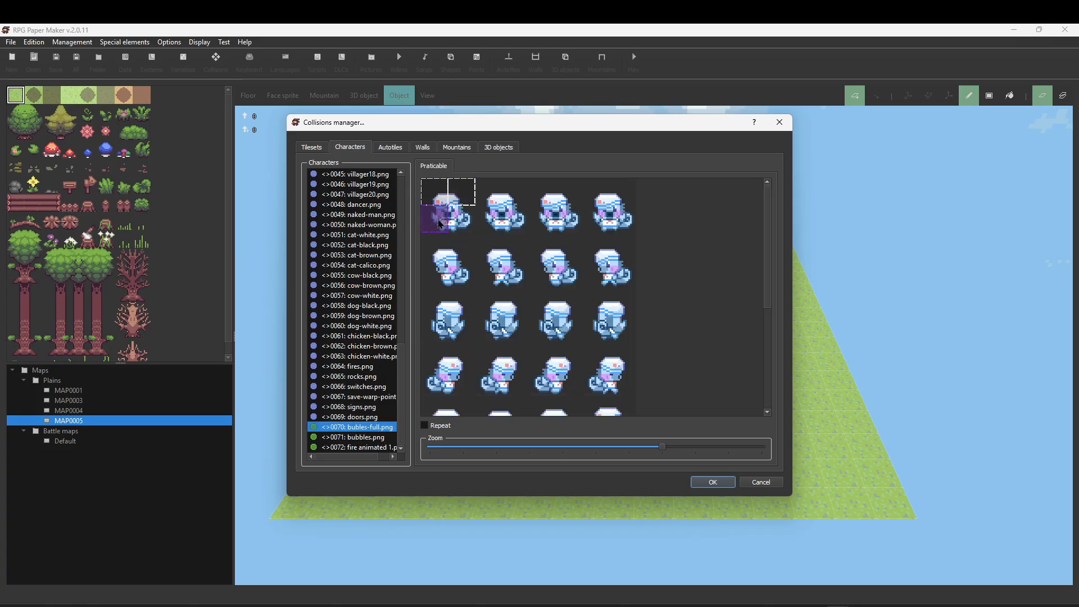
click(452, 220)
drag(421, 196, 425, 196)
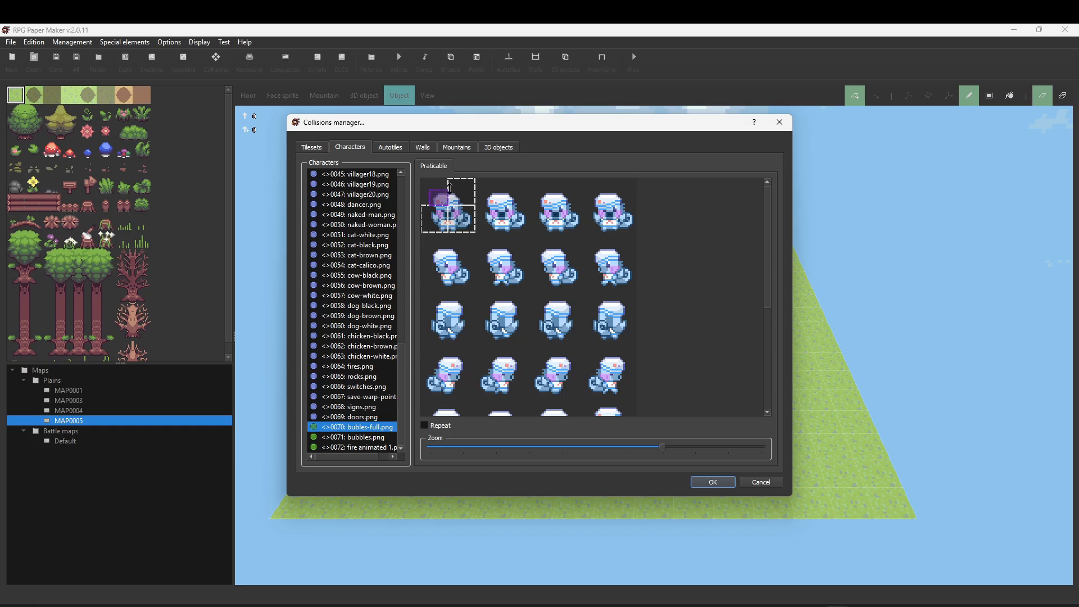
drag(467, 178, 467, 182)
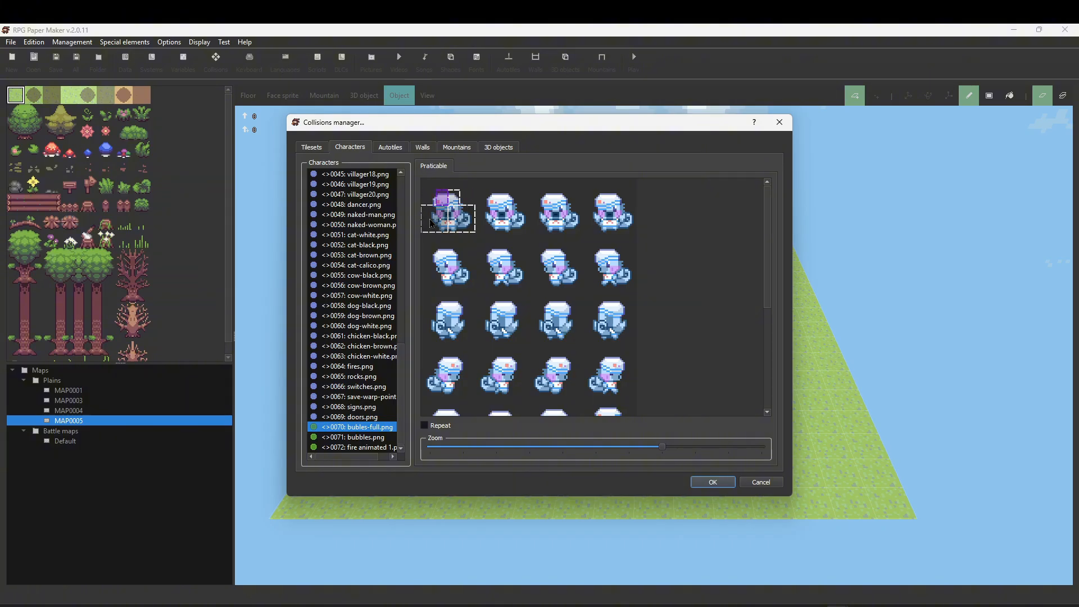
drag(423, 217, 433, 218)
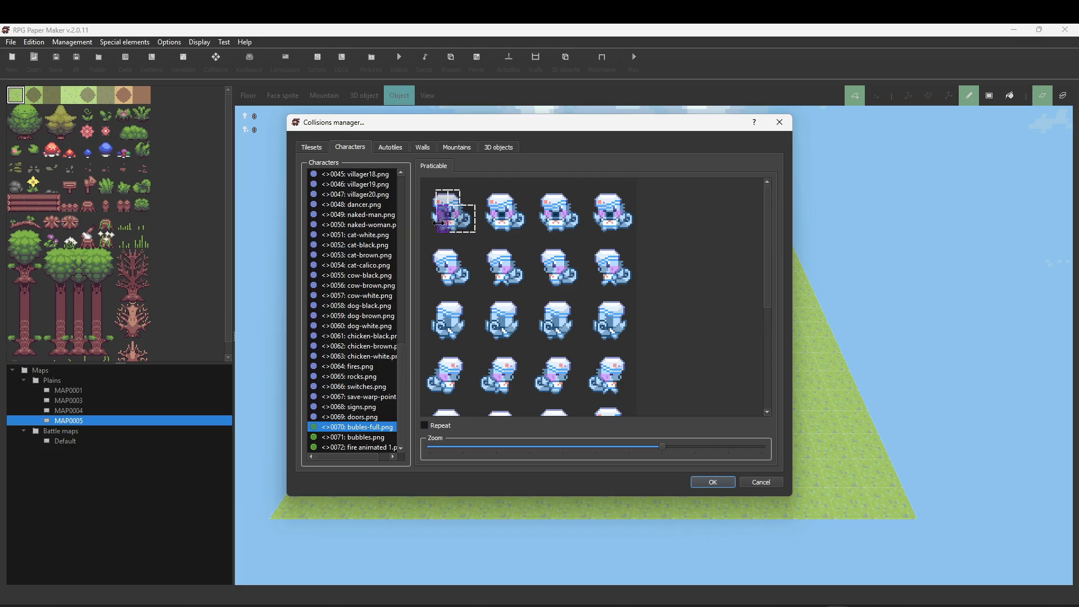
click(473, 219)
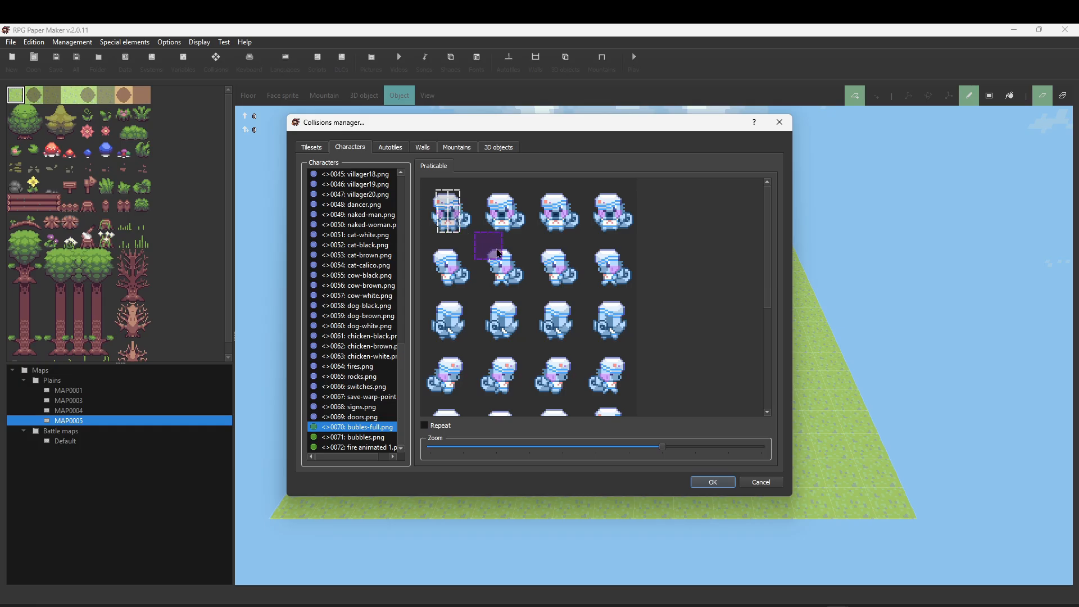
- Repeat the first frame's collision boxes on all frames of bubles-full.png and check the sheet
click(425, 425)
scroll(704, 280, down, 2)
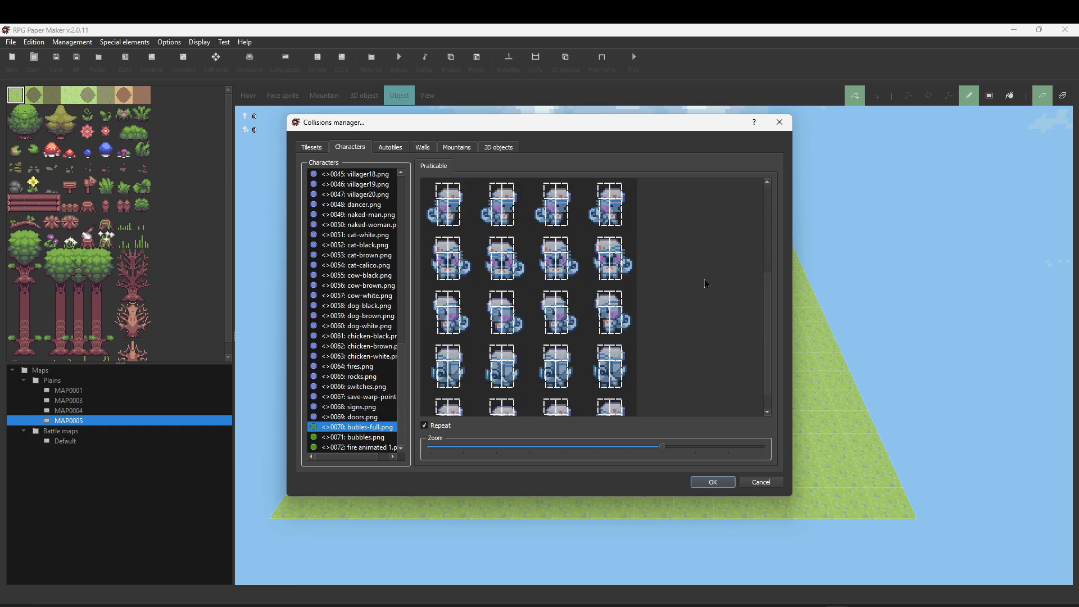
scroll(704, 280, up, 2)
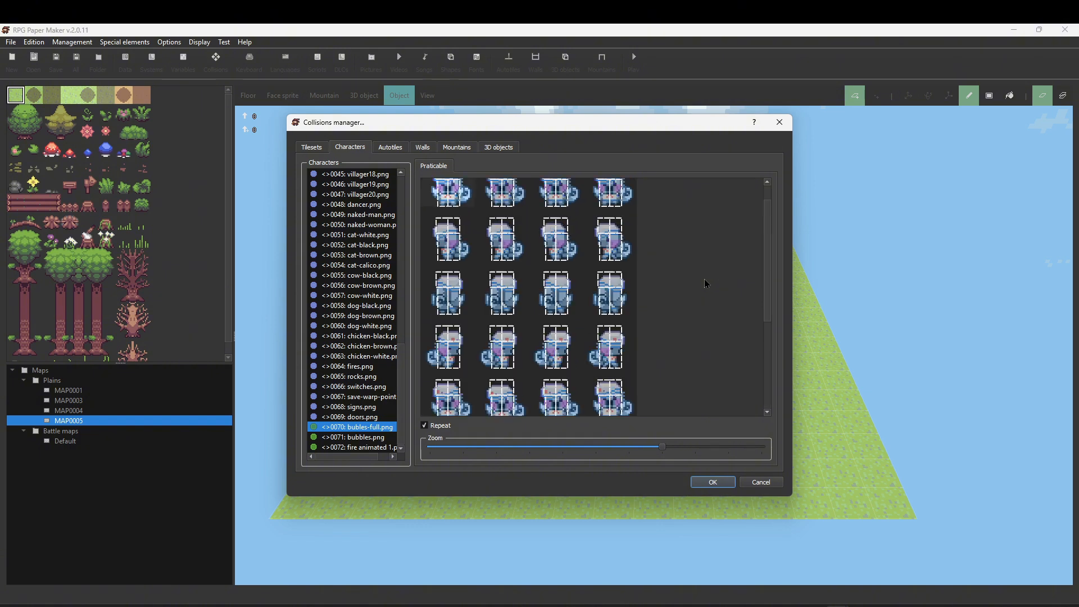
- Add four collision boxes to the first bubbles.png frame, shrink them towards the creature's body and confirm the collision settings
click(374, 437)
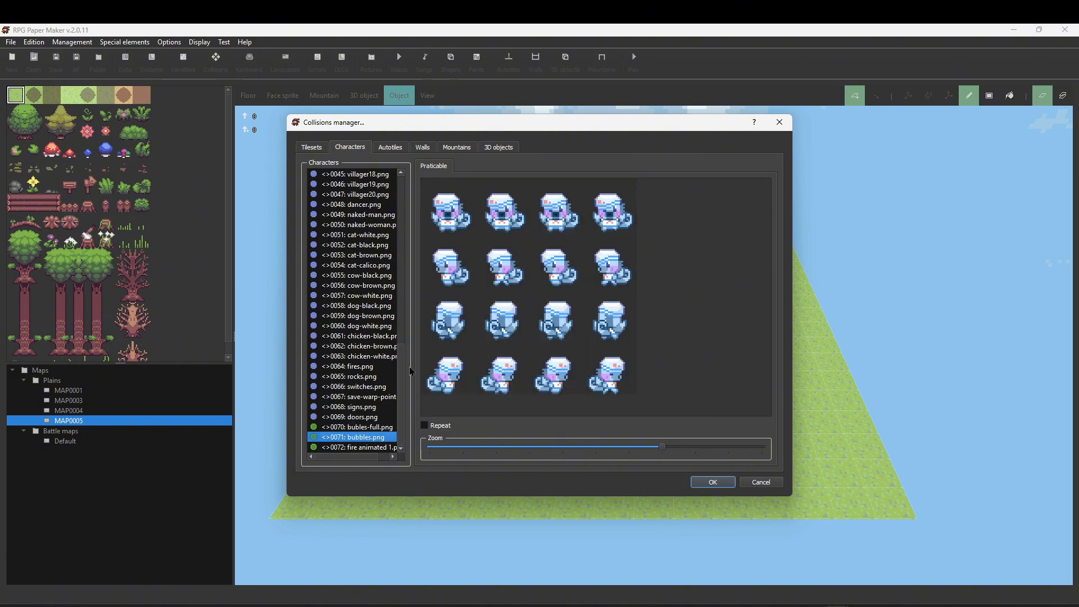
click(441, 200)
click(461, 200)
click(438, 218)
click(462, 218)
drag(421, 195, 429, 195)
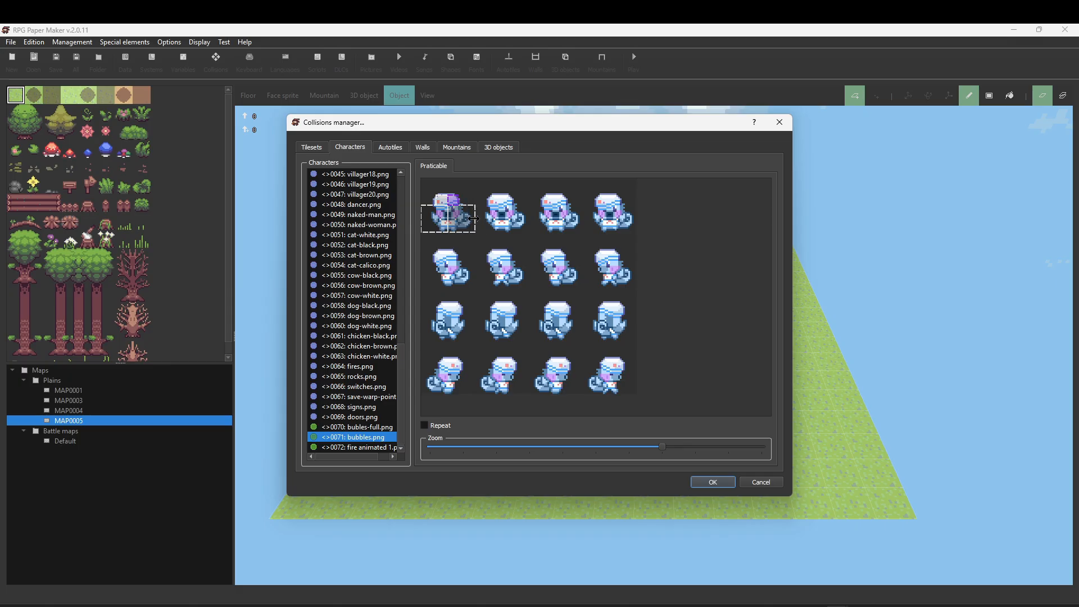
drag(474, 223, 427, 220)
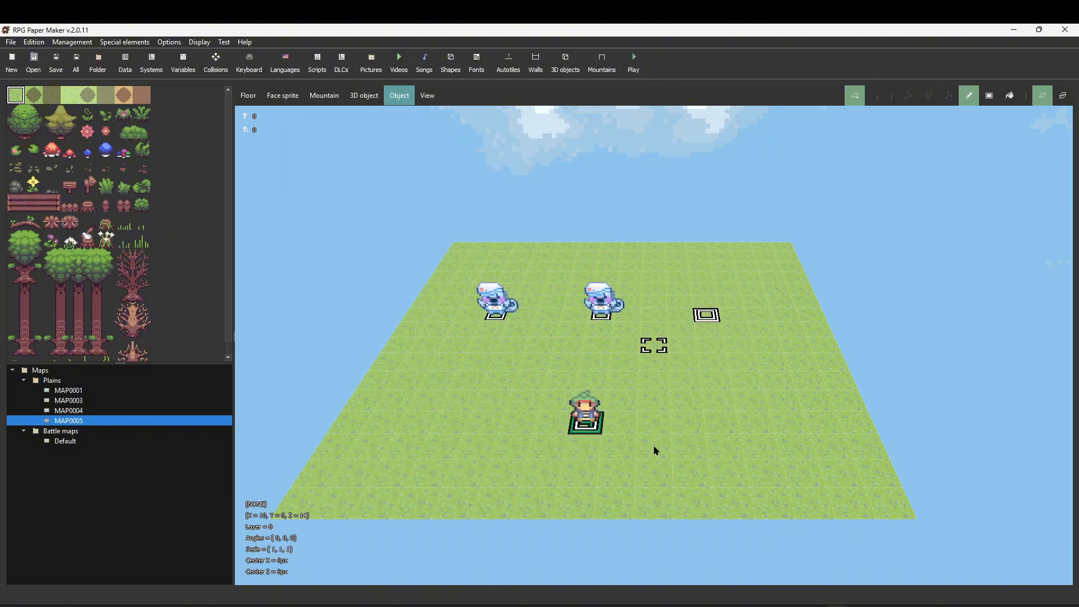
click(712, 481)
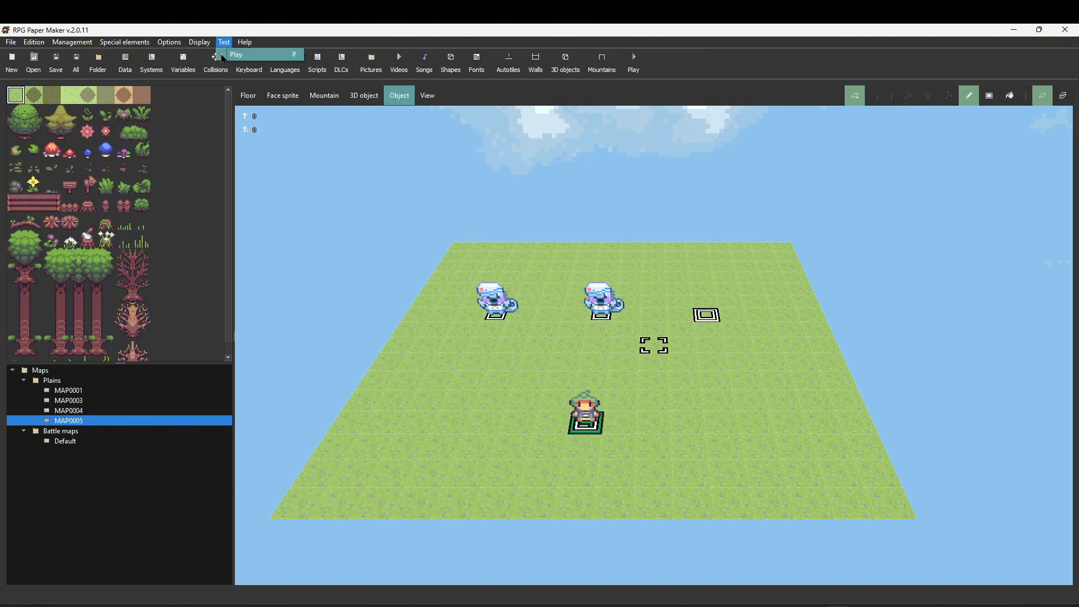
- Launch the test play, start a new game and walk the hero around the creature nearest the fire to test its collision
click(239, 55)
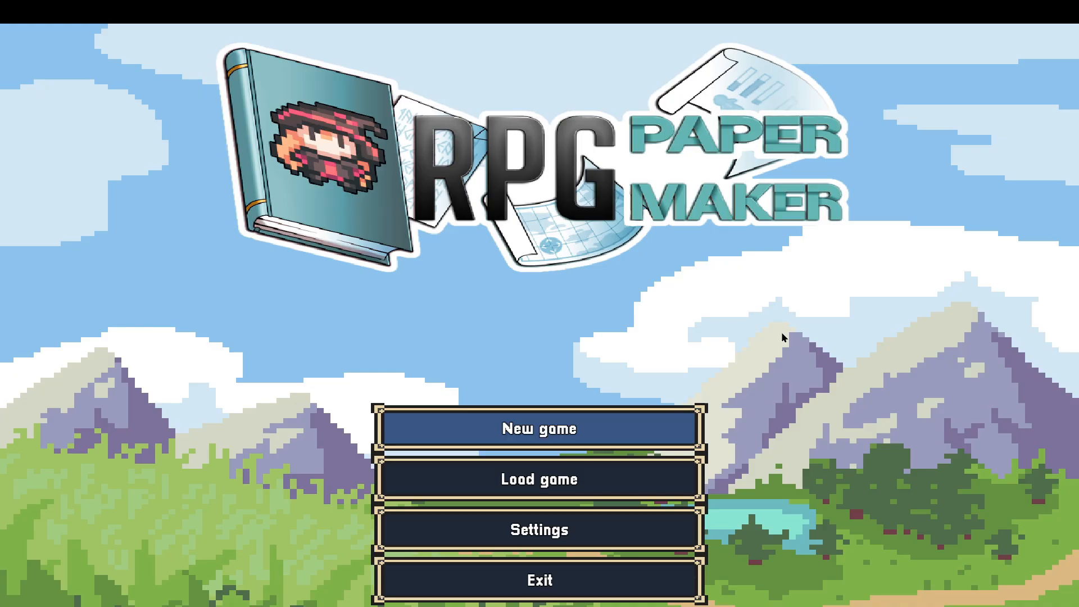
key(Return)
key(Up)
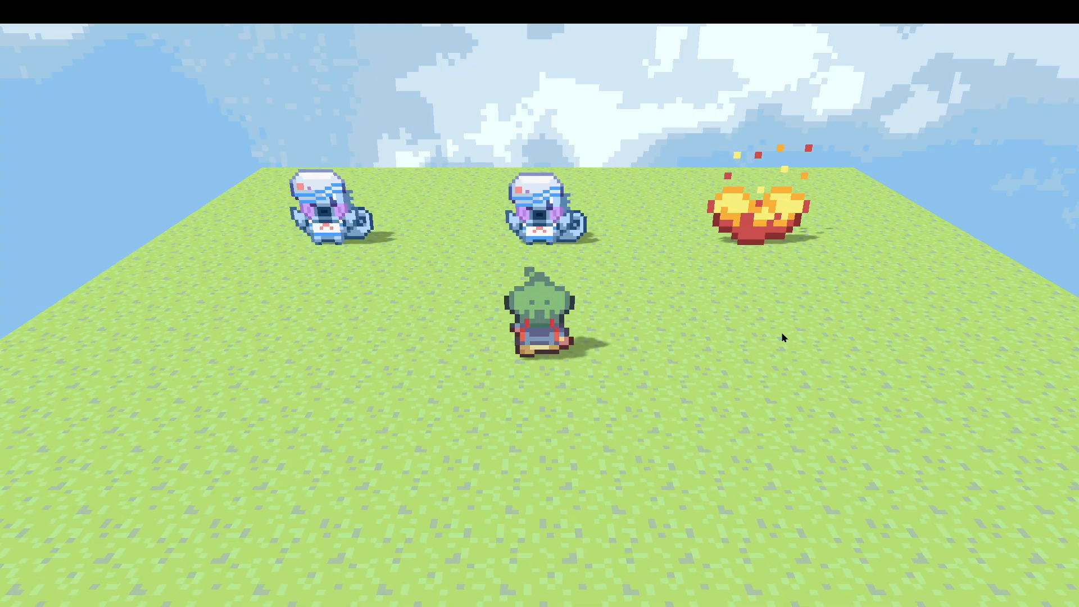
key(Left)
key(Right)
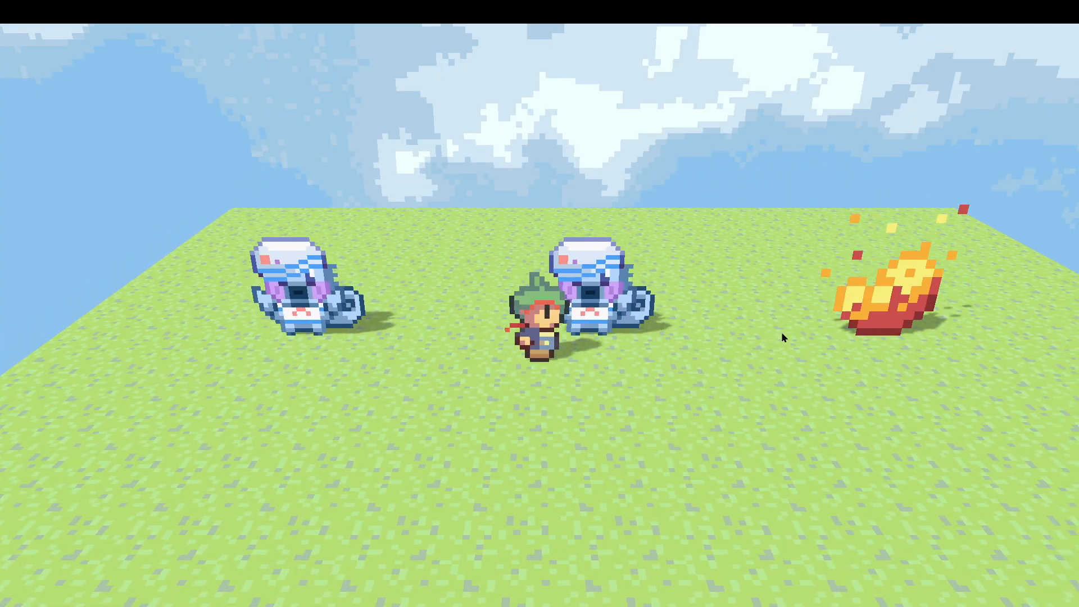
key(Up)
key(Left)
key(Up)
key(Right)
key(Down)
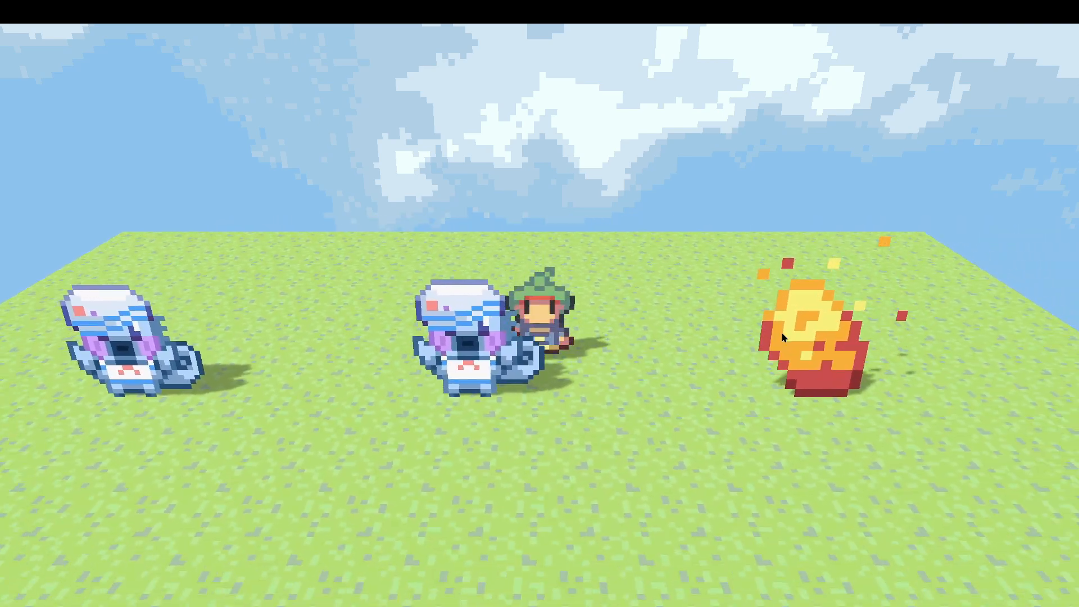
- Rotate the view and walk the hero behind and between the two creatures to test their collisions from other angles
key(Left)
key(Up)
key(Left)
key(Up)
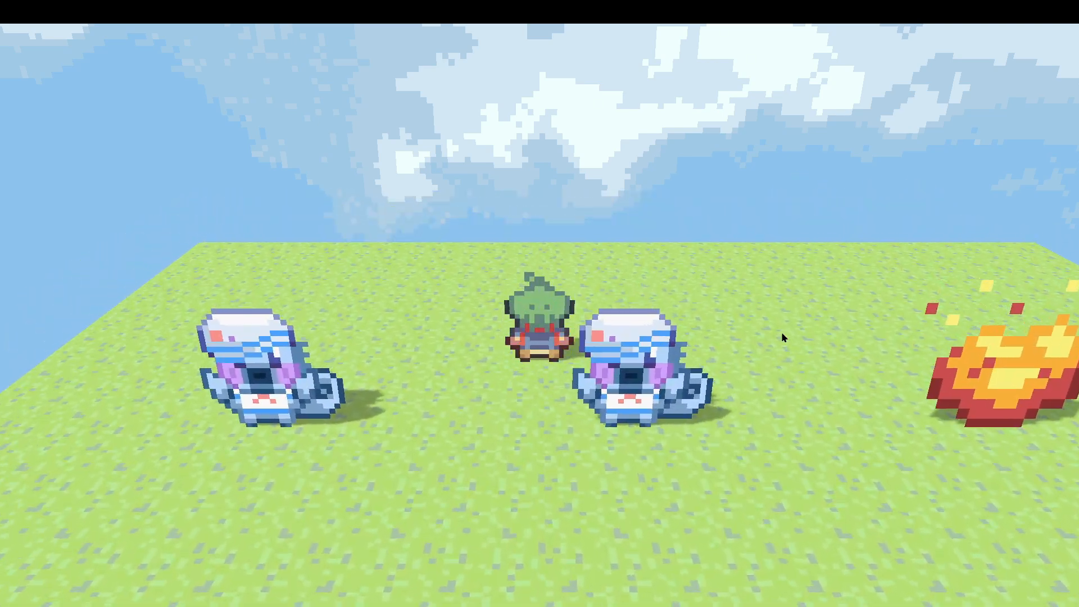
key(Right)
key(q)
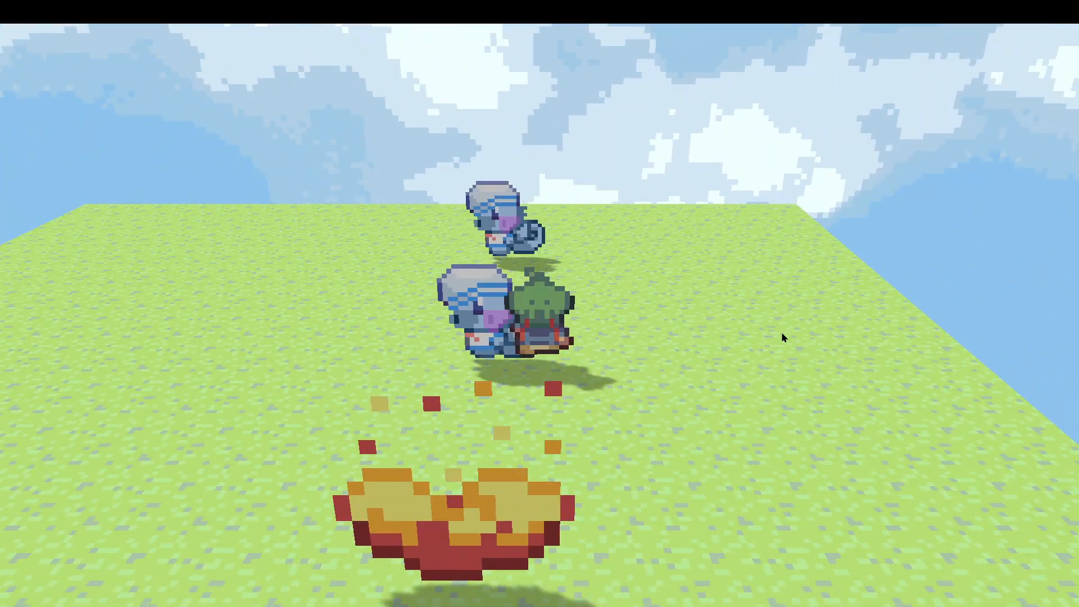
key(Up)
key(Right)
key(Left)
key(Down)
key(q)
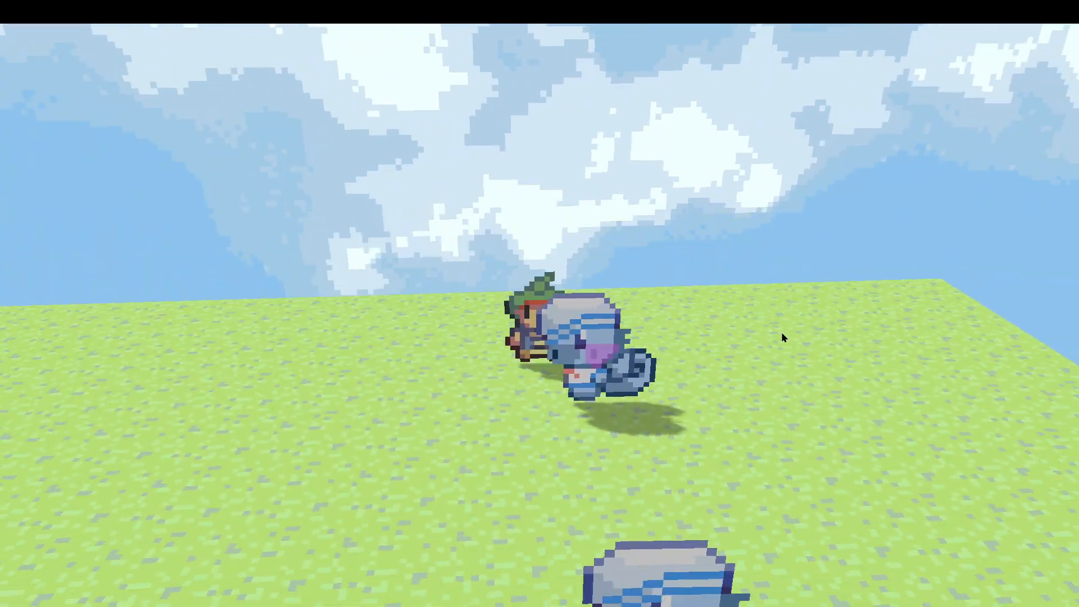
key(Up)
key(Left)
key(Up)
key(Right)
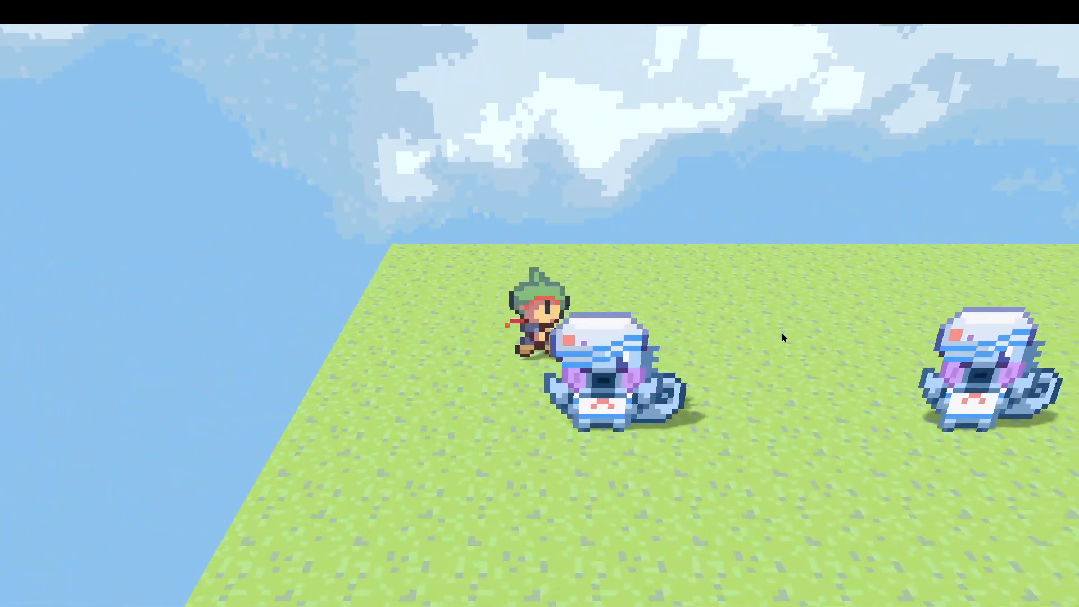
- Walk the hero around the creature farthest from the fire and past the fire, comparing how each blocks movement
key(Down)
key(Left)
key(Up)
key(Left)
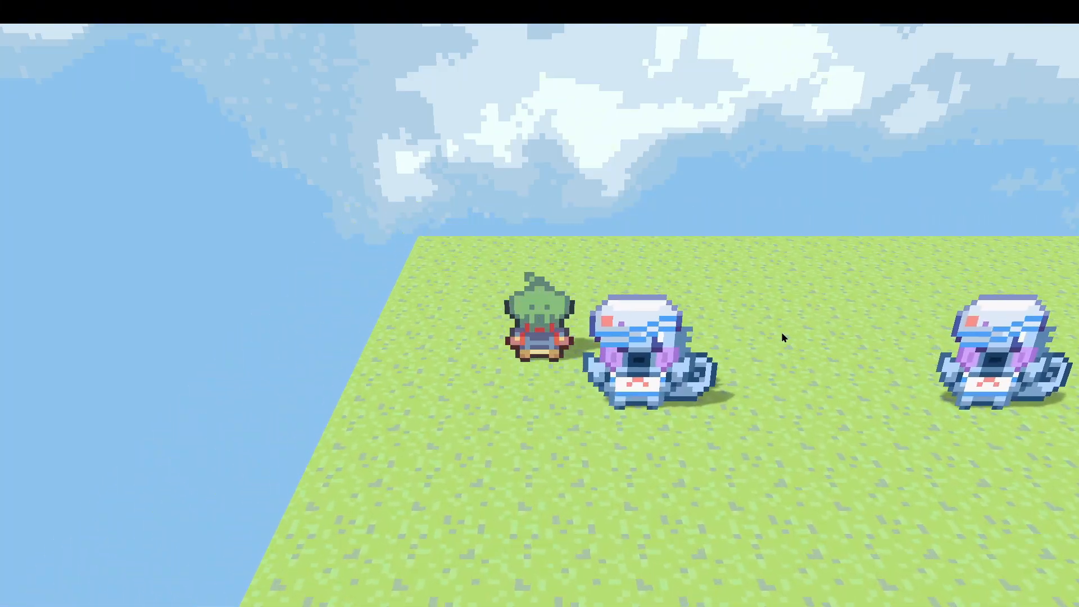
key(Right)
key(Down)
key(Left)
key(Right)
key(Right)
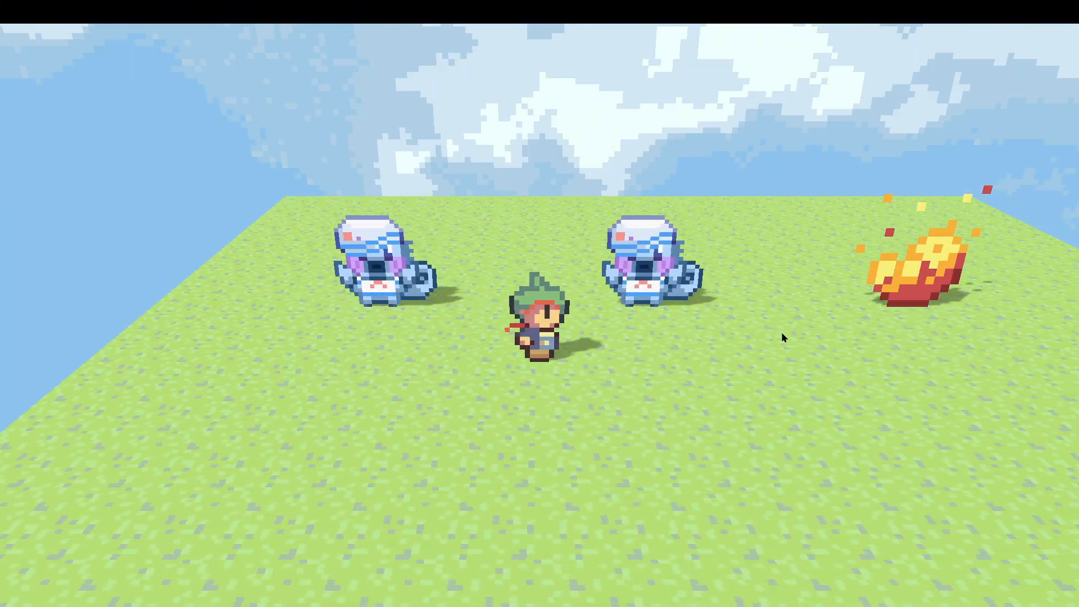
key(Down)
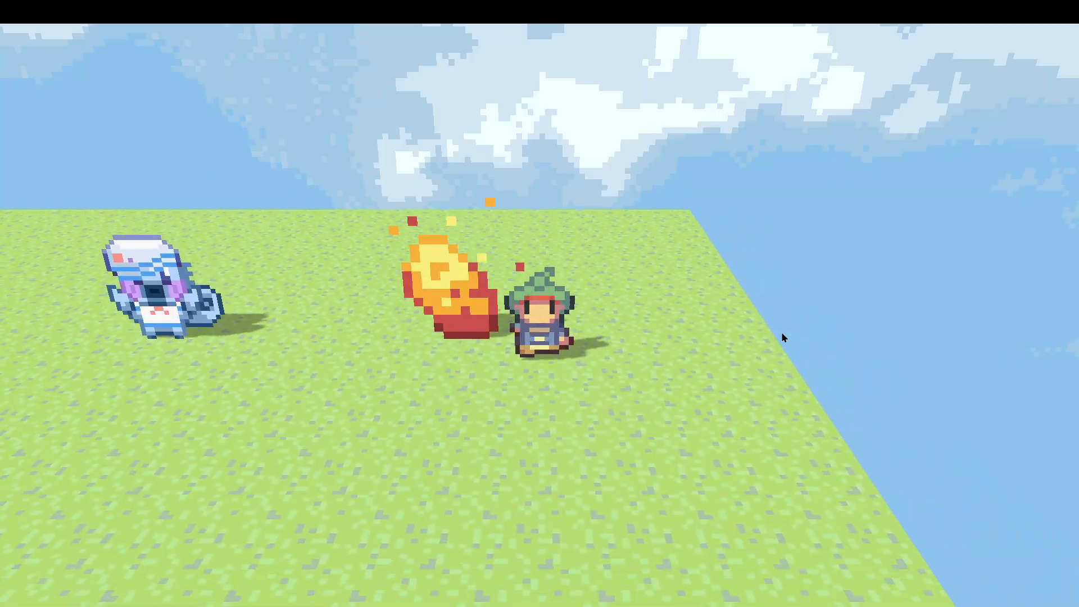
key(Left)
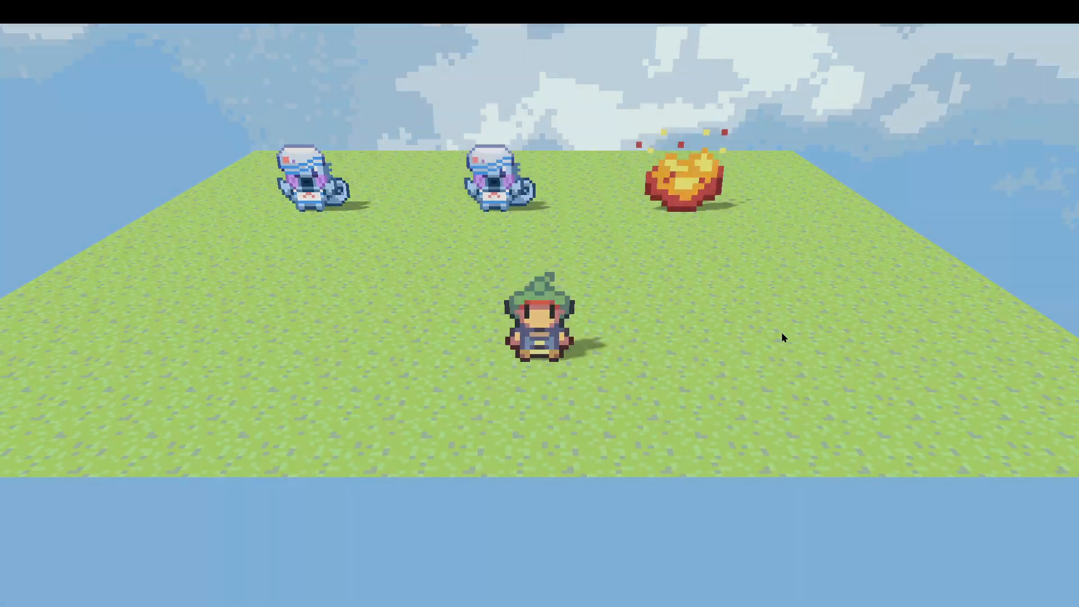
key(Escape)
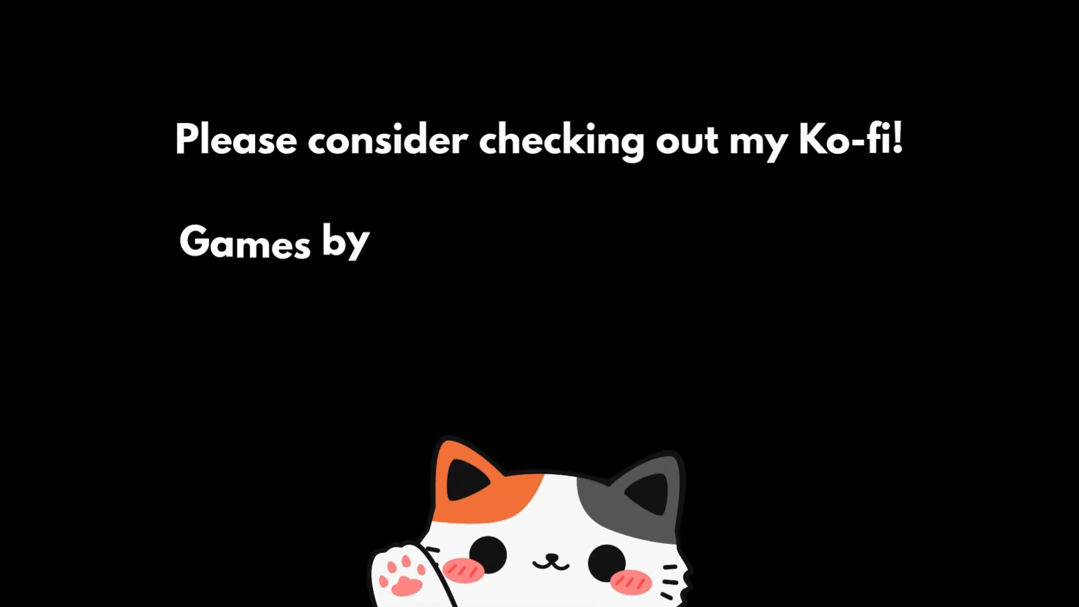